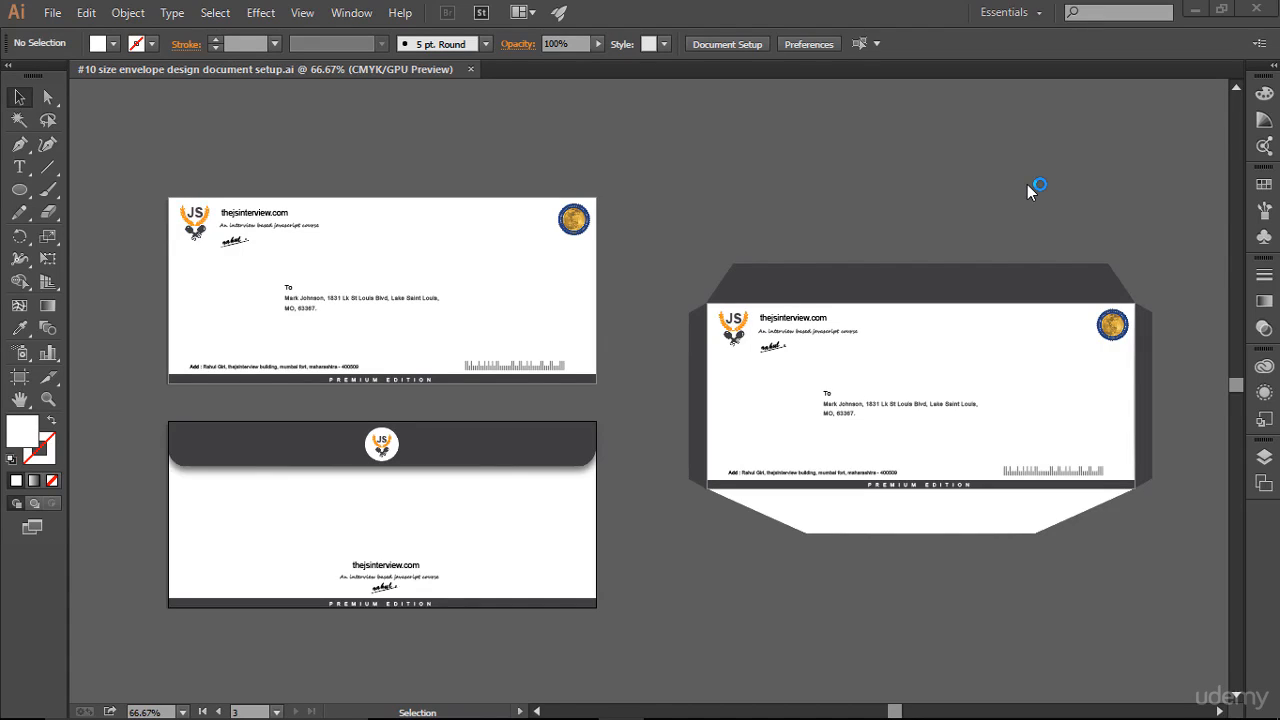
Create a document named "Biggest envelope size design 15inch x 12 inch" with two 15 x 12 in artboards and 0.125 in bleed
{"action": "left_click", "coordinate": [52, 12]}
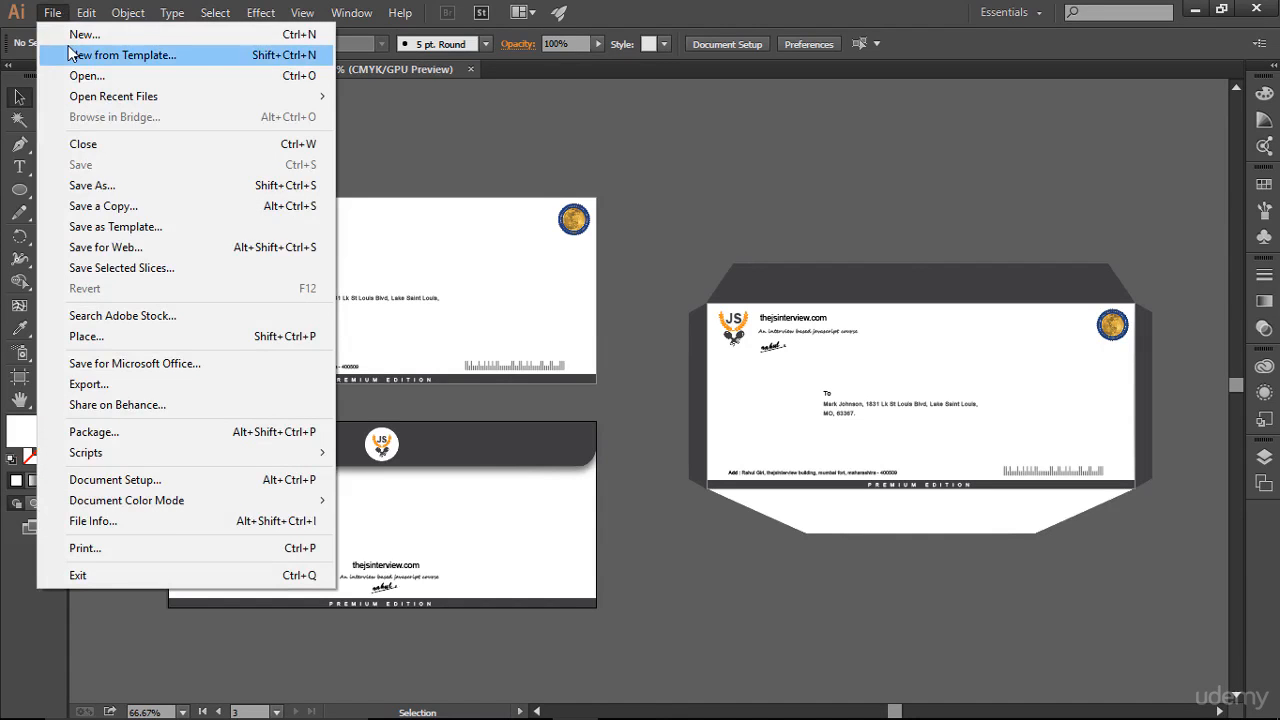
{"action": "left_click", "coordinate": [76, 38]}
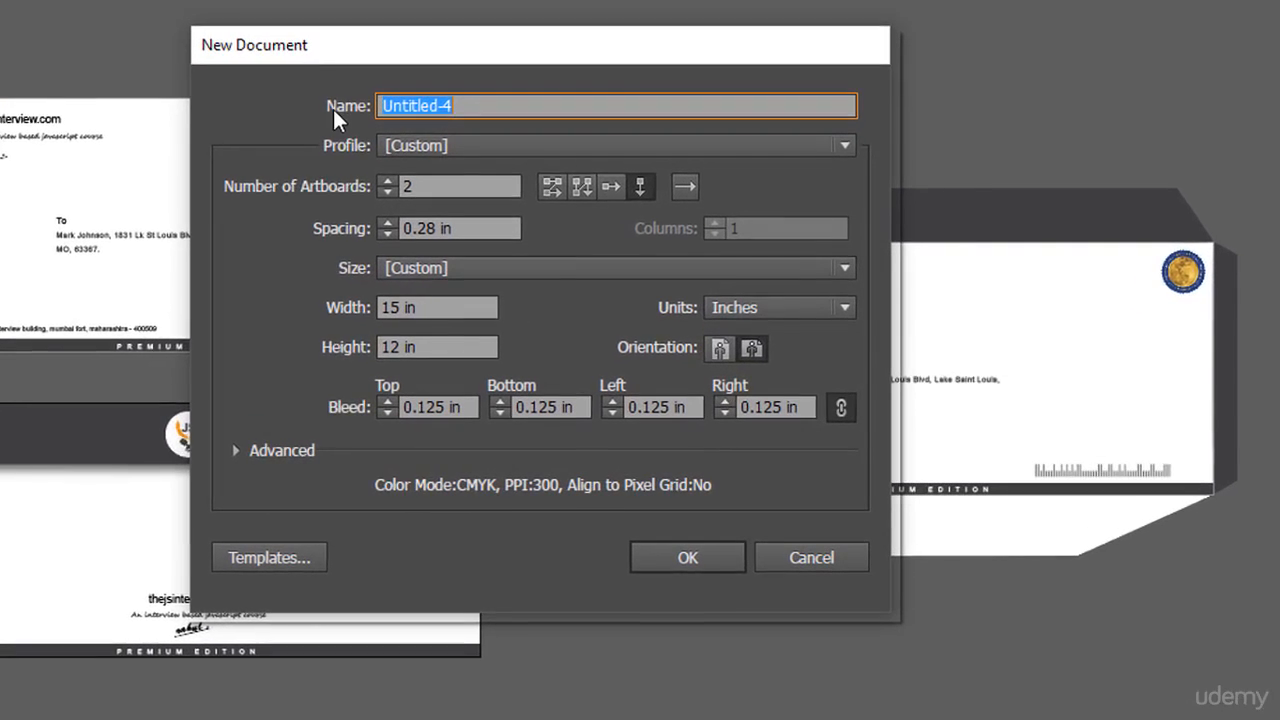
{"action": "type", "text": "Biggest envelope size design 15inch x 12 inch"}
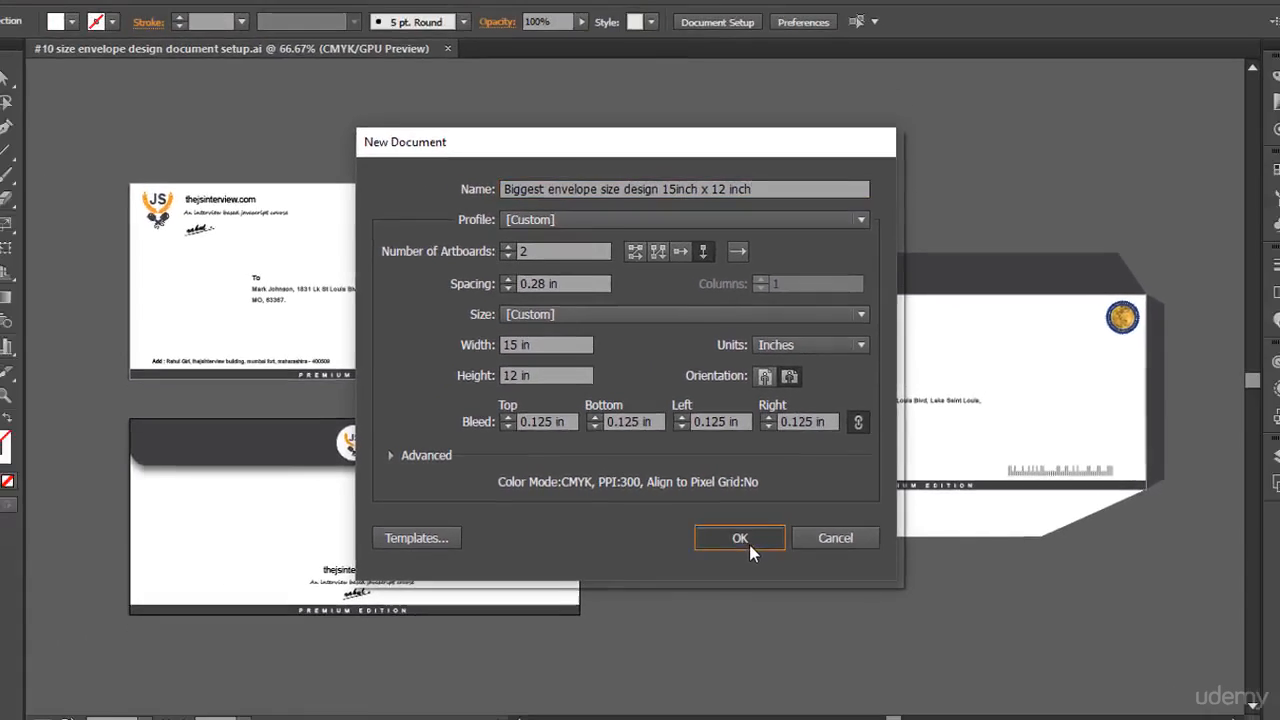
{"action": "left_click", "coordinate": [702, 560]}
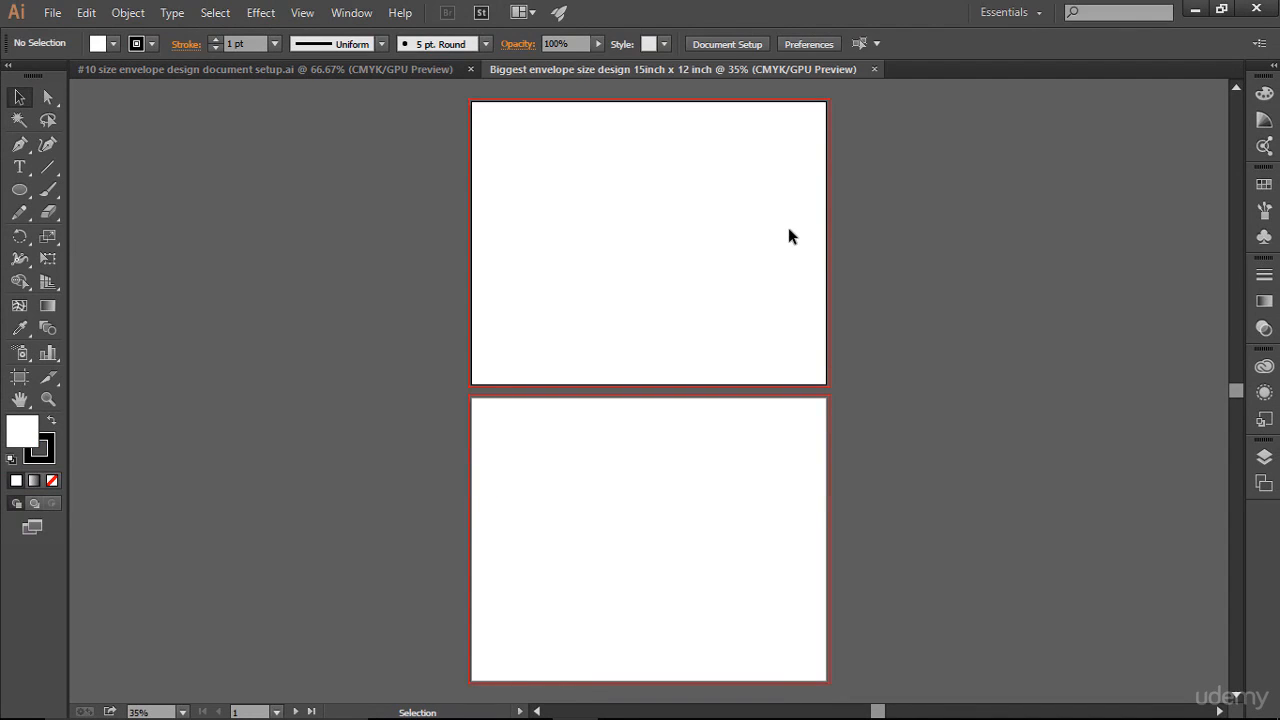
Draw a rectangle about 9.9 x 5 in inside the first artboard
{"action": "key", "text": "ctrl+0"}
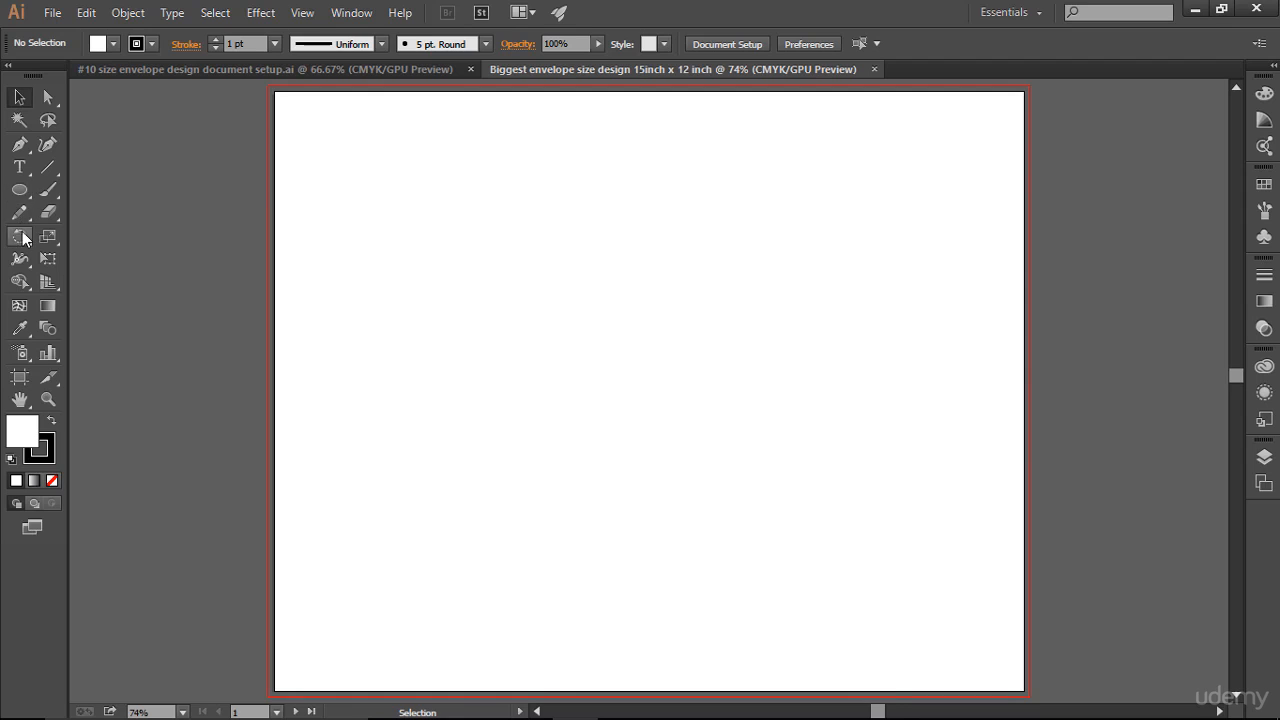
{"action": "left_click_drag", "start_coordinate": [33, 194], "coordinate": [100, 190]}
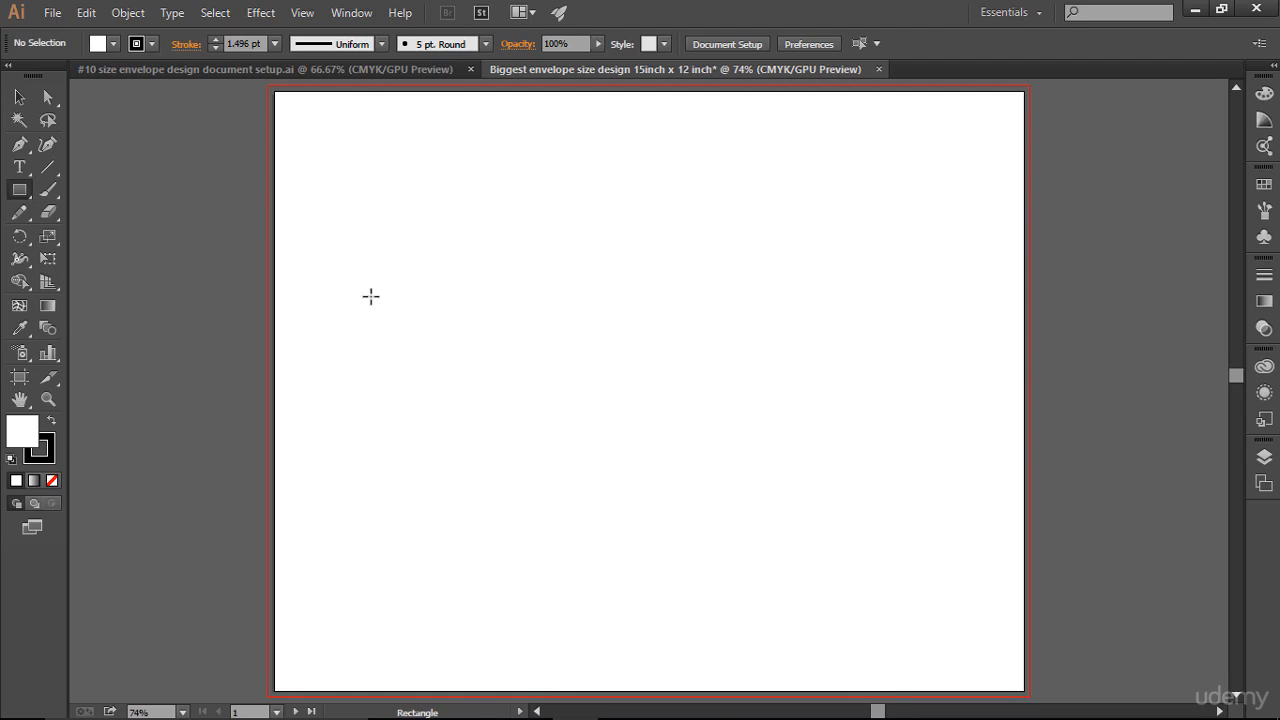
{"action": "left_click_drag", "start_coordinate": [333, 263], "coordinate": [440, 307]}
{"action": "mouse_move", "coordinate": [604, 353]}
{"action": "left_mouse_down"}
{"action": "mouse_move", "coordinate": [820, 486]}
{"action": "mouse_move", "coordinate": [826, 513]}
{"action": "left_mouse_up"}
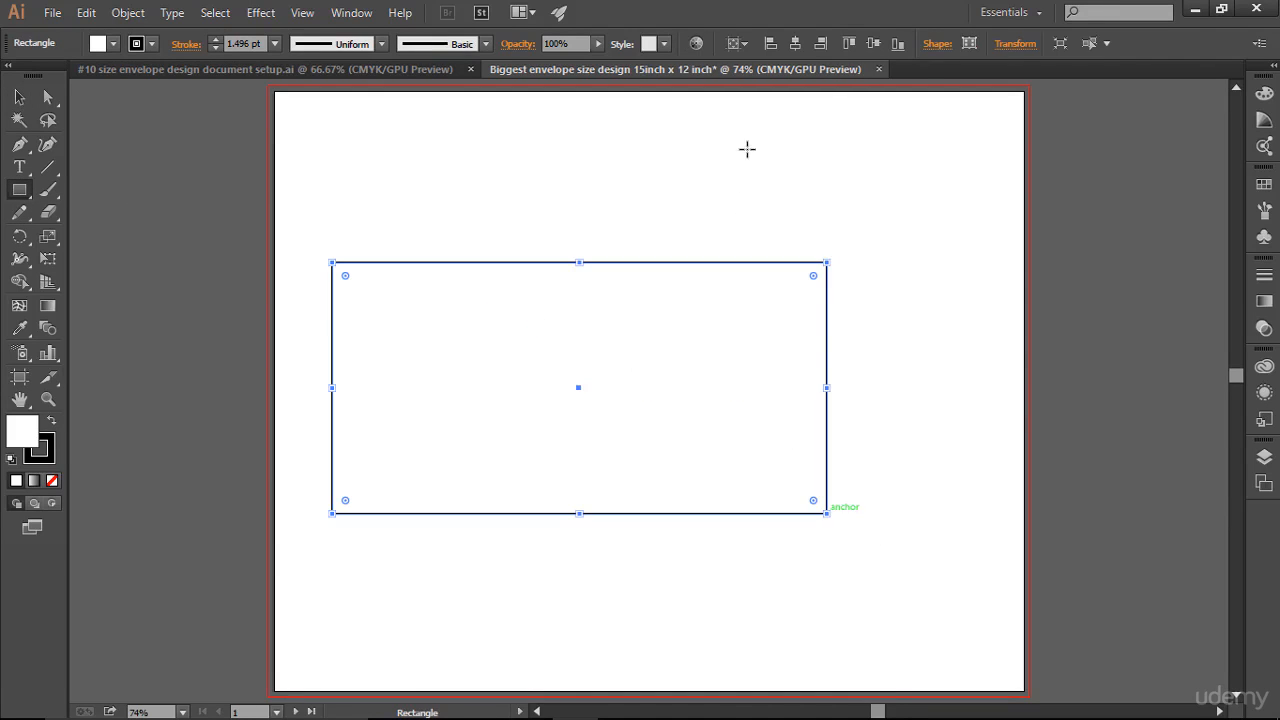
Set the rectangle's width to 14.75 in and its height to 11.75 in
{"action": "left_click", "coordinate": [1015, 44]}
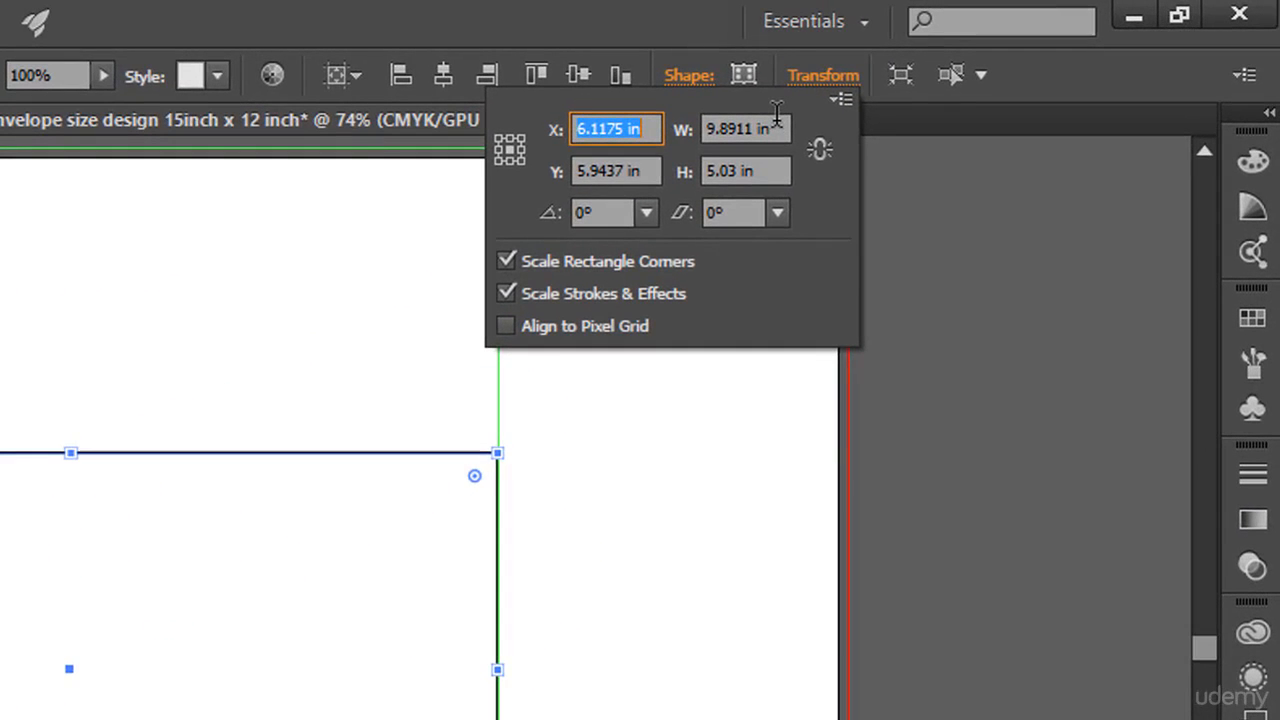
{"action": "left_click_drag", "start_coordinate": [777, 128], "coordinate": [660, 135]}
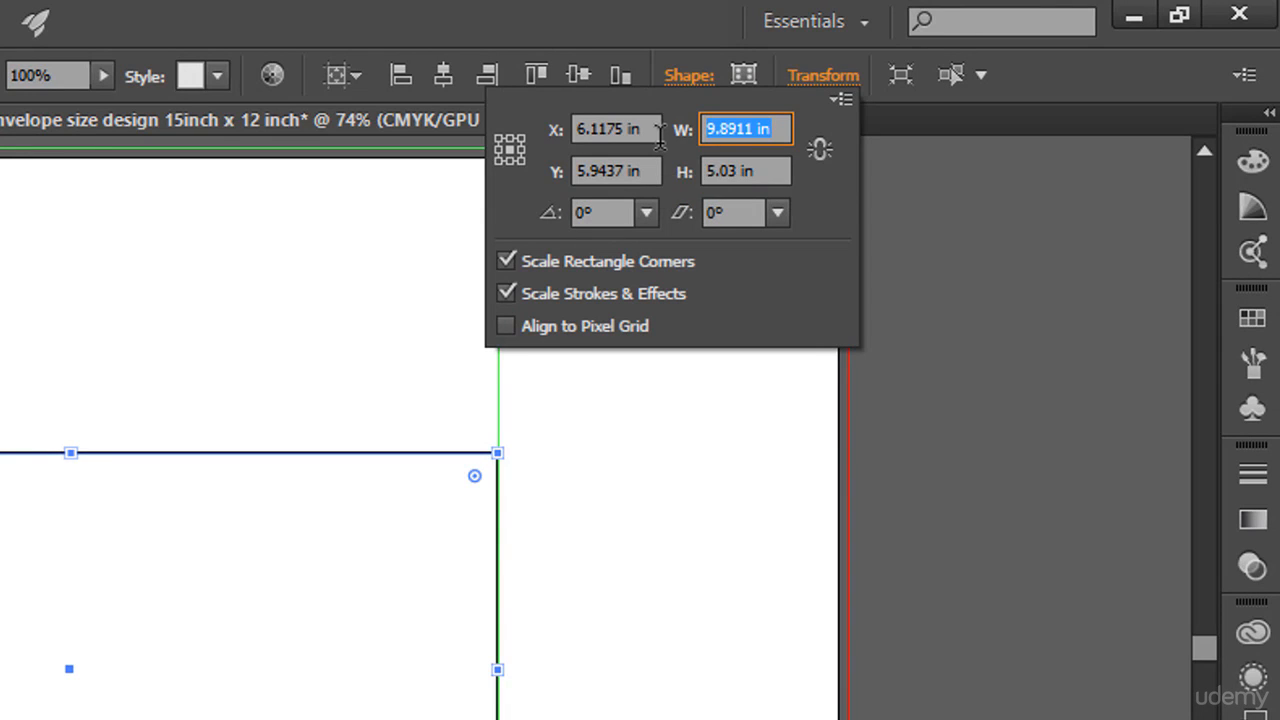
{"action": "type", "text": "15"}
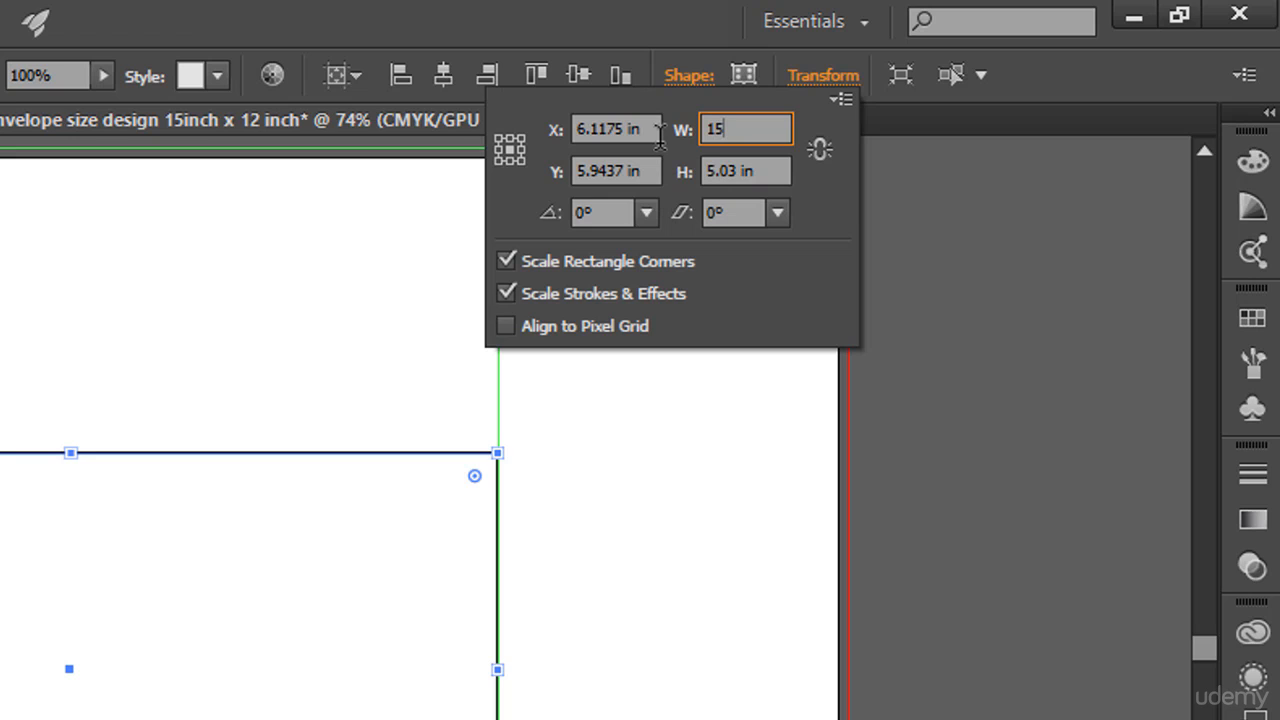
{"action": "key", "text": "BackSpace"}
{"action": "key", "text": "BackSpace"}
{"action": "type", "text": "14.75"}
{"action": "left_click", "coordinate": [785, 171]}
{"action": "left_click_drag", "start_coordinate": [777, 171], "coordinate": [703, 171]}
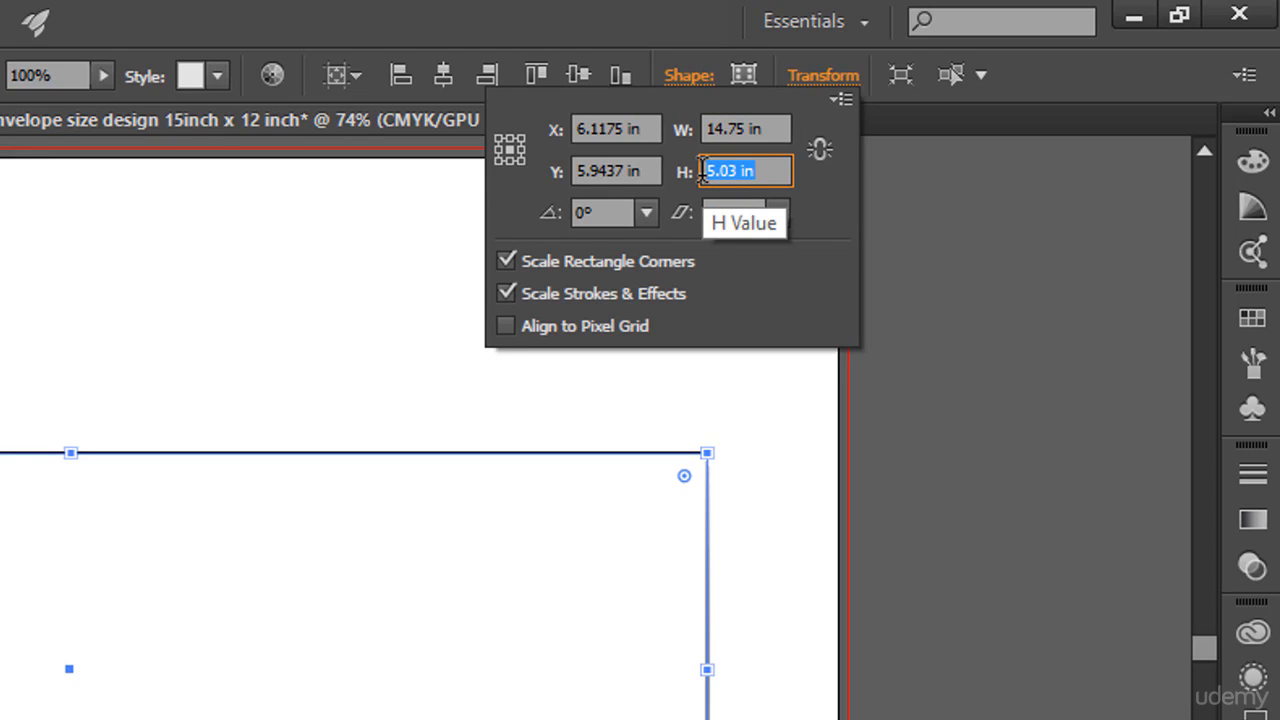
{"action": "type", "text": "11.75"}
{"action": "key", "text": "Return"}
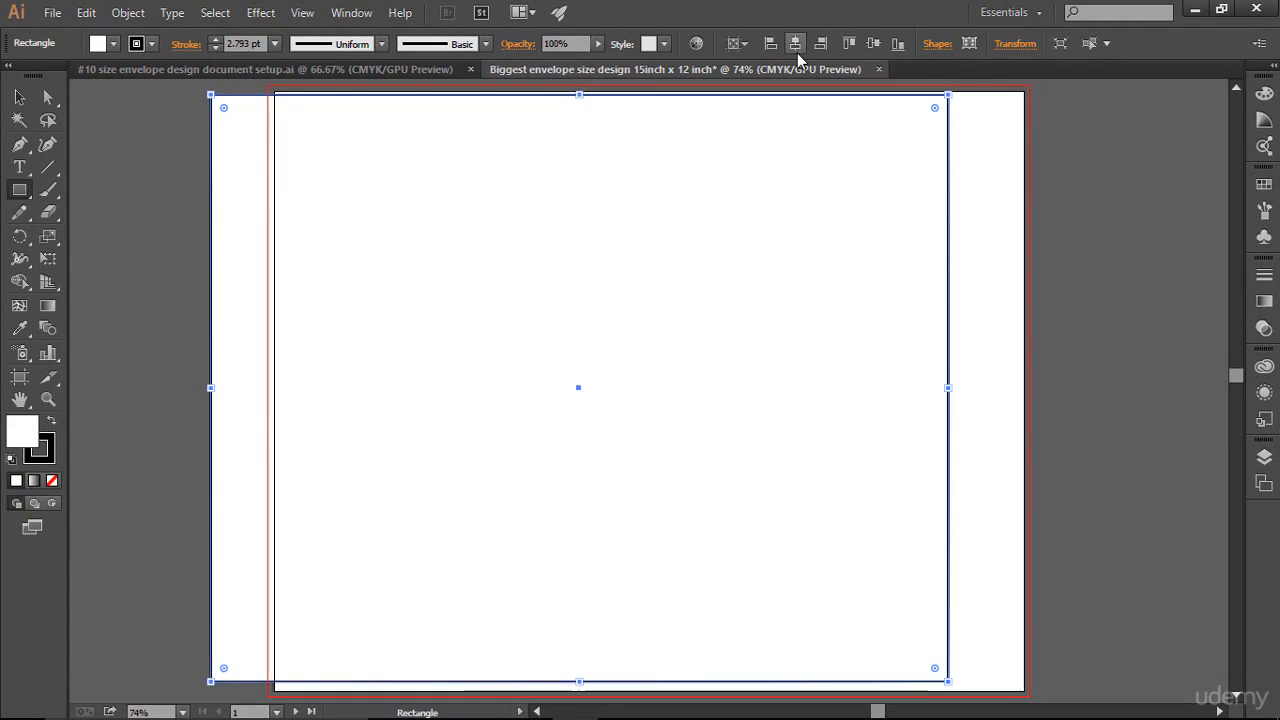
Center the rectangle horizontally and vertically on the artboard and set its stroke weight to 2 pt
{"action": "left_click", "coordinate": [797, 50]}
{"action": "left_click", "coordinate": [874, 46]}
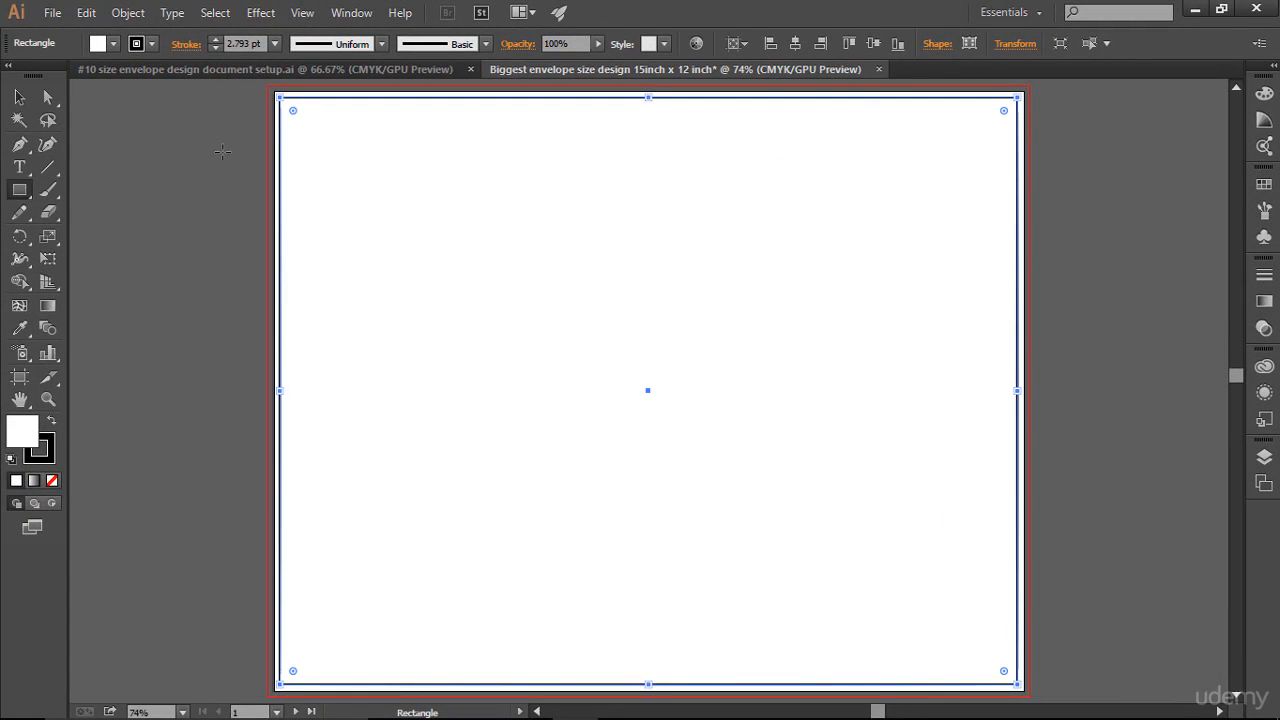
{"action": "left_click", "coordinate": [215, 47]}
{"action": "left_click", "coordinate": [19, 97]}
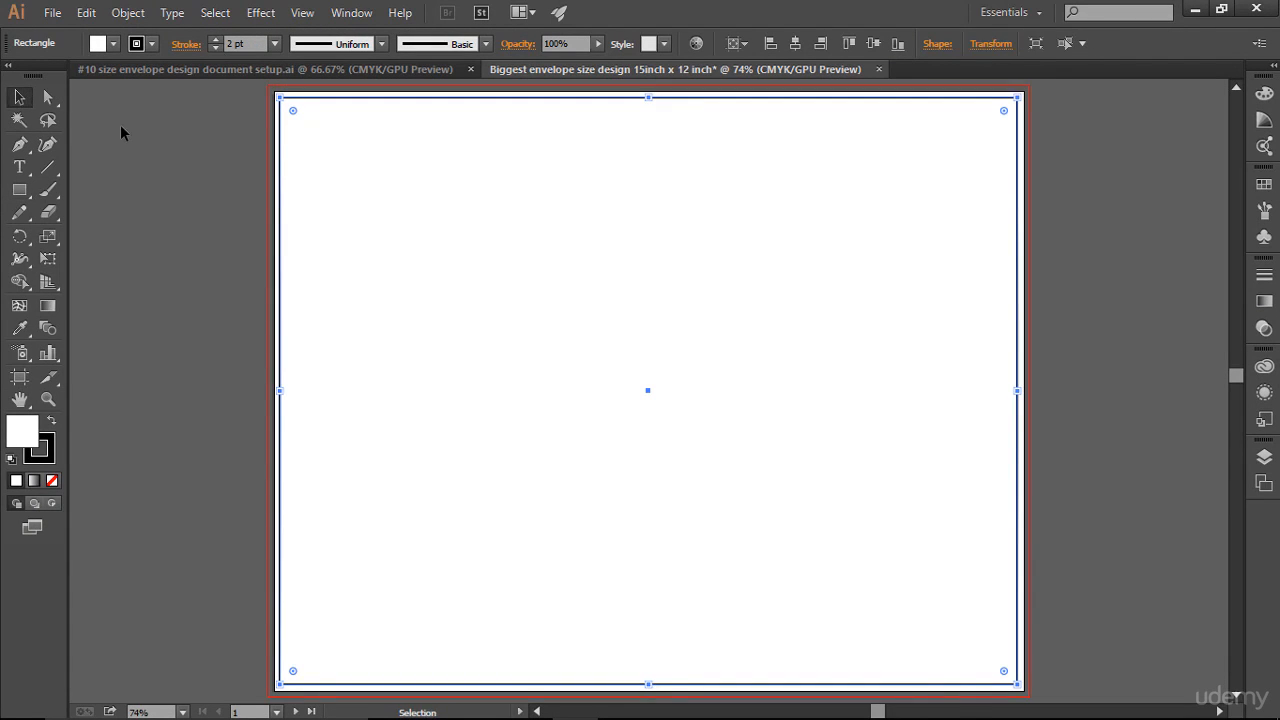
{"action": "left_click", "coordinate": [121, 133]}
{"action": "scroll", "coordinate": [988, 296], "scroll_direction": "down", "scroll_amount": 1}
{"action": "scroll", "coordinate": [988, 296], "scroll_direction": "up", "scroll_amount": 1}
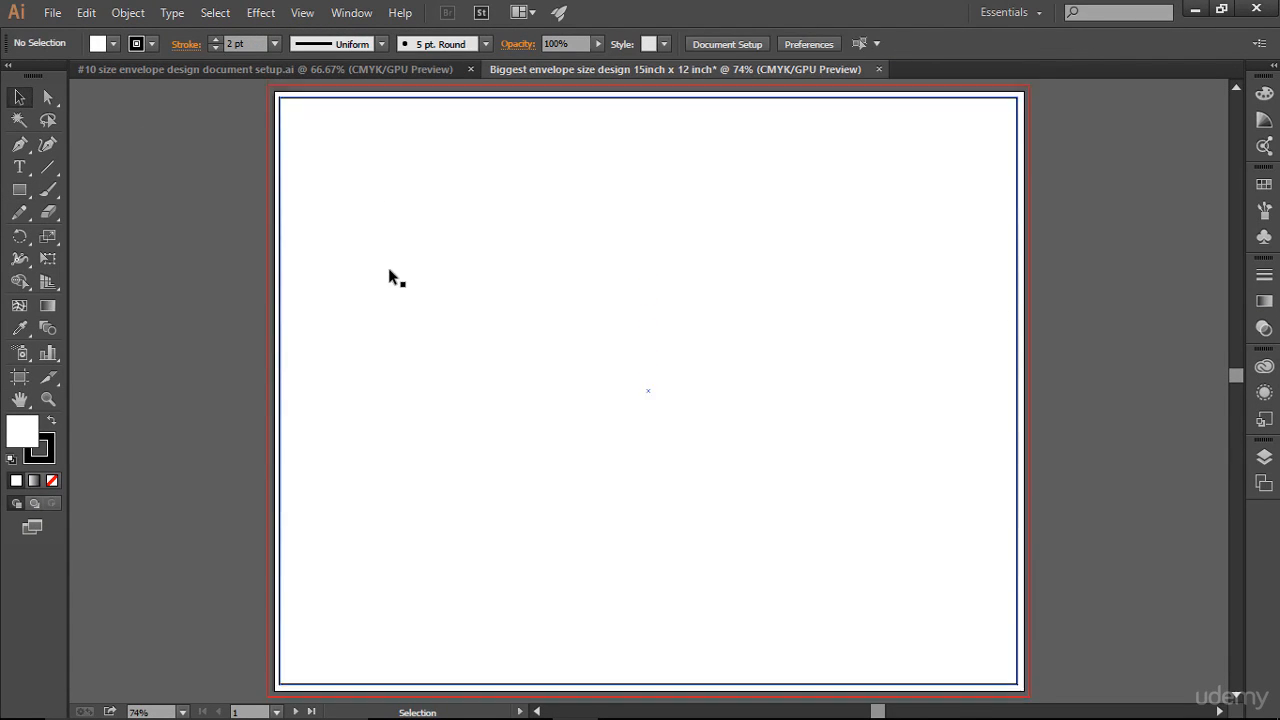
Copy the rectangle to the same position on the second artboard and convert the copy into guides
{"action": "scroll", "coordinate": [390, 272], "scroll_direction": "up", "scroll_amount": 1}
{"action": "left_click", "coordinate": [354, 121]}
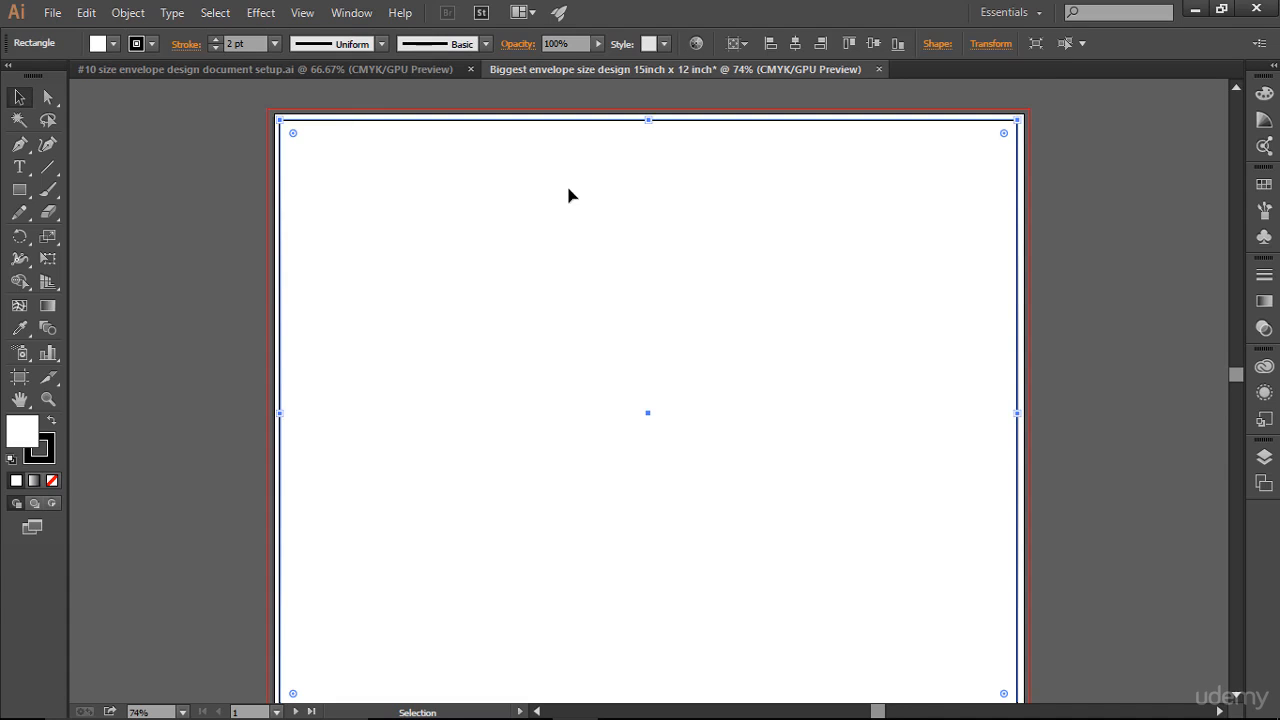
{"action": "scroll", "coordinate": [601, 190], "scroll_direction": "down", "scroll_amount": 5}
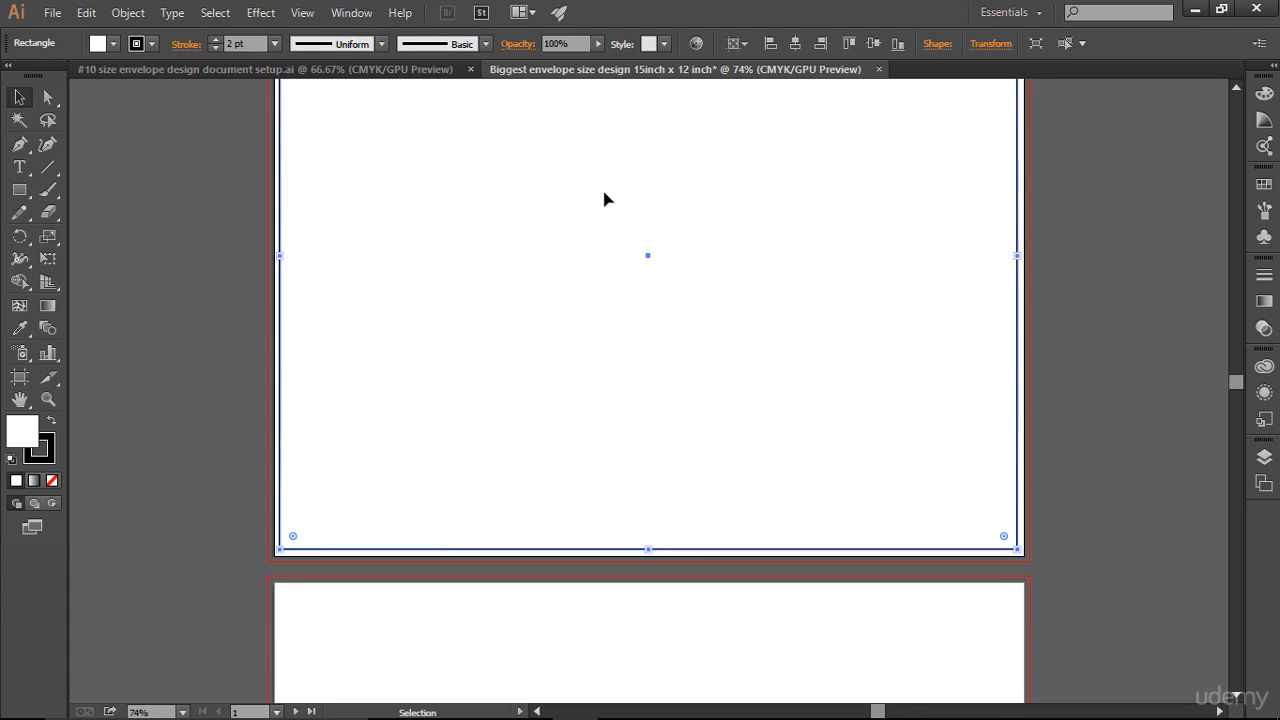
{"action": "left_click", "coordinate": [565, 512]}
{"action": "key", "text": "ctrl+shift+v"}
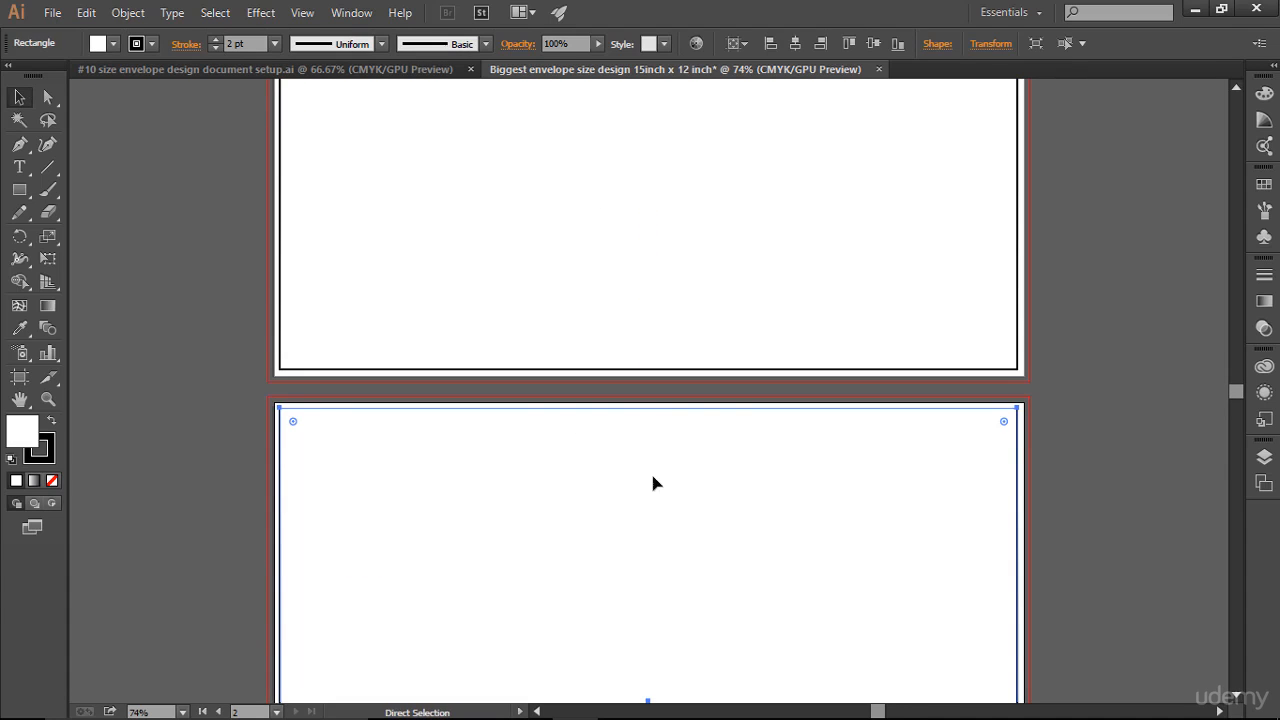
{"action": "key", "text": "ctrl+shift+a"}
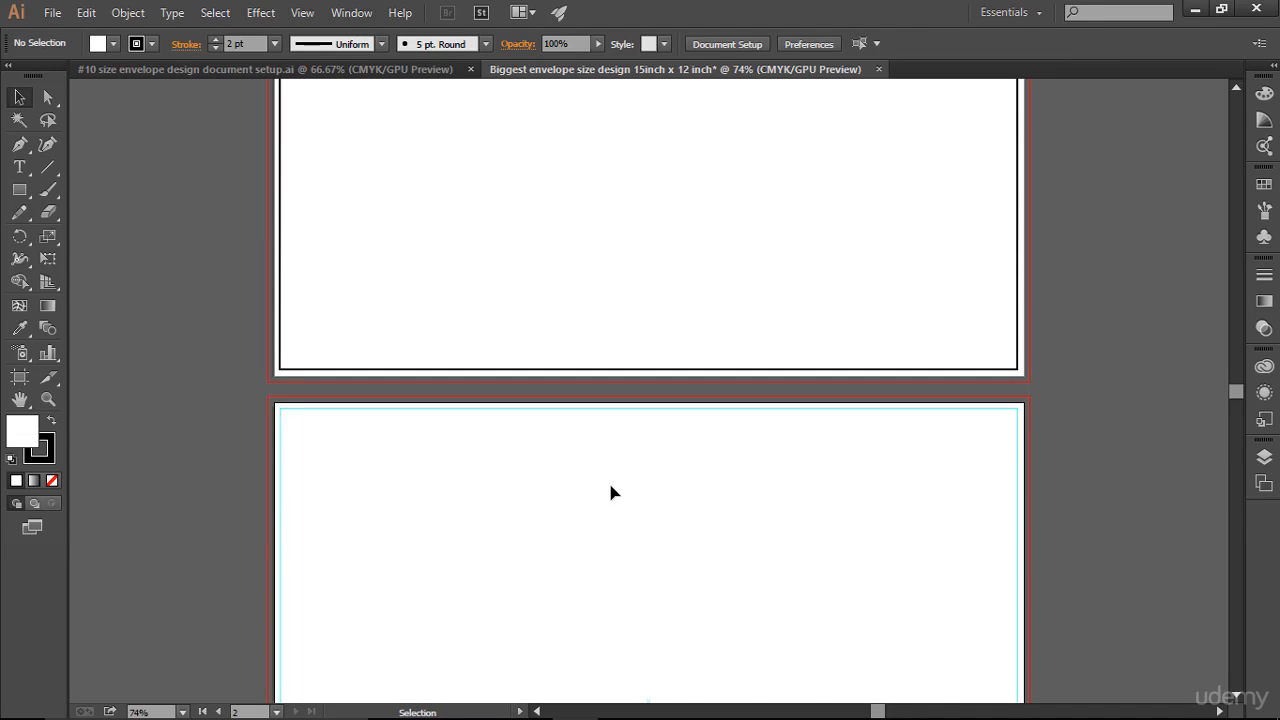
Convert the margin rectangle on the first artboard into guides
{"action": "scroll", "coordinate": [612, 490], "scroll_direction": "up", "scroll_amount": 2}
{"action": "left_click", "coordinate": [427, 390]}
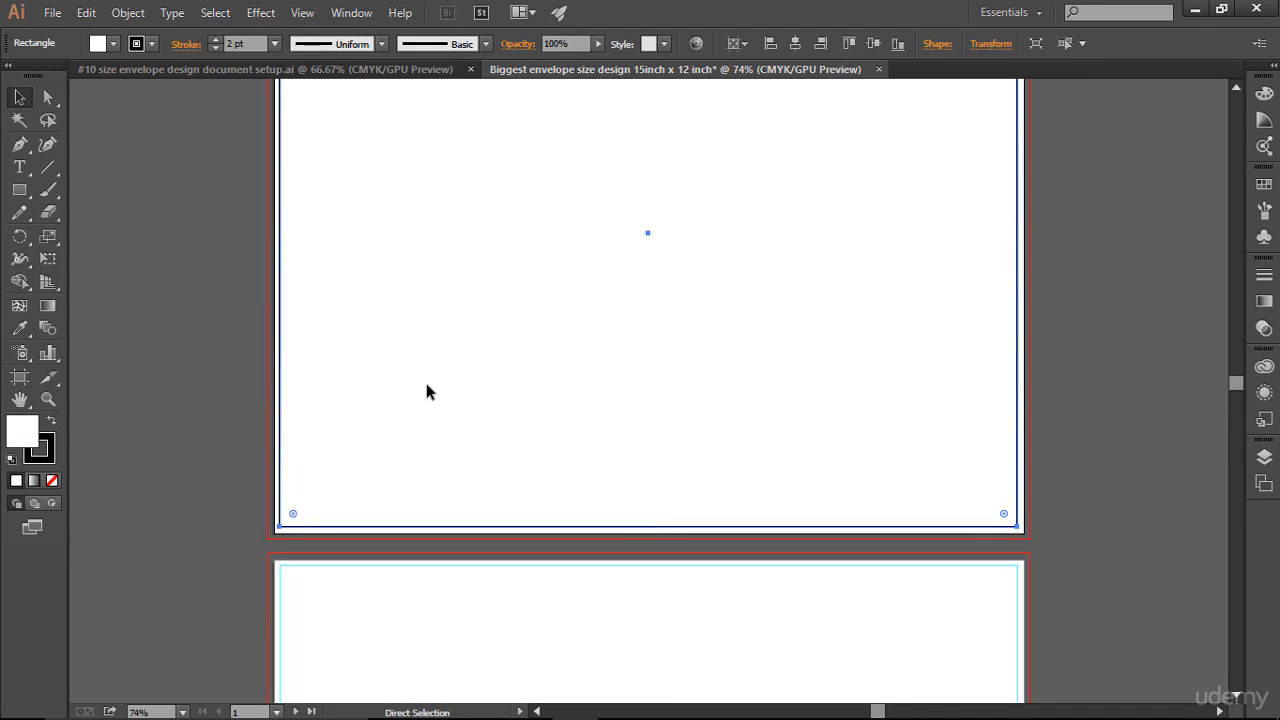
{"action": "key", "text": "ctrl+shift+a"}
{"action": "scroll", "coordinate": [426, 391], "scroll_direction": "down", "scroll_amount": 4}
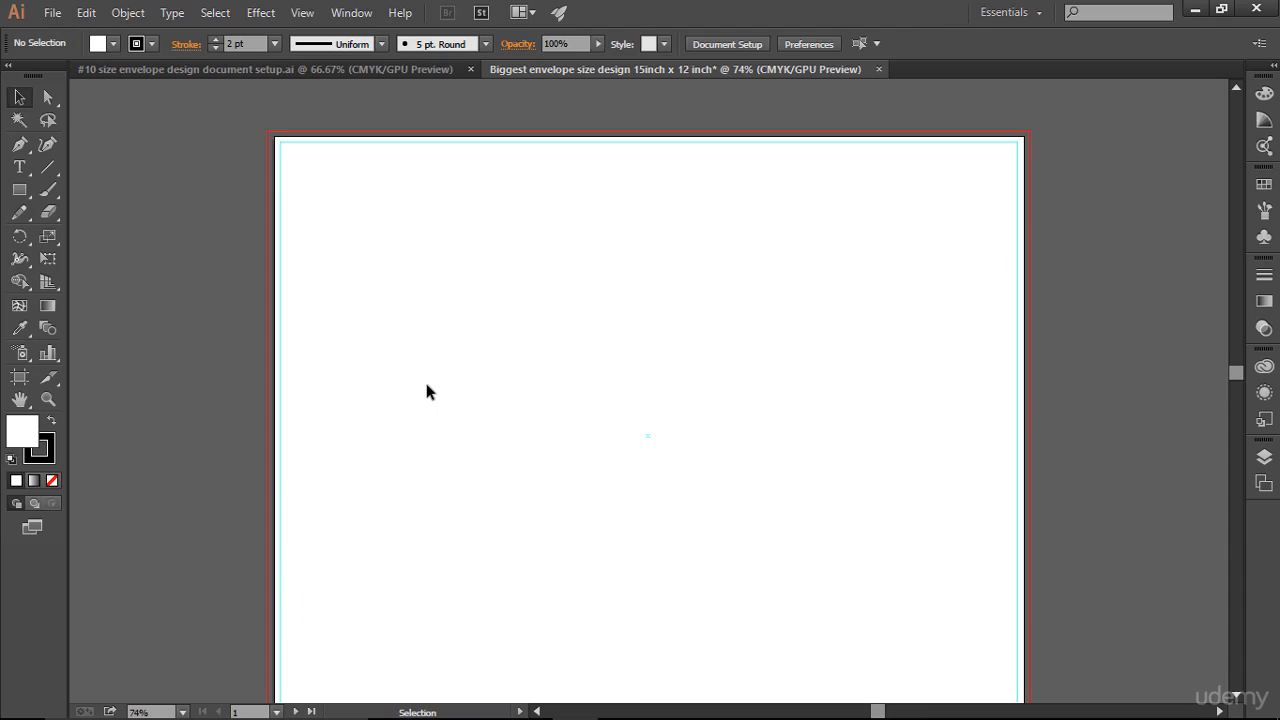
{"action": "scroll", "coordinate": [427, 391], "scroll_direction": "down", "scroll_amount": 1}
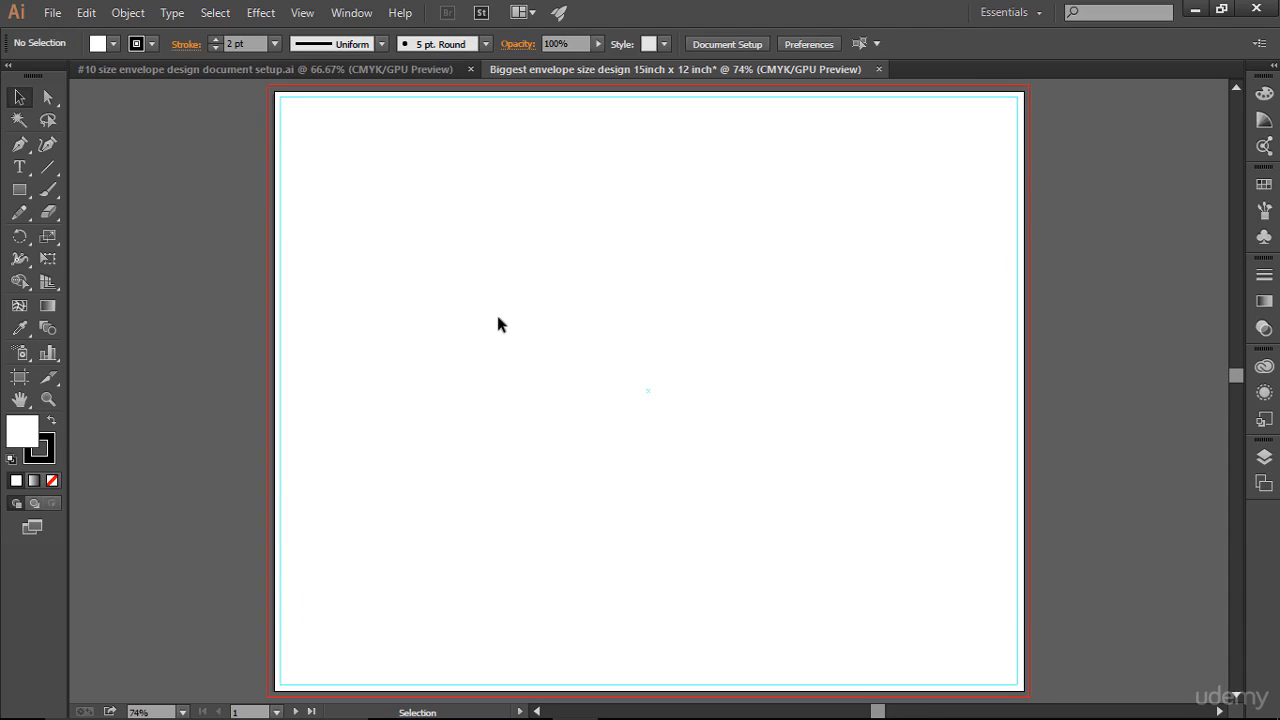
Draw nine straight vertical lines side by side on the first artboard, each spanning its full height from bleed to bleed
{"action": "left_click", "coordinate": [54, 174]}
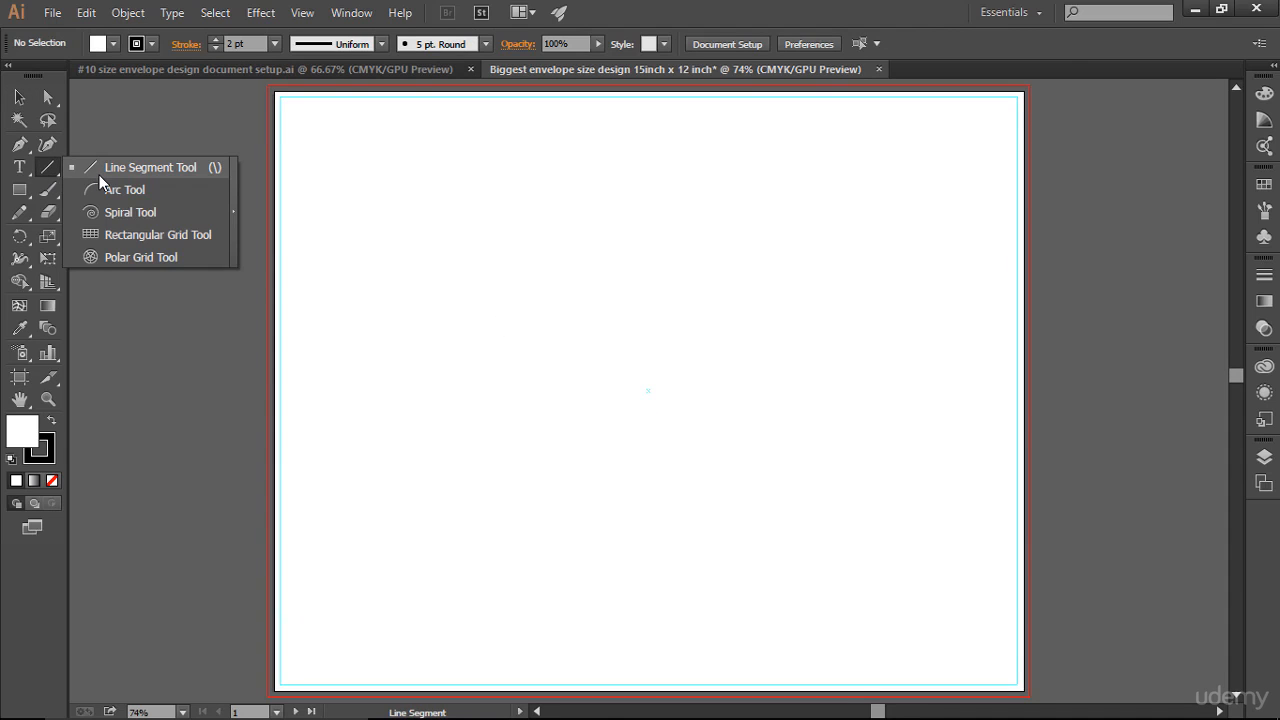
{"action": "left_click", "coordinate": [99, 175]}
{"action": "left_click_drag", "start_coordinate": [317, 90], "coordinate": [397, 580]}
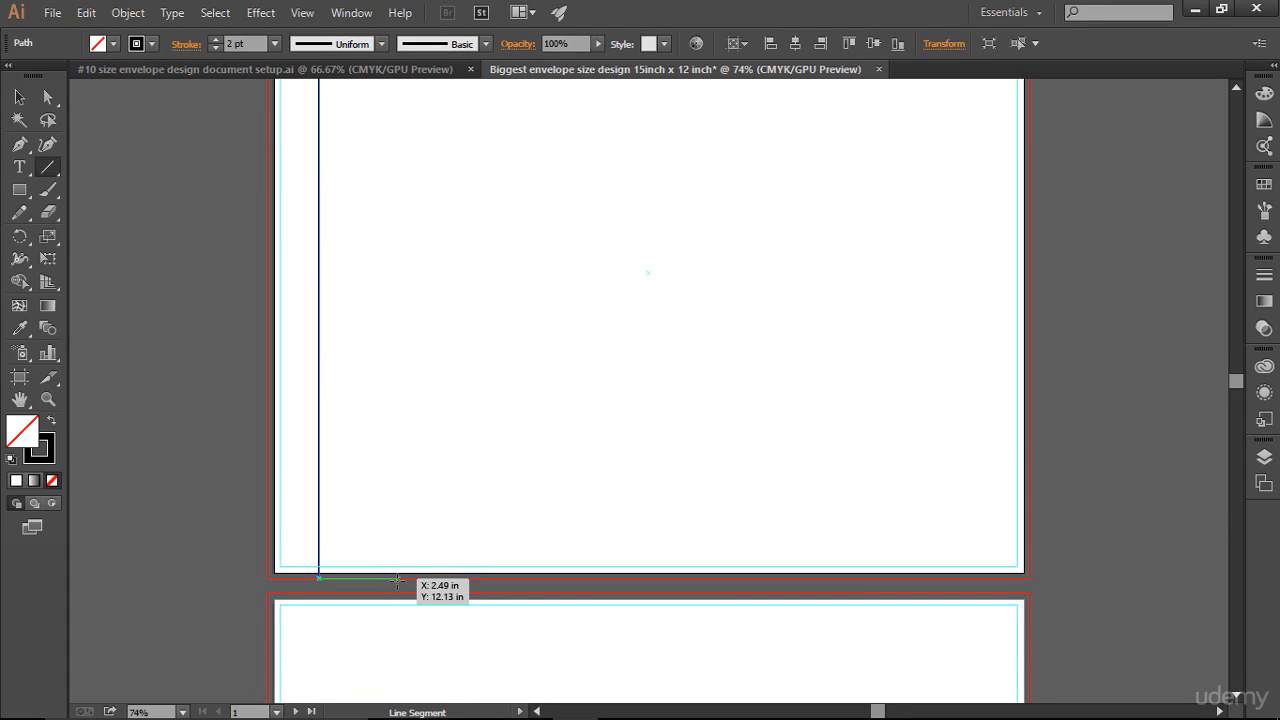
{"action": "key", "text": "ctrl+minus"}
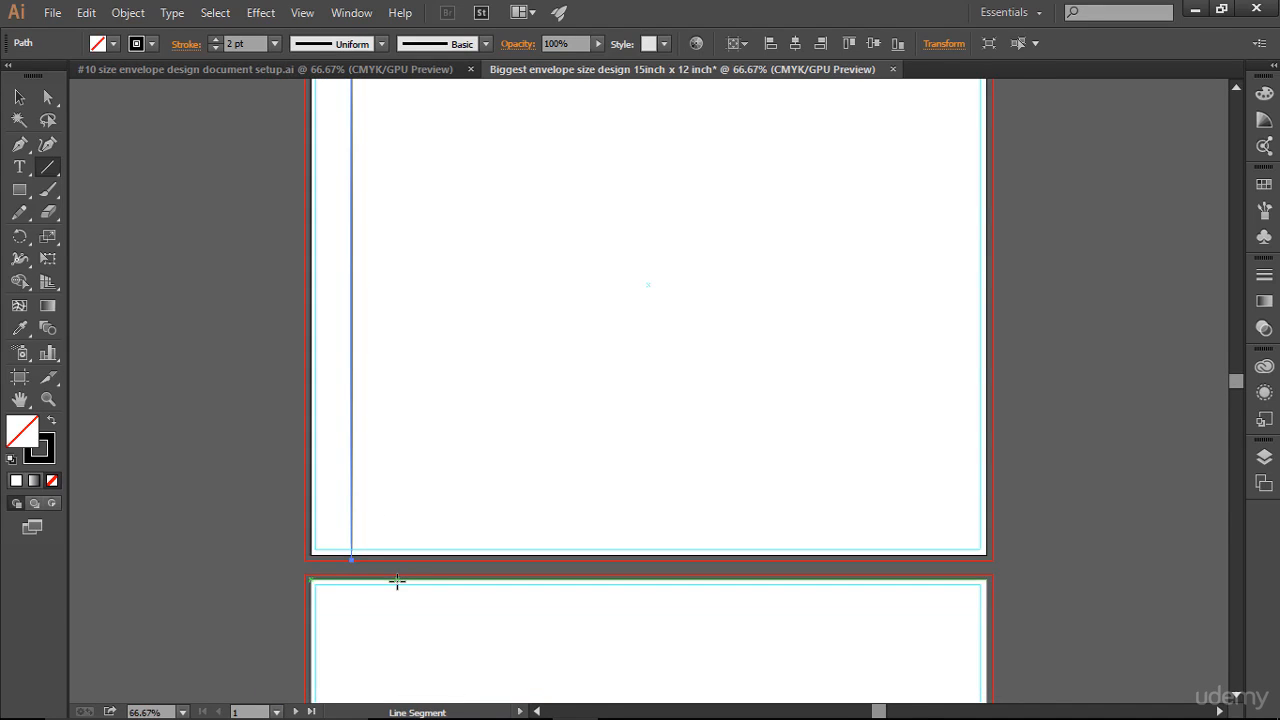
{"action": "scroll", "coordinate": [397, 580], "scroll_direction": "up", "scroll_amount": 2}
{"action": "left_click_drag", "start_coordinate": [417, 101], "coordinate": [466, 651]}
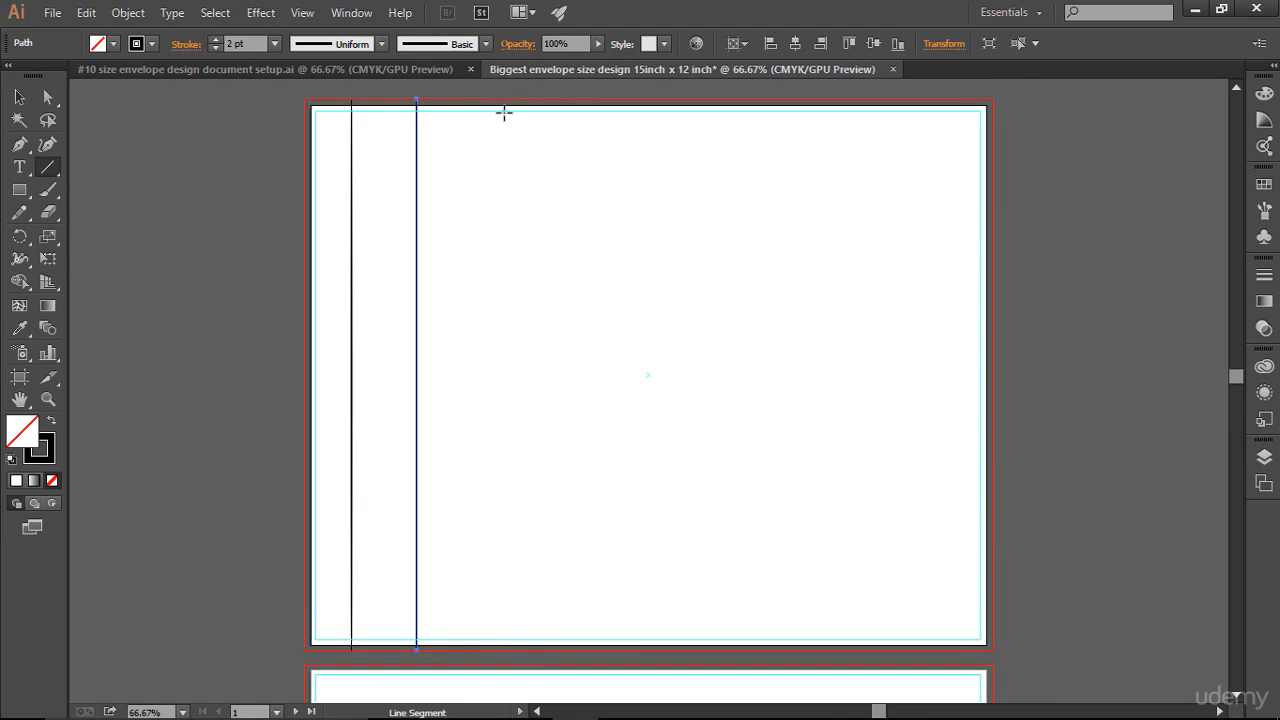
{"action": "left_click_drag", "start_coordinate": [504, 101], "coordinate": [503, 651]}
{"action": "left_click_drag", "start_coordinate": [503, 651], "coordinate": [504, 651]}
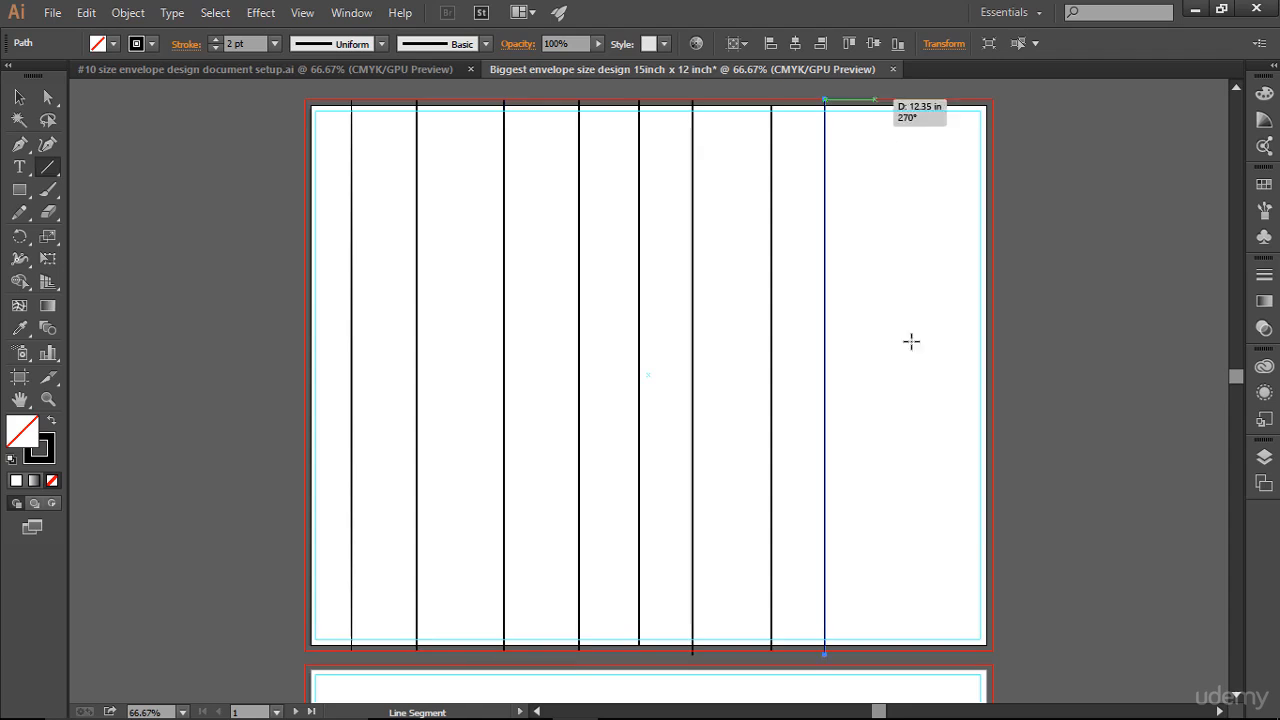
{"action": "left_click_drag", "start_coordinate": [875, 101], "coordinate": [941, 646]}
{"action": "left_click", "coordinate": [19, 97]}
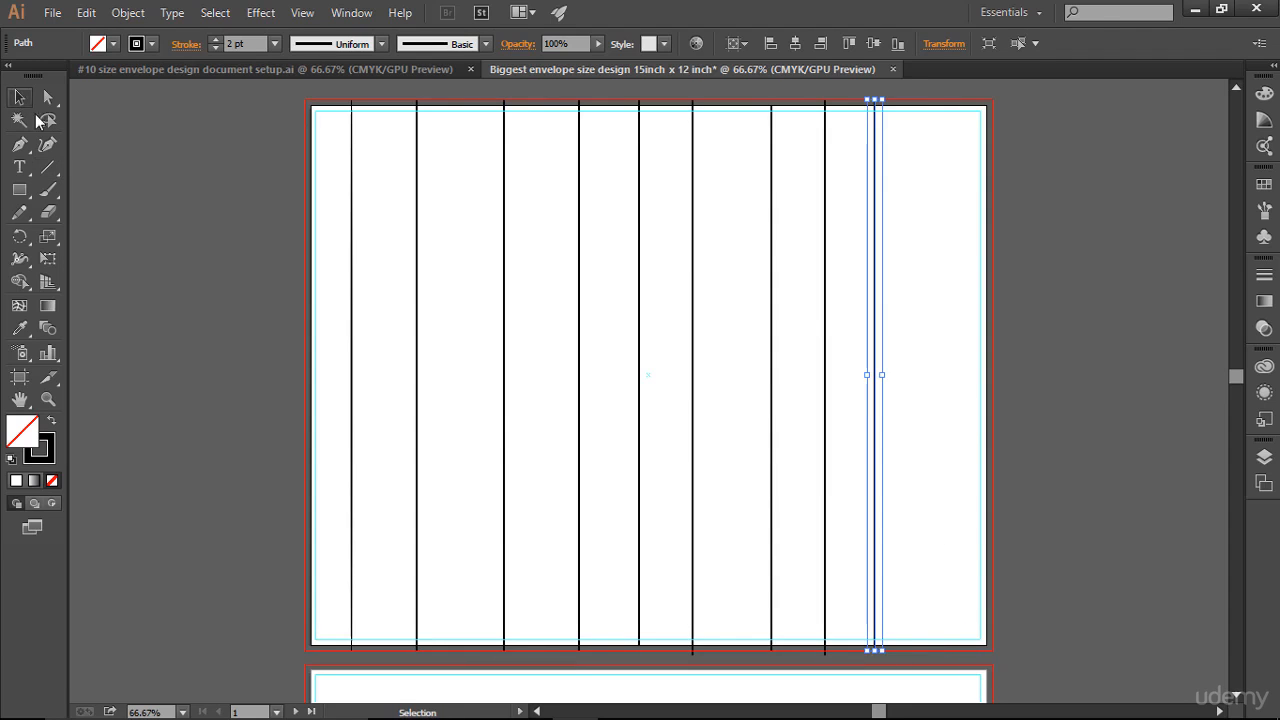
Distribute all nine vertical lines evenly across the width of the first artboard
{"action": "left_click_drag", "start_coordinate": [109, 177], "coordinate": [951, 328]}
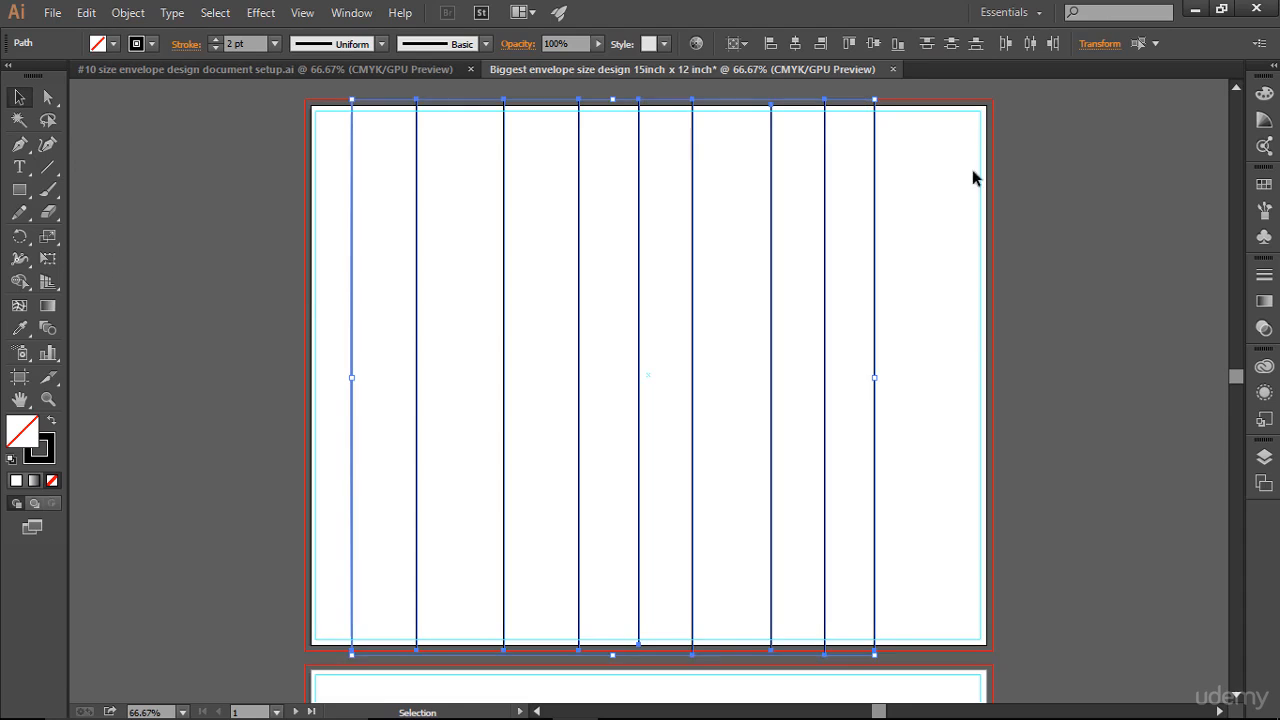
{"action": "left_click", "coordinate": [1031, 44]}
{"action": "left_click", "coordinate": [1037, 360]}
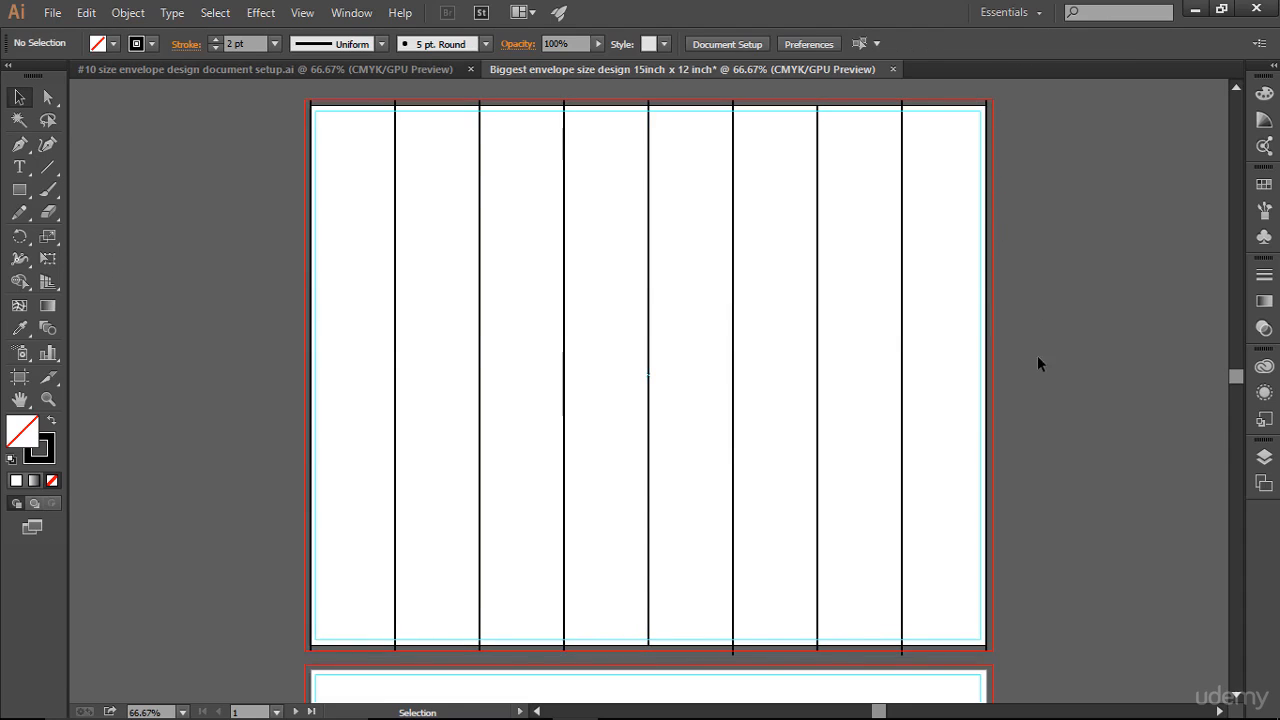
Delete the two outermost vertical lines lying on the first artboard's left and right edges
{"action": "left_click_drag", "start_coordinate": [252, 213], "coordinate": [346, 268]}
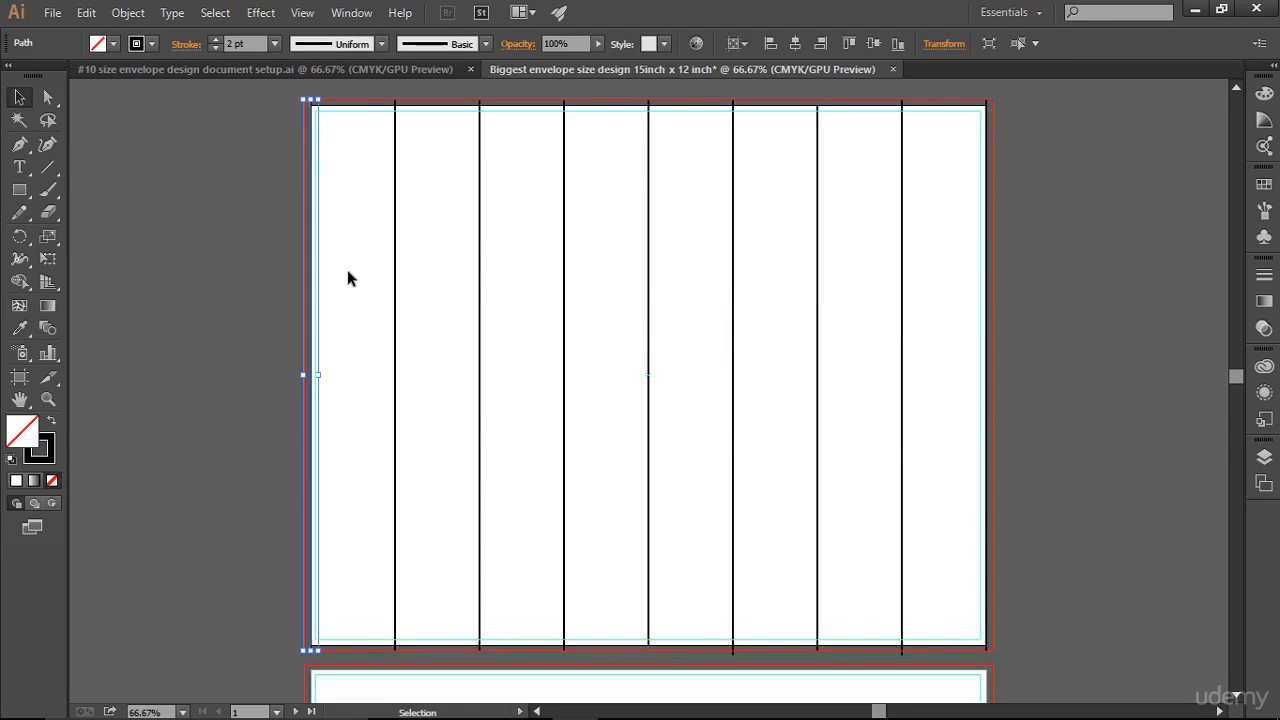
{"action": "key", "text": "Delete"}
{"action": "left_click_drag", "start_coordinate": [950, 208], "coordinate": [1090, 268]}
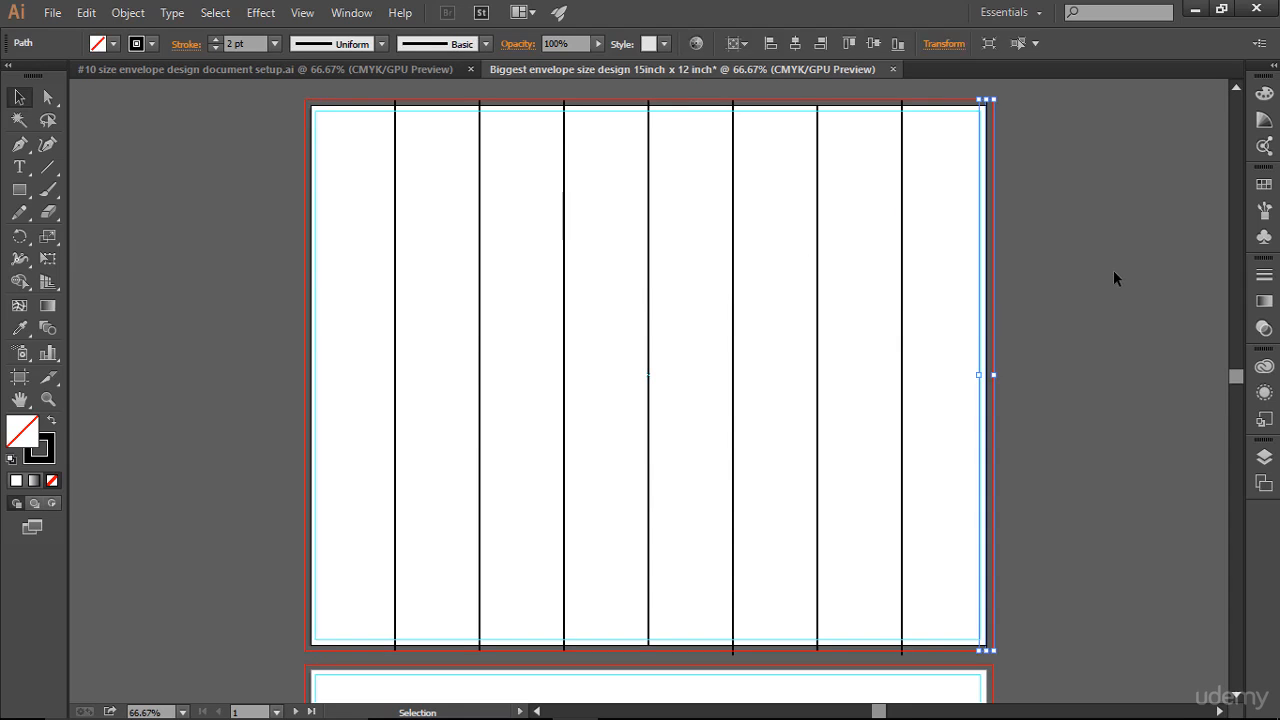
{"action": "key", "text": "Delete"}
Copy the seven remaining vertical lines to the same position on the second artboard and convert the copies into guides
{"action": "left_click_drag", "start_coordinate": [328, 201], "coordinate": [1122, 263]}
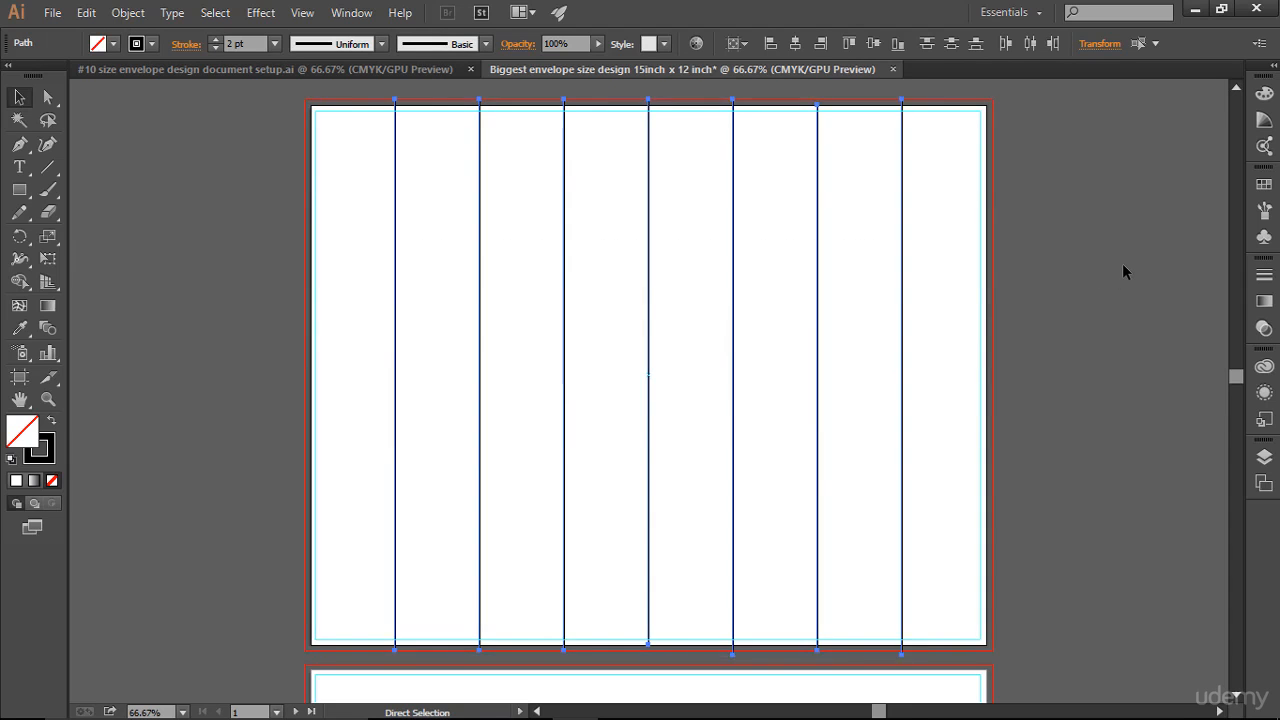
{"action": "scroll", "coordinate": [714, 596], "scroll_direction": "down", "scroll_amount": 3}
{"action": "left_click", "coordinate": [714, 596]}
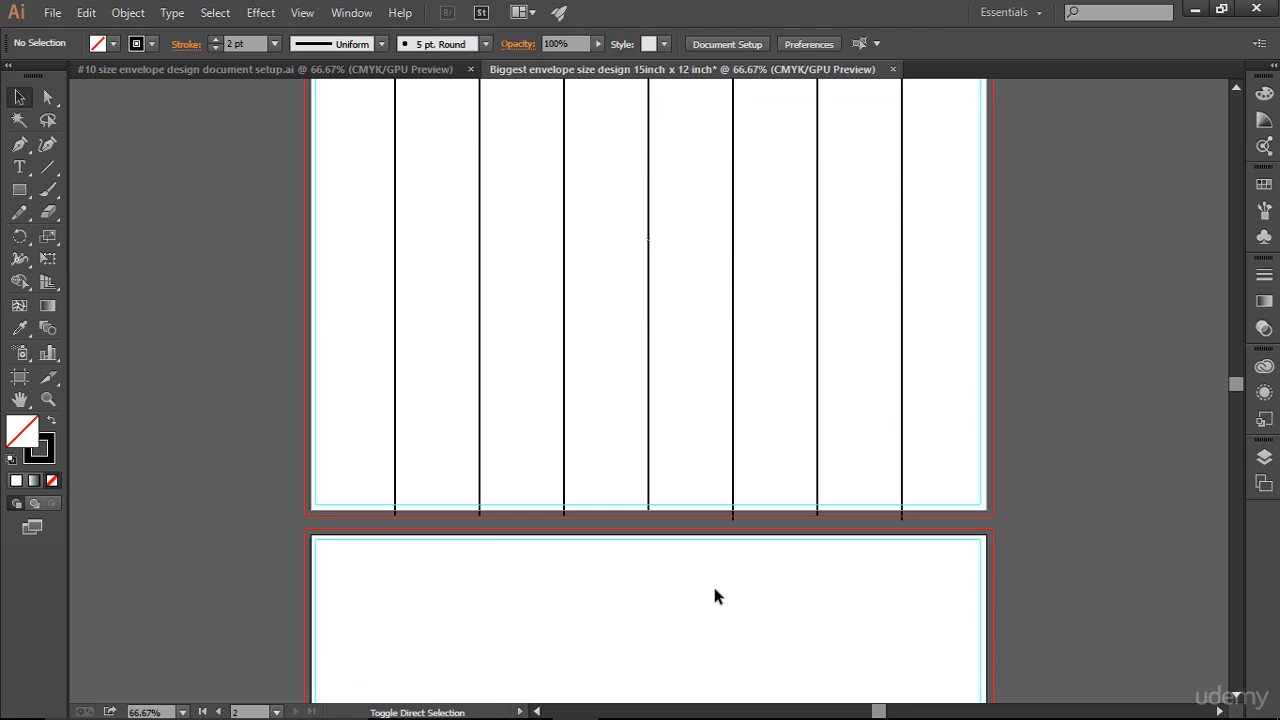
{"action": "key", "text": "ctrl+shift+v"}
{"action": "left_click", "coordinate": [914, 382]}
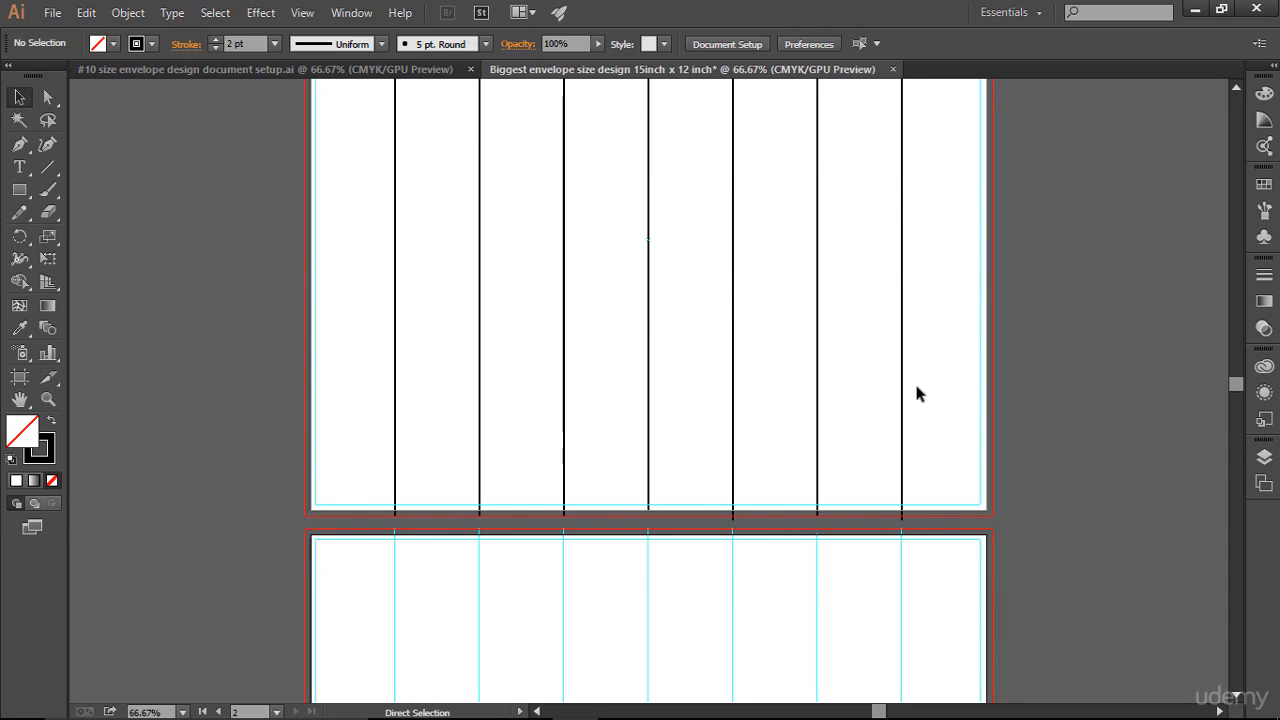
Convert the seven vertical lines on the first artboard into guides
{"action": "scroll", "coordinate": [914, 380], "scroll_direction": "up", "scroll_amount": 3}
{"action": "left_click_drag", "start_coordinate": [116, 280], "coordinate": [1170, 428]}
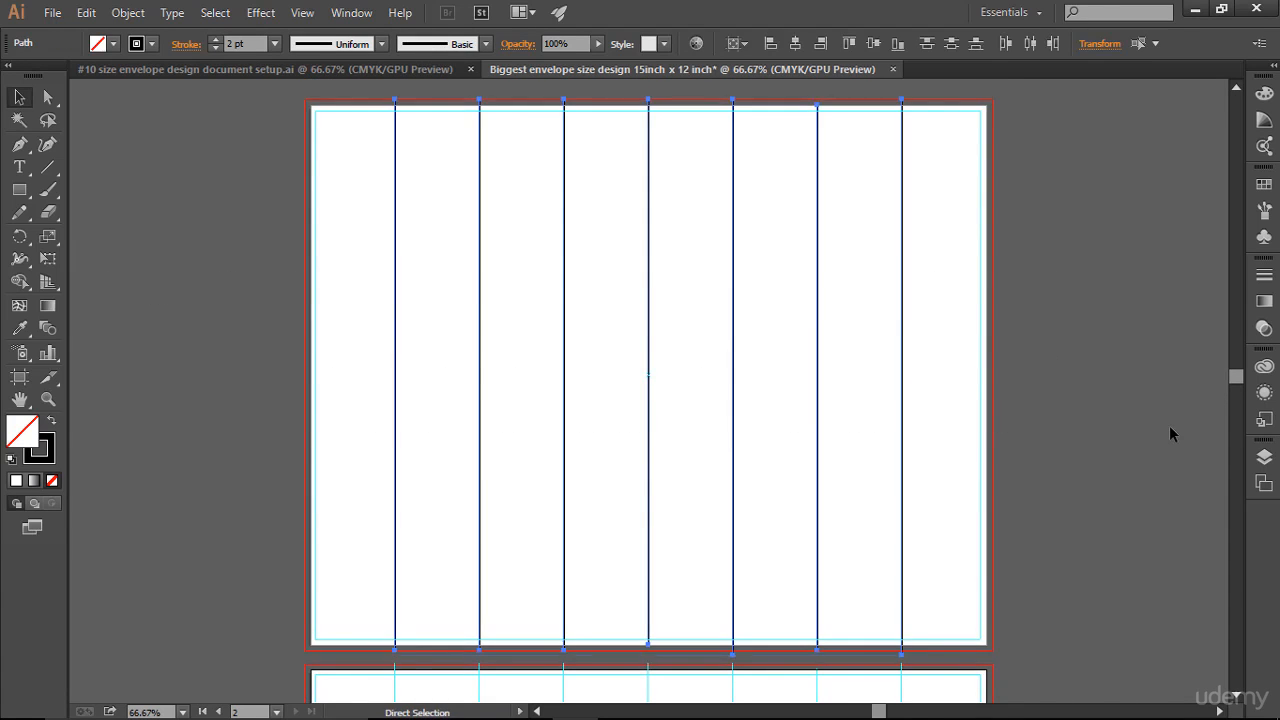
{"action": "key", "text": "ctrl+5"}
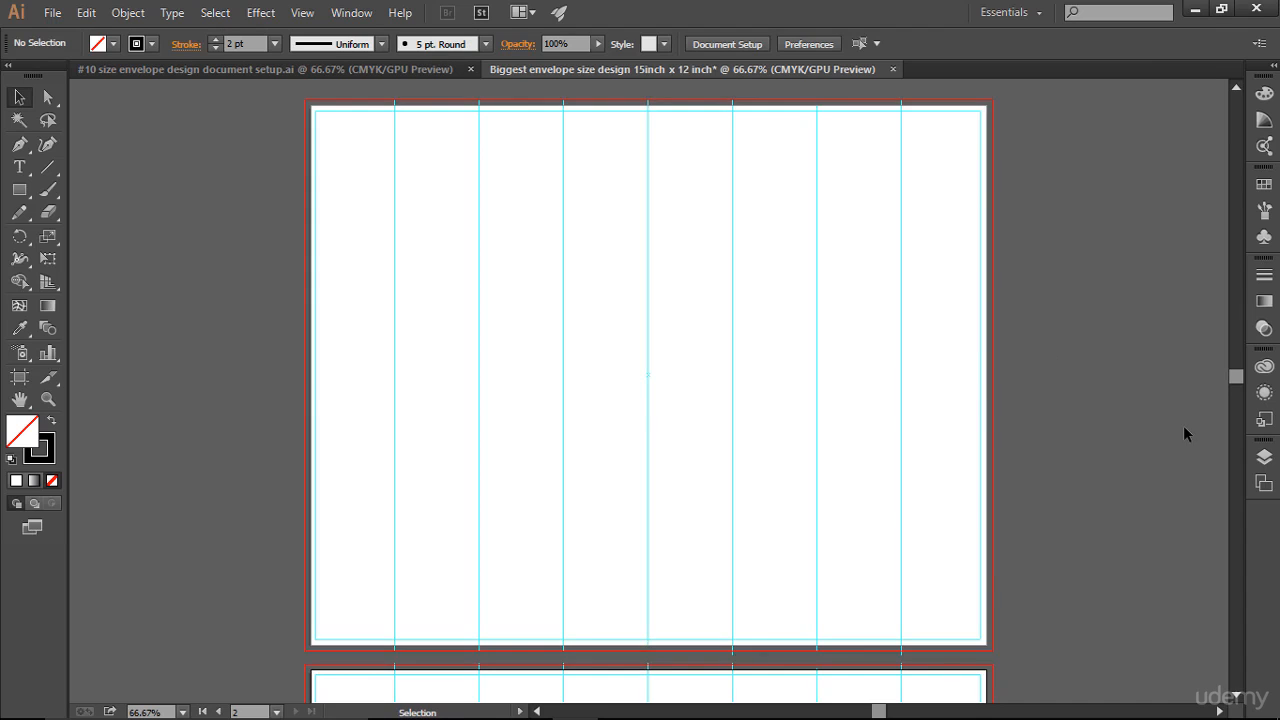
{"action": "scroll", "coordinate": [962, 388], "scroll_direction": "up", "scroll_amount": 2}
{"action": "scroll", "coordinate": [961, 388], "scroll_direction": "down", "scroll_amount": 3}
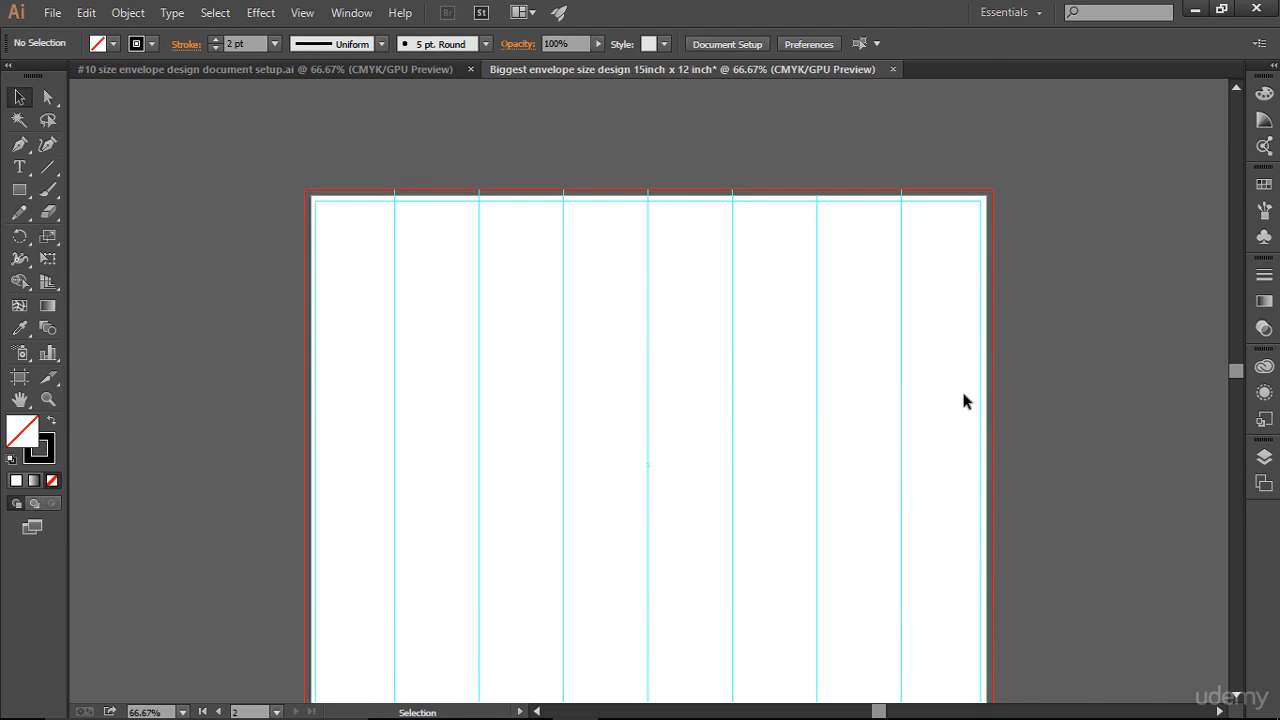
{"action": "scroll", "coordinate": [963, 394], "scroll_direction": "down", "scroll_amount": 1}
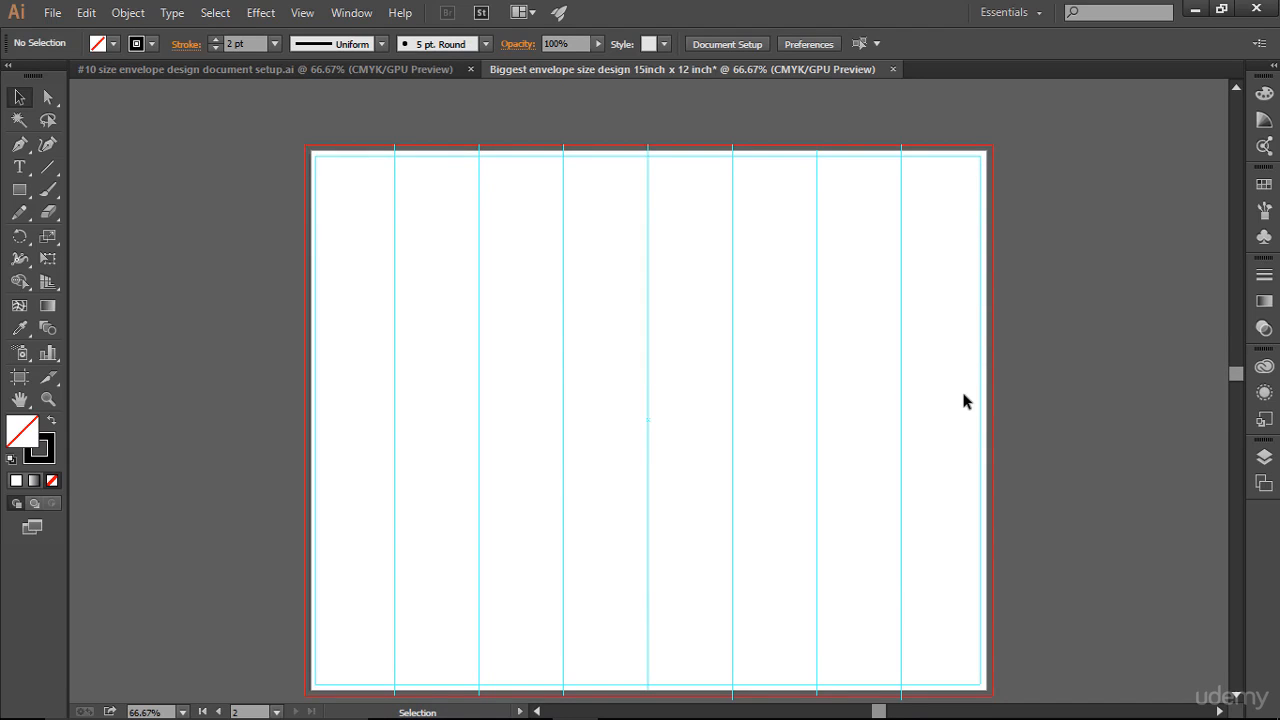
{"action": "scroll", "coordinate": [963, 394], "scroll_direction": "down", "scroll_amount": 5}
{"action": "scroll", "coordinate": [963, 394], "scroll_direction": "up", "scroll_amount": 5}
Copy the round gold seal from the #10 size envelope document into the upper-right corner of the first 15 x 12 inch artboard and enlarge it
{"action": "left_click", "coordinate": [410, 72]}
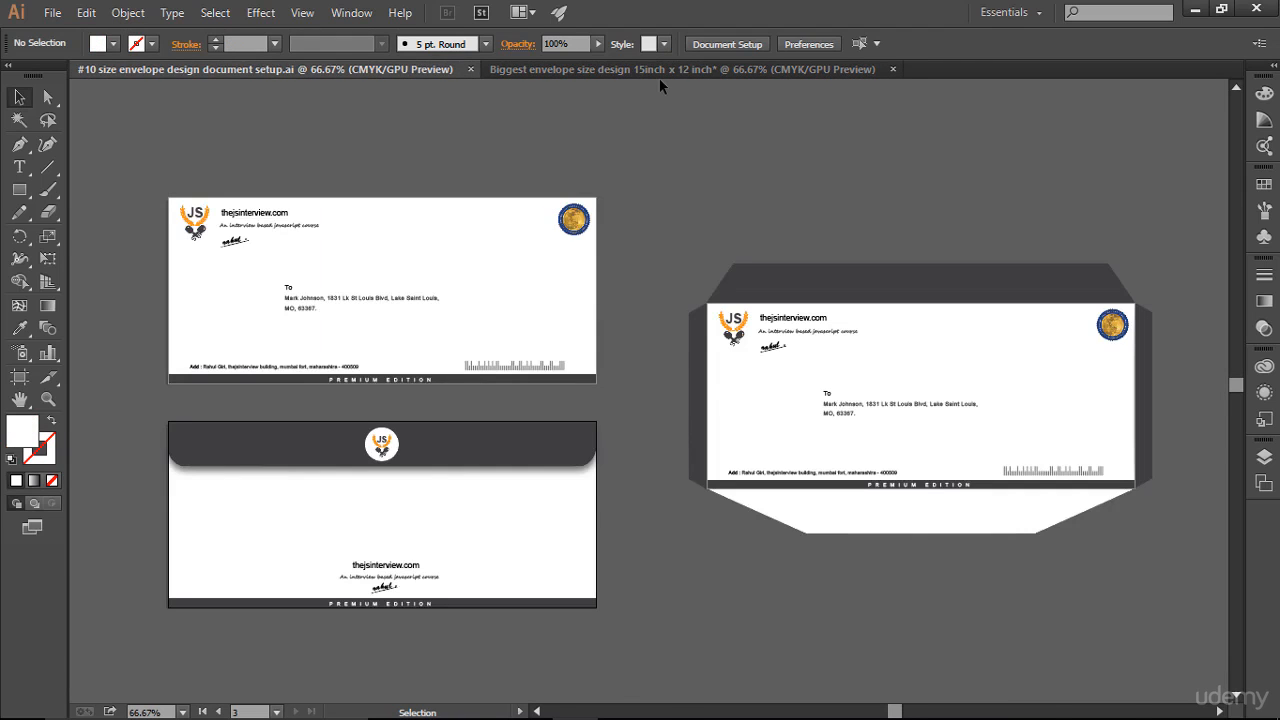
{"action": "left_click", "coordinate": [605, 78]}
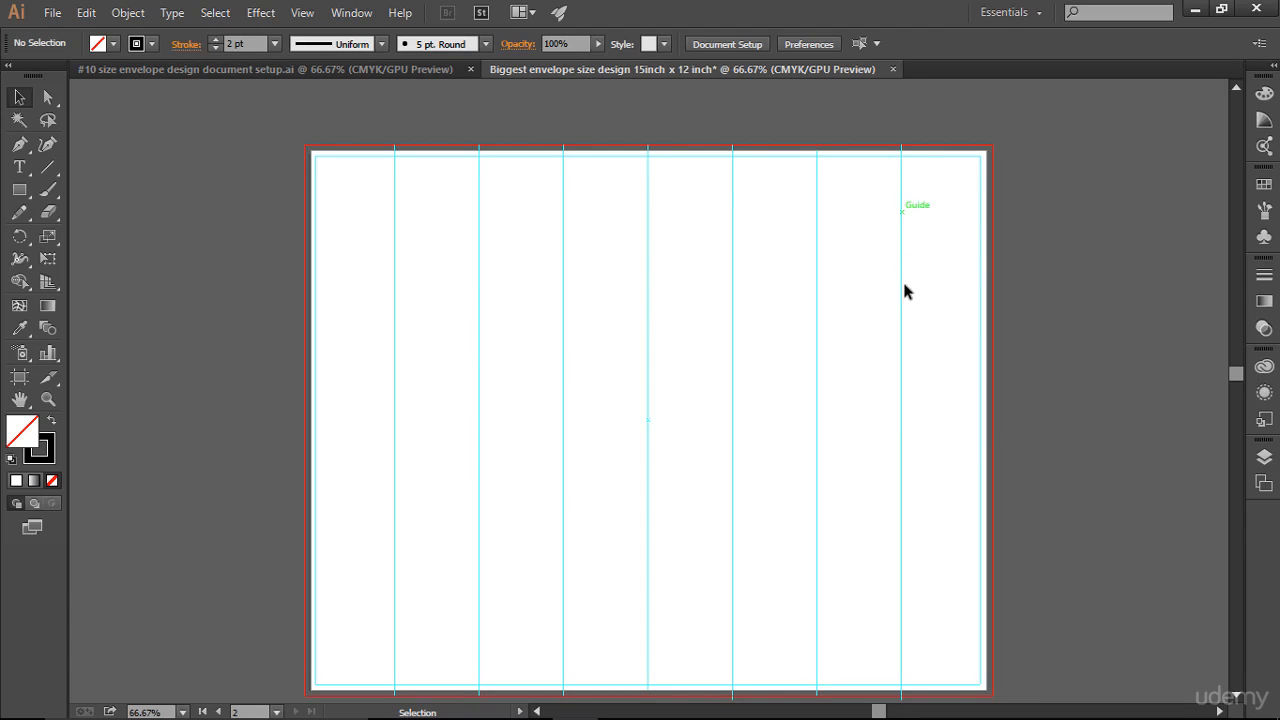
{"action": "left_click", "coordinate": [400, 70]}
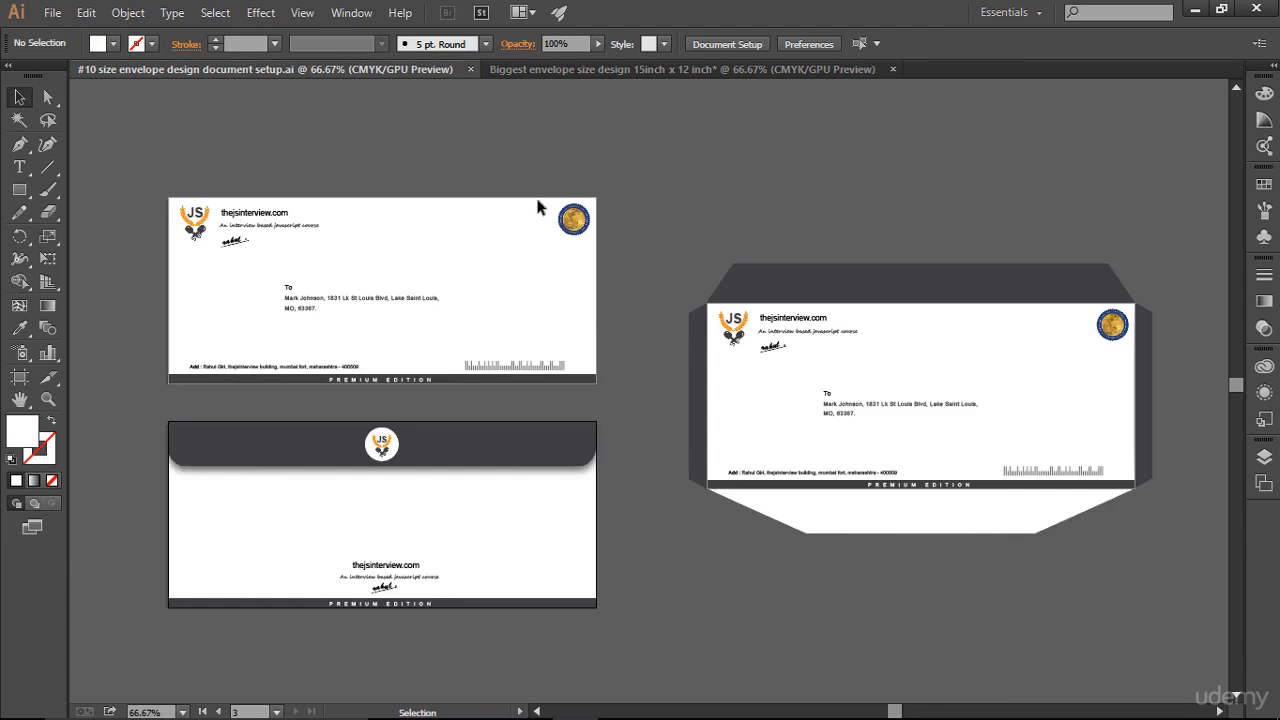
{"action": "left_click", "coordinate": [586, 228]}
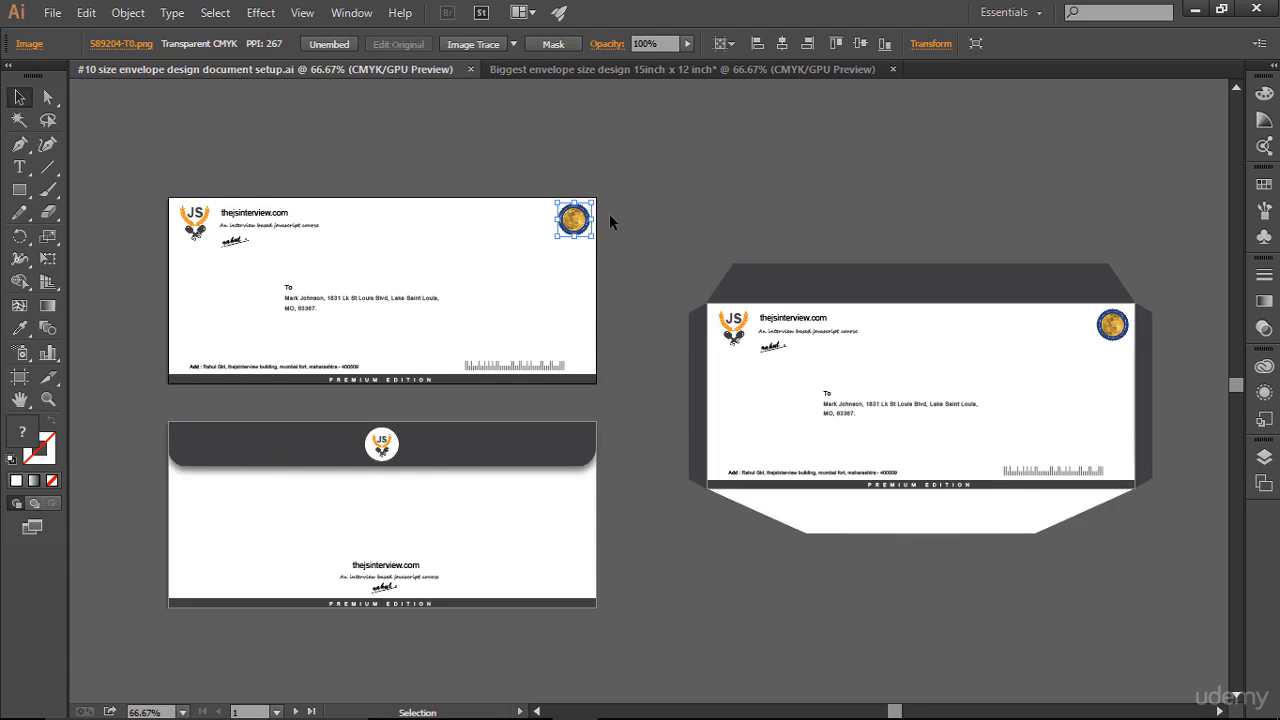
{"action": "left_click", "coordinate": [580, 69]}
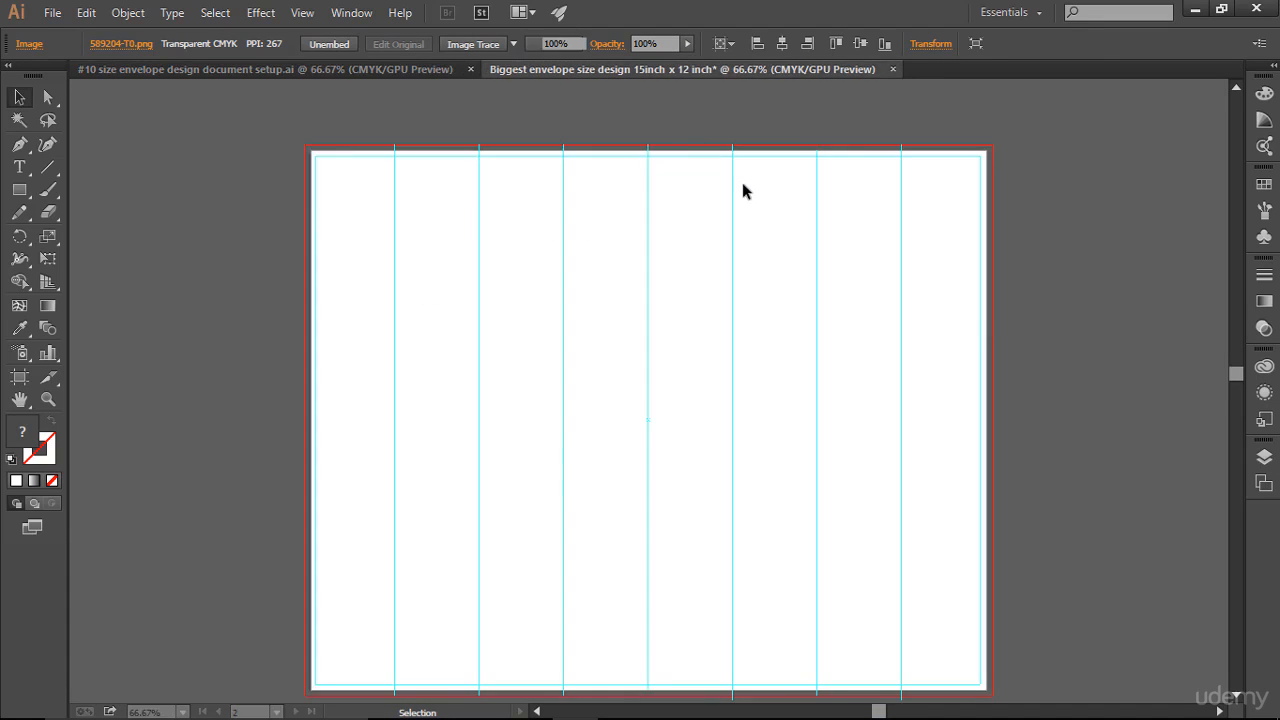
{"action": "key", "text": "ctrl+v"}
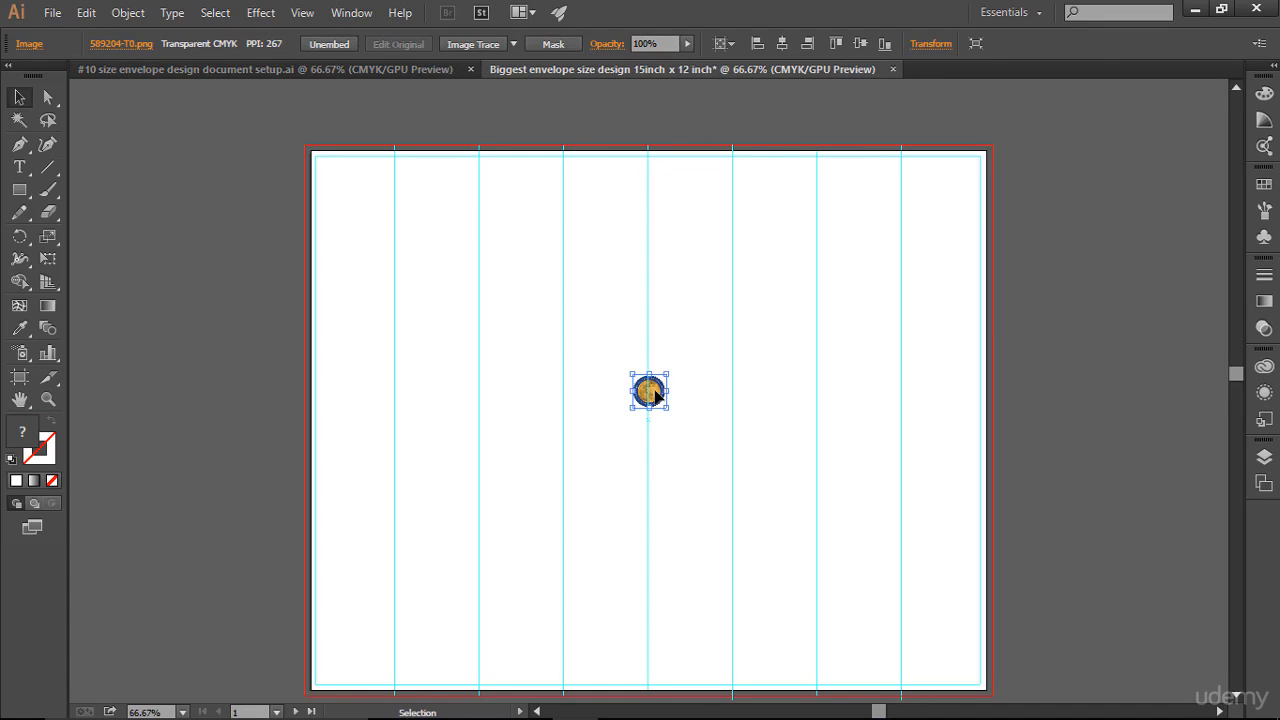
{"action": "left_click_drag", "start_coordinate": [655, 395], "coordinate": [976, 230]}
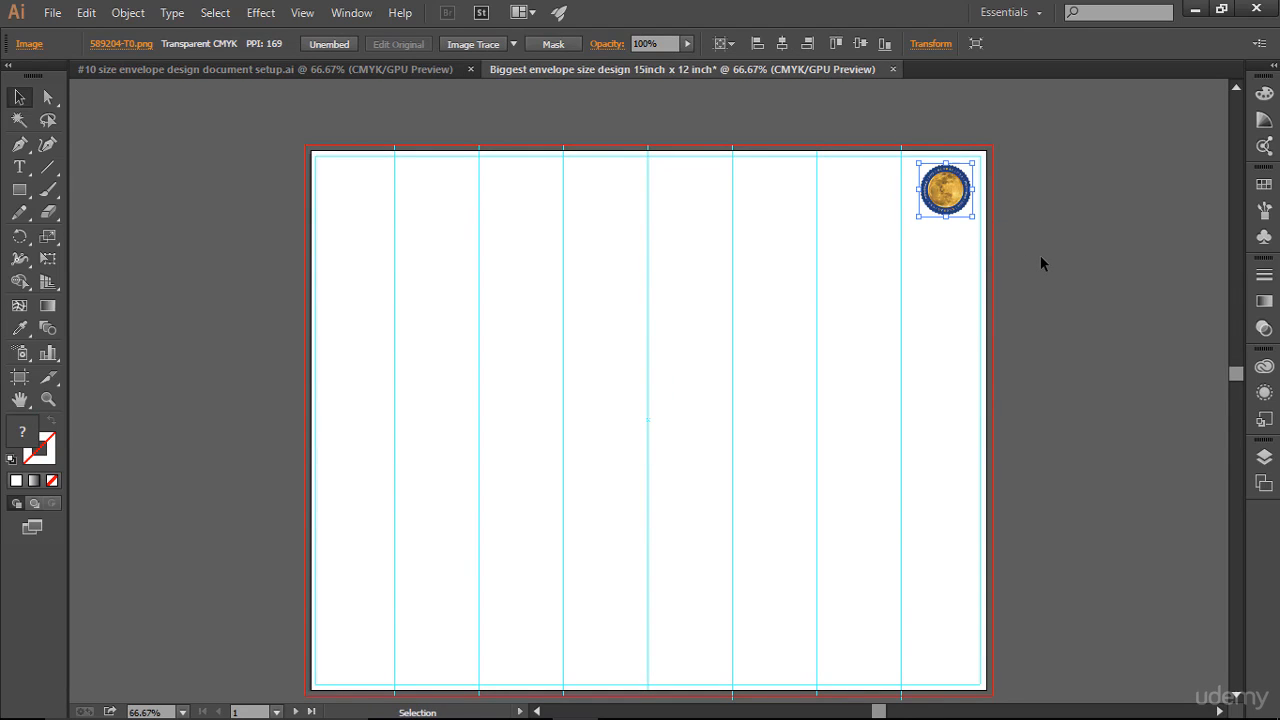
Nudge the gold seal slightly right and up toward the upper-right corner of the margin guides
{"action": "key", "text": "Right"}
{"action": "key", "text": "Right"}
{"action": "key", "text": "Right"}
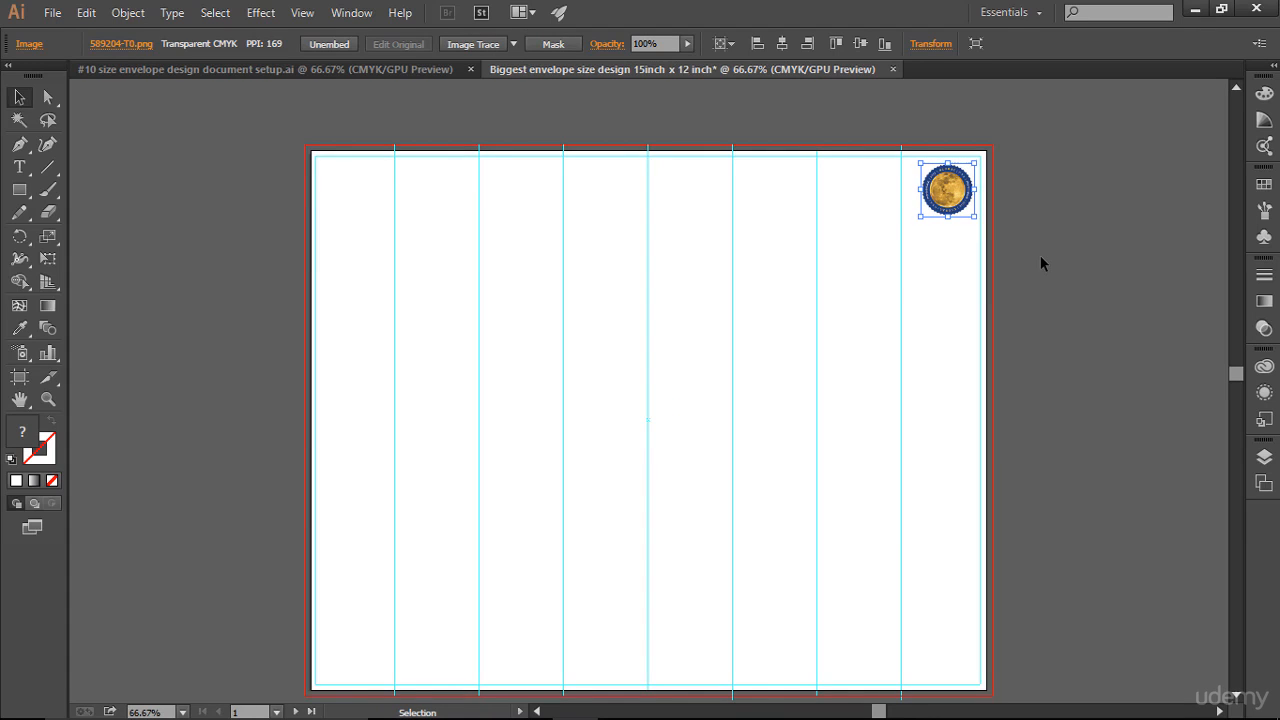
{"action": "key", "text": "Up"}
{"action": "key", "text": "Up"}
{"action": "key", "text": "Up"}
{"action": "key", "text": "Up"}
{"action": "key", "text": "Up"}
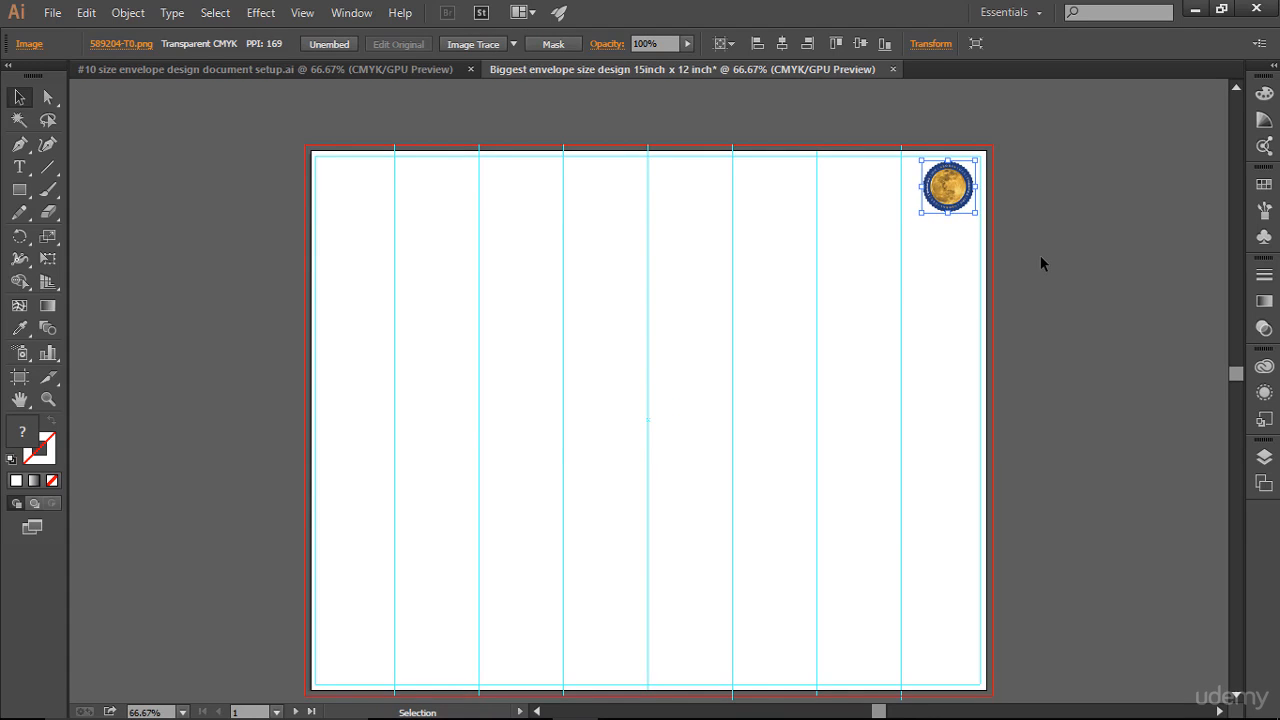
{"action": "left_click", "coordinate": [1041, 257]}
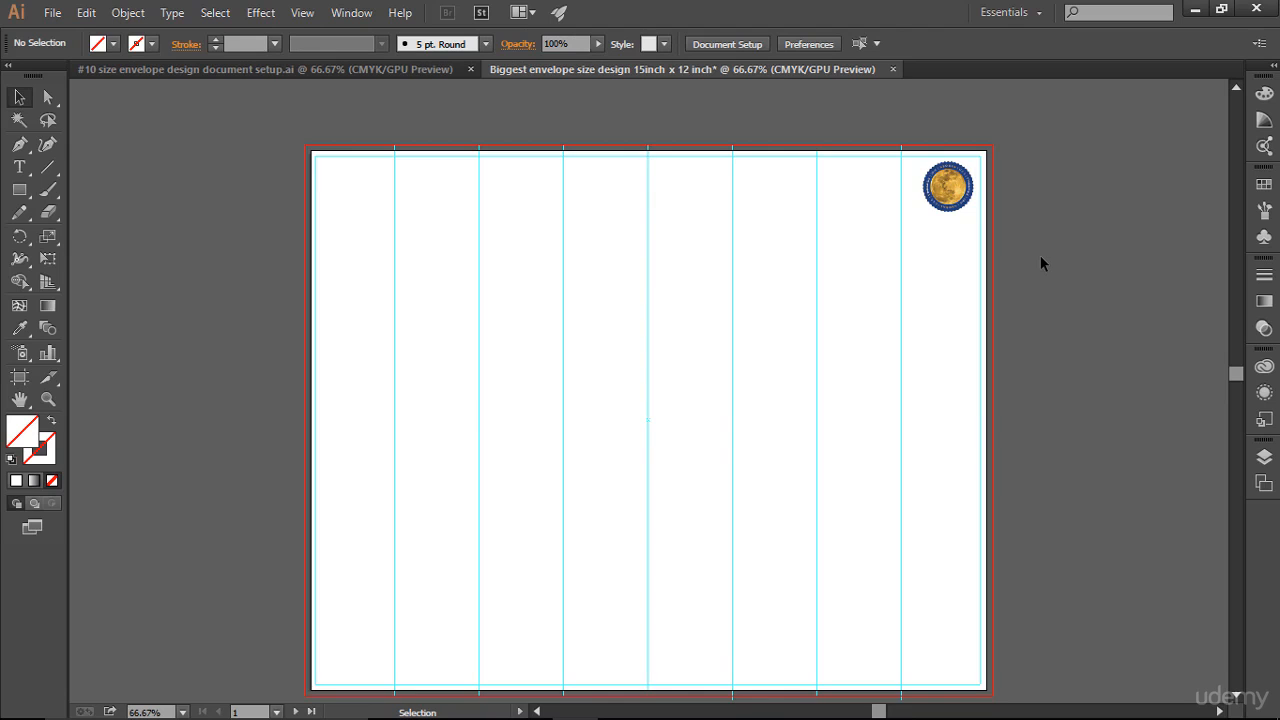
Copy the JS logo, website name, tagline and signature from the #10 envelope front into the first artboard's upper-left corner
{"action": "left_click", "coordinate": [389, 68]}
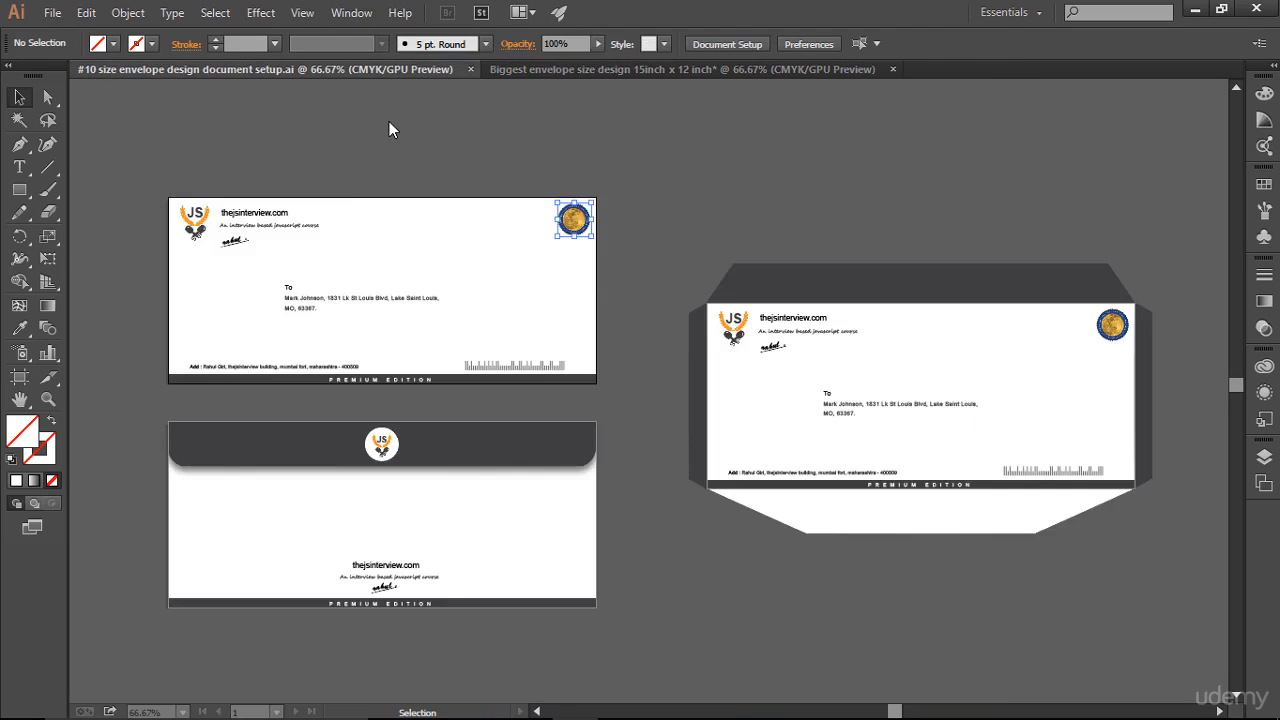
{"action": "mouse_move", "coordinate": [167, 192]}
{"action": "left_mouse_down"}
{"action": "mouse_move", "coordinate": [210, 228]}
{"action": "mouse_move", "coordinate": [348, 257]}
{"action": "left_mouse_up"}
{"action": "key", "text": "ctrl+c"}
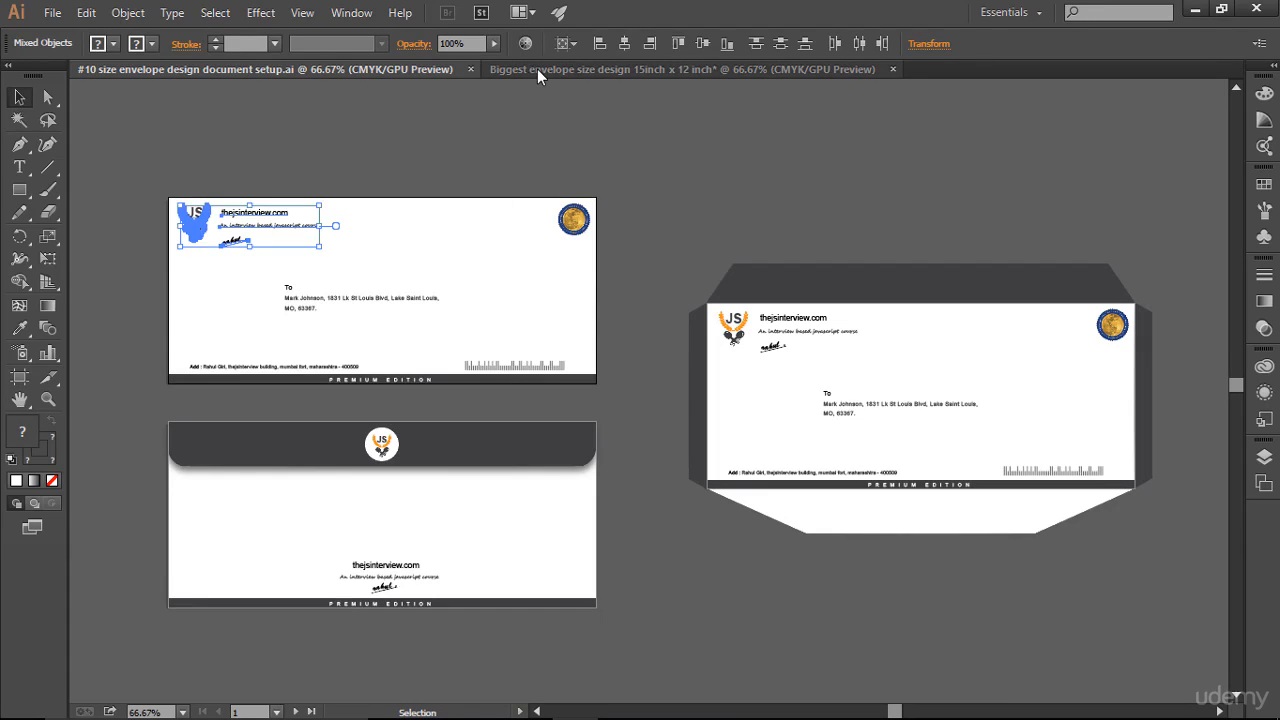
{"action": "left_click", "coordinate": [537, 69]}
{"action": "key", "text": "ctrl+v"}
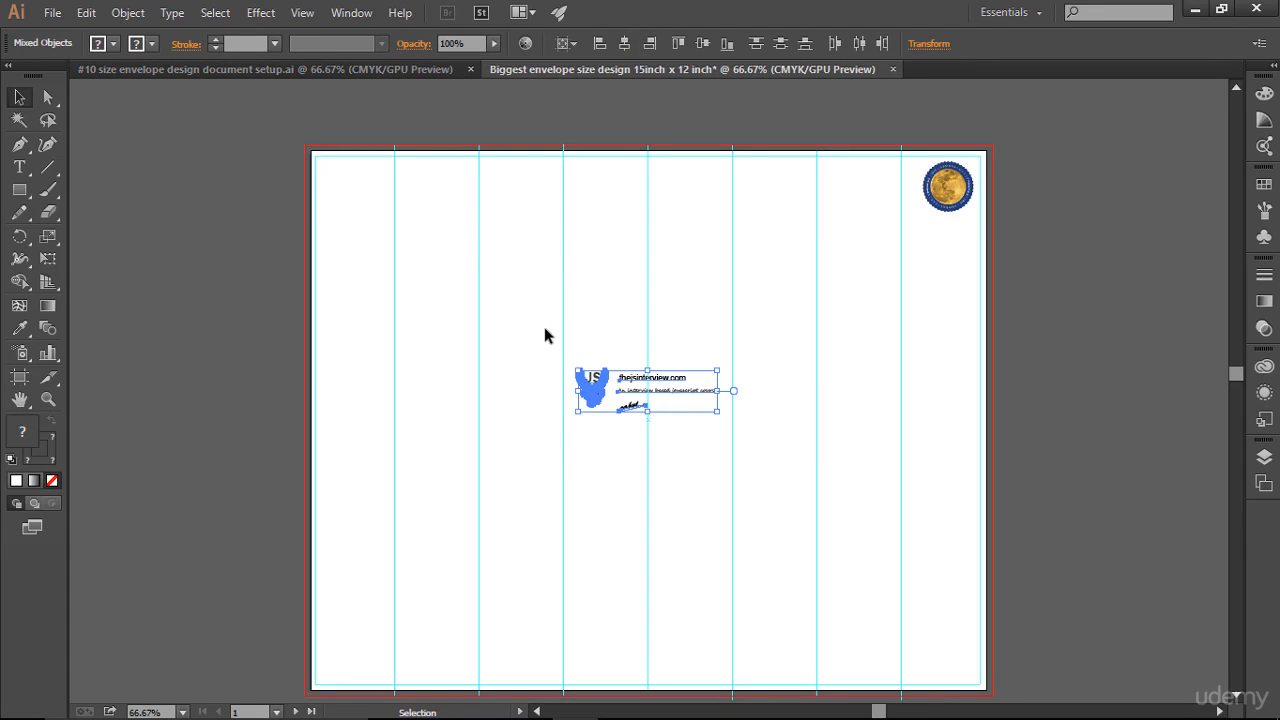
{"action": "left_click_drag", "start_coordinate": [628, 387], "coordinate": [377, 180]}
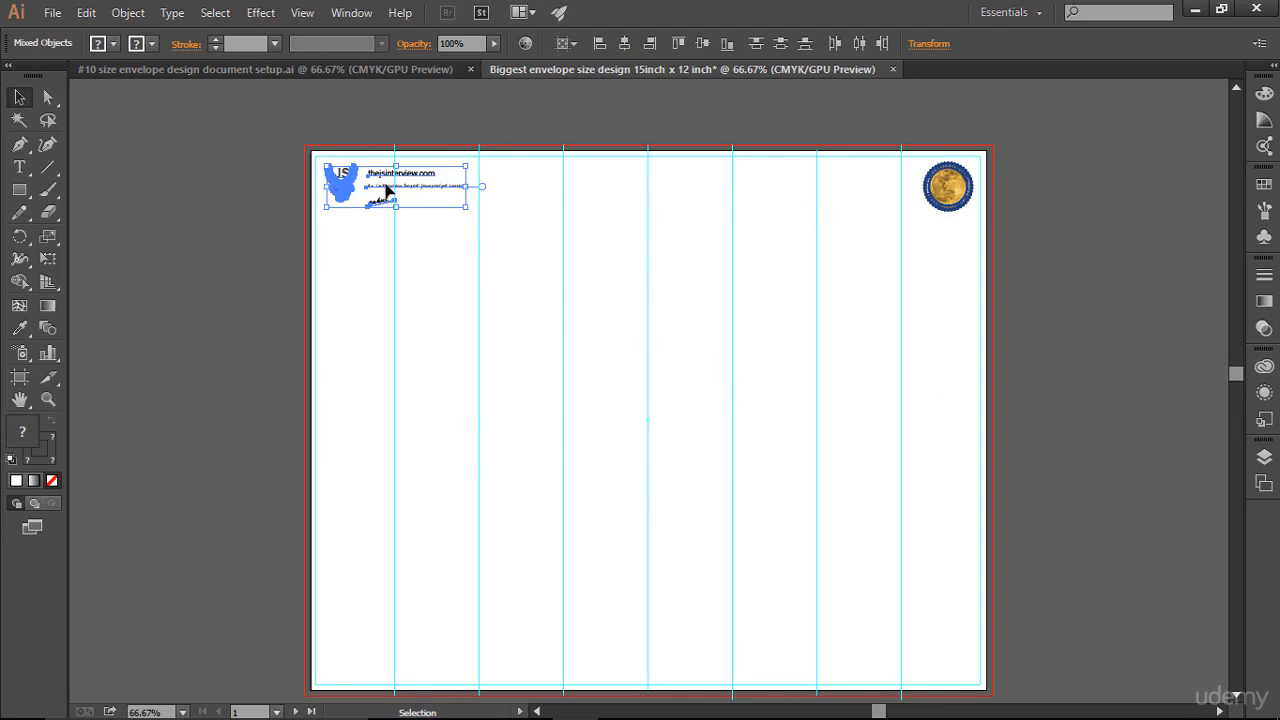
{"action": "left_click", "coordinate": [537, 247]}
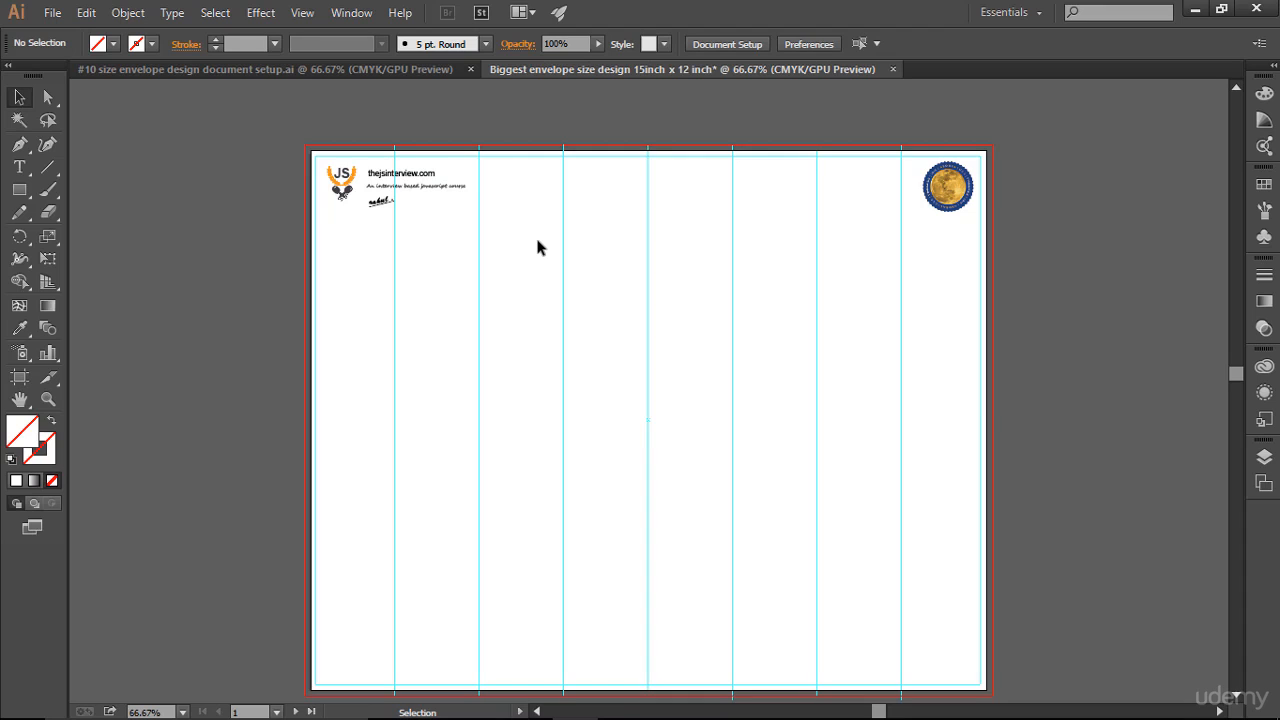
Scale up the logo, website name, tagline and signature proportionally about their common centre
{"action": "left_click_drag", "start_coordinate": [303, 160], "coordinate": [468, 217]}
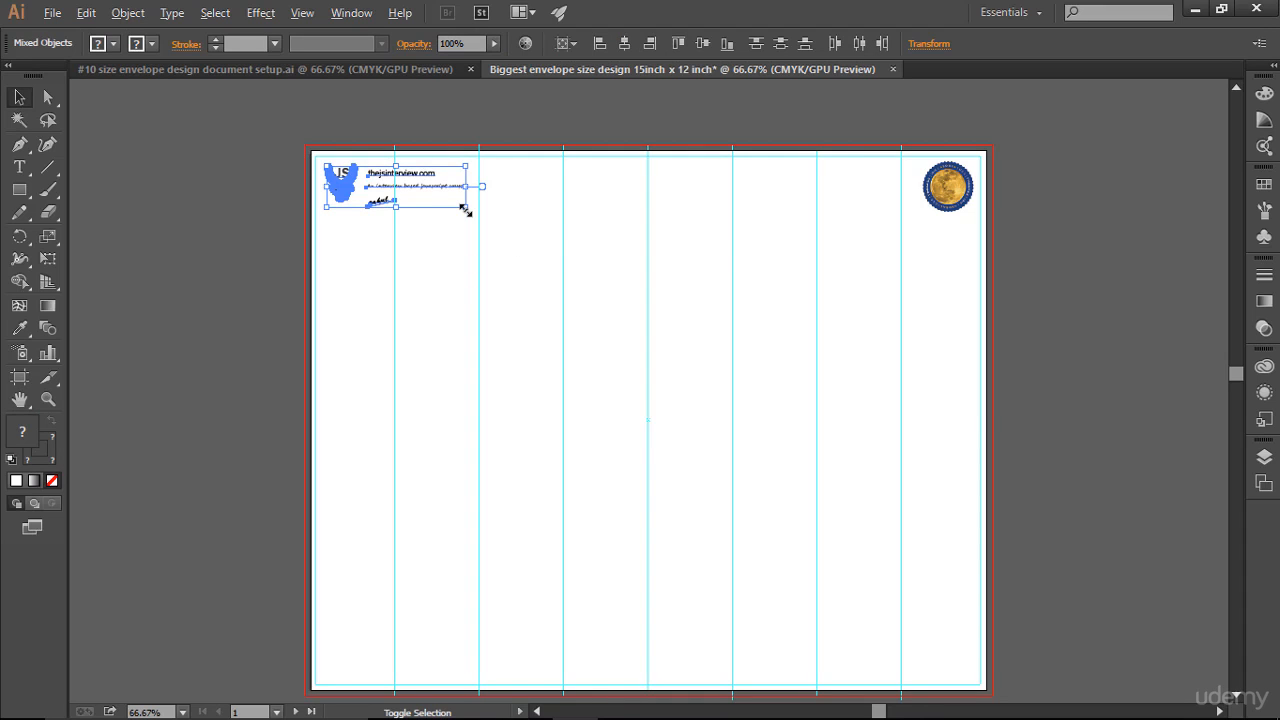
{"action": "left_click_drag", "start_coordinate": [465, 208], "coordinate": [484, 216]}
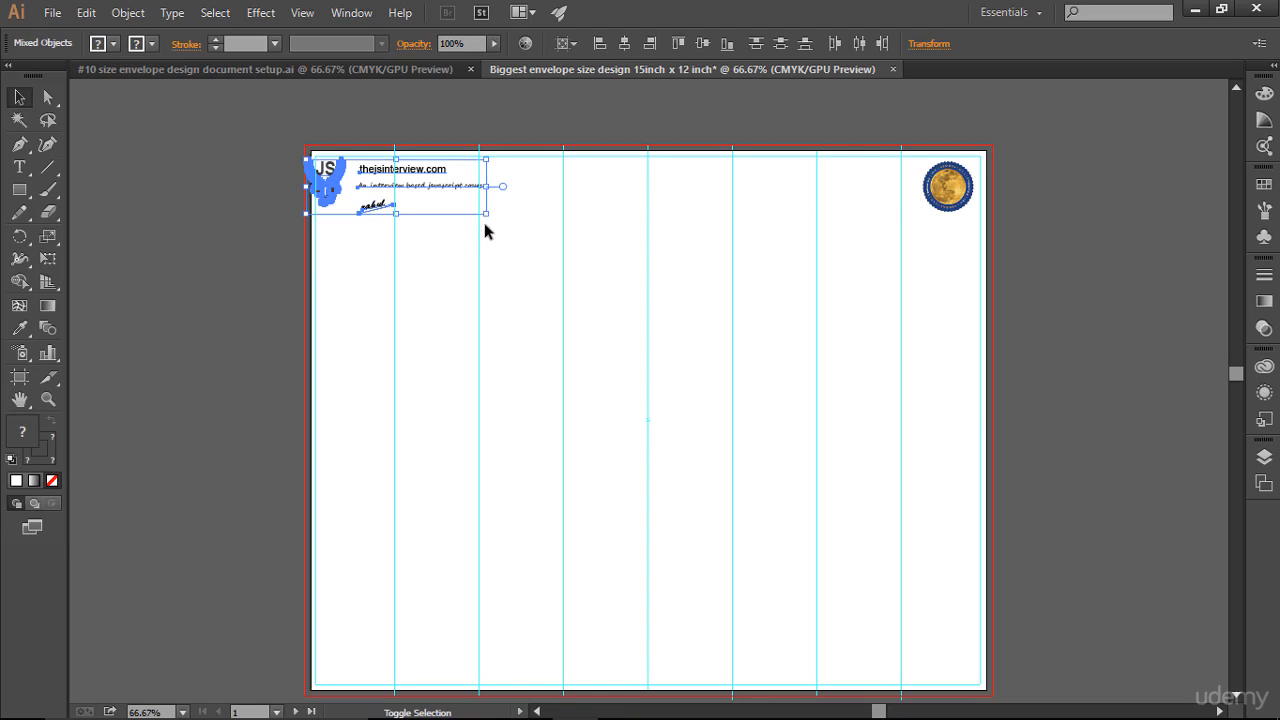
{"action": "left_click", "coordinate": [626, 243]}
Nudge the logo, website name, tagline and signature right until they sit inside the left margin guide
{"action": "key", "text": "ctrl+space"}
{"action": "left_click_drag", "start_coordinate": [266, 124], "coordinate": [351, 263]}
{"action": "left_click_drag", "start_coordinate": [614, 286], "coordinate": [546, 337]}
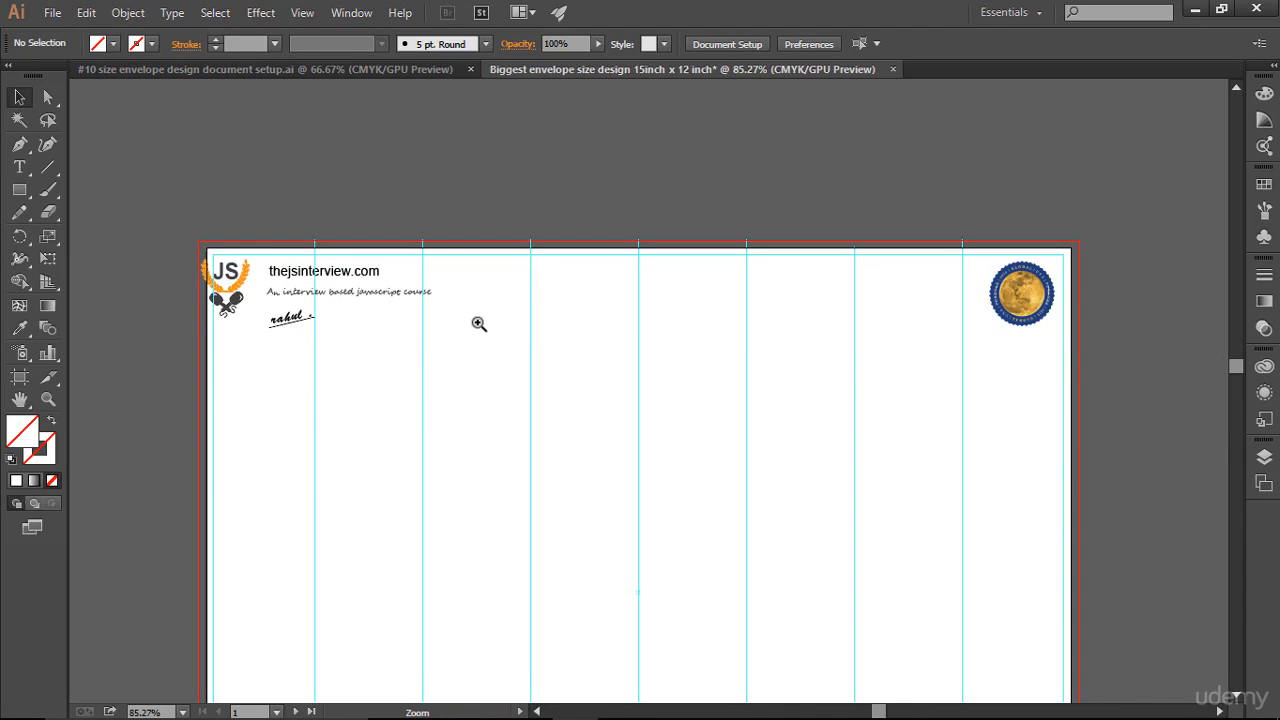
{"action": "left_click_drag", "start_coordinate": [166, 211], "coordinate": [220, 268]}
{"action": "left_click_drag", "start_coordinate": [689, 405], "coordinate": [593, 396]}
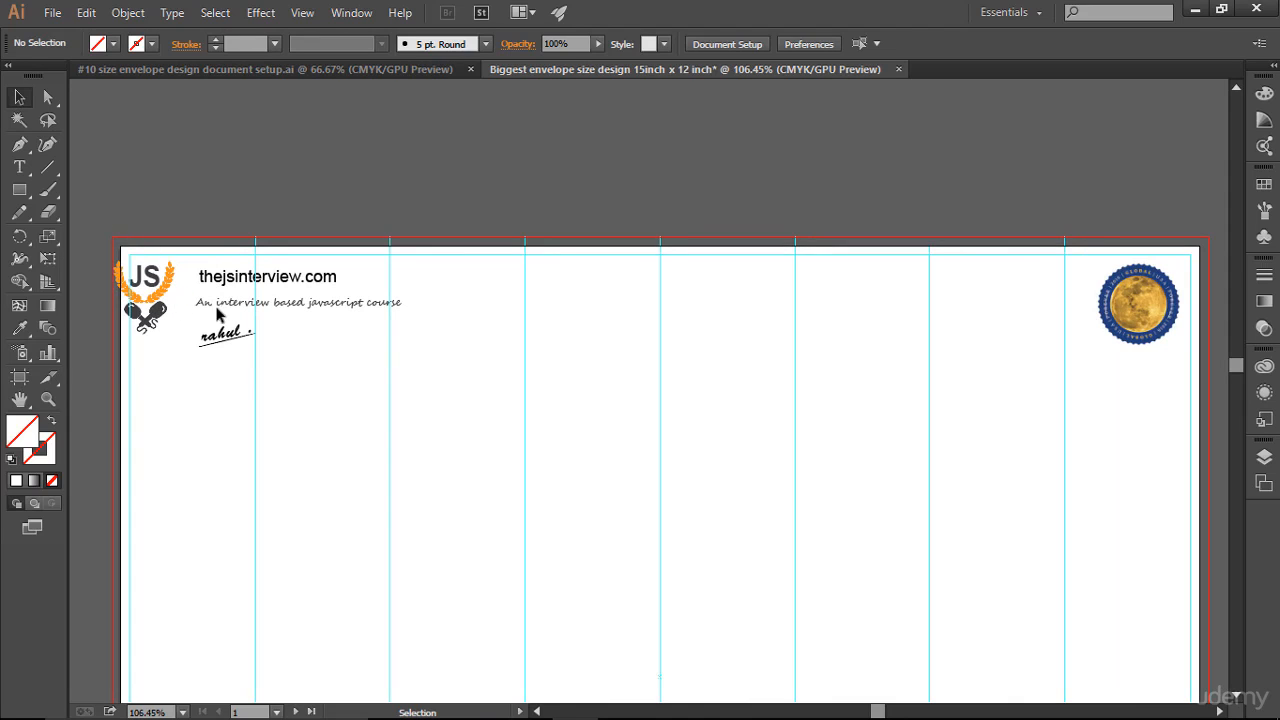
{"action": "left_click_drag", "start_coordinate": [217, 314], "coordinate": [419, 384]}
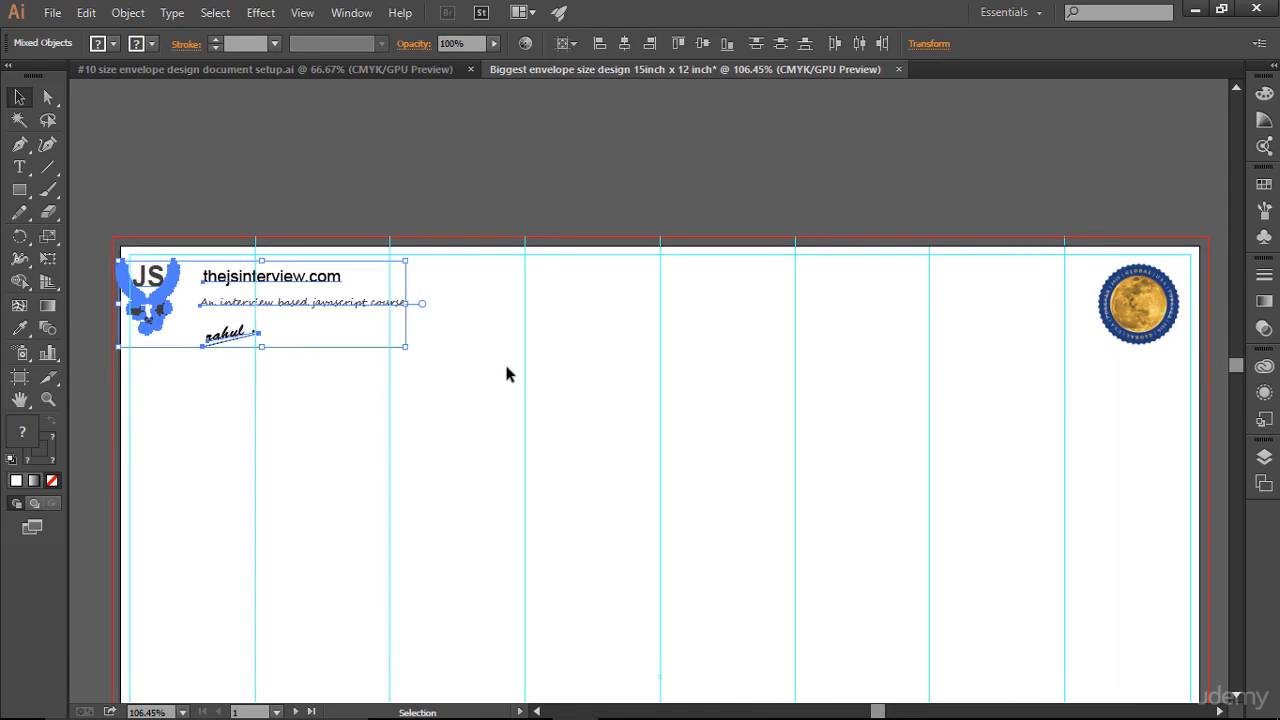
{"action": "key", "text": "Right"}
{"action": "key", "text": "Right"}
{"action": "key", "text": "Right"}
{"action": "key", "text": "Right"}
{"action": "key", "text": "Right"}
{"action": "key", "text": "Right"}
{"action": "key", "text": "Right"}
{"action": "key", "text": "Right"}
{"action": "key", "text": "Right"}
{"action": "key", "text": "Right"}
{"action": "key", "text": "Right"}
{"action": "key", "text": "Right"}
{"action": "key", "text": "Right"}
{"action": "key", "text": "Right"}
{"action": "key", "text": "Right"}
{"action": "key", "text": "Right"}
{"action": "key", "text": "Right"}
{"action": "key", "text": "Right"}
{"action": "key", "text": "Right"}
{"action": "key", "text": "Right"}
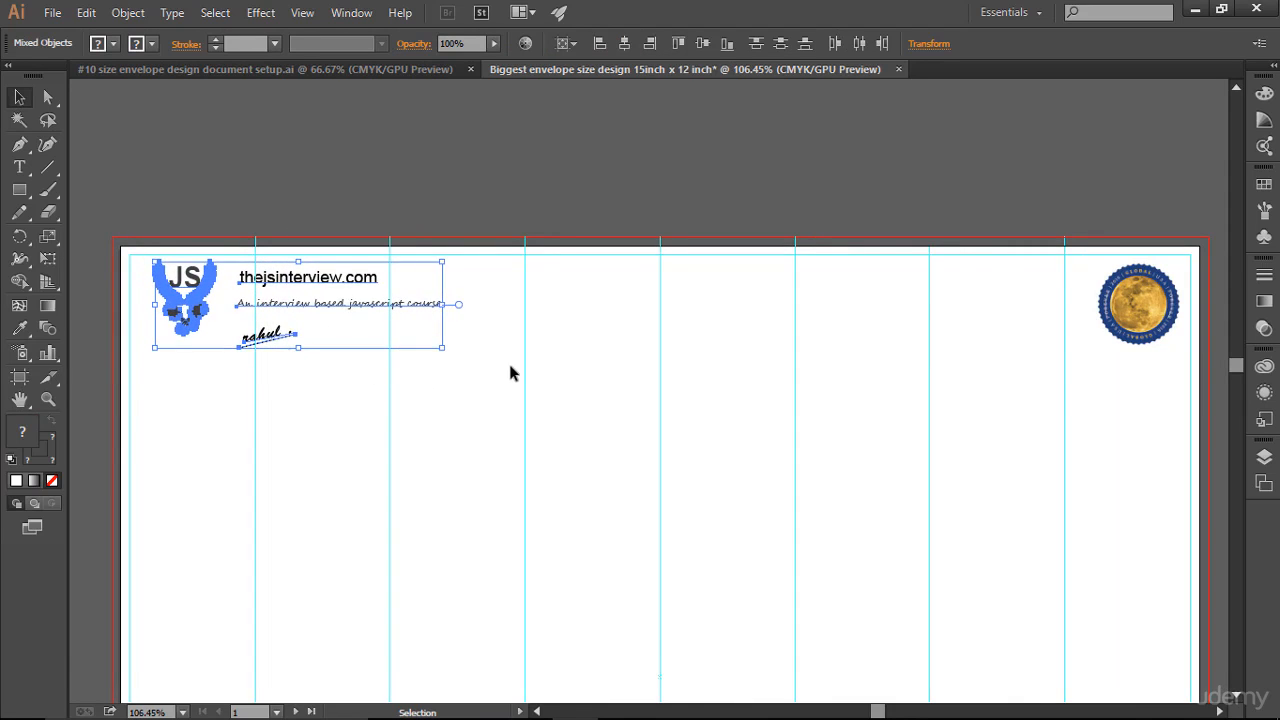
{"action": "left_click", "coordinate": [620, 330]}
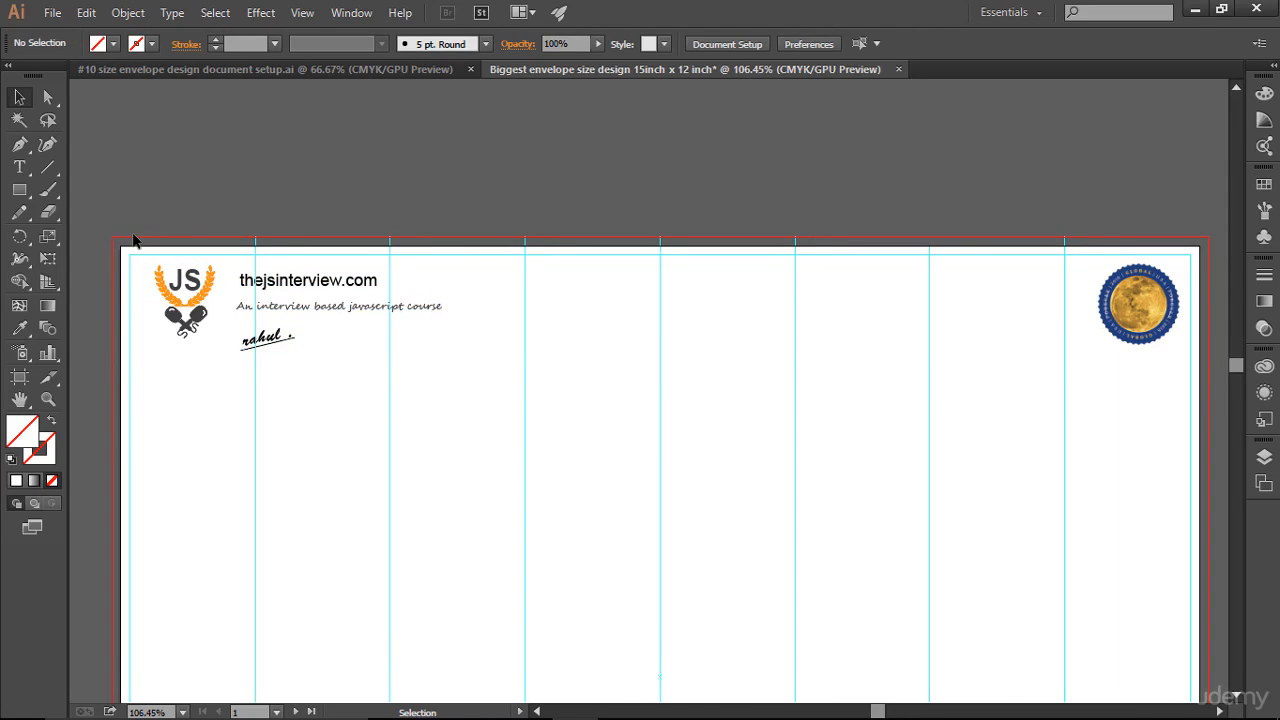
Enlarge the logo, website name, tagline and signature proportionally while keeping their upper-left corner in place
{"action": "mouse_move", "coordinate": [133, 240]}
{"action": "left_mouse_down"}
{"action": "mouse_move", "coordinate": [483, 460]}
{"action": "mouse_move", "coordinate": [432, 358]}
{"action": "mouse_move", "coordinate": [483, 392]}
{"action": "left_mouse_up"}
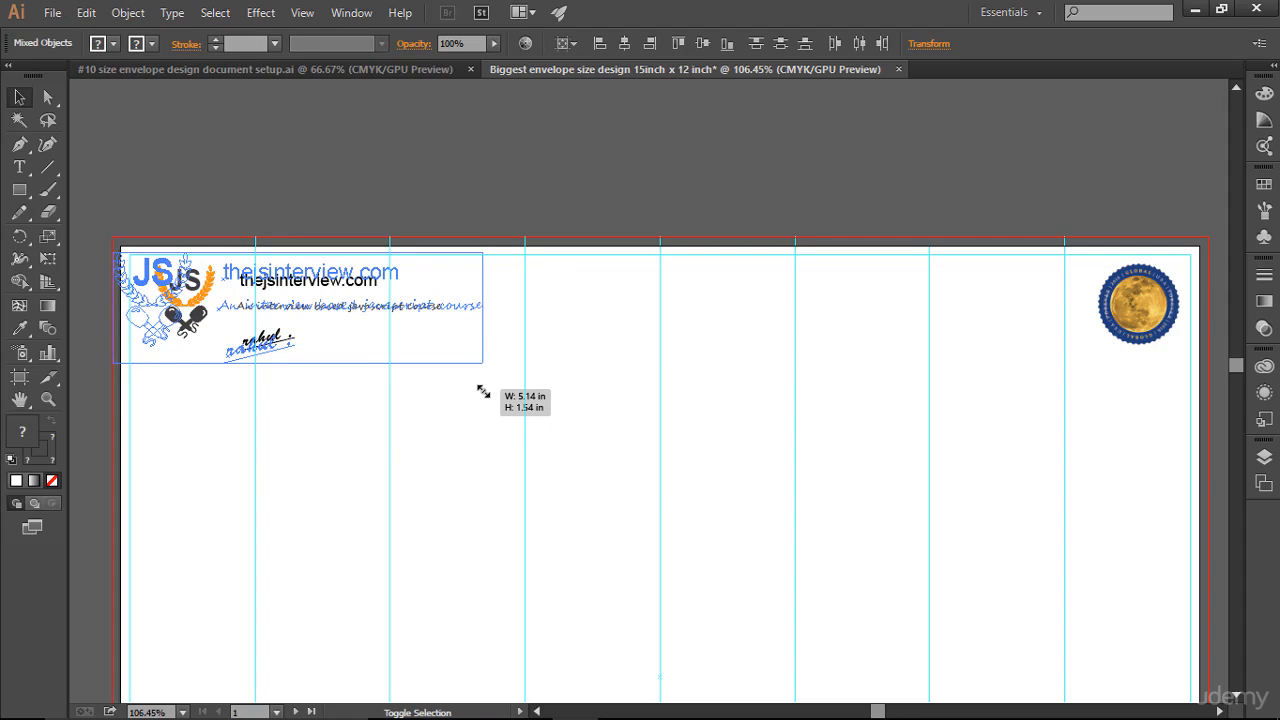
{"action": "left_click_drag", "start_coordinate": [483, 392], "coordinate": [483, 392]}
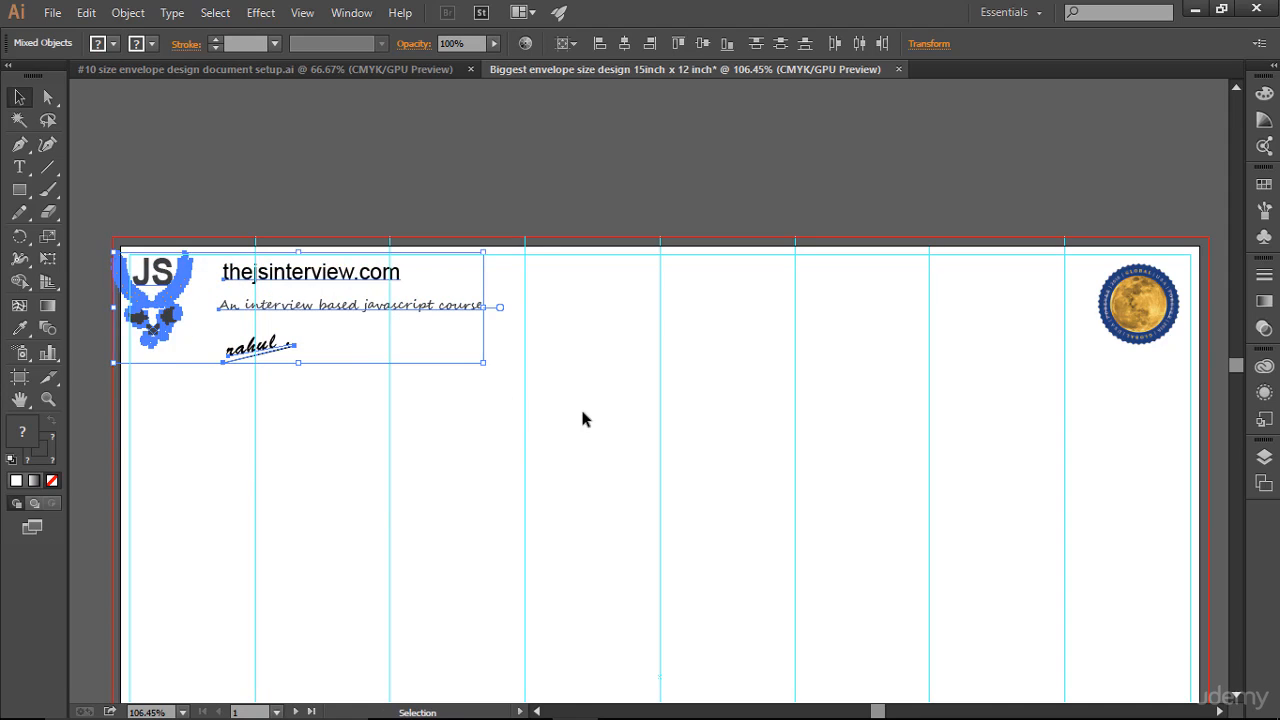
{"action": "key", "text": "ctrl+z"}
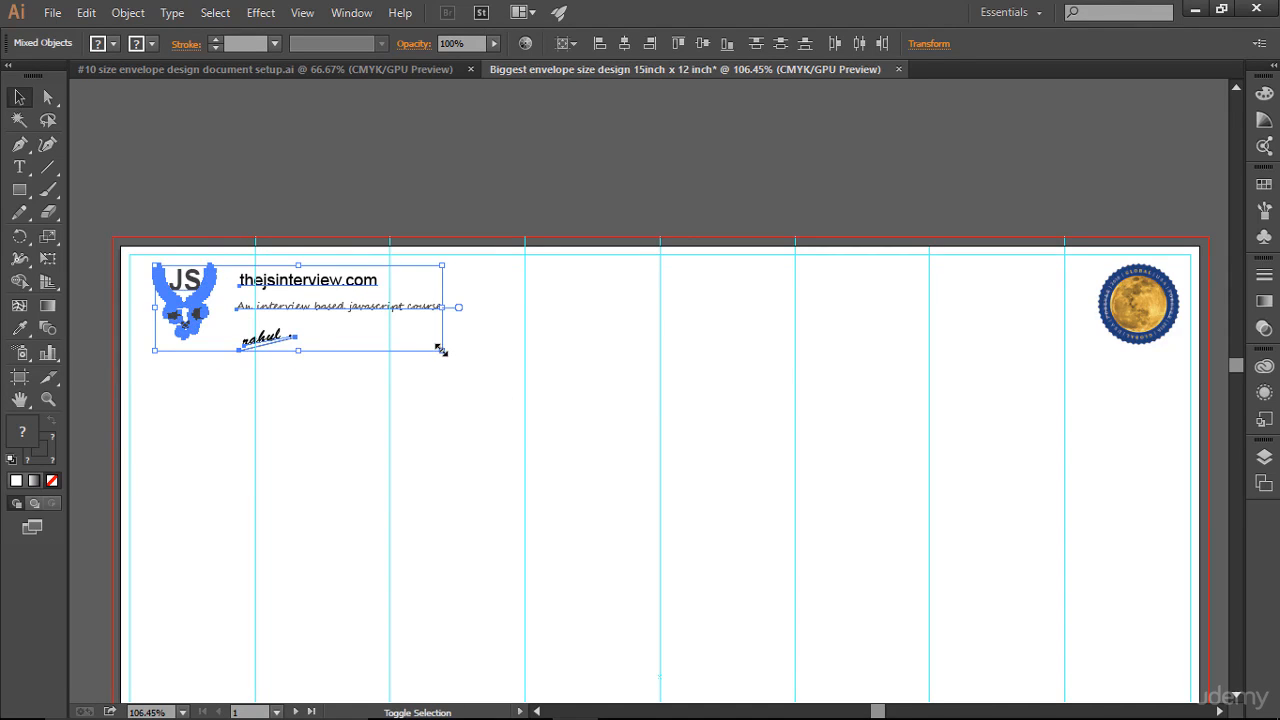
{"action": "left_click_drag", "start_coordinate": [440, 348], "coordinate": [545, 399]}
{"action": "left_click", "coordinate": [713, 411]}
{"action": "scroll", "coordinate": [536, 378], "scroll_direction": "down", "scroll_amount": 3}
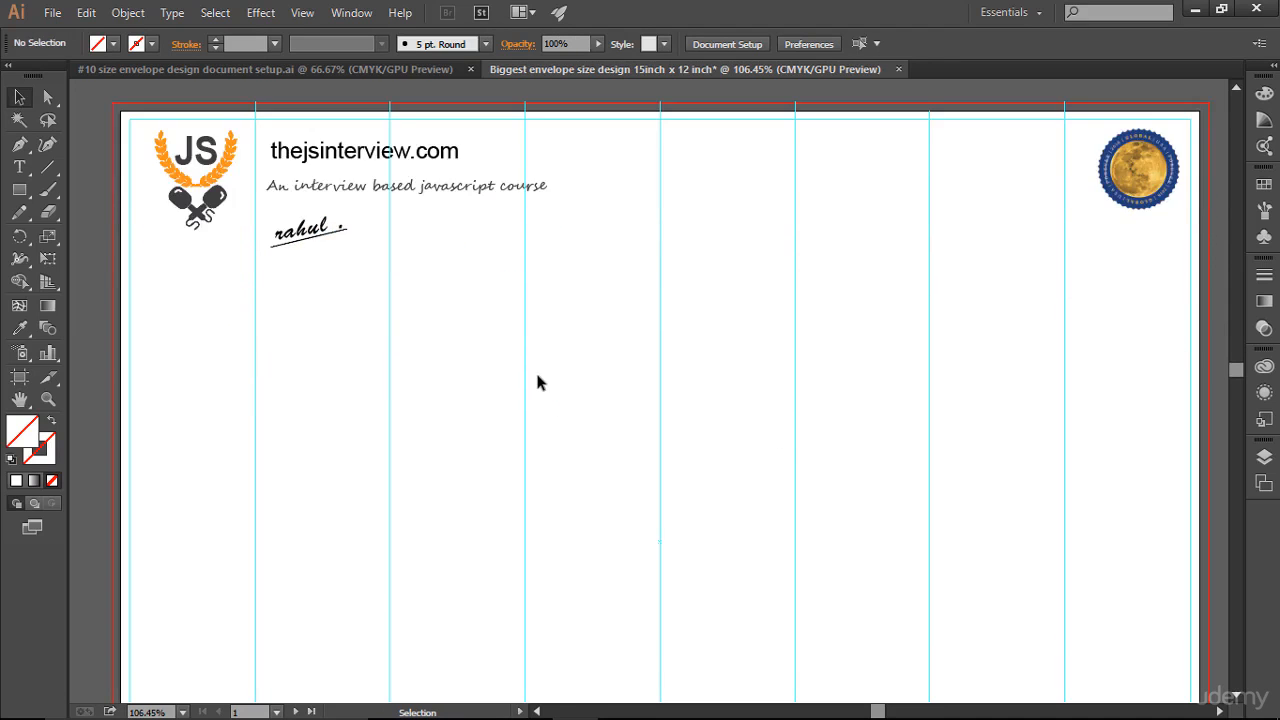
Enlarge the gold seal proportionally from its upper-right corner so it extends further down and left
{"action": "scroll", "coordinate": [537, 381], "scroll_direction": "up", "scroll_amount": 2}
{"action": "left_click", "coordinate": [1108, 288]}
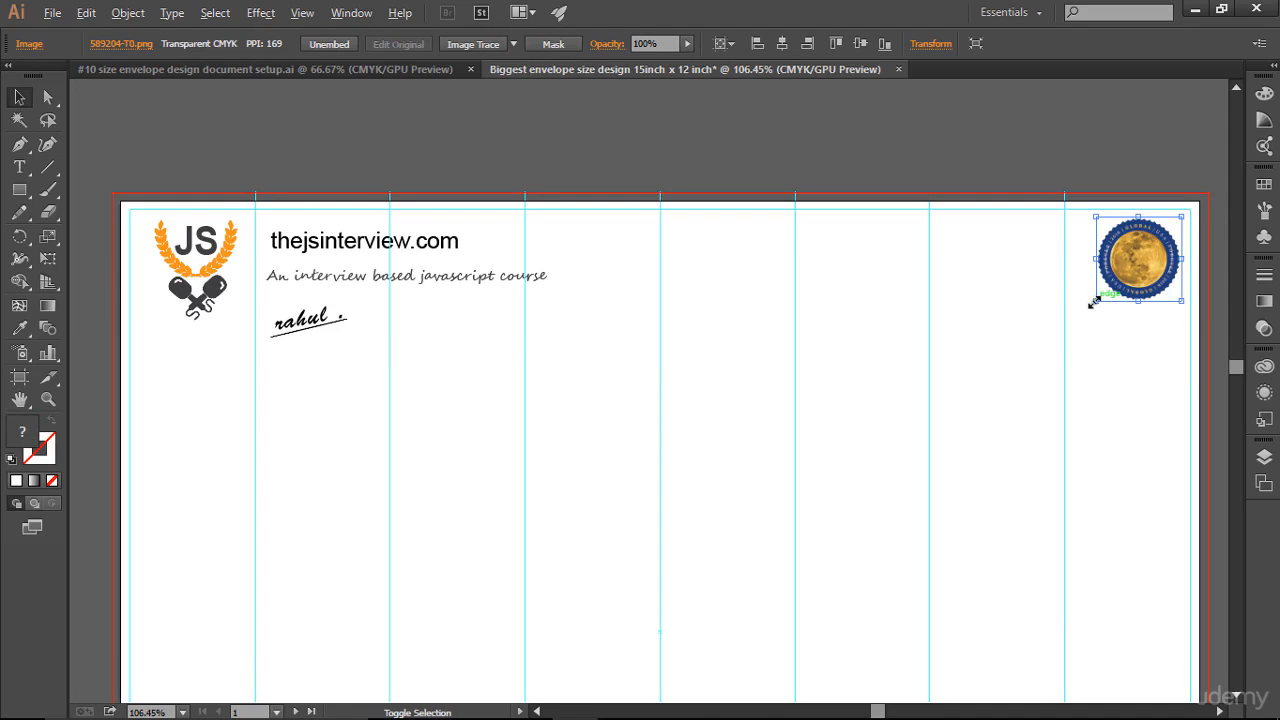
{"action": "left_click_drag", "start_coordinate": [1096, 303], "coordinate": [1078, 321]}
{"action": "left_click", "coordinate": [1048, 362]}
{"action": "scroll", "coordinate": [1048, 362], "scroll_direction": "down", "scroll_amount": 1}
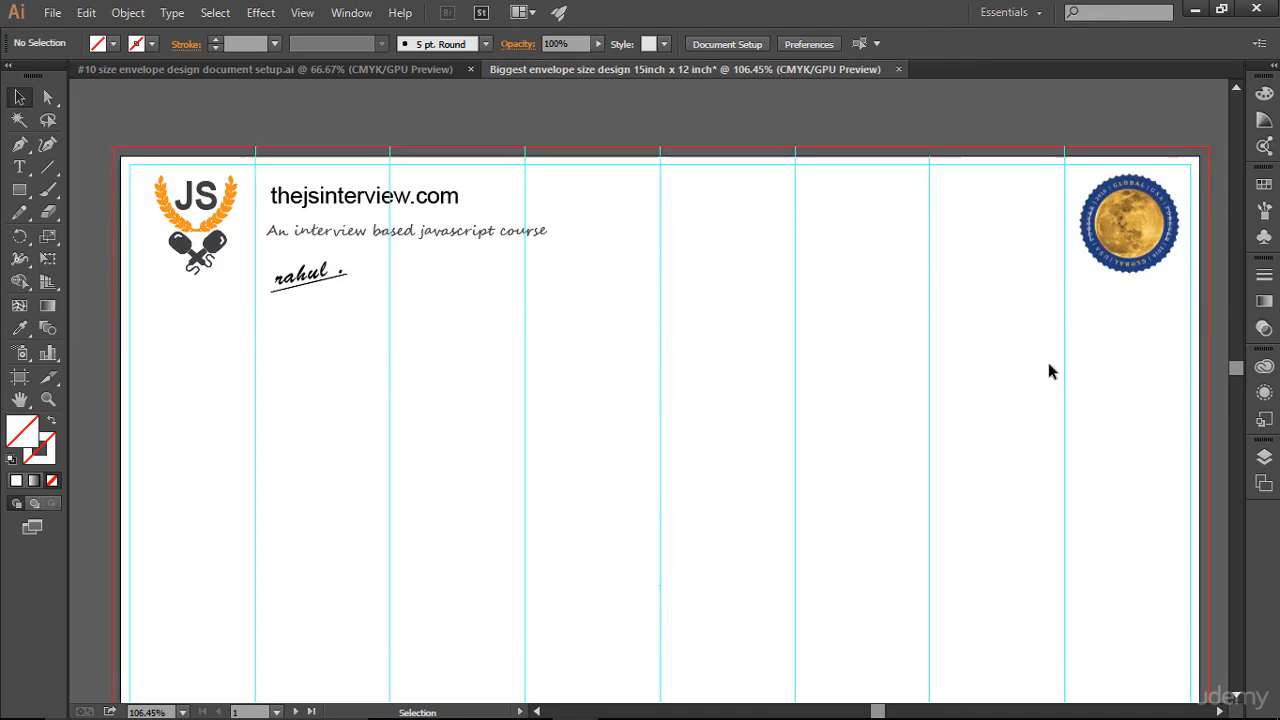
{"action": "scroll", "coordinate": [1048, 364], "scroll_direction": "down", "scroll_amount": 4}
{"action": "scroll", "coordinate": [1048, 364], "scroll_direction": "up", "scroll_amount": 3}
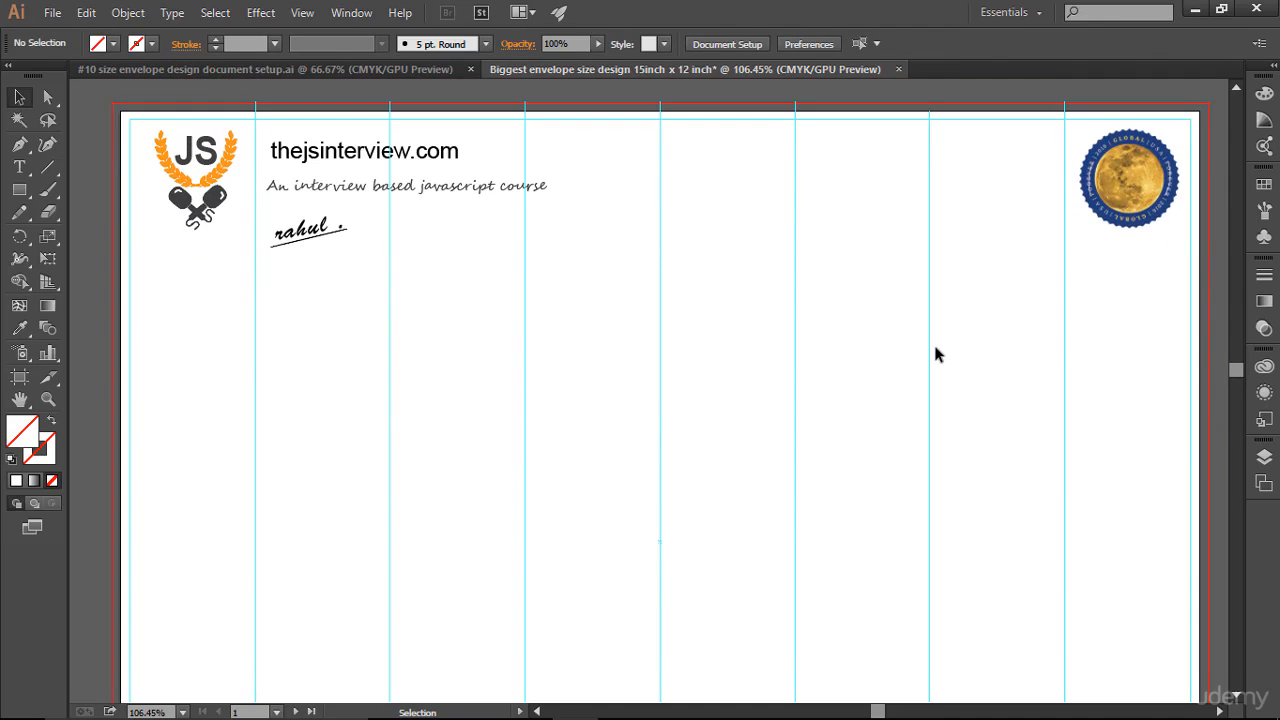
{"action": "scroll", "coordinate": [935, 352], "scroll_direction": "up", "scroll_amount": 1}
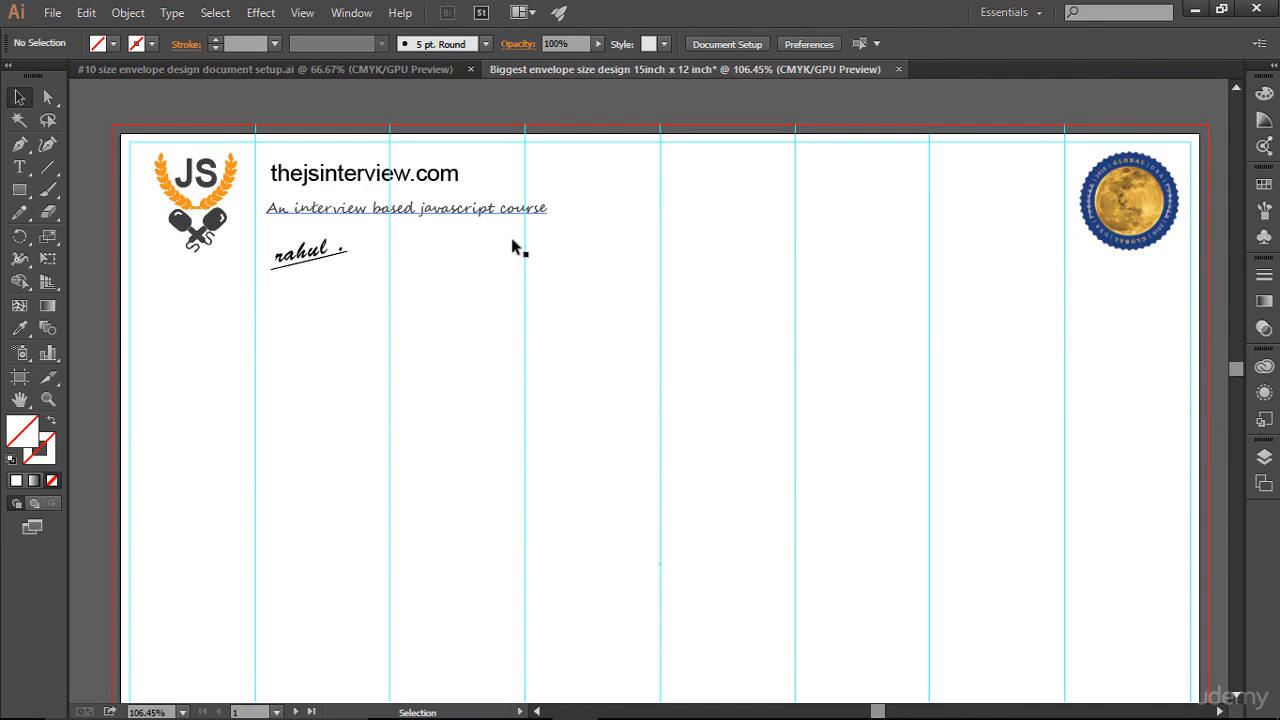
Copy the recipient address block from the front of the #10 envelope document and paste it into the 15 x 12 inch envelope document
{"action": "left_click", "coordinate": [411, 70]}
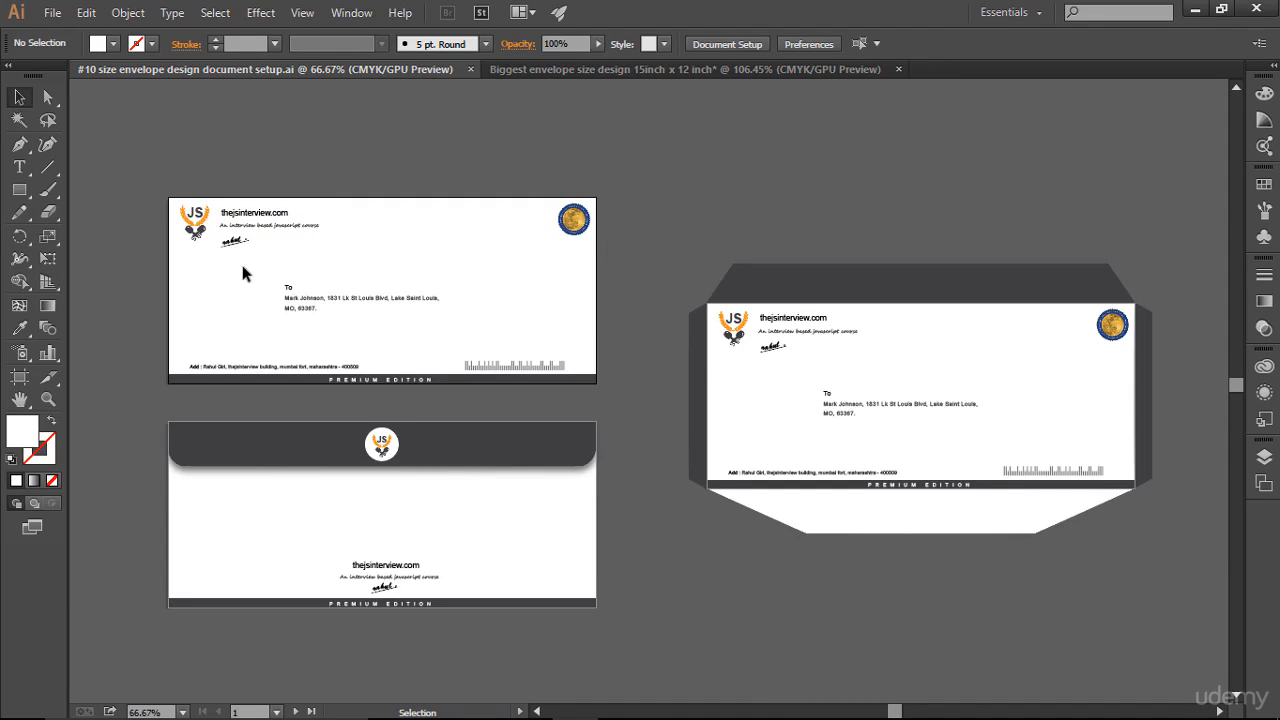
{"action": "left_click_drag", "start_coordinate": [274, 273], "coordinate": [483, 322]}
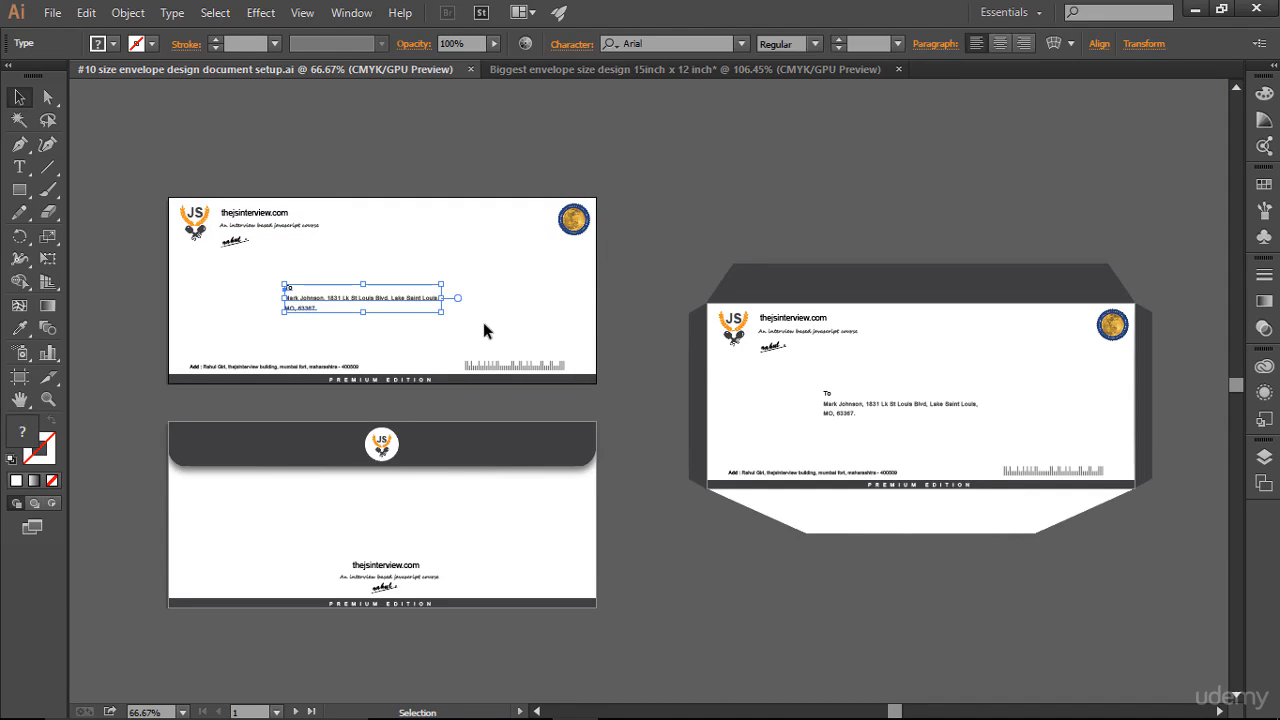
{"action": "key", "text": "ctrl+c"}
{"action": "left_click", "coordinate": [590, 70]}
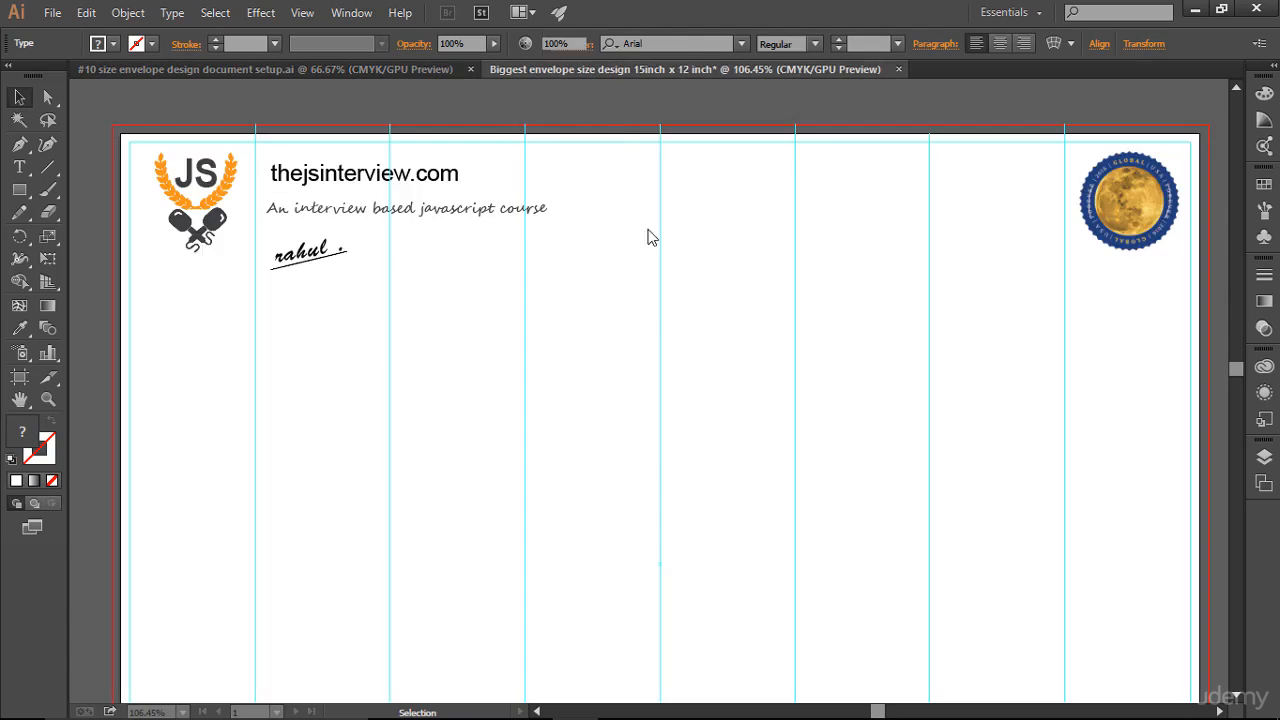
{"action": "scroll", "coordinate": [630, 340], "scroll_direction": "down", "scroll_amount": 2}
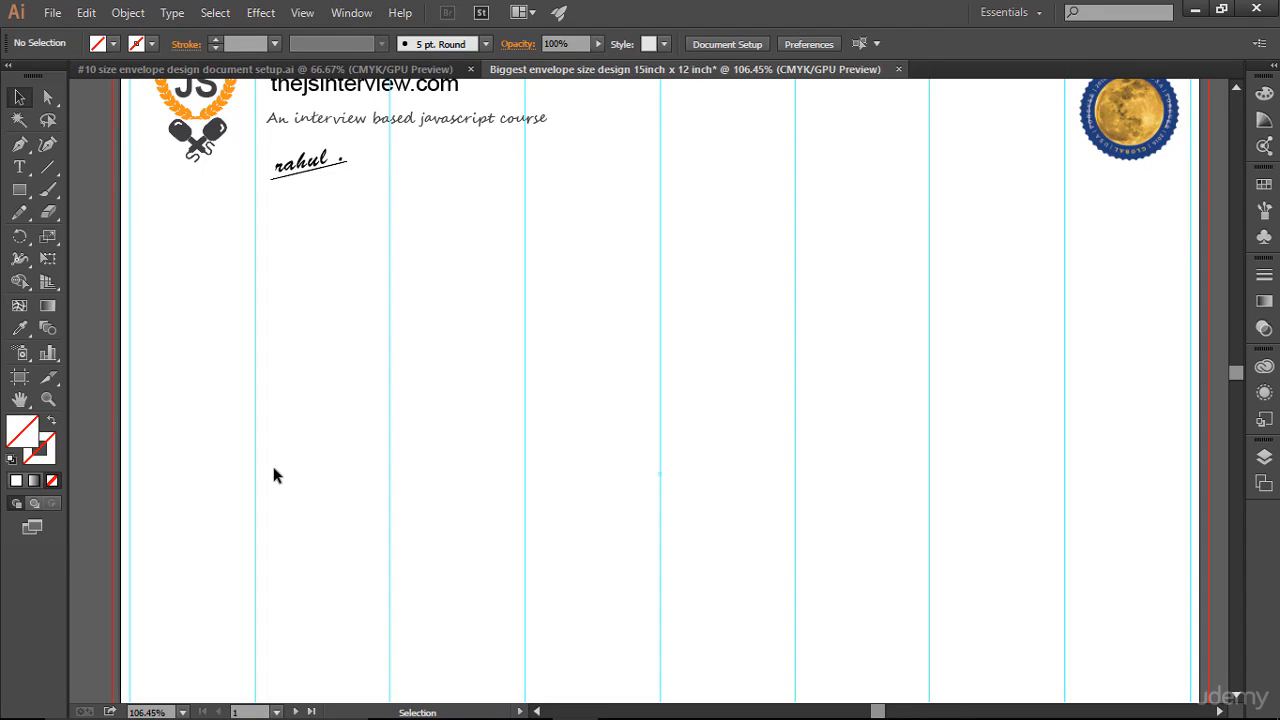
{"action": "key", "text": "ctrl+v"}
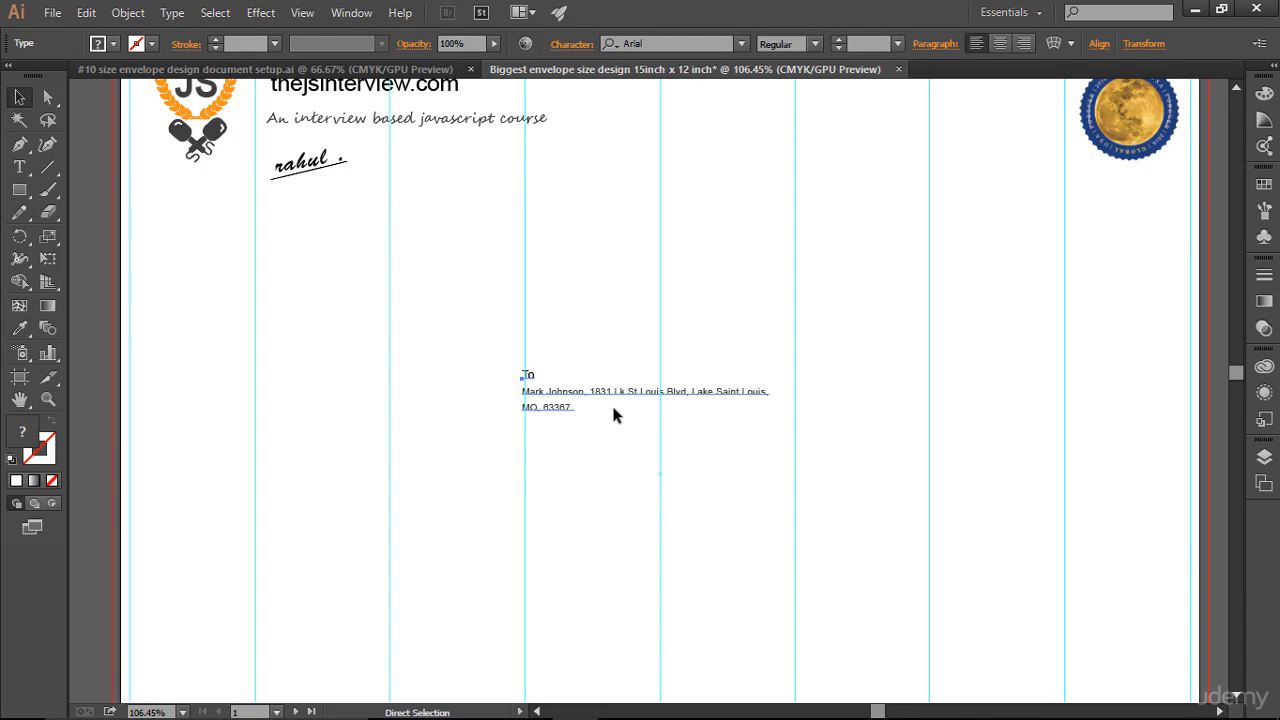
Enlarge the pasted recipient address block proportionally about its centre to nearly twice its size
{"action": "left_click_drag", "start_coordinate": [770, 414], "coordinate": [886, 483]}
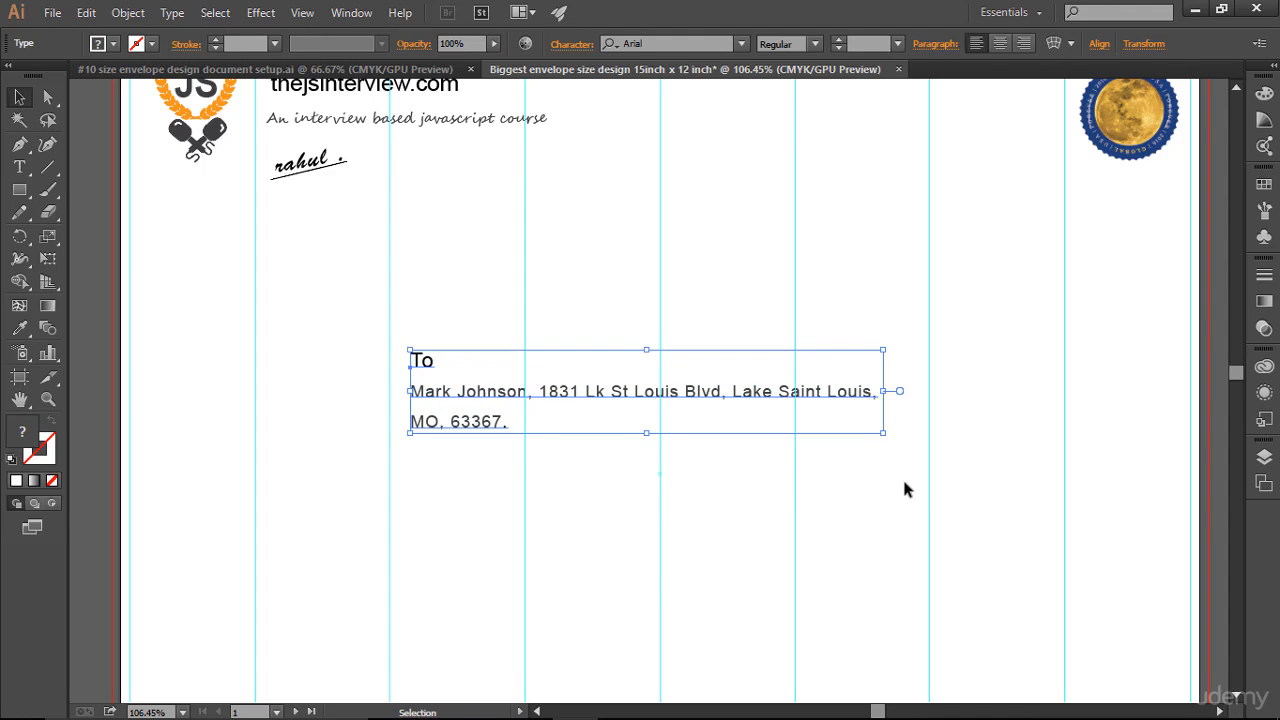
{"action": "left_click", "coordinate": [903, 481]}
{"action": "scroll", "coordinate": [934, 485], "scroll_direction": "down", "scroll_amount": 3}
{"action": "scroll", "coordinate": [935, 485], "scroll_direction": "up", "scroll_amount": 3}
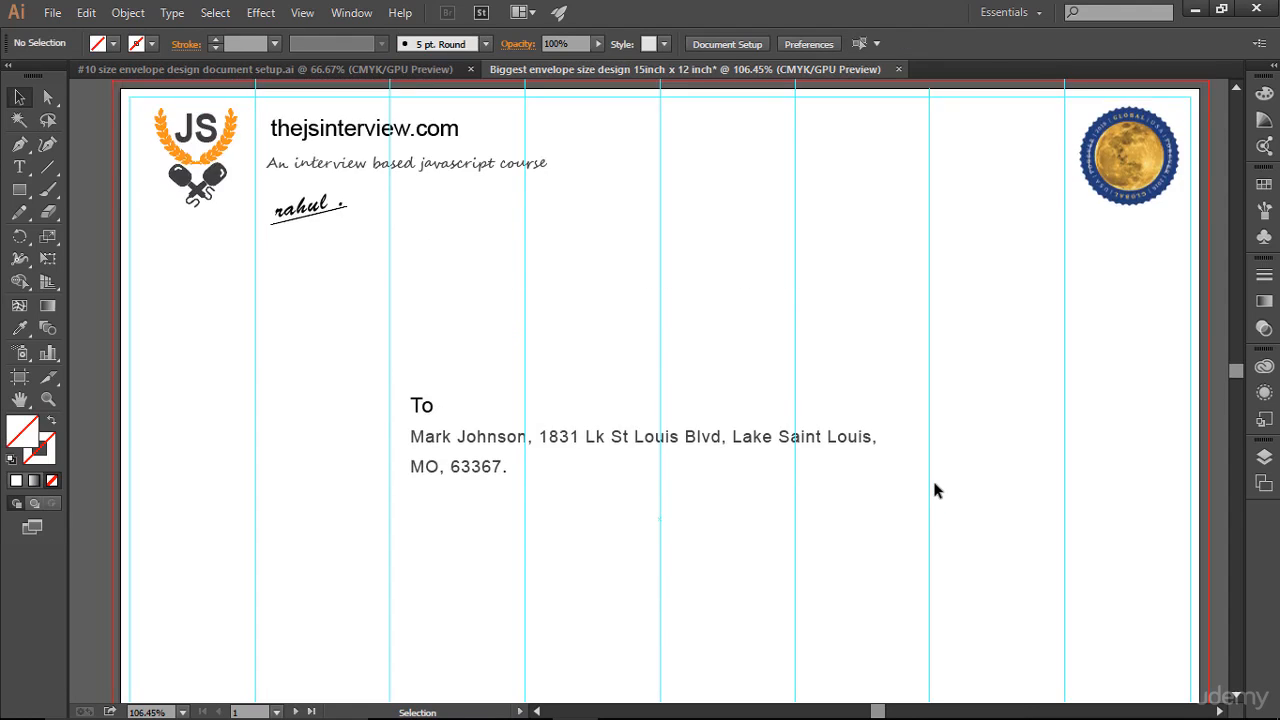
Nudge the recipient address block slightly downward on the first artboard and deselect it
{"action": "left_click", "coordinate": [675, 437]}
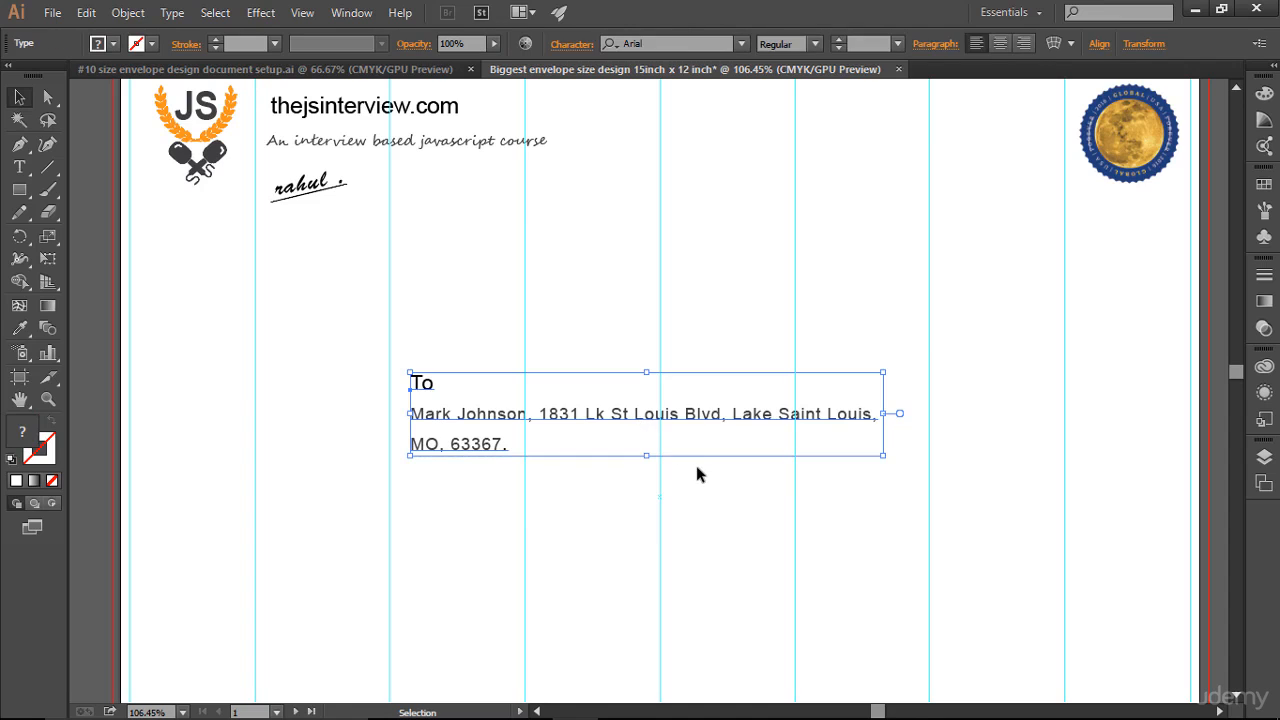
{"action": "key", "text": "Down"}
{"action": "key", "text": "Down"}
{"action": "key", "text": "Down"}
{"action": "key", "text": "Down"}
{"action": "key", "text": "Down"}
{"action": "key", "text": "Down"}
{"action": "key", "text": "Down"}
{"action": "key", "text": "Down"}
{"action": "key", "text": "Down"}
{"action": "key", "text": "Down"}
{"action": "key", "text": "Down"}
{"action": "key", "text": "Down"}
{"action": "key", "text": "Down"}
{"action": "key", "text": "Down"}
{"action": "key", "text": "Down"}
{"action": "key", "text": "Down"}
{"action": "key", "text": "Down"}
{"action": "key", "text": "Down"}
{"action": "key", "text": "Down"}
{"action": "key", "text": "Down"}
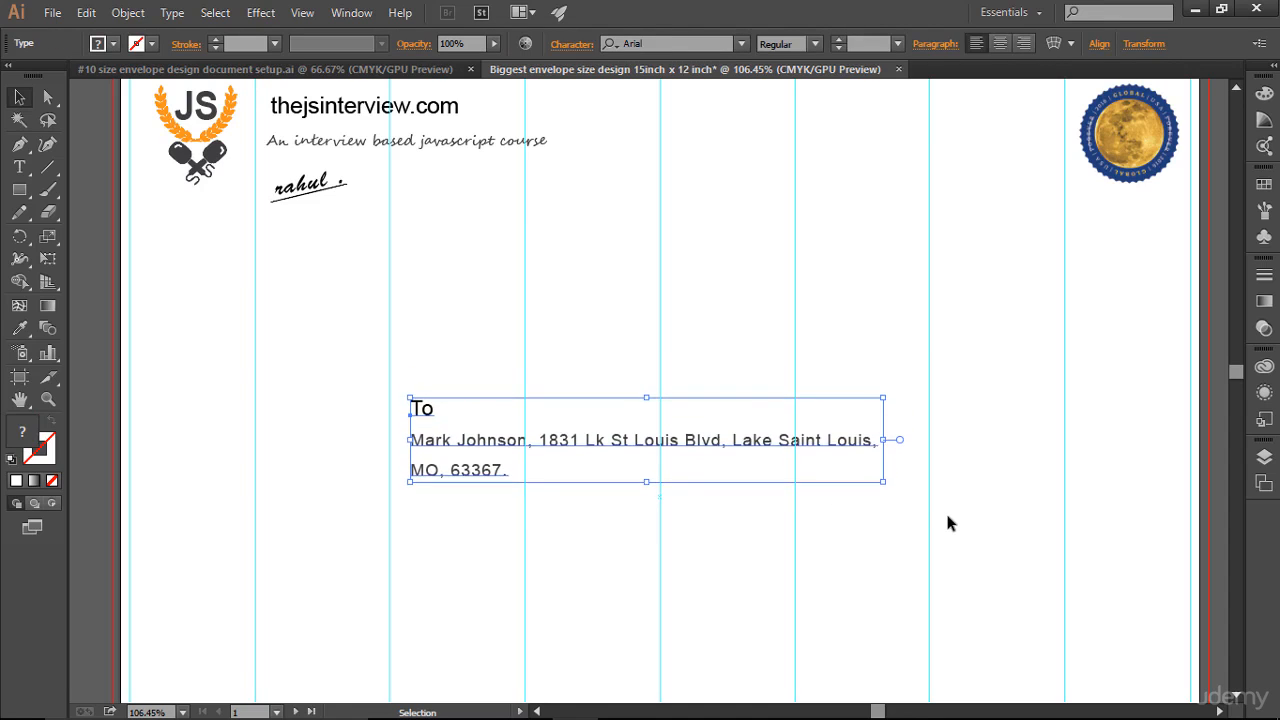
{"action": "left_click", "coordinate": [946, 518]}
Draw a thin rectangle across the full width of the first artboard, flush with its lower edge
{"action": "scroll", "coordinate": [946, 518], "scroll_direction": "down", "scroll_amount": 5}
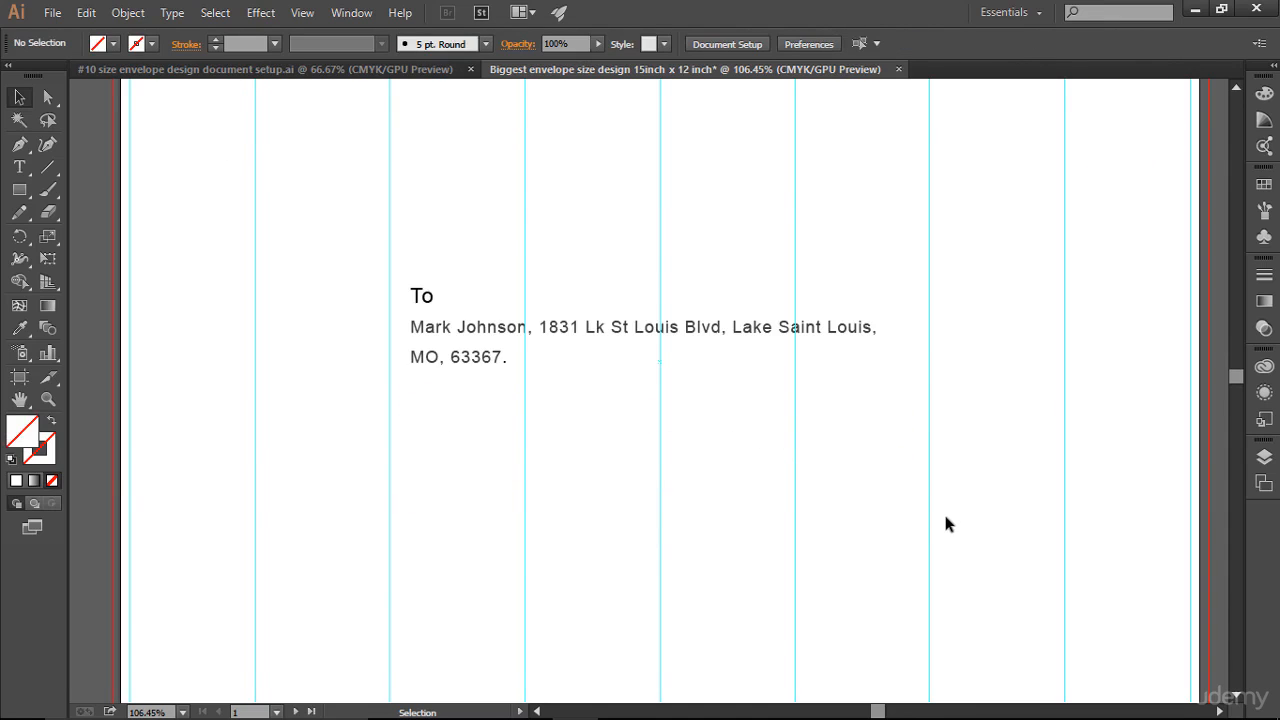
{"action": "scroll", "coordinate": [946, 518], "scroll_direction": "down", "scroll_amount": 4}
{"action": "scroll", "coordinate": [946, 518], "scroll_direction": "up", "scroll_amount": 5}
{"action": "scroll", "coordinate": [948, 524], "scroll_direction": "up", "scroll_amount": 2}
{"action": "scroll", "coordinate": [946, 523], "scroll_direction": "down", "scroll_amount": 7}
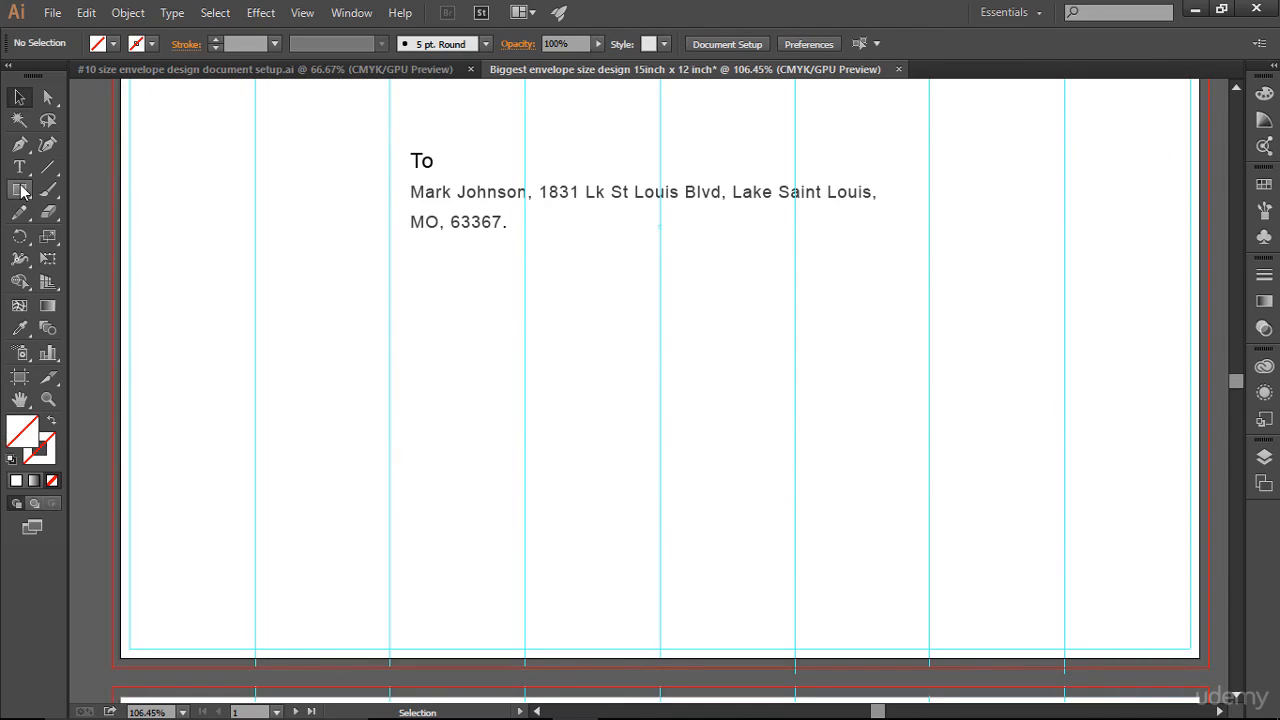
{"action": "left_click_drag", "start_coordinate": [19, 189], "coordinate": [59, 192]}
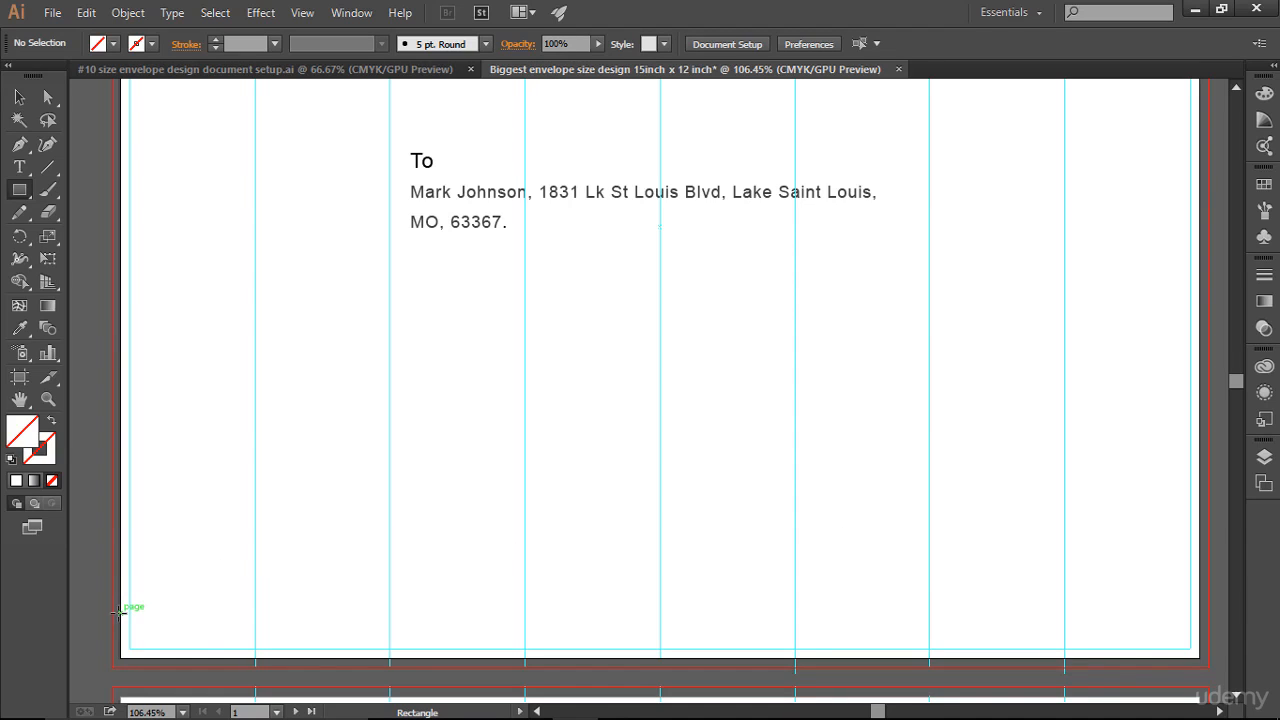
{"action": "left_click_drag", "start_coordinate": [120, 610], "coordinate": [1070, 660]}
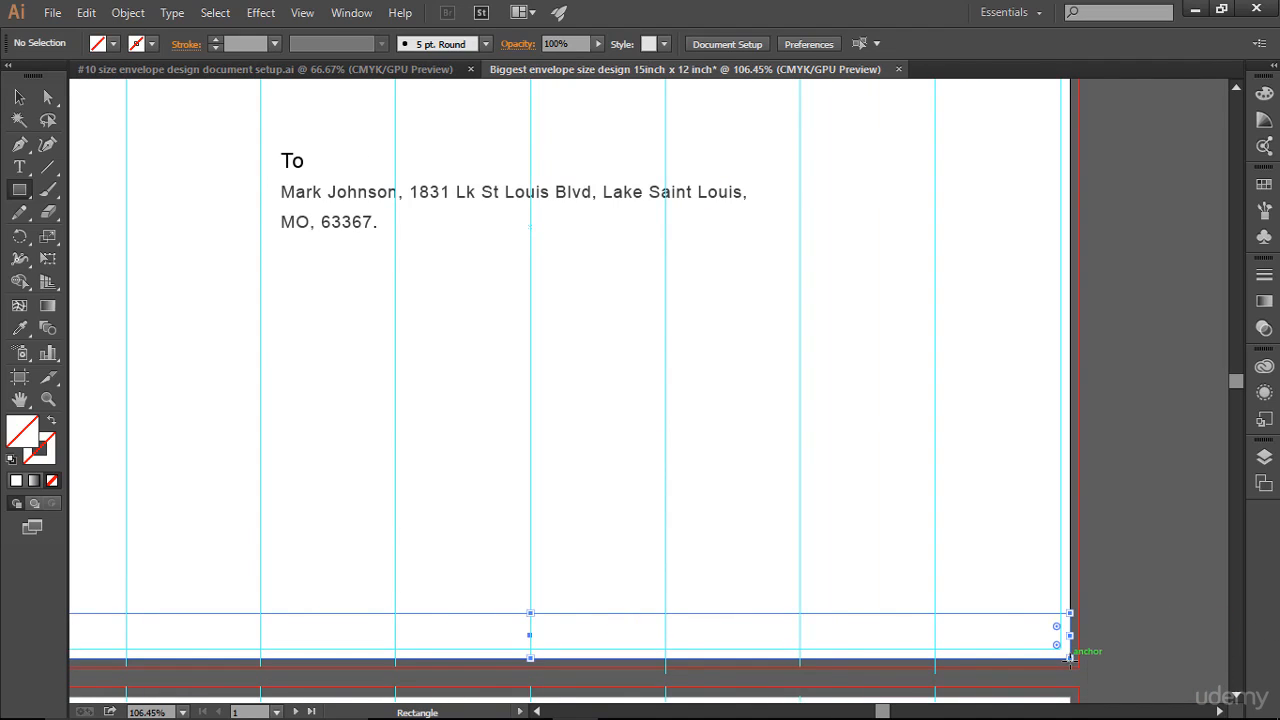
{"action": "left_click", "coordinate": [19, 97]}
{"action": "key", "text": "space"}
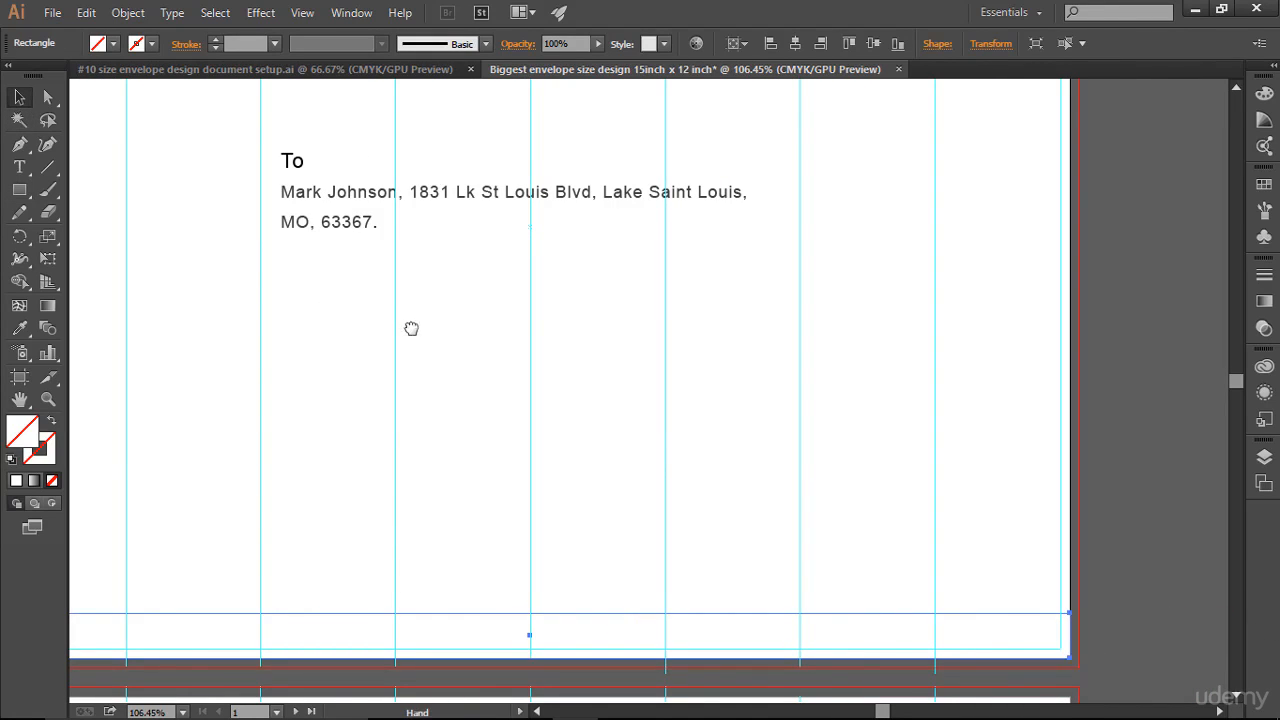
{"action": "left_click_drag", "start_coordinate": [411, 329], "coordinate": [532, 325]}
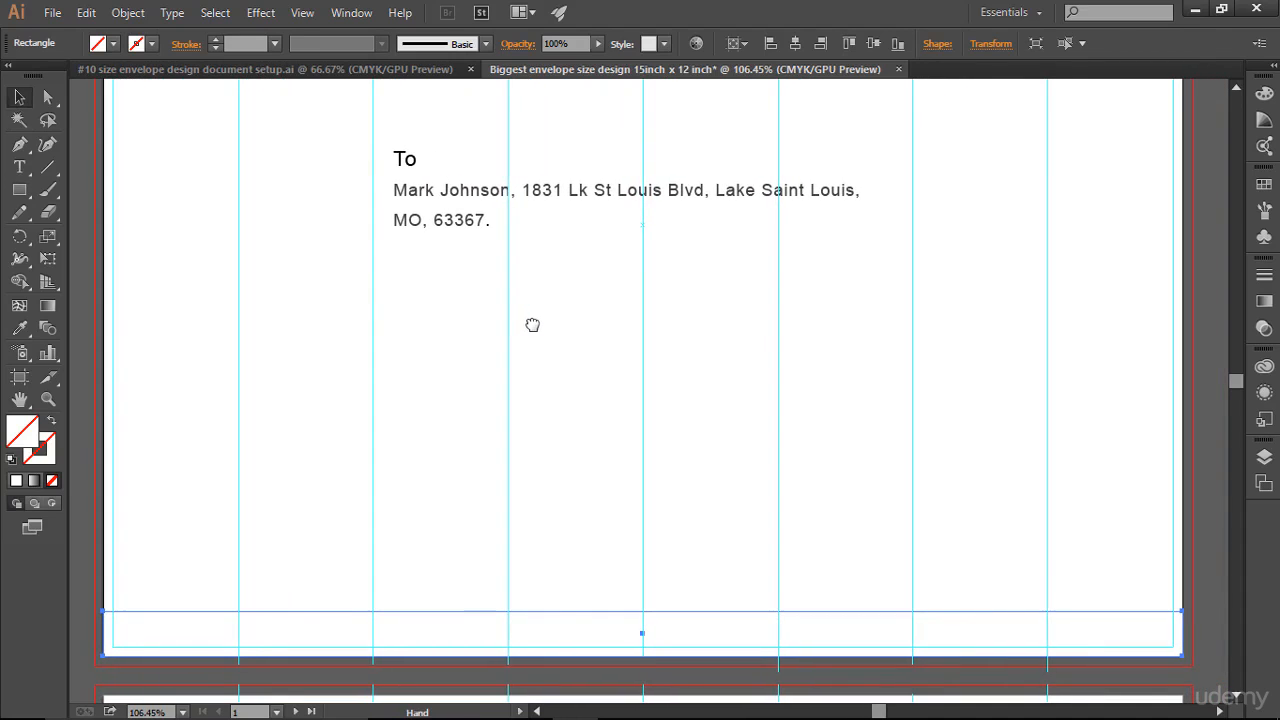
Fill the rectangle along the artboard's lower edge with the dark grey swatch and deselect it
{"action": "left_click", "coordinate": [1264, 184]}
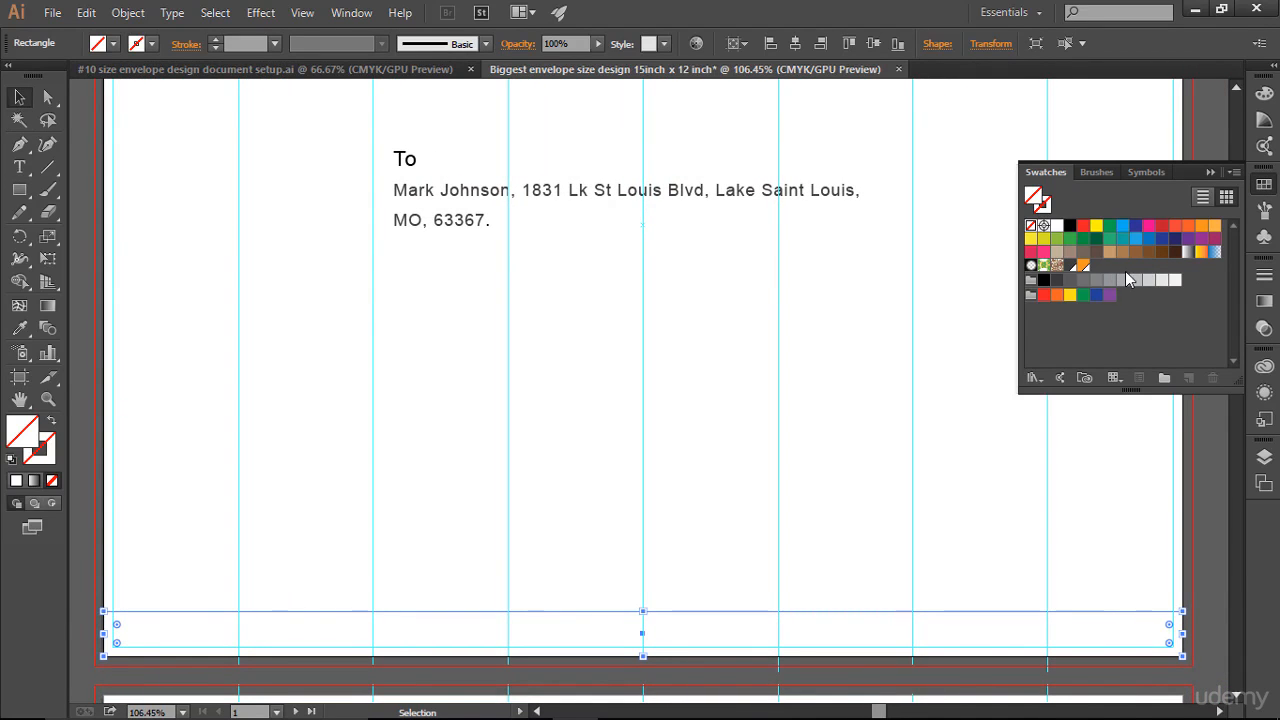
{"action": "left_click", "coordinate": [1070, 270]}
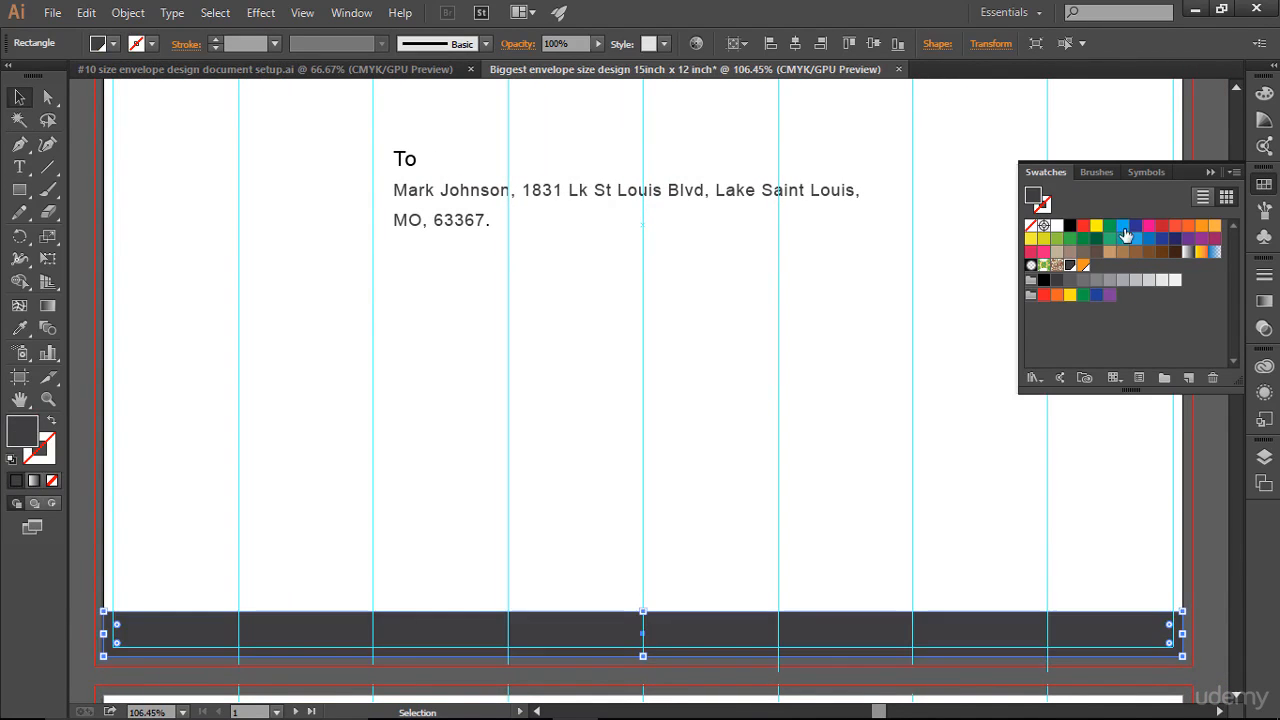
{"action": "left_click", "coordinate": [1210, 171]}
{"action": "left_click", "coordinate": [975, 288]}
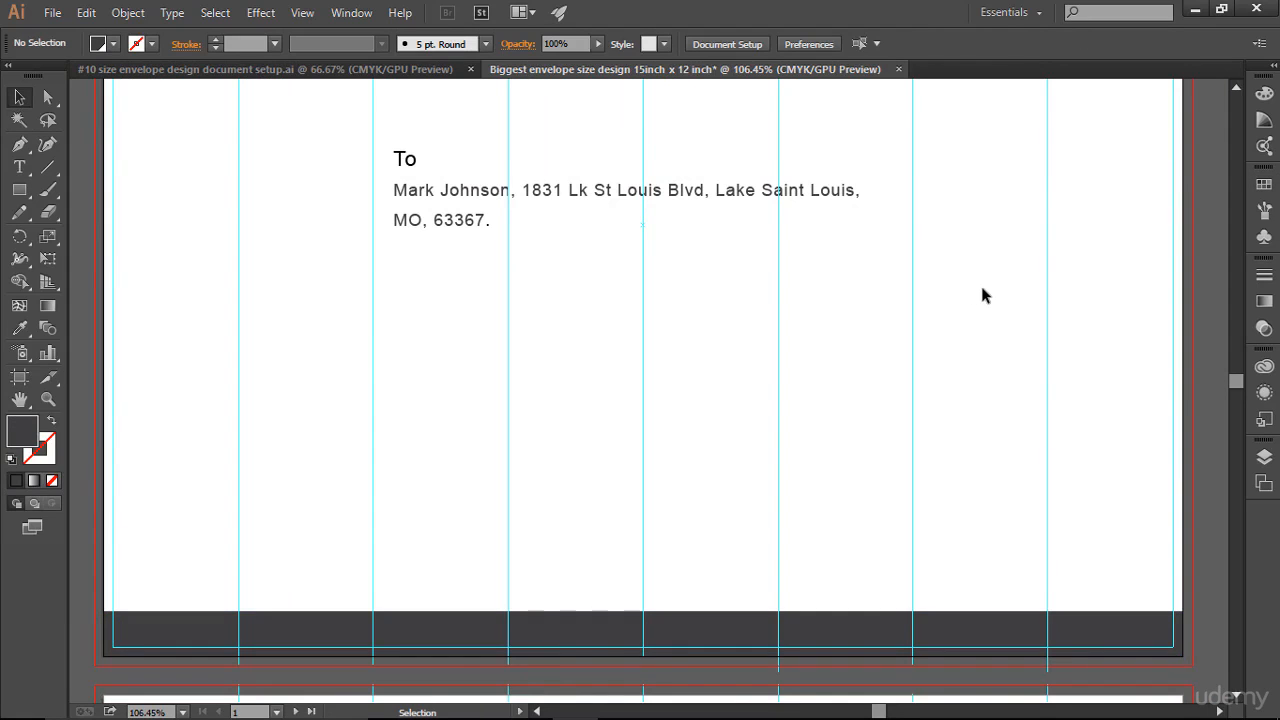
Fit the whole artboard in view, check the layout with the guides hidden, and show the guides again
{"action": "scroll", "coordinate": [982, 295], "scroll_direction": "up", "scroll_amount": 3}
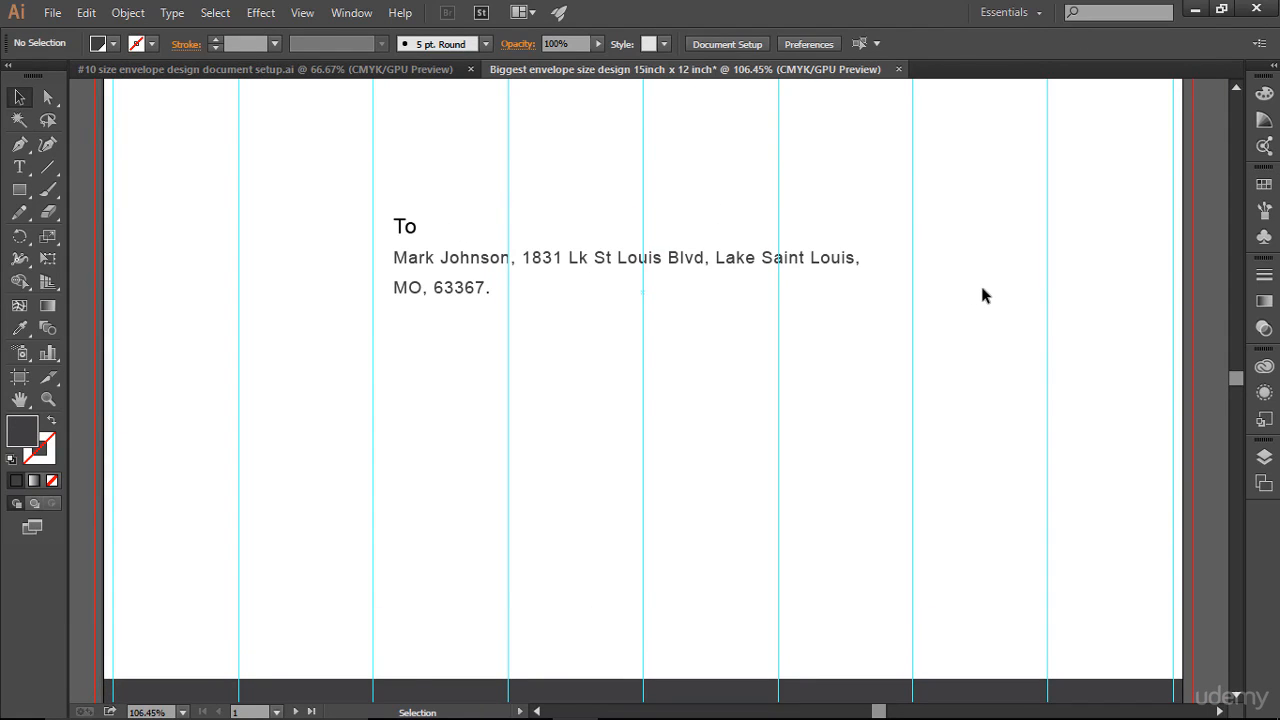
{"action": "key", "text": "ctrl+0"}
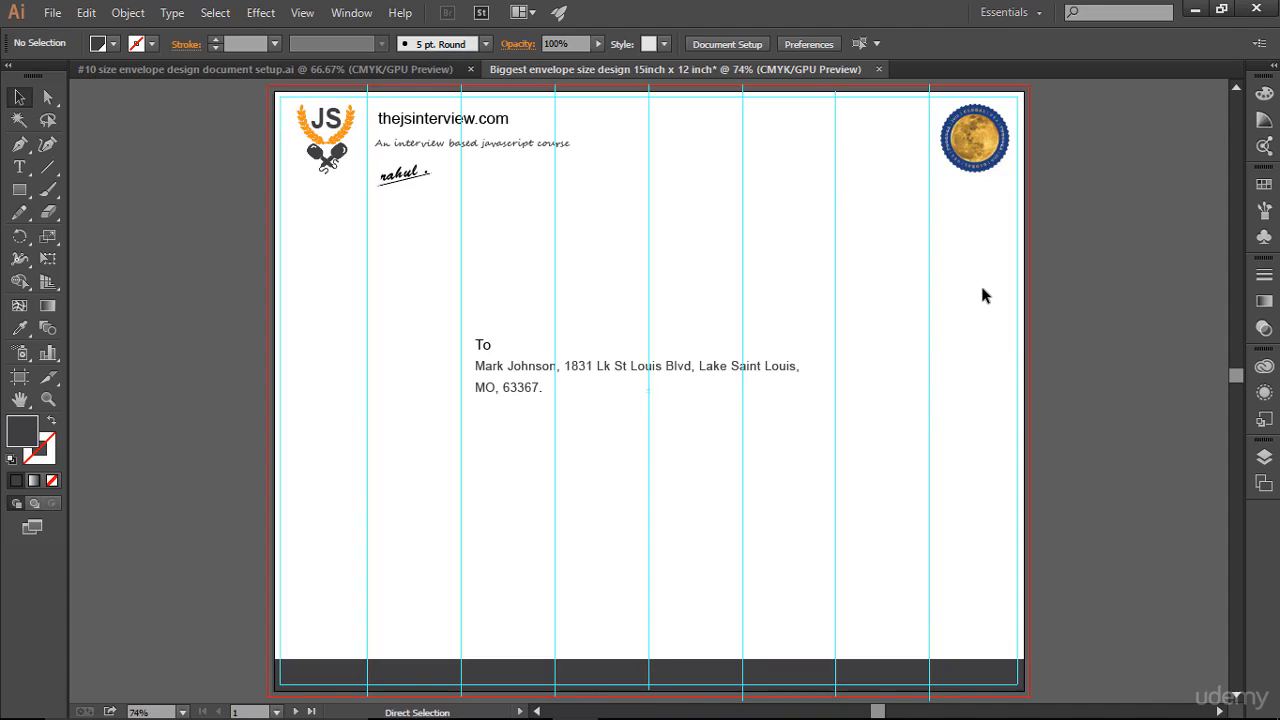
{"action": "key", "text": "ctrl+semicolon"}
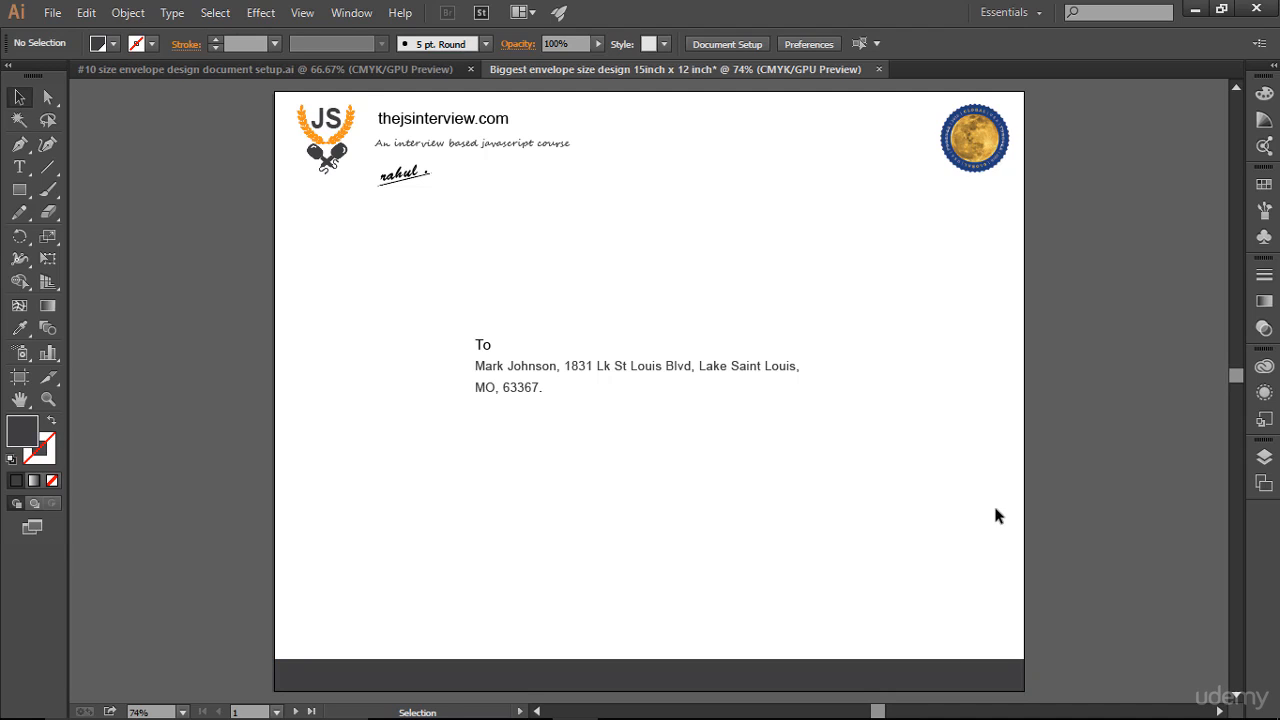
{"action": "key", "text": "ctrl+semicolon"}
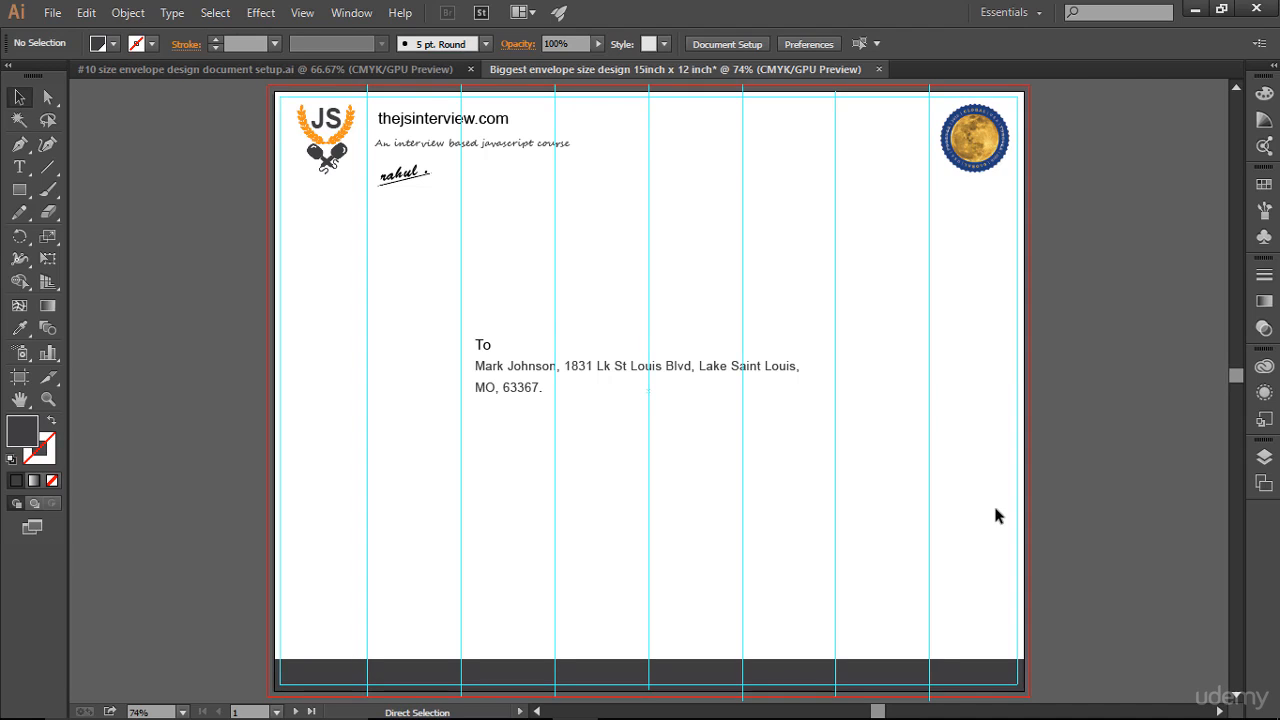
Add the text "PREMIUM EDITION" in the blank area between the recipient address and the dark bar
{"action": "key", "text": "ctrl+plus"}
{"action": "scroll", "coordinate": [947, 530], "scroll_direction": "down", "scroll_amount": 3}
{"action": "scroll", "coordinate": [948, 536], "scroll_direction": "down", "scroll_amount": 2}
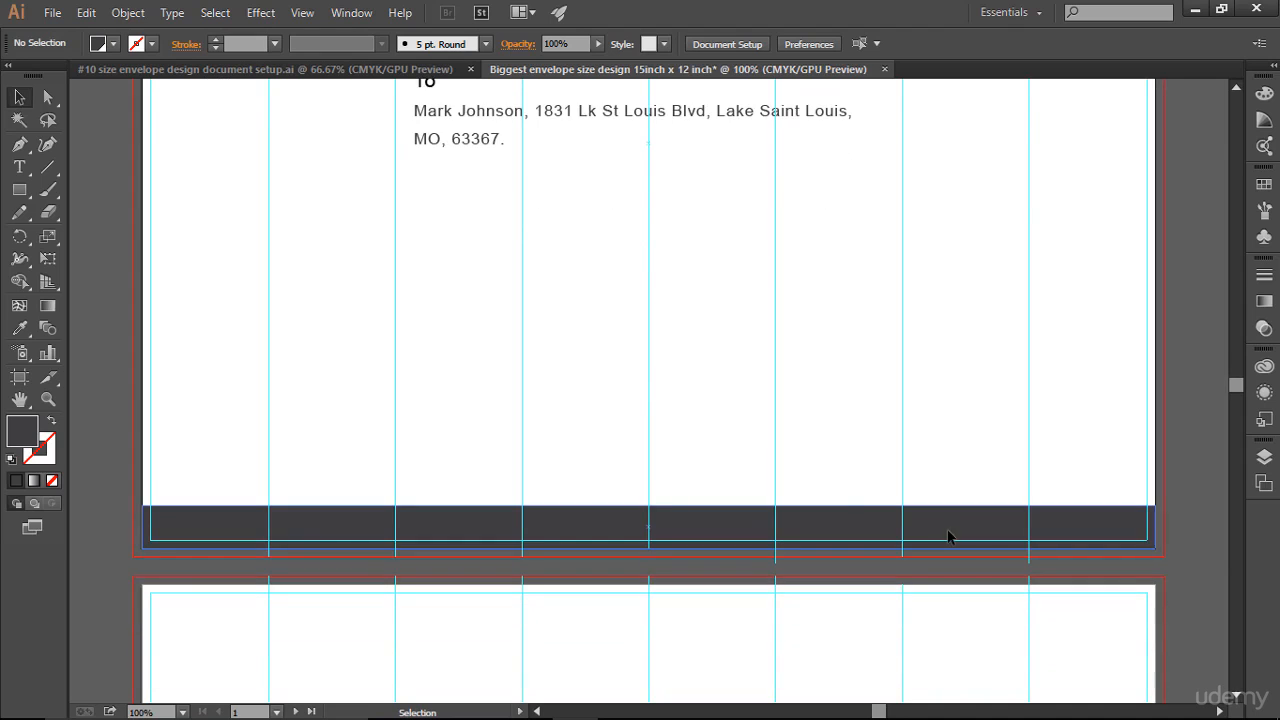
{"action": "left_click", "coordinate": [786, 522]}
{"action": "left_click", "coordinate": [90, 207]}
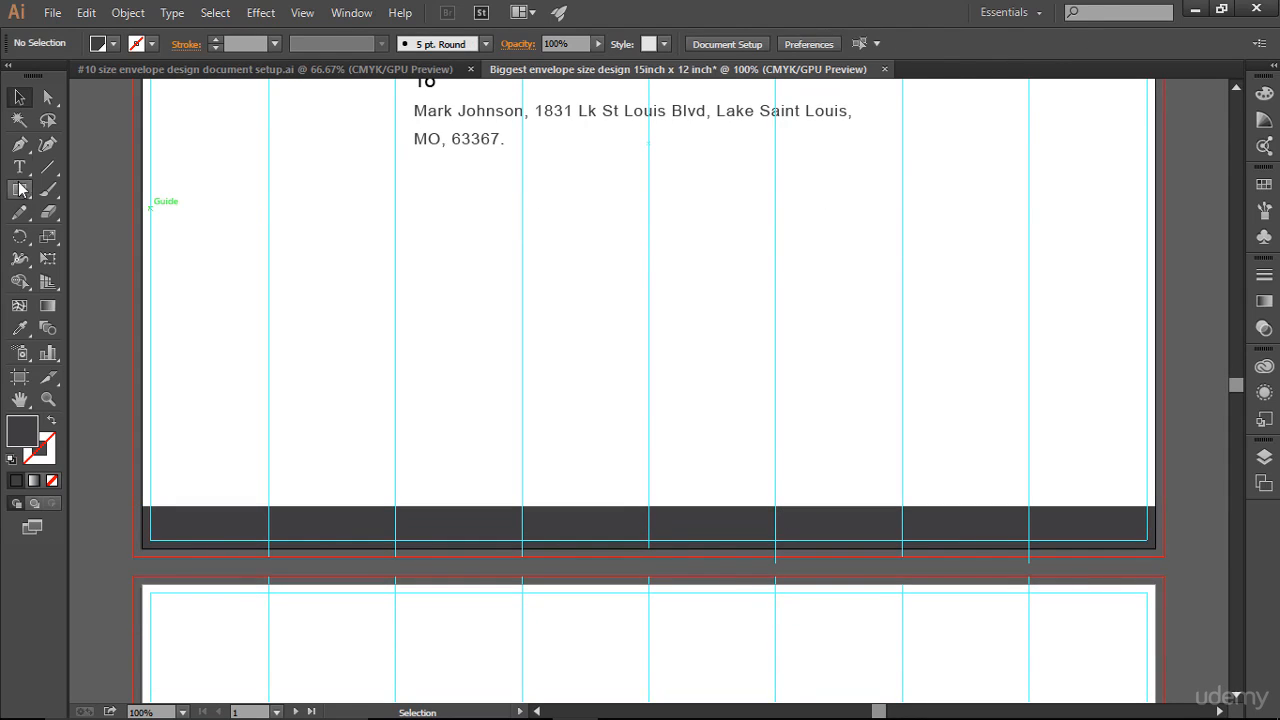
{"action": "key", "text": "t"}
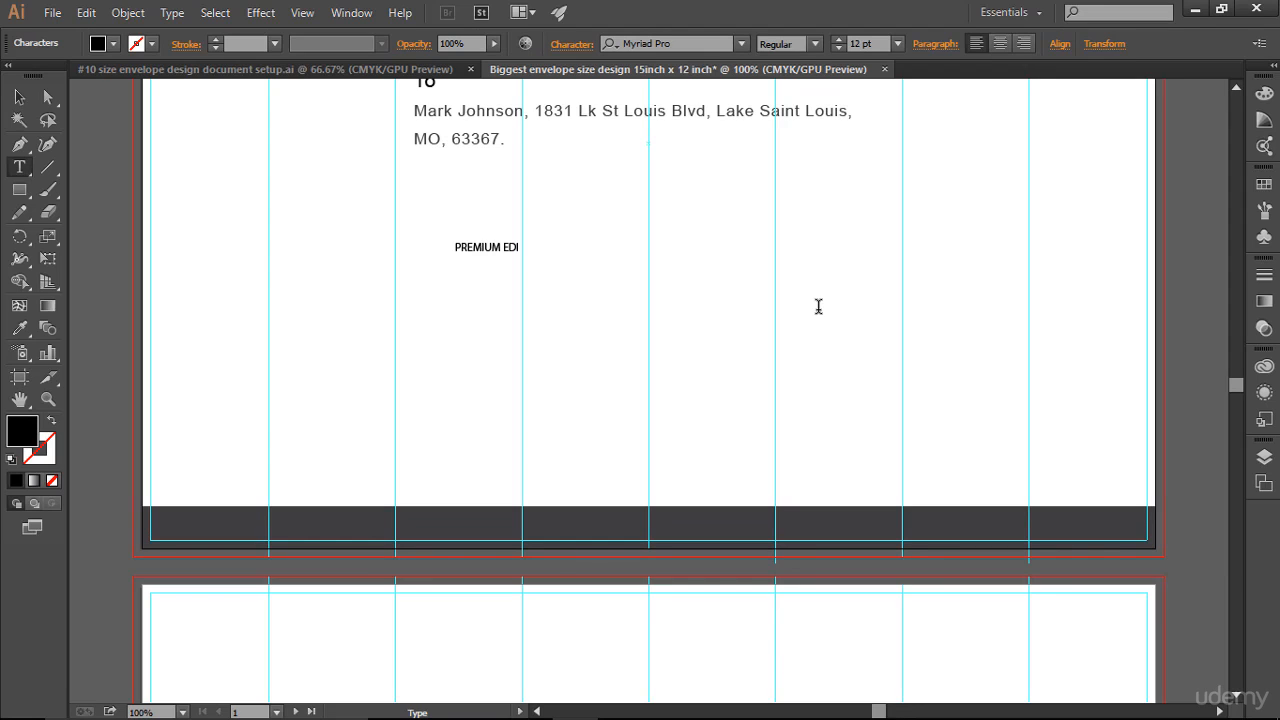
Set the font size of the whole "PREMIUM EDITION" text to 18 pt
{"action": "key", "text": "ctrl+a"}
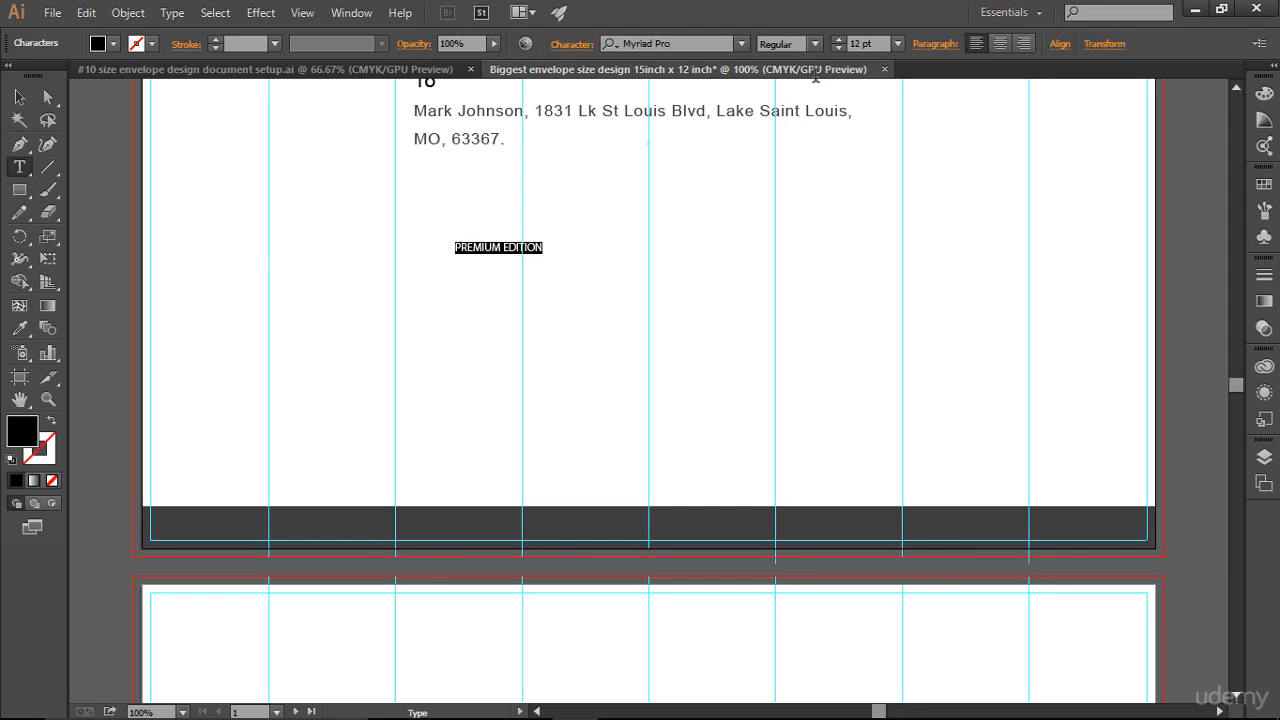
{"action": "left_click", "coordinate": [840, 40]}
{"action": "left_click", "coordinate": [840, 40]}
{"action": "left_click", "coordinate": [840, 40]}
{"action": "left_click", "coordinate": [840, 40]}
{"action": "left_click", "coordinate": [840, 40]}
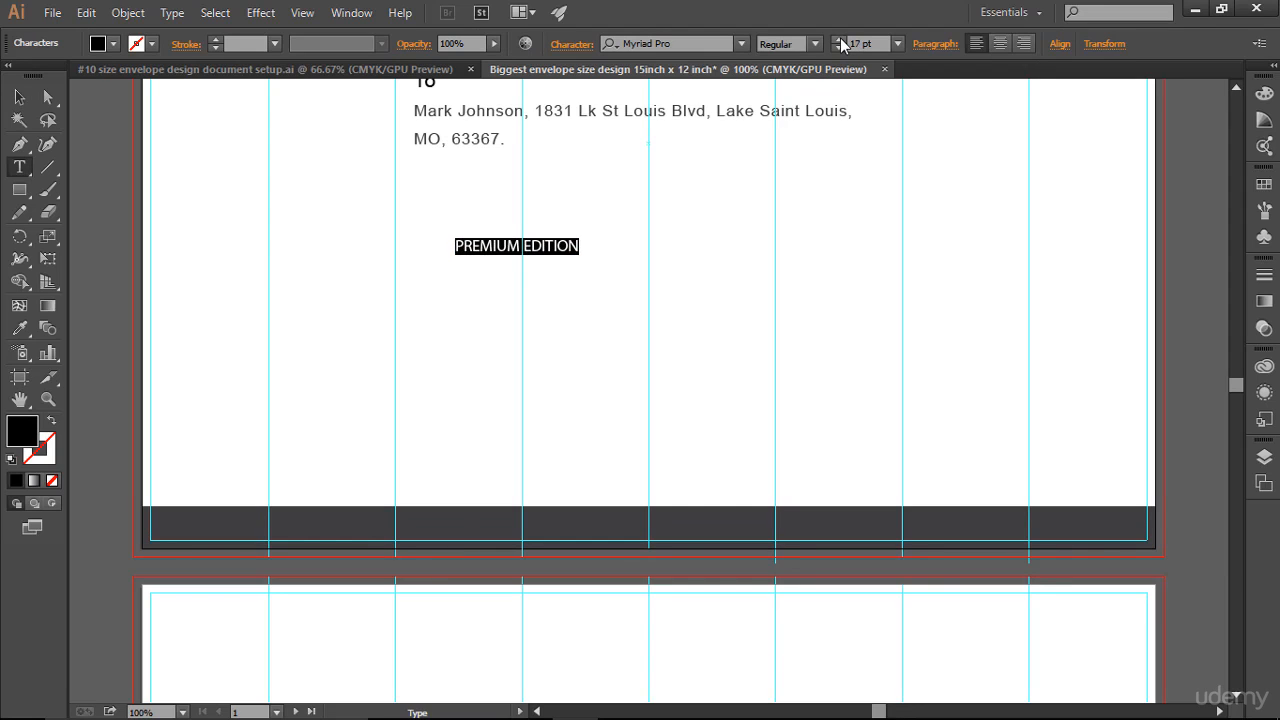
{"action": "left_click", "coordinate": [840, 40]}
Move the "PREMIUM EDITION" text onto the middle of the dark bar and fill it with the lightest grey swatch
{"action": "left_click", "coordinate": [19, 97]}
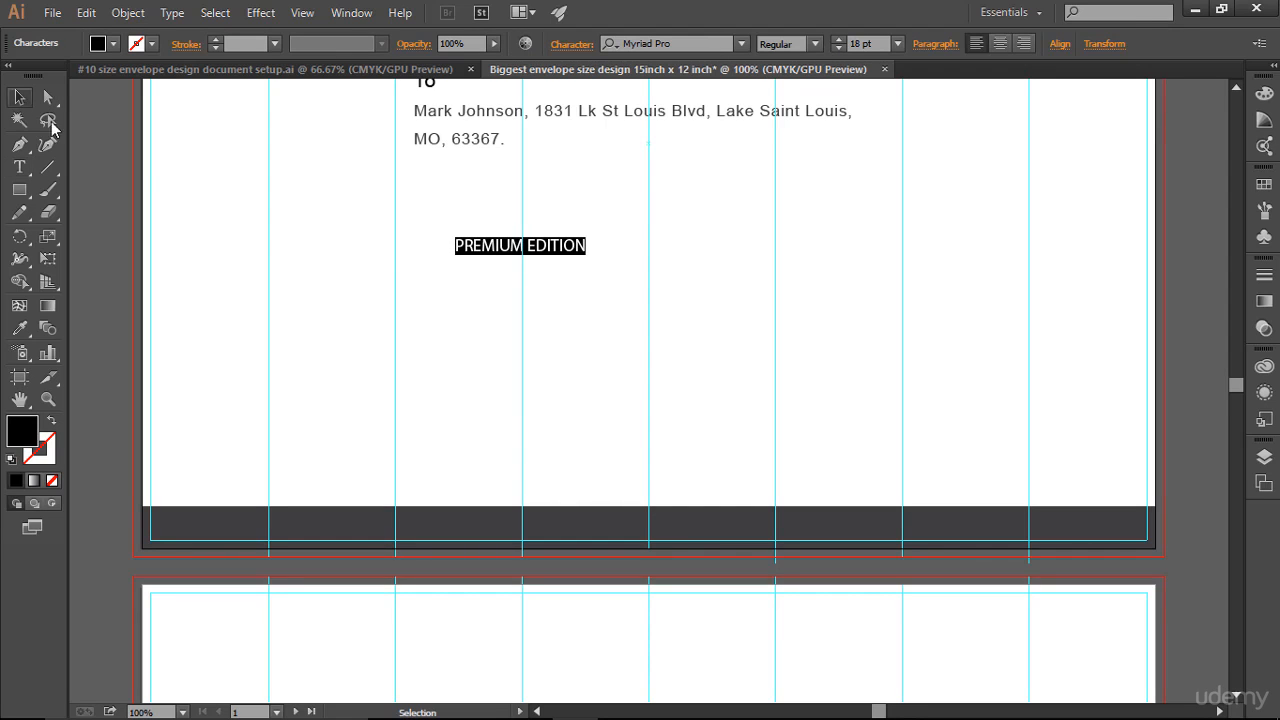
{"action": "left_click", "coordinate": [474, 240]}
{"action": "left_click_drag", "start_coordinate": [474, 240], "coordinate": [610, 516]}
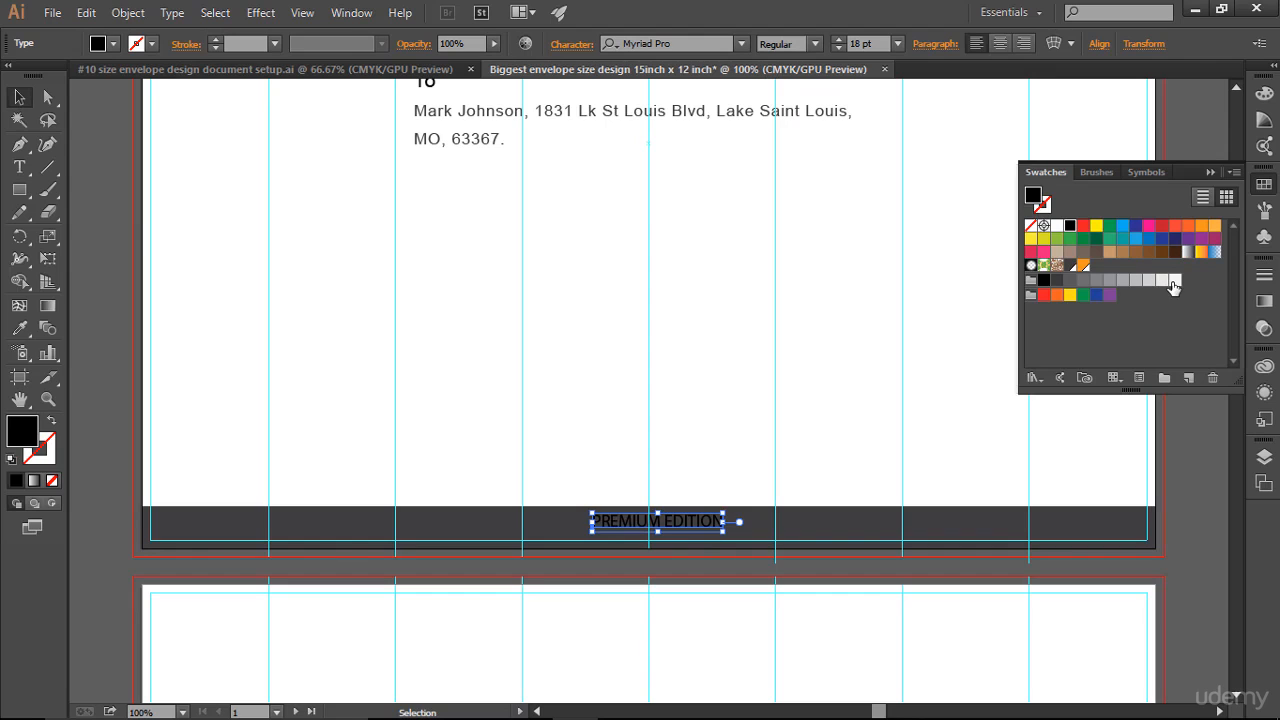
{"action": "left_click", "coordinate": [1175, 280]}
{"action": "left_click", "coordinate": [888, 303]}
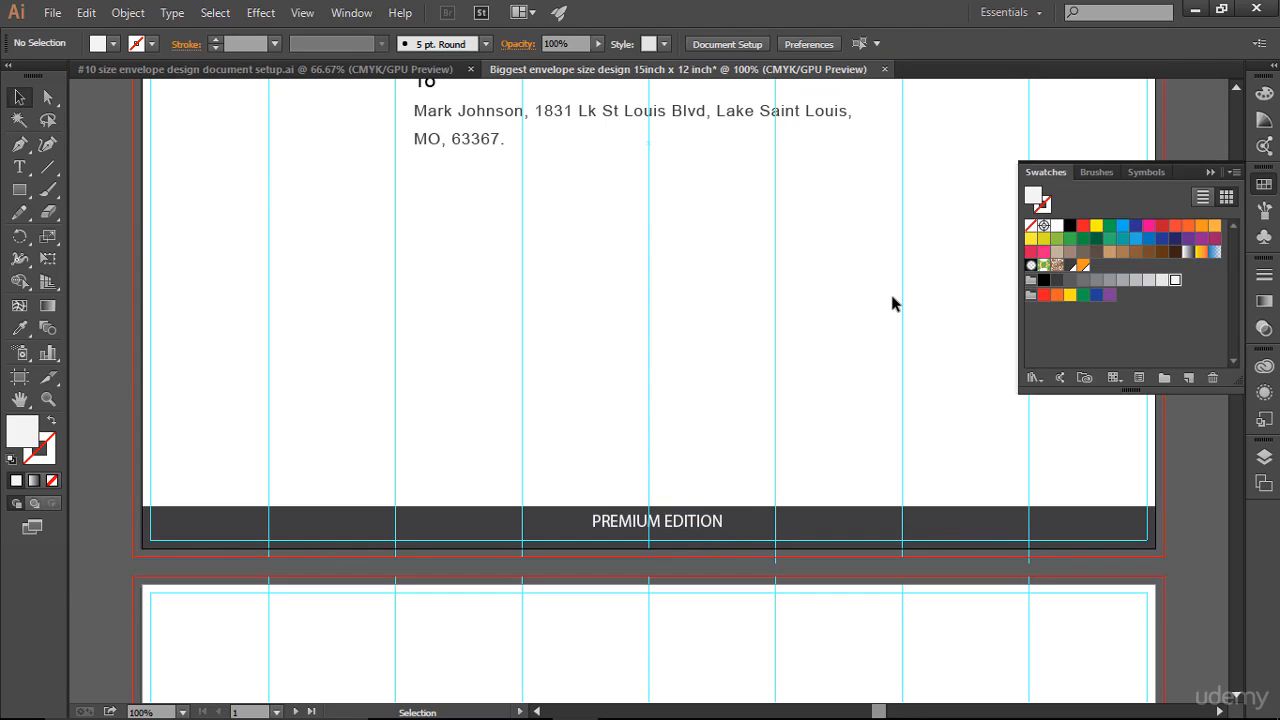
Set the tracking of the "PREMIUM EDITION" text on the dark bar to 800
{"action": "left_click", "coordinate": [716, 522]}
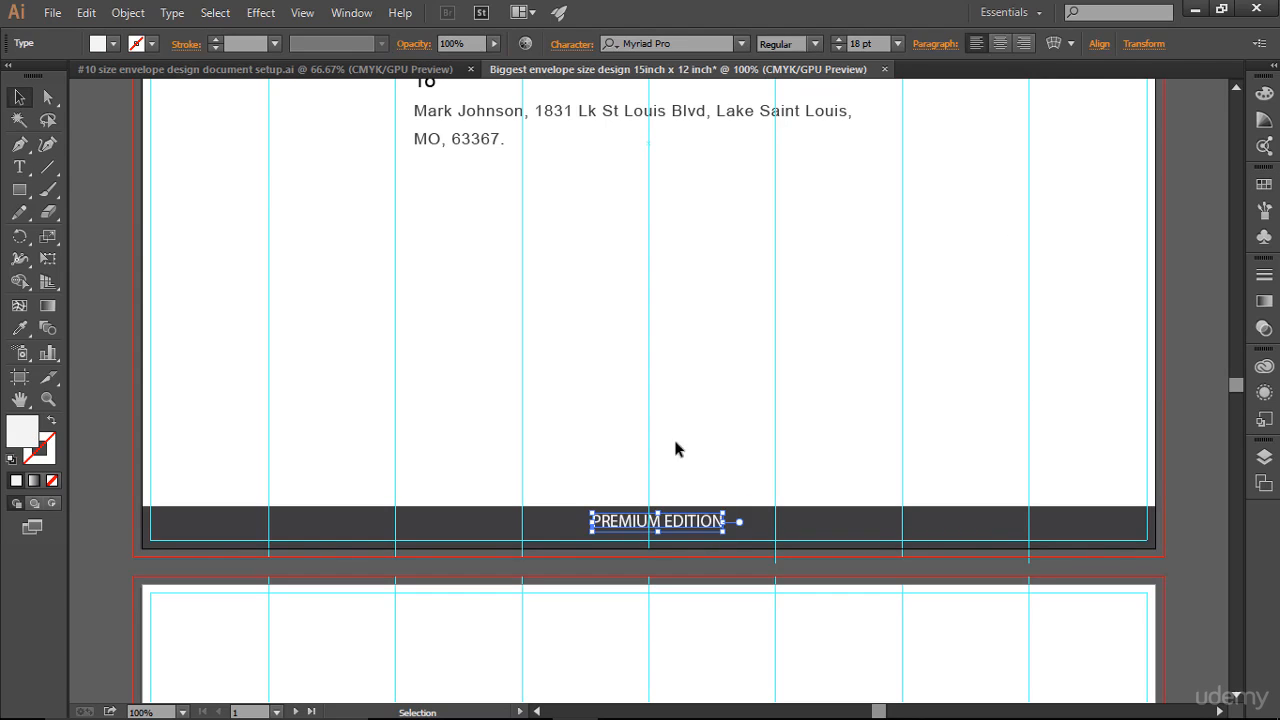
{"action": "left_click", "coordinate": [572, 44]}
{"action": "left_click", "coordinate": [519, 183]}
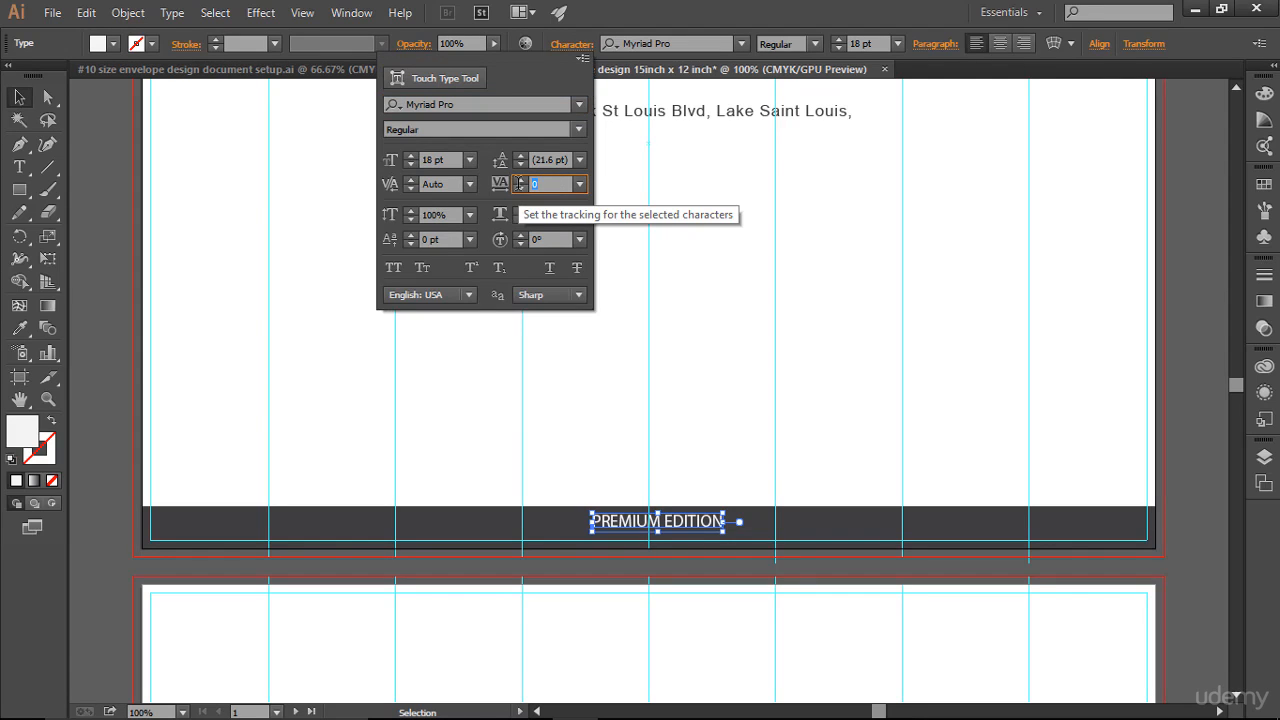
{"action": "type", "text": "800"}
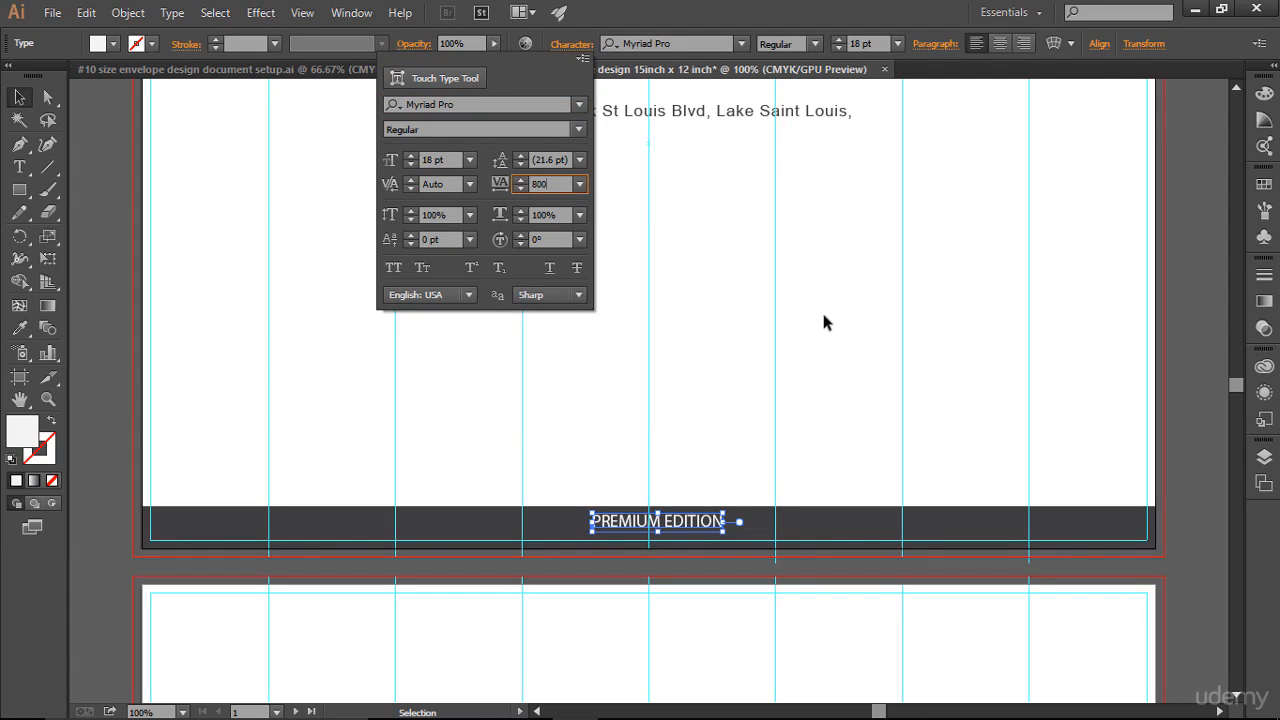
{"action": "key", "text": "Return"}
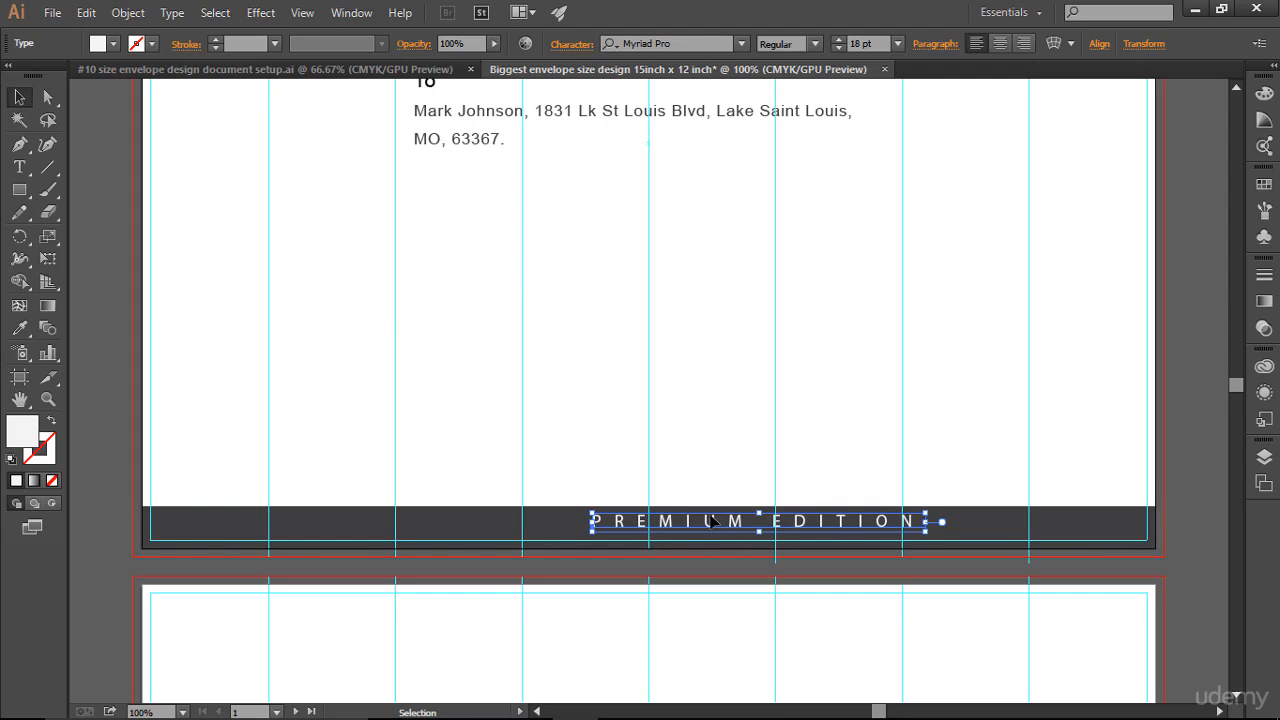
Shift the widely spaced "PREMIUM EDITION" text left until it is centred on the artboard's middle vertical guide
{"action": "left_click_drag", "start_coordinate": [712, 521], "coordinate": [620, 521]}
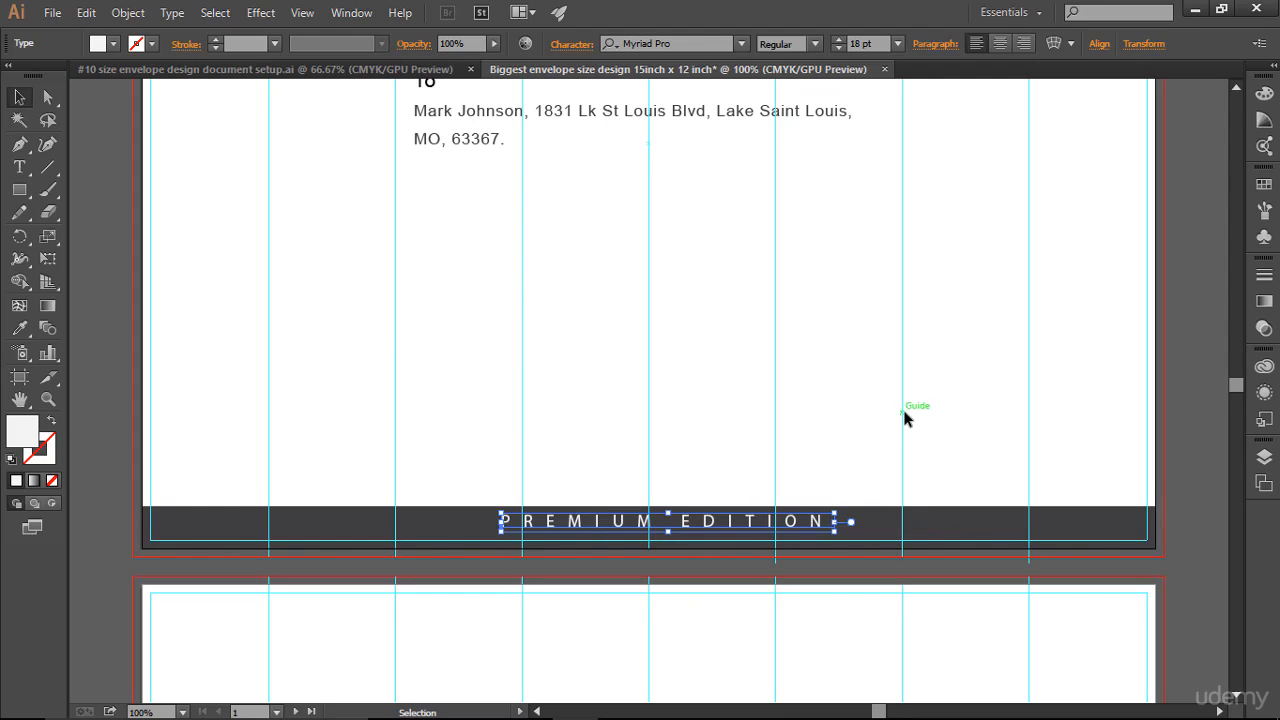
{"action": "key", "text": "Left"}
{"action": "key", "text": "Left"}
{"action": "key", "text": "Left"}
{"action": "key", "text": "Left"}
{"action": "key", "text": "Left"}
{"action": "key", "text": "Left"}
{"action": "key", "text": "Left"}
{"action": "key", "text": "Left"}
{"action": "key", "text": "Left"}
{"action": "key", "text": "Left"}
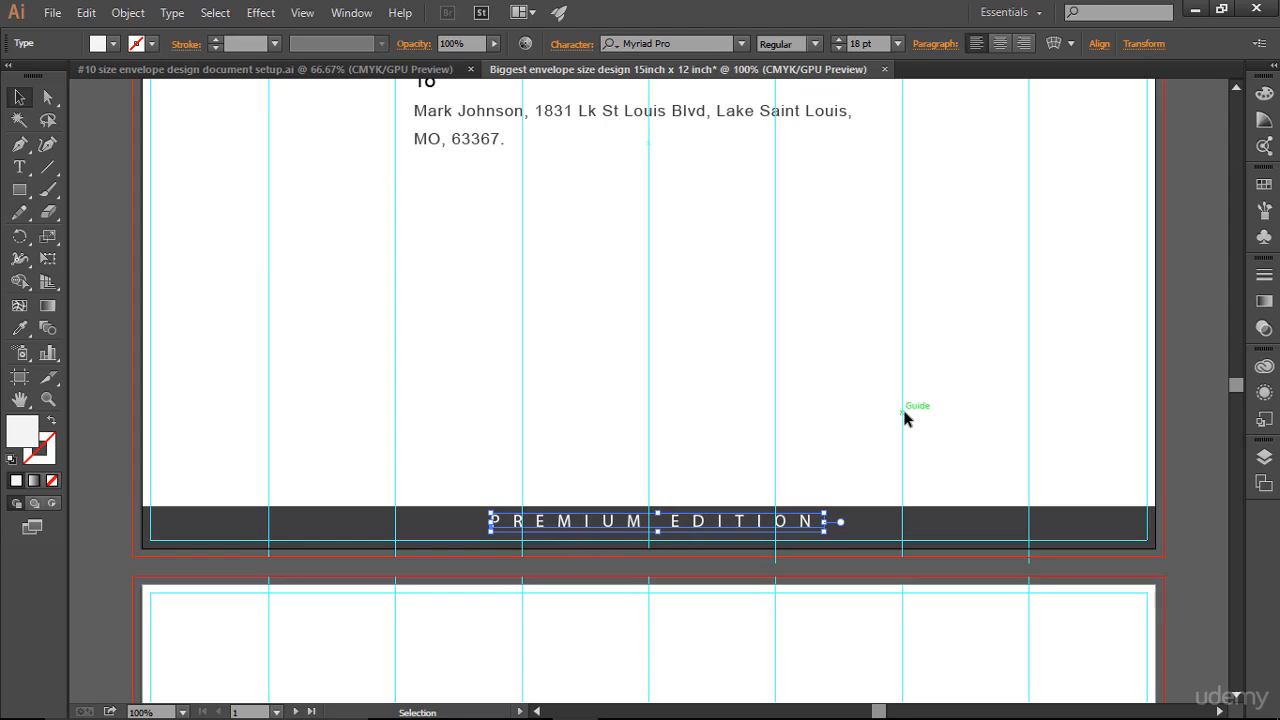
{"action": "key", "text": "Left"}
{"action": "key", "text": "Left"}
{"action": "key", "text": "Left"}
{"action": "left_click", "coordinate": [904, 413]}
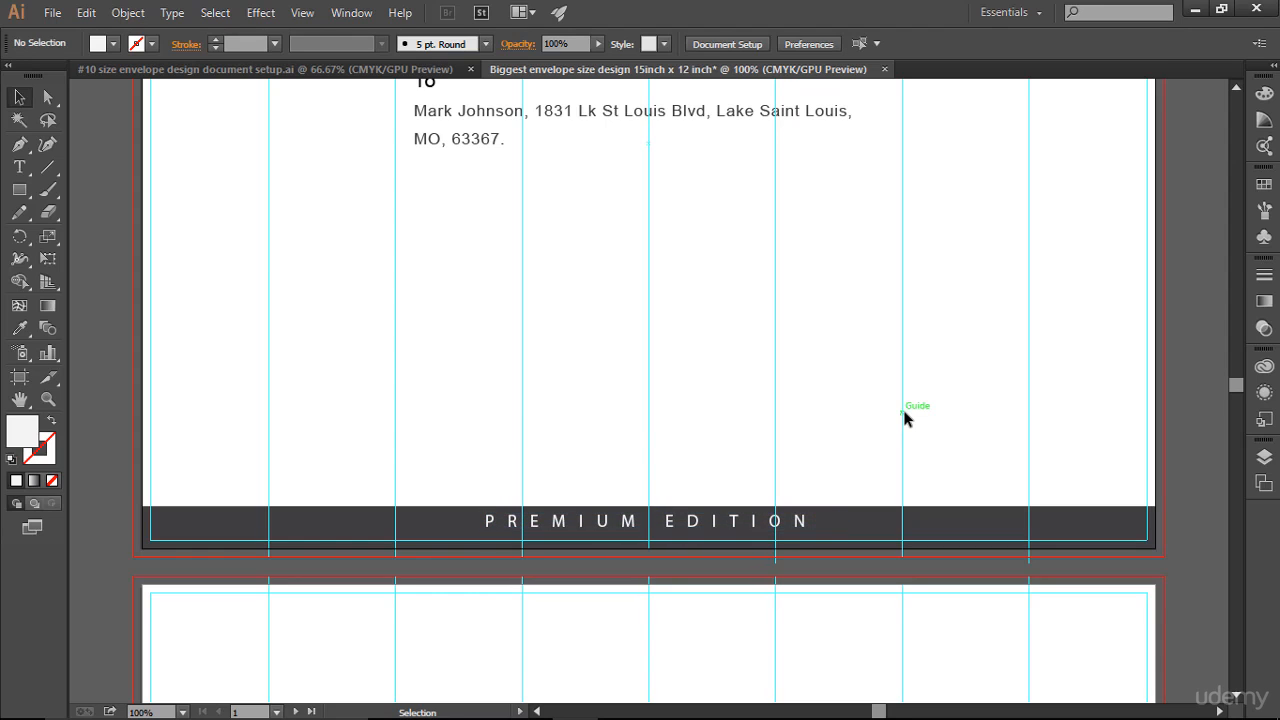
Nudge the "PREMIUM EDITION" text down so it sits at the middle of the dark bar's height
{"action": "left_click", "coordinate": [810, 522]}
{"action": "key", "text": "Down"}
{"action": "key", "text": "Down"}
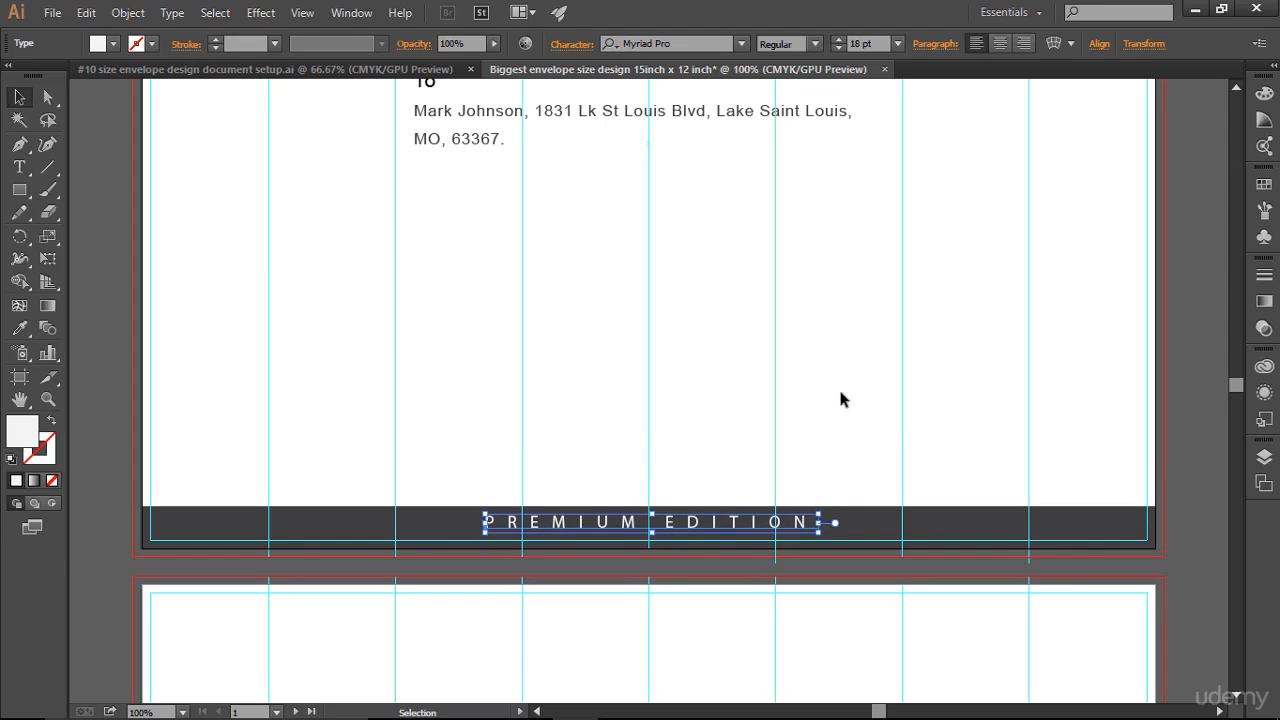
{"action": "left_click", "coordinate": [884, 405]}
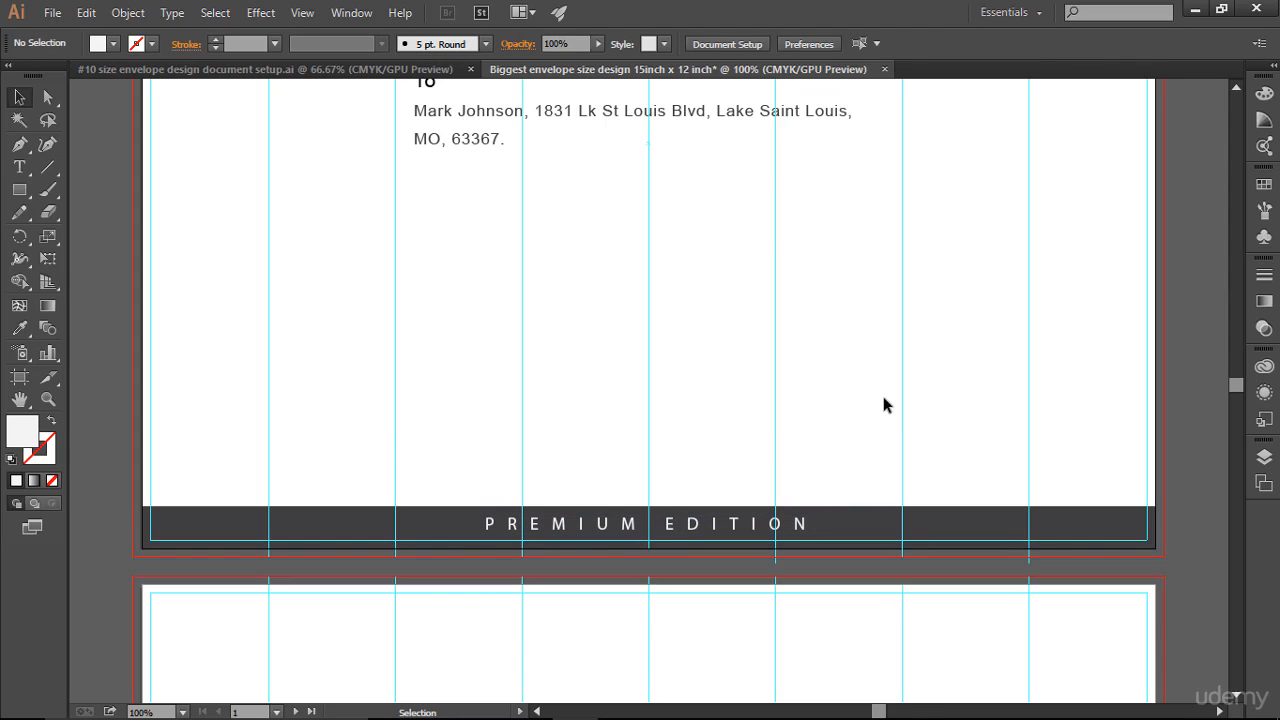
{"action": "left_click", "coordinate": [718, 528]}
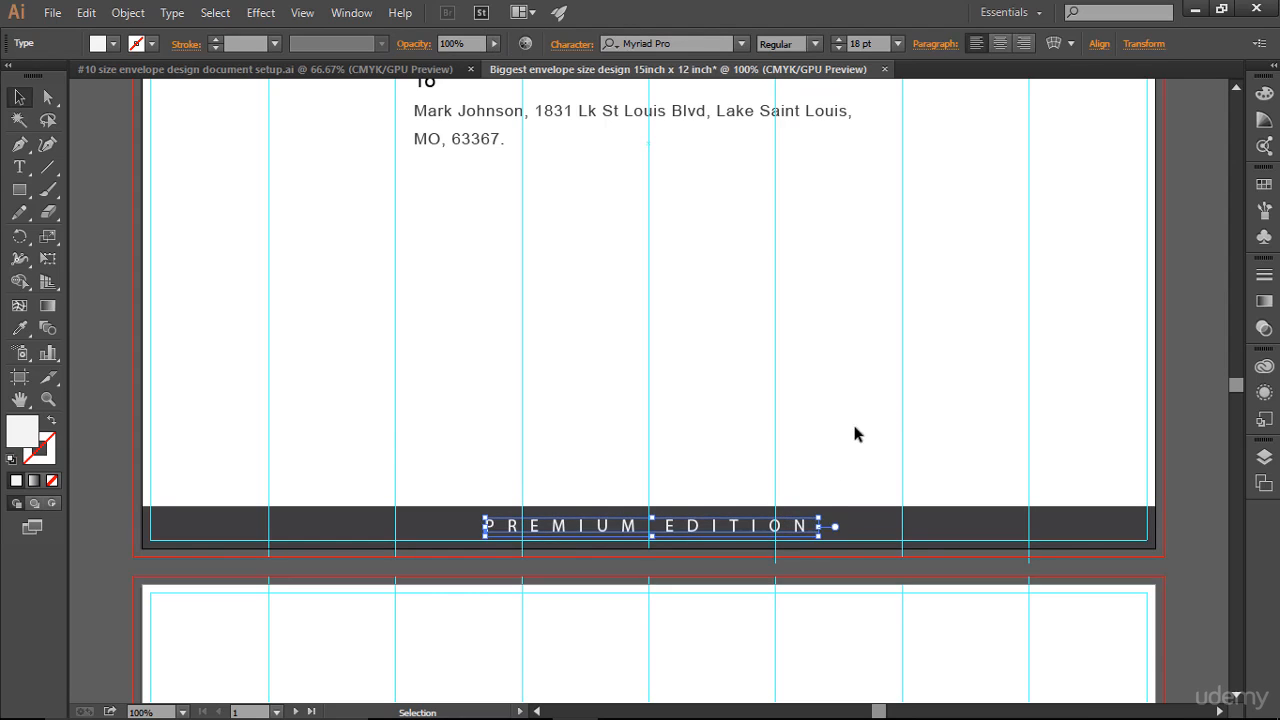
{"action": "left_click", "coordinate": [913, 400]}
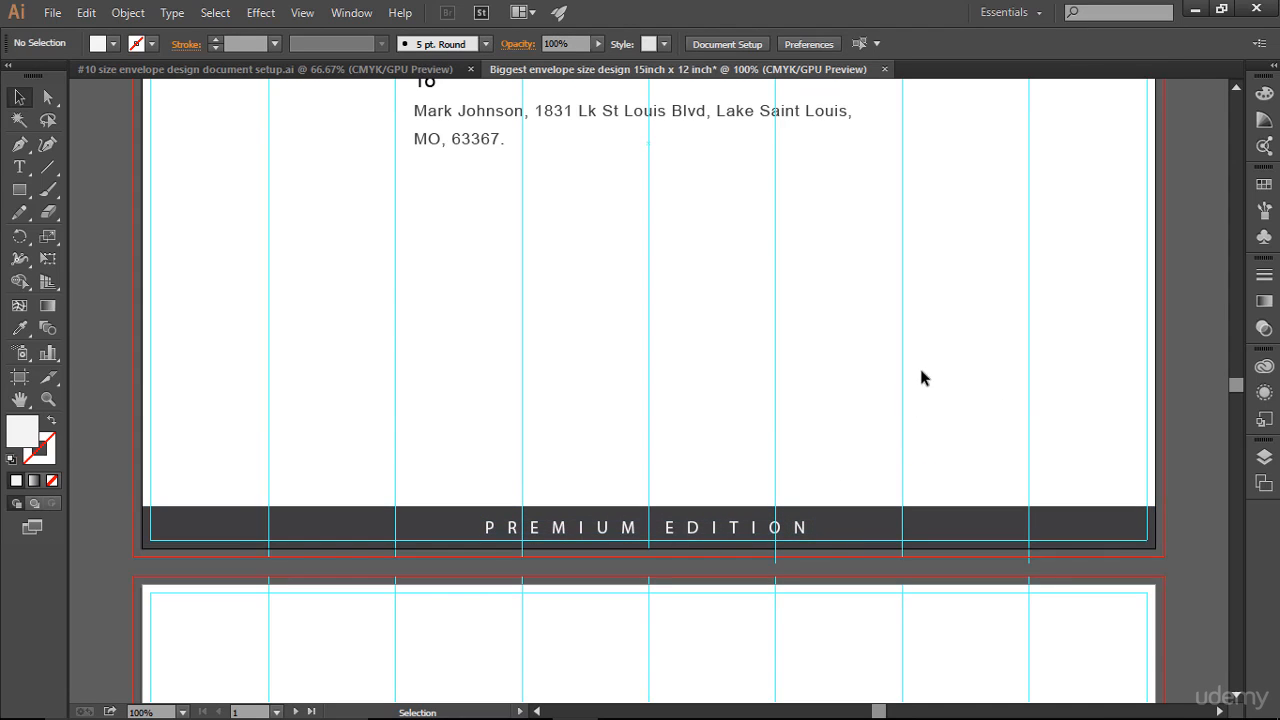
Check the envelope front with the guides hidden, show them again, and review the layout from logo to footer bar
{"action": "key", "text": "ctrl+semicolon"}
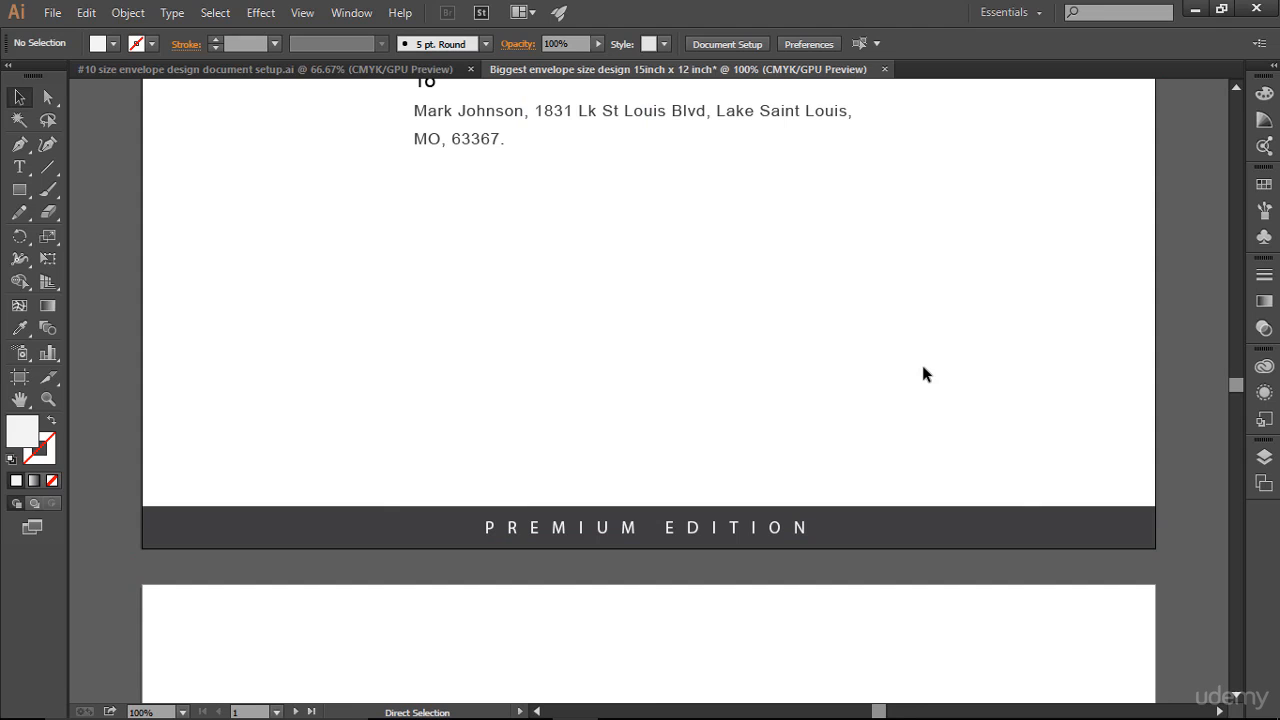
{"action": "key", "text": "ctrl+semicolon"}
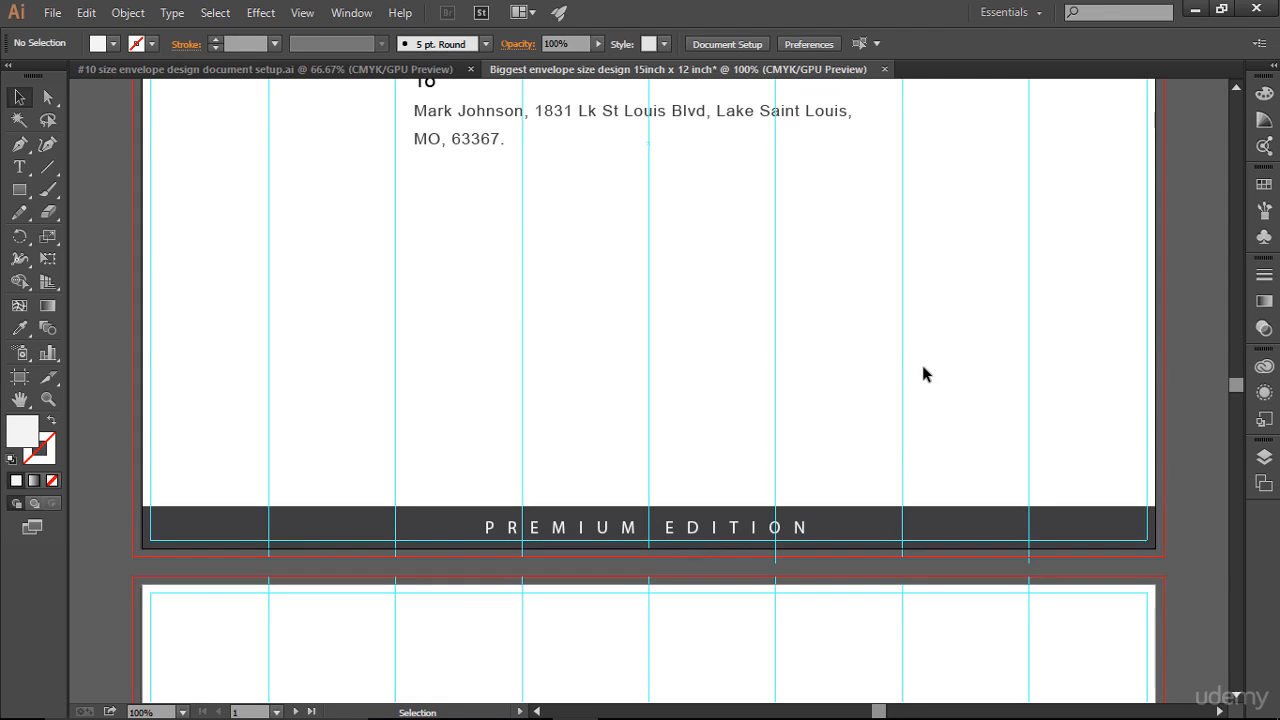
{"action": "scroll", "coordinate": [923, 367], "scroll_direction": "up", "scroll_amount": 5}
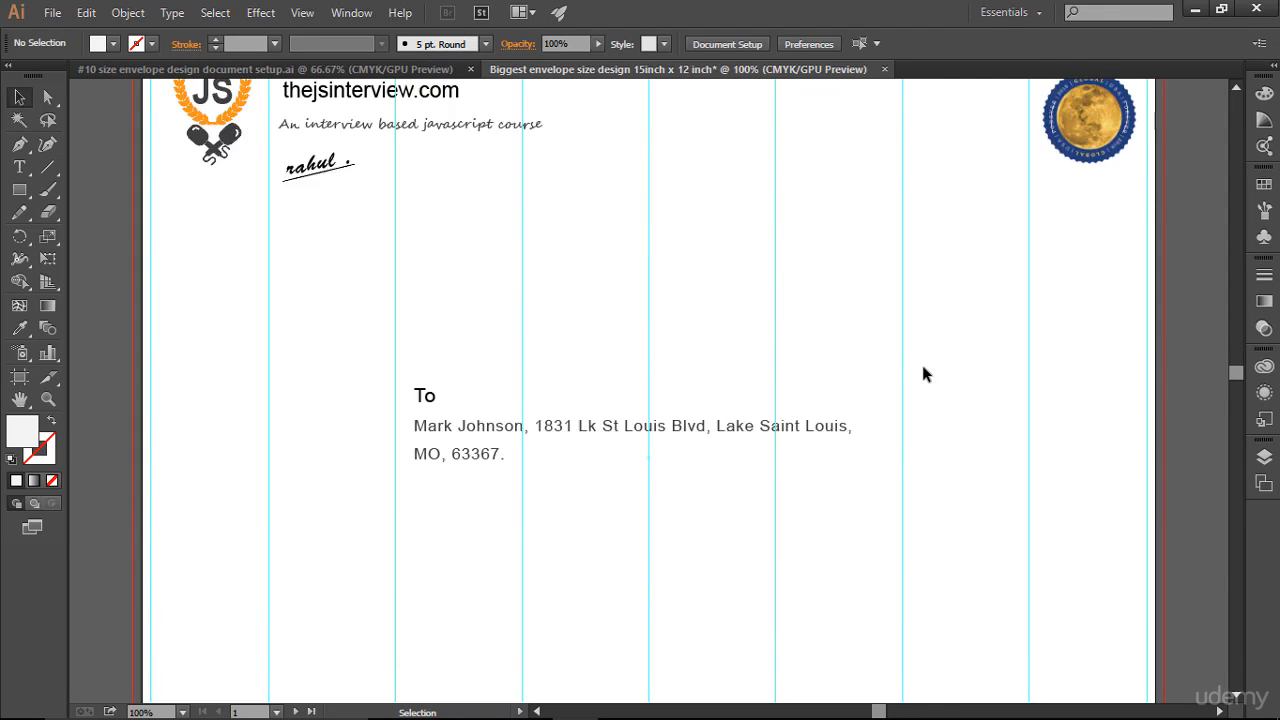
{"action": "scroll", "coordinate": [922, 374], "scroll_direction": "down", "scroll_amount": 2}
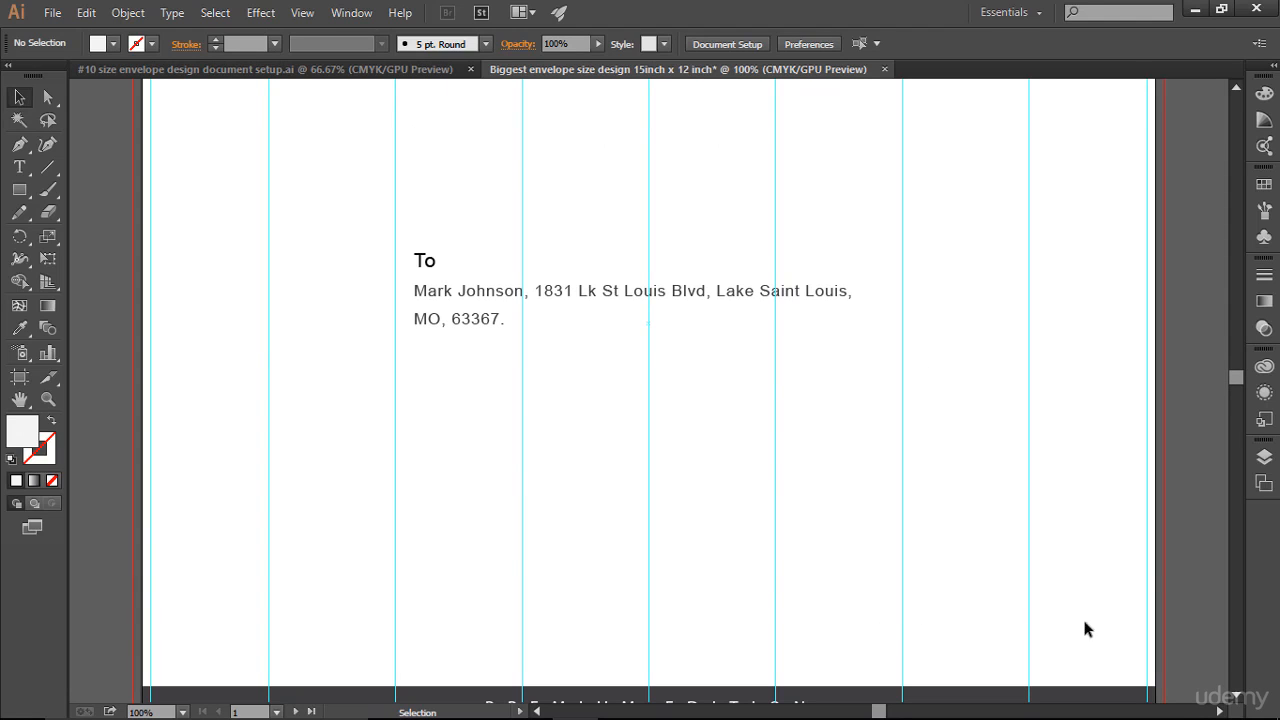
Copy the postal barcode image from the #10 envelope document into this one, enlarge it, and place it above the dark bar's right end
{"action": "left_click", "coordinate": [380, 70]}
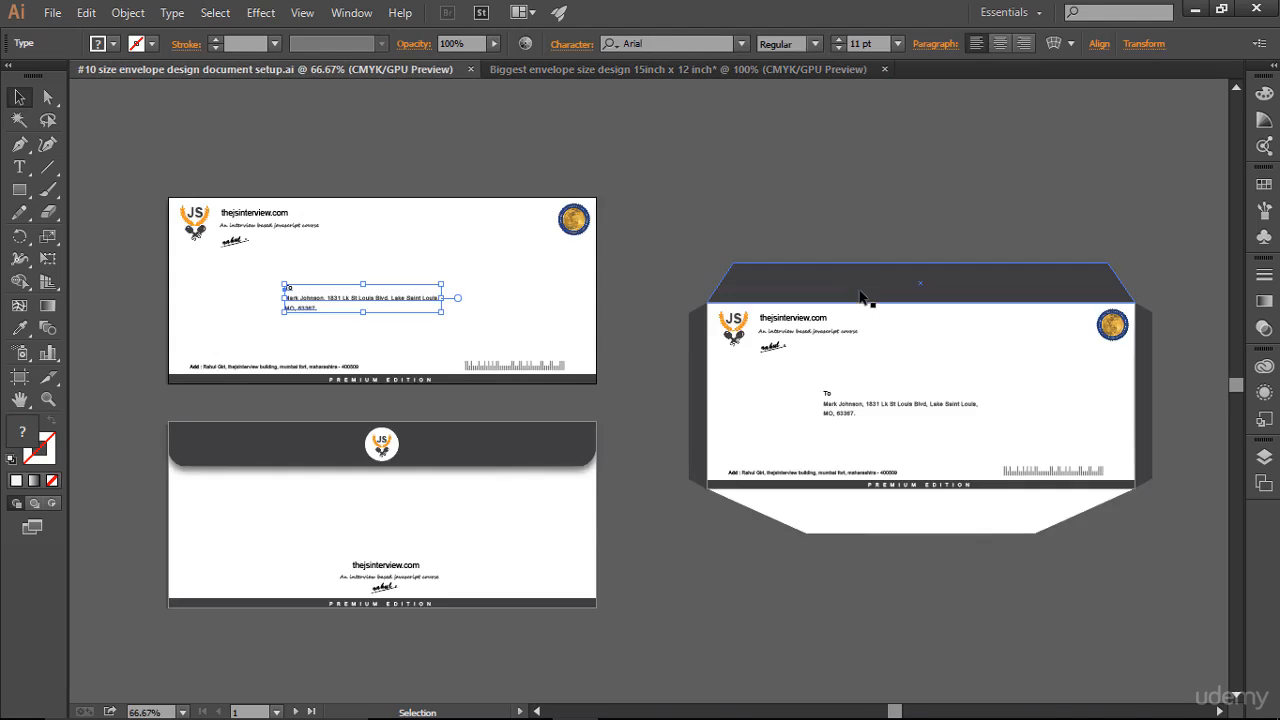
{"action": "left_click", "coordinate": [544, 343]}
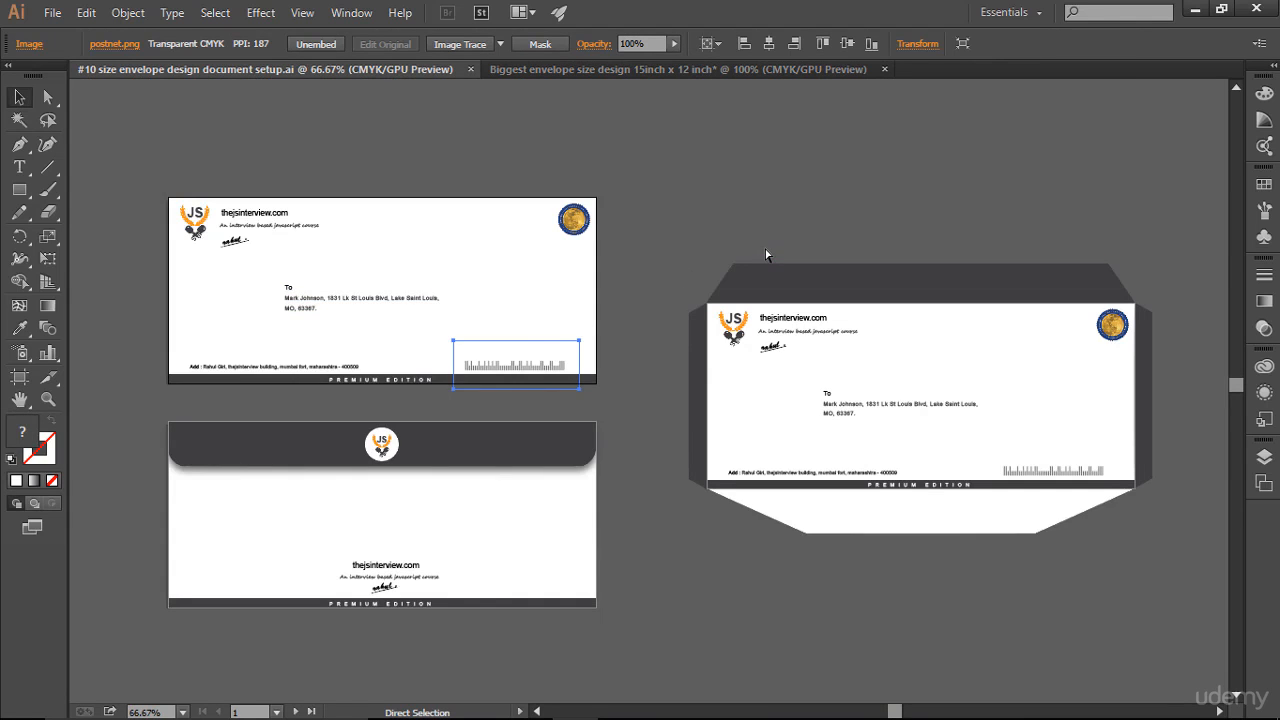
{"action": "left_click", "coordinate": [662, 70]}
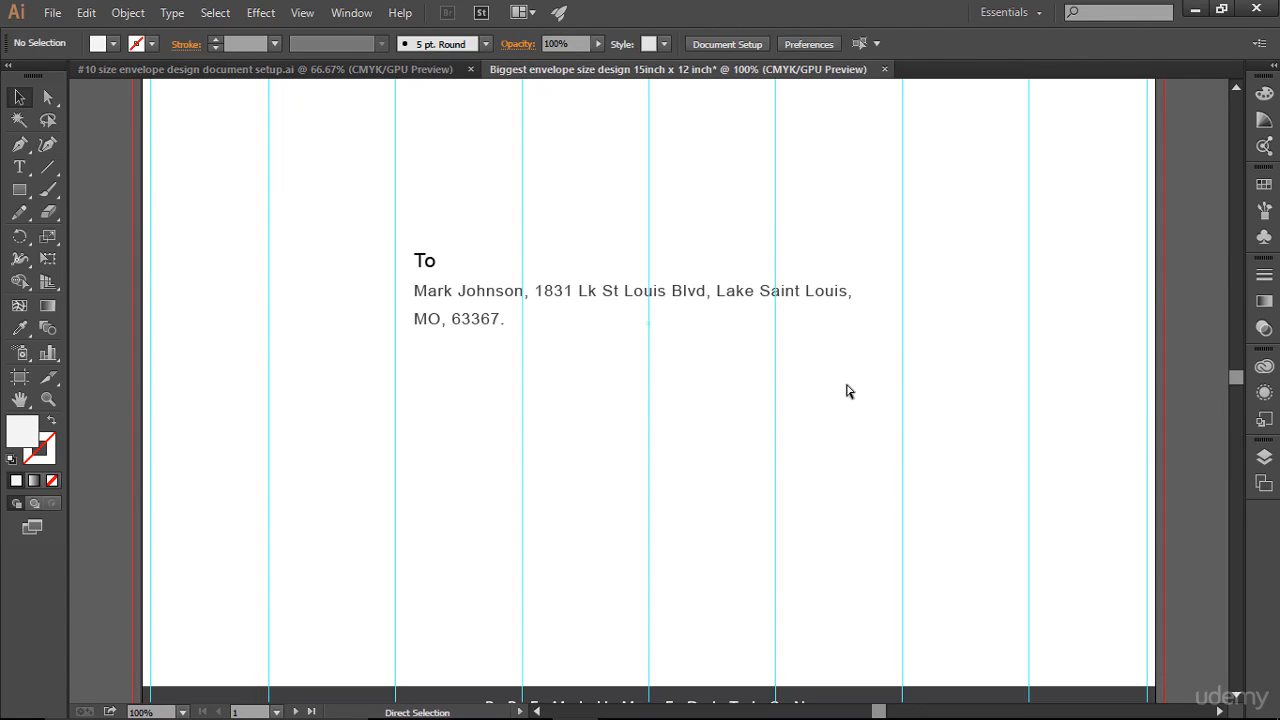
{"action": "key", "text": "ctrl+v"}
{"action": "left_click_drag", "start_coordinate": [630, 388], "coordinate": [815, 559]}
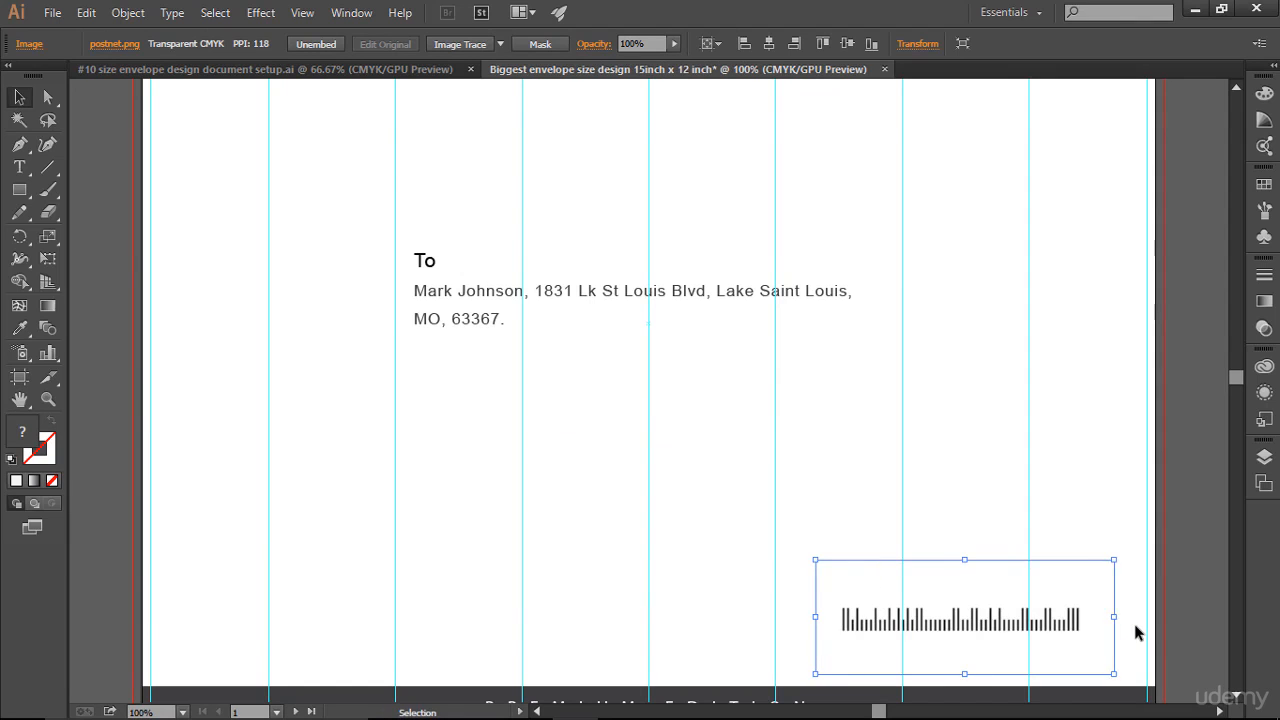
Nudge the barcode down so its bars sit just above the dark bar with a small gap
{"action": "scroll", "coordinate": [978, 540], "scroll_direction": "down", "scroll_amount": 2}
{"action": "key", "text": "Down"}
{"action": "key", "text": "Down"}
{"action": "key", "text": "Down"}
{"action": "key", "text": "Down"}
{"action": "key", "text": "Down"}
{"action": "key", "text": "Down"}
{"action": "key", "text": "Down"}
{"action": "key", "text": "Down"}
{"action": "key", "text": "Down"}
{"action": "key", "text": "Down"}
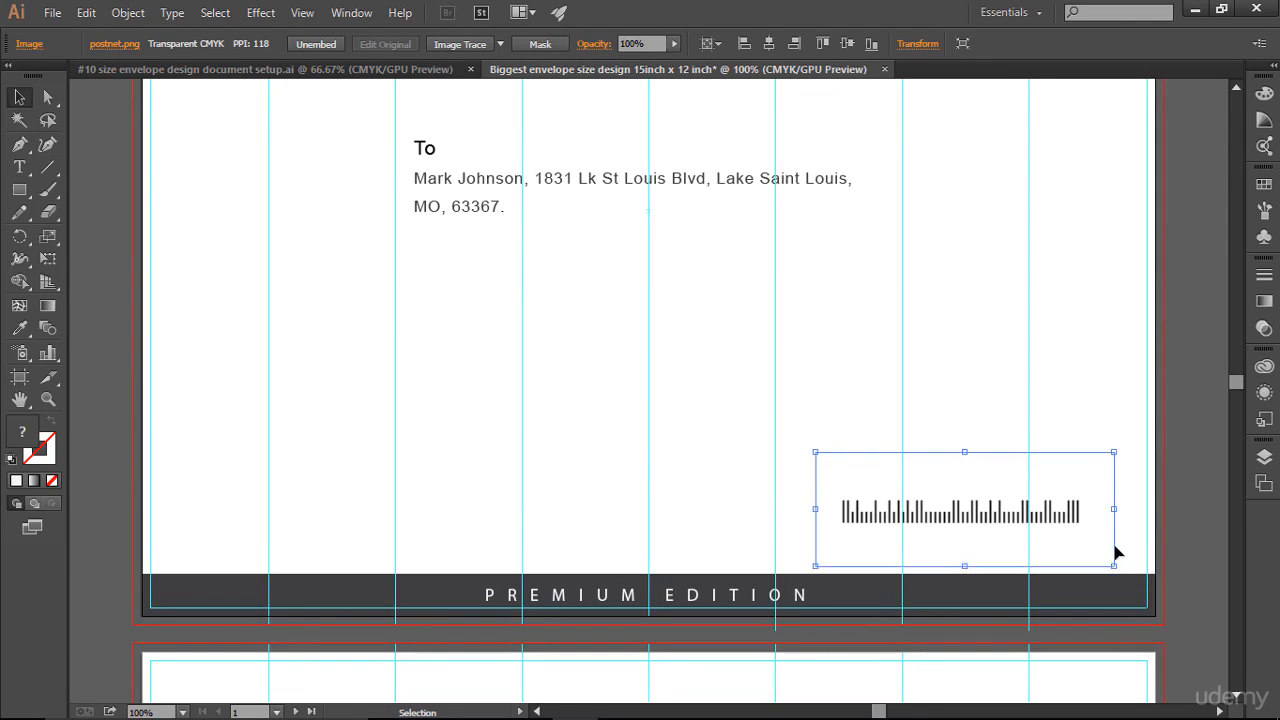
{"action": "key", "text": "Down"}
{"action": "key", "text": "Down"}
{"action": "key", "text": "Down"}
{"action": "key", "text": "Down"}
{"action": "key", "text": "Down"}
{"action": "key", "text": "Down"}
{"action": "key", "text": "Down"}
{"action": "key", "text": "Down"}
{"action": "key", "text": "Down"}
{"action": "key", "text": "Down"}
{"action": "key", "text": "Down"}
{"action": "key", "text": "Down"}
{"action": "key", "text": "Down"}
{"action": "key", "text": "Down"}
{"action": "key", "text": "Down"}
{"action": "key", "text": "Down"}
{"action": "key", "text": "Down"}
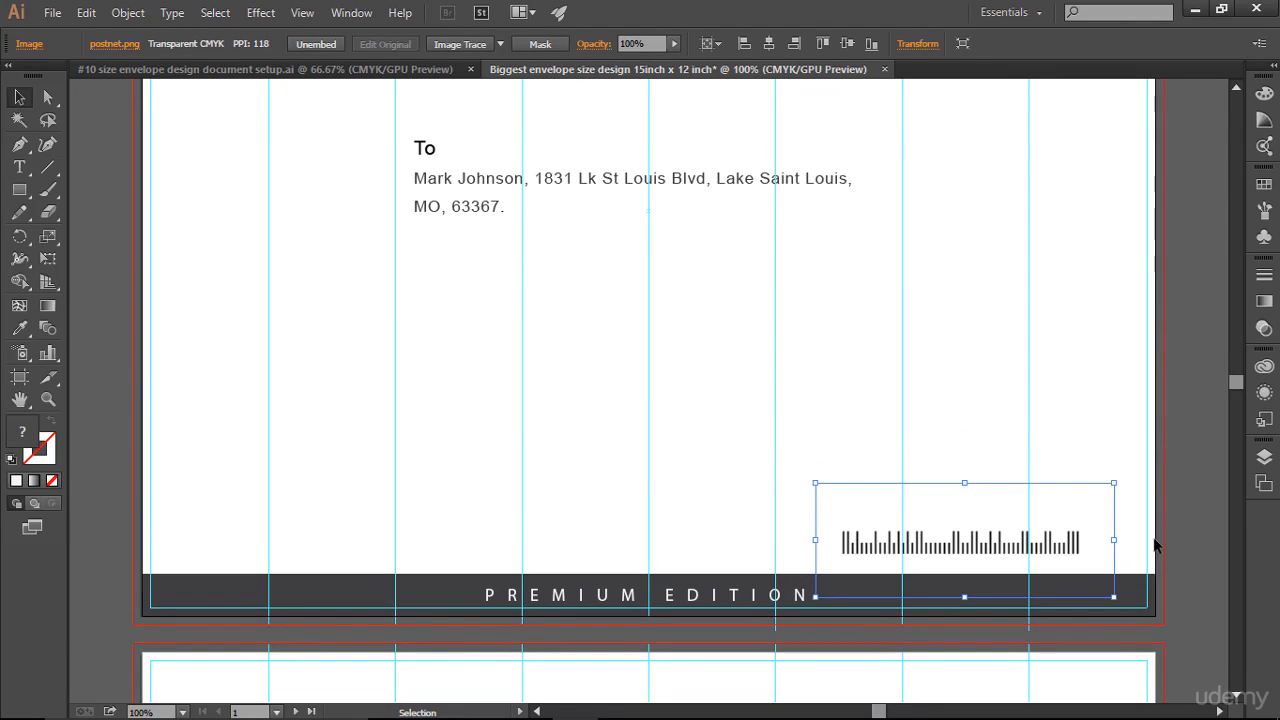
{"action": "key", "text": "Up"}
{"action": "key", "text": "Up"}
{"action": "key", "text": "Up"}
{"action": "key", "text": "Up"}
{"action": "key", "text": "Up"}
{"action": "key", "text": "Up"}
{"action": "key", "text": "Up"}
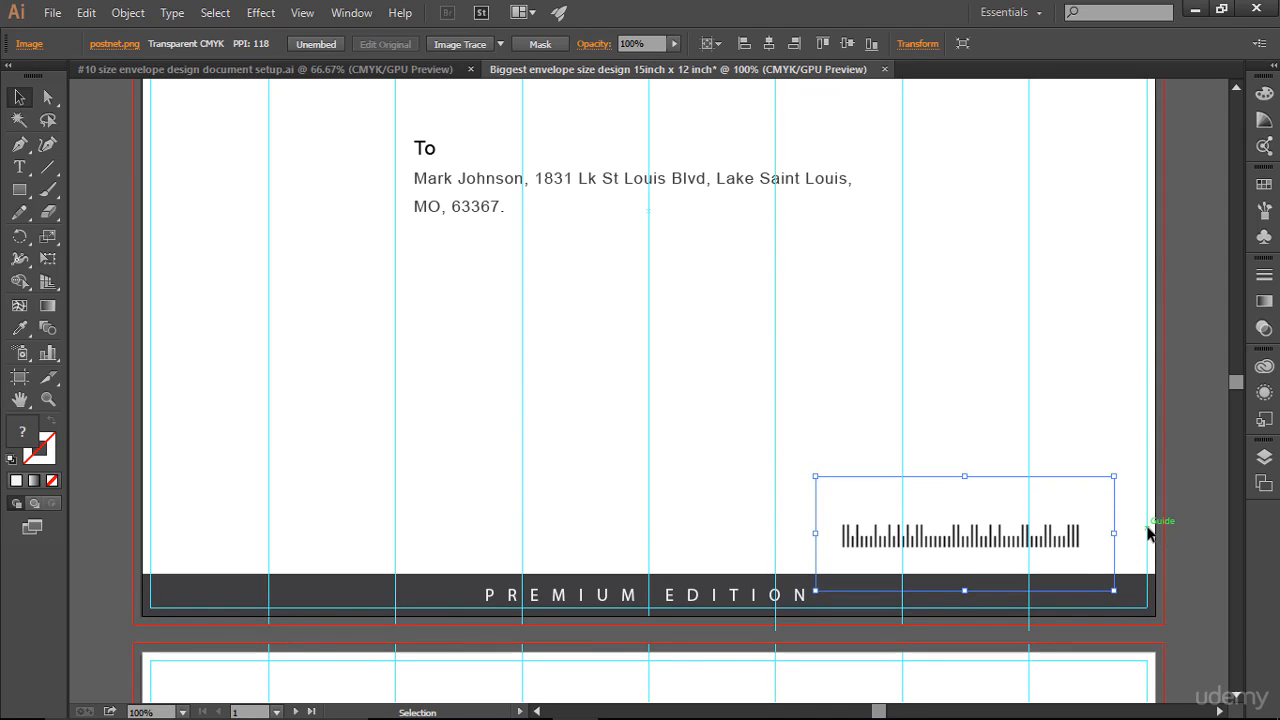
{"action": "left_click", "coordinate": [986, 325]}
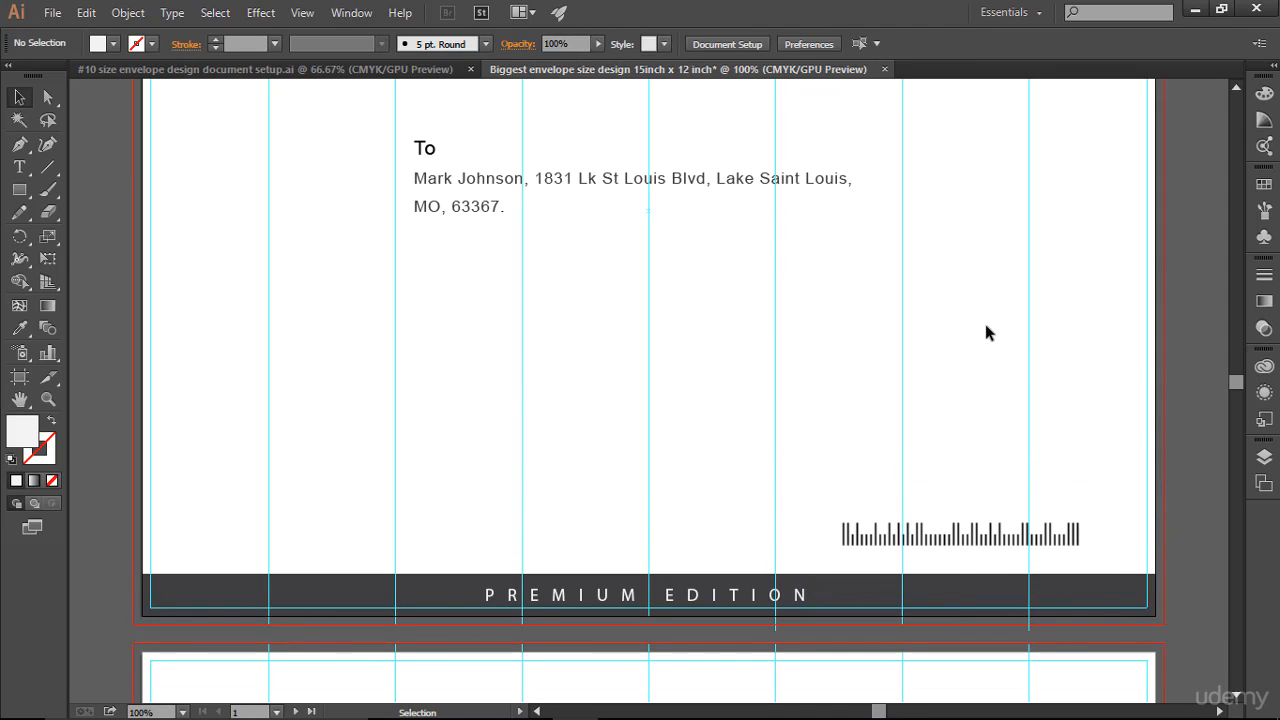
Copy the sender address line from the #10 envelope front into this document and place it above the dark bar's left end
{"action": "scroll", "coordinate": [986, 325], "scroll_direction": "up", "scroll_amount": 5}
{"action": "scroll", "coordinate": [986, 325], "scroll_direction": "down", "scroll_amount": 2}
{"action": "scroll", "coordinate": [985, 332], "scroll_direction": "down", "scroll_amount": 2}
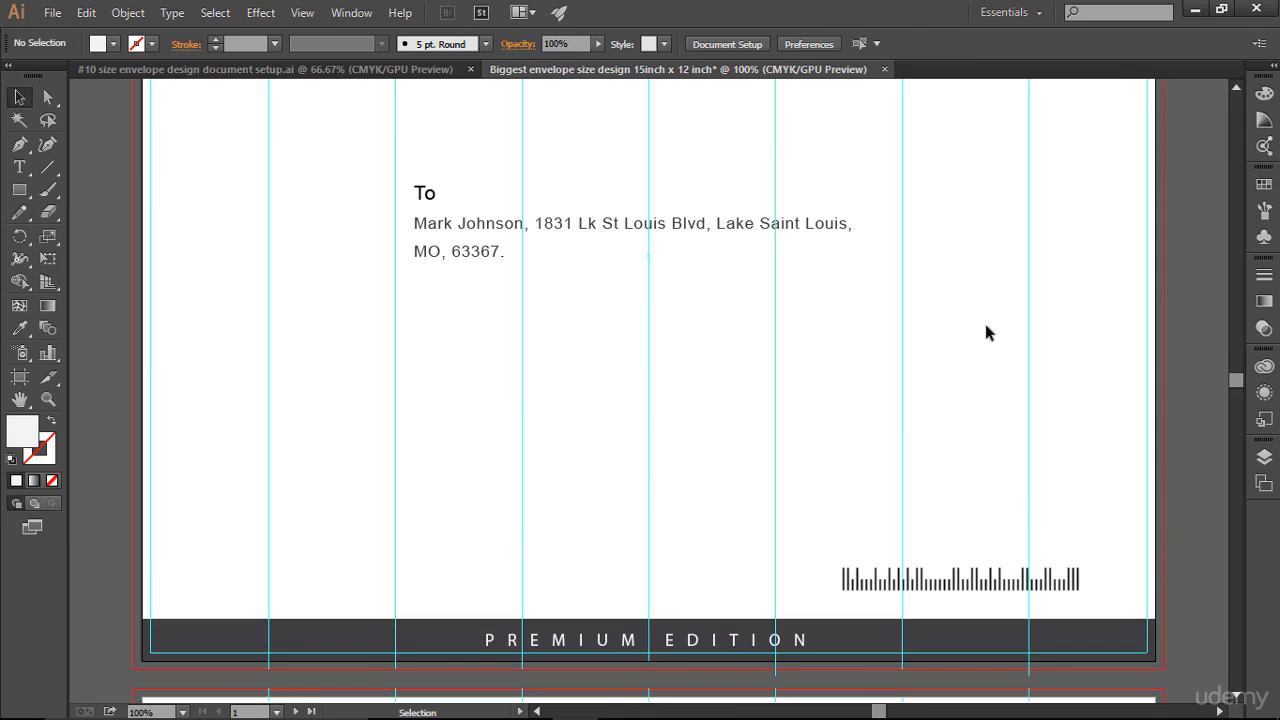
{"action": "left_click", "coordinate": [294, 70]}
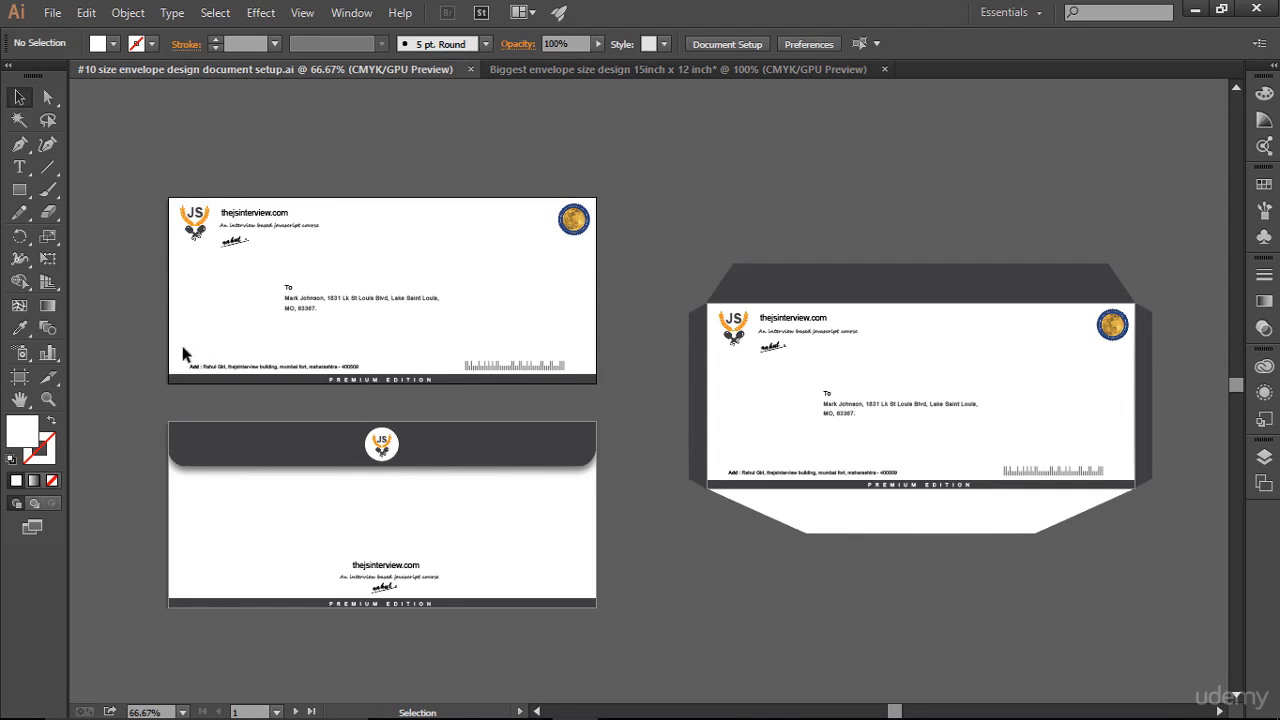
{"action": "left_click_drag", "start_coordinate": [210, 362], "coordinate": [373, 369]}
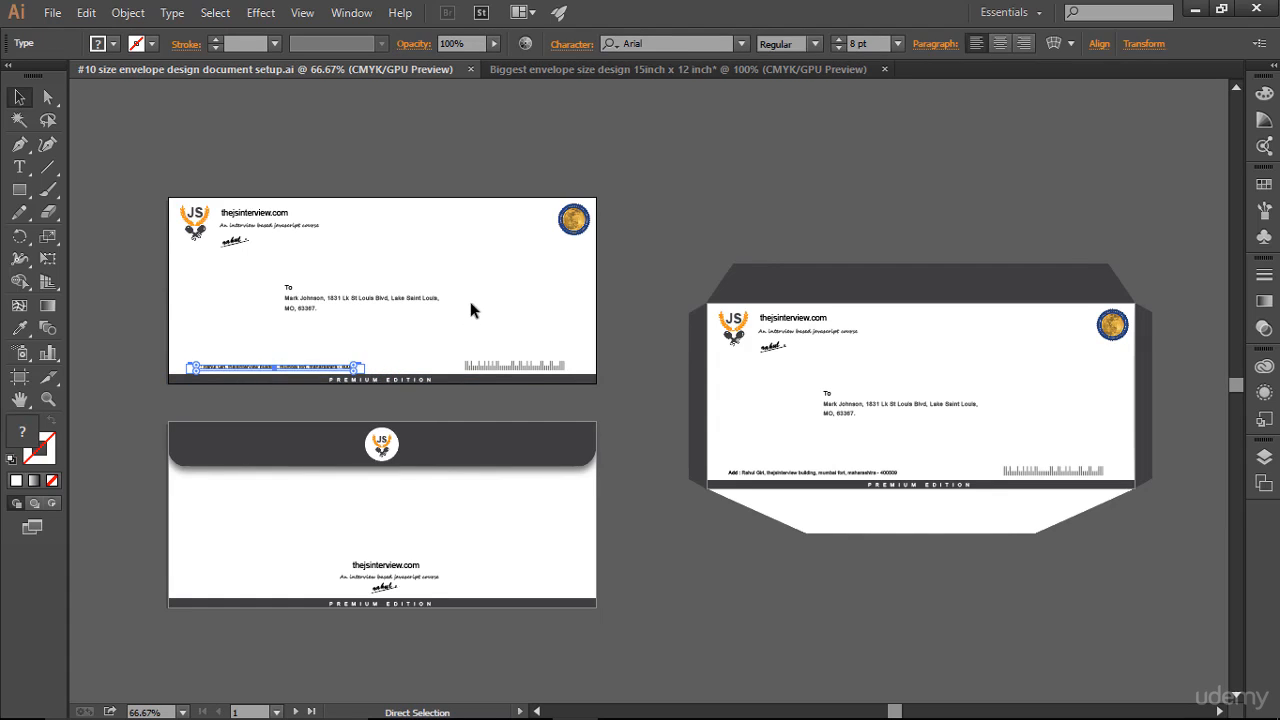
{"action": "left_click", "coordinate": [657, 238]}
{"action": "left_click", "coordinate": [603, 67]}
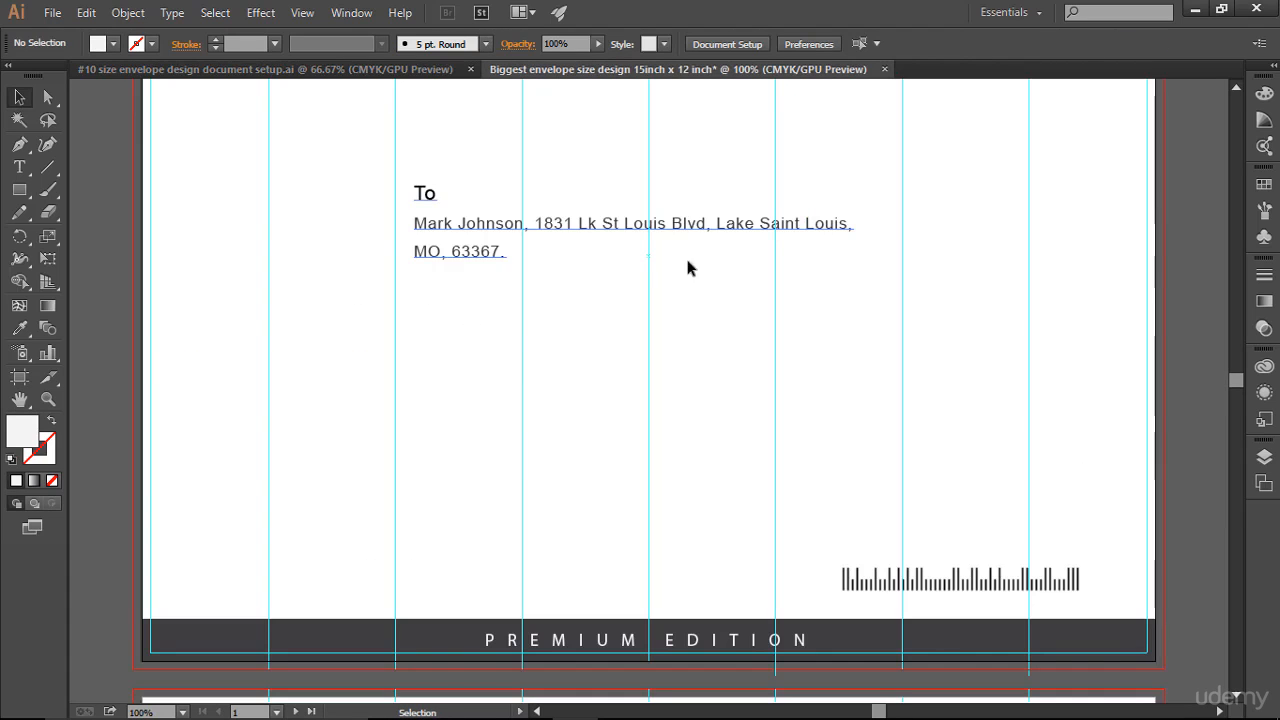
{"action": "key", "text": "ctrl+v"}
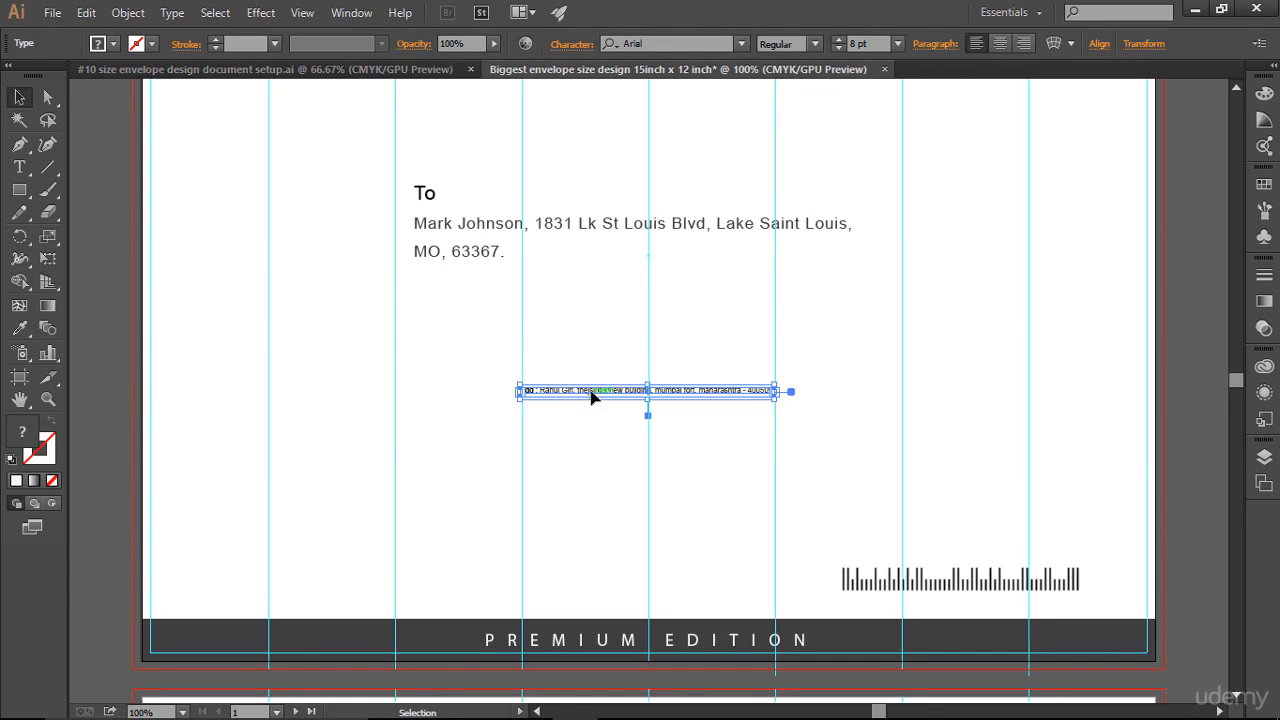
{"action": "left_click_drag", "start_coordinate": [596, 396], "coordinate": [240, 588]}
Nudge the sender address line slightly right to line it up with the left edge of the logo above
{"action": "scroll", "coordinate": [301, 323], "scroll_direction": "up", "scroll_amount": 5}
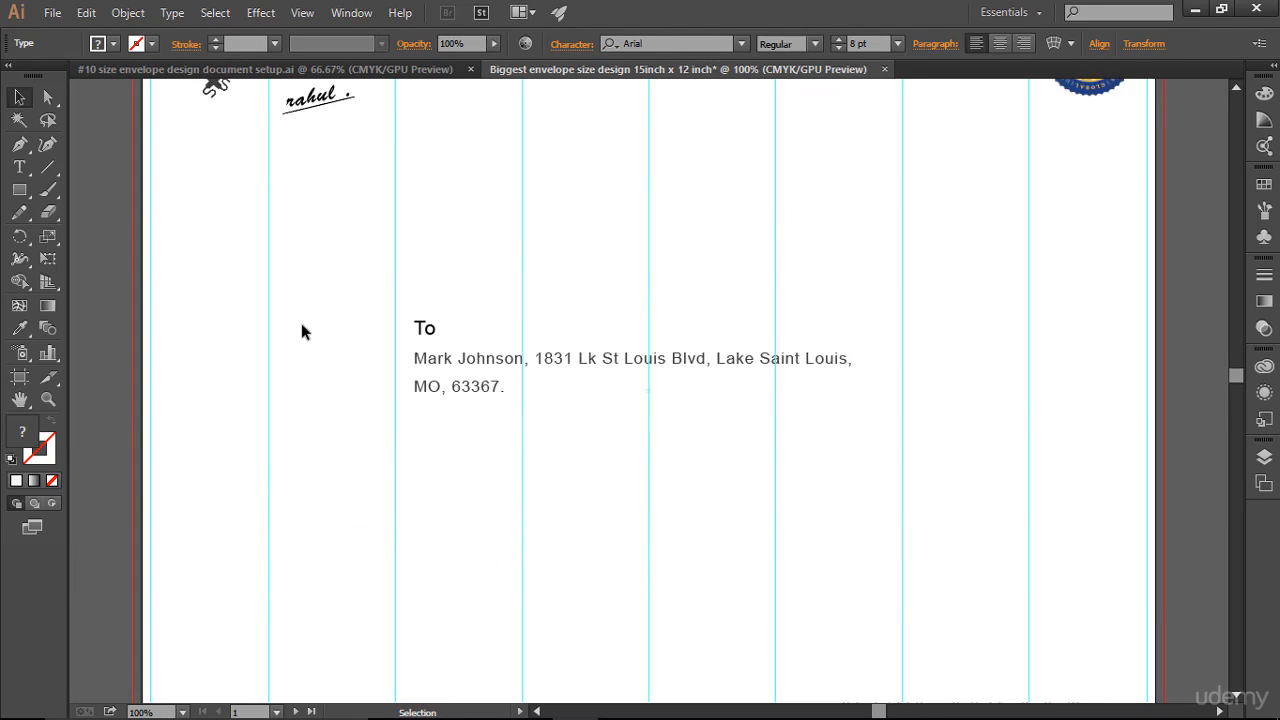
{"action": "scroll", "coordinate": [277, 432], "scroll_direction": "down", "scroll_amount": 5}
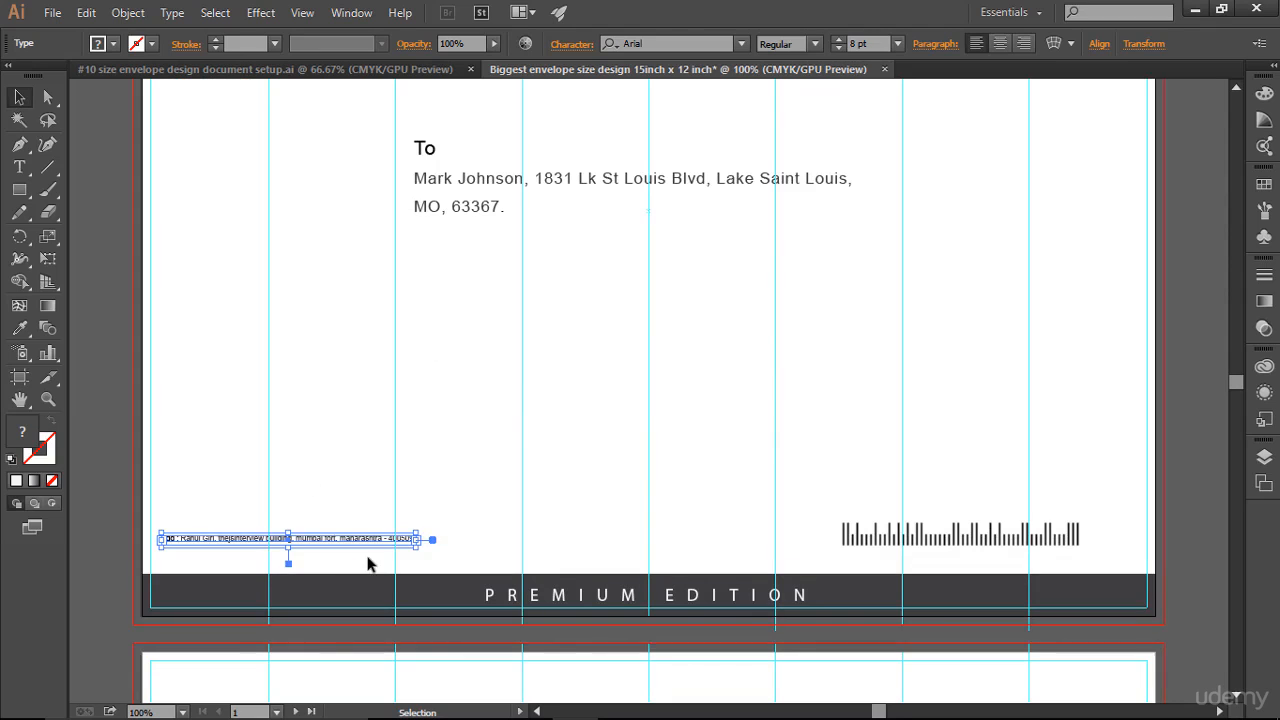
{"action": "key", "text": "Right"}
{"action": "key", "text": "Right"}
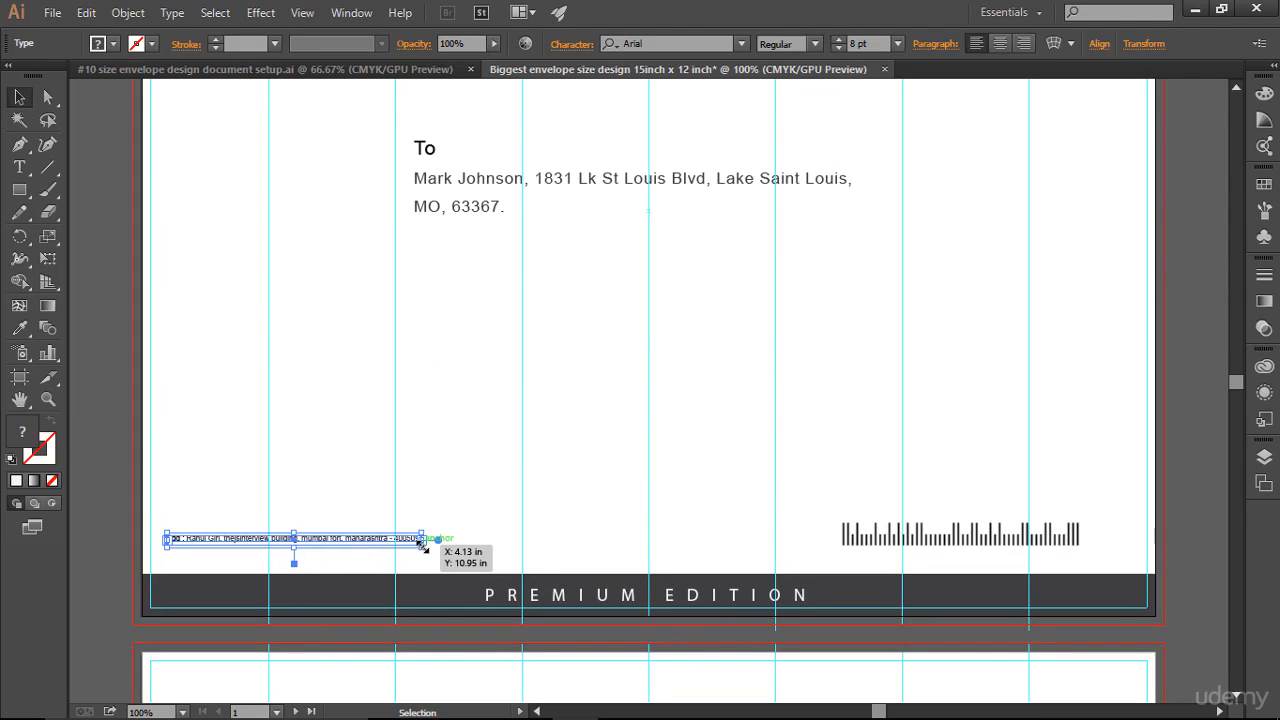
{"action": "left_click_drag", "start_coordinate": [422, 545], "coordinate": [497, 587]}
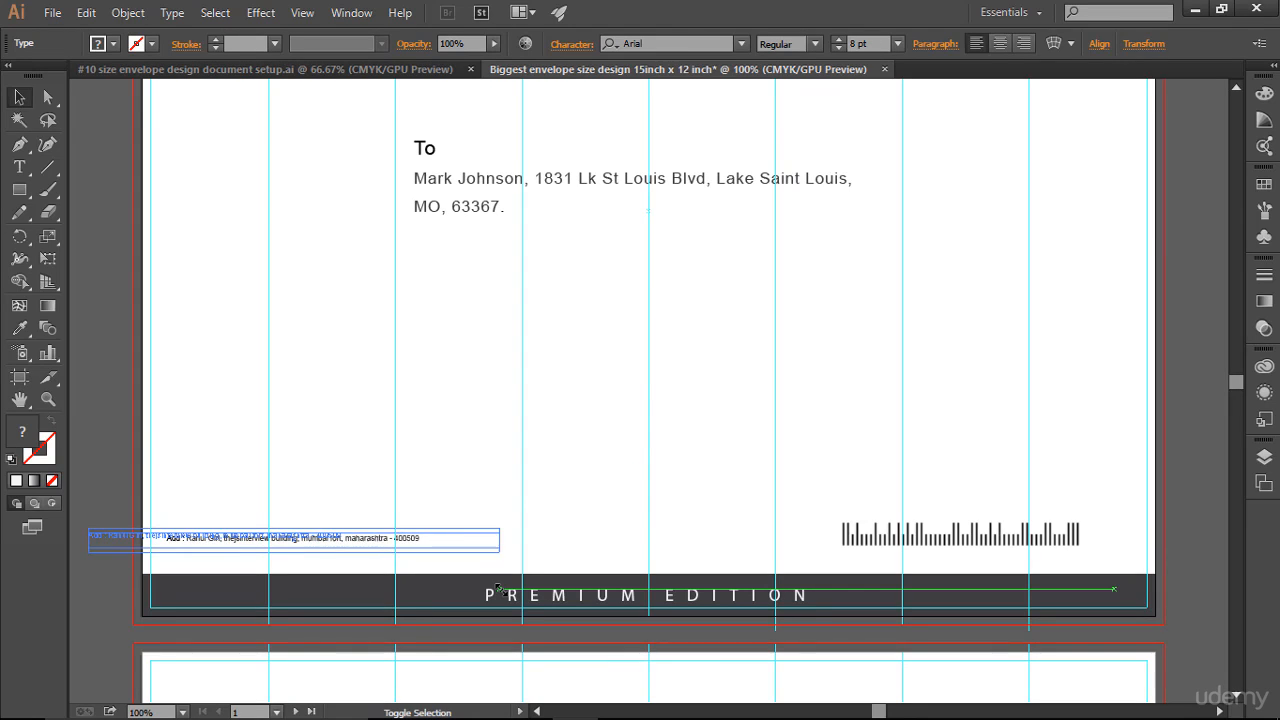
{"action": "left_click_drag", "start_coordinate": [497, 588], "coordinate": [498, 588]}
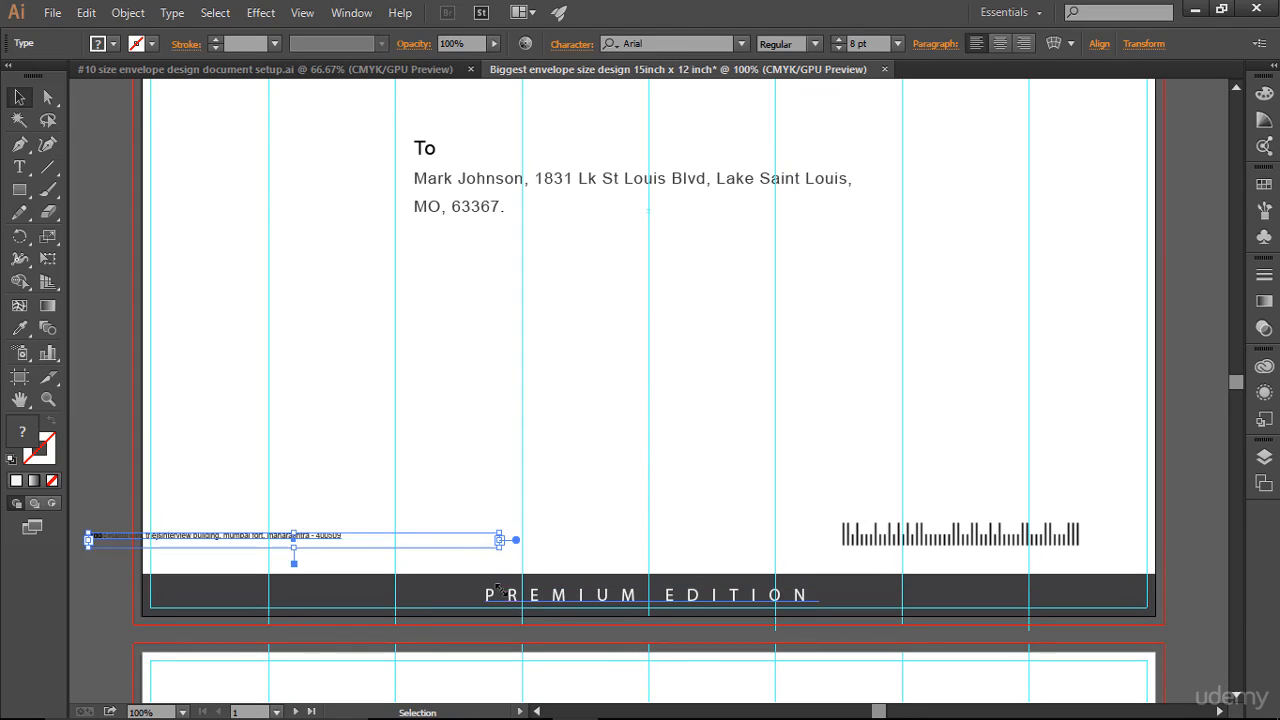
{"action": "key", "text": "ctrl+z"}
Widen the sender address text frame past the middle guide, raise its top edge, and select all the text inside
{"action": "left_click_drag", "start_coordinate": [428, 540], "coordinate": [712, 612]}
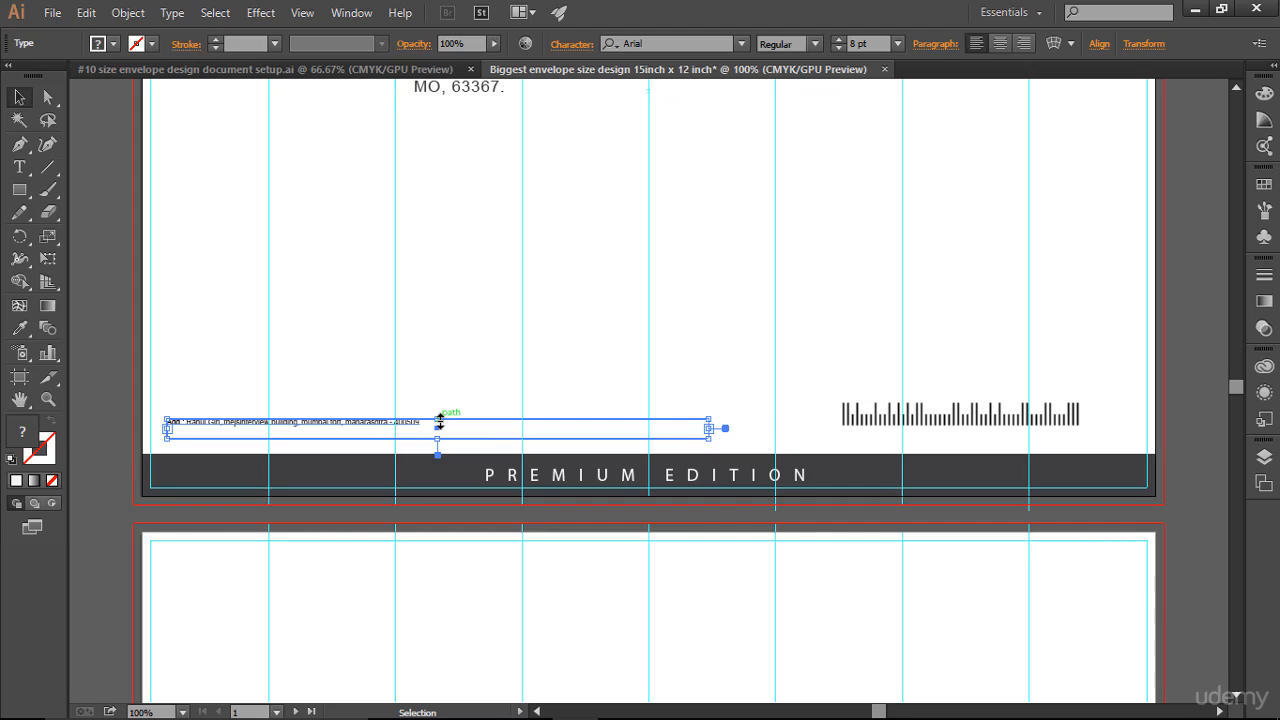
{"action": "left_click_drag", "start_coordinate": [440, 420], "coordinate": [162, 392]}
{"action": "key", "text": "t"}
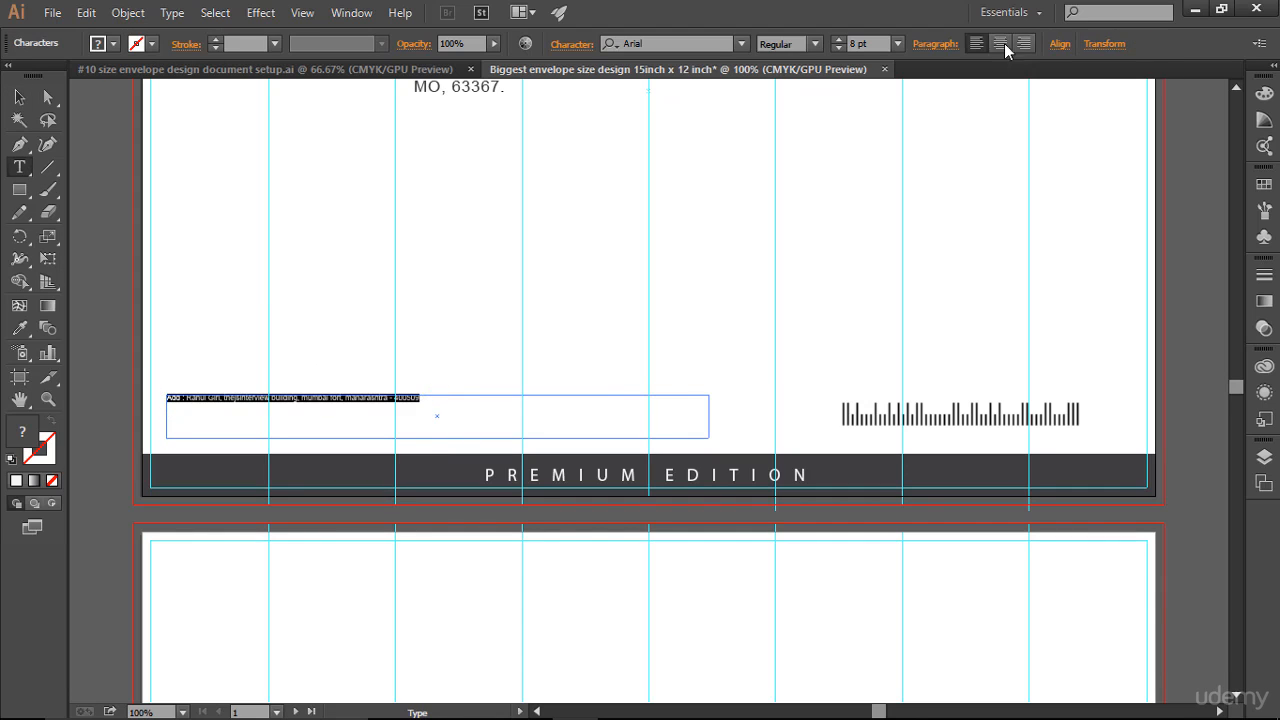
Enlarge the selected sender address text to 15 pt and finish editing it
{"action": "left_click", "coordinate": [838, 40]}
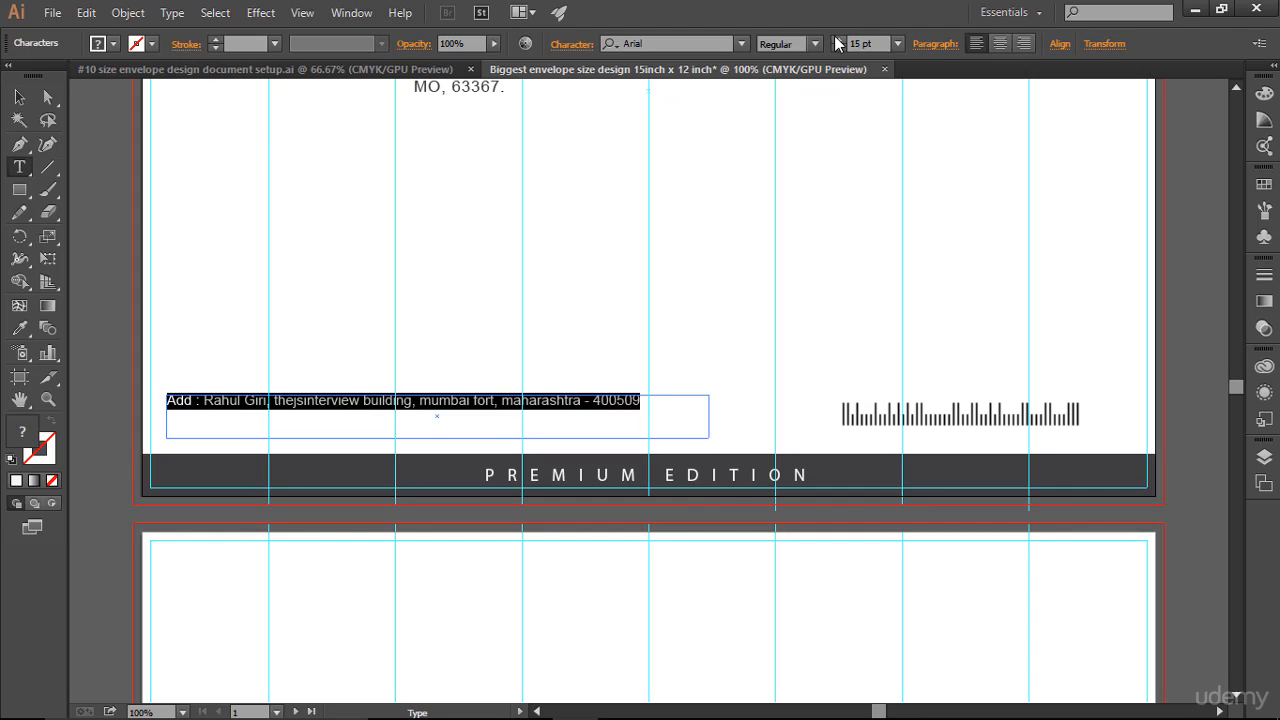
{"action": "left_click", "coordinate": [633, 401]}
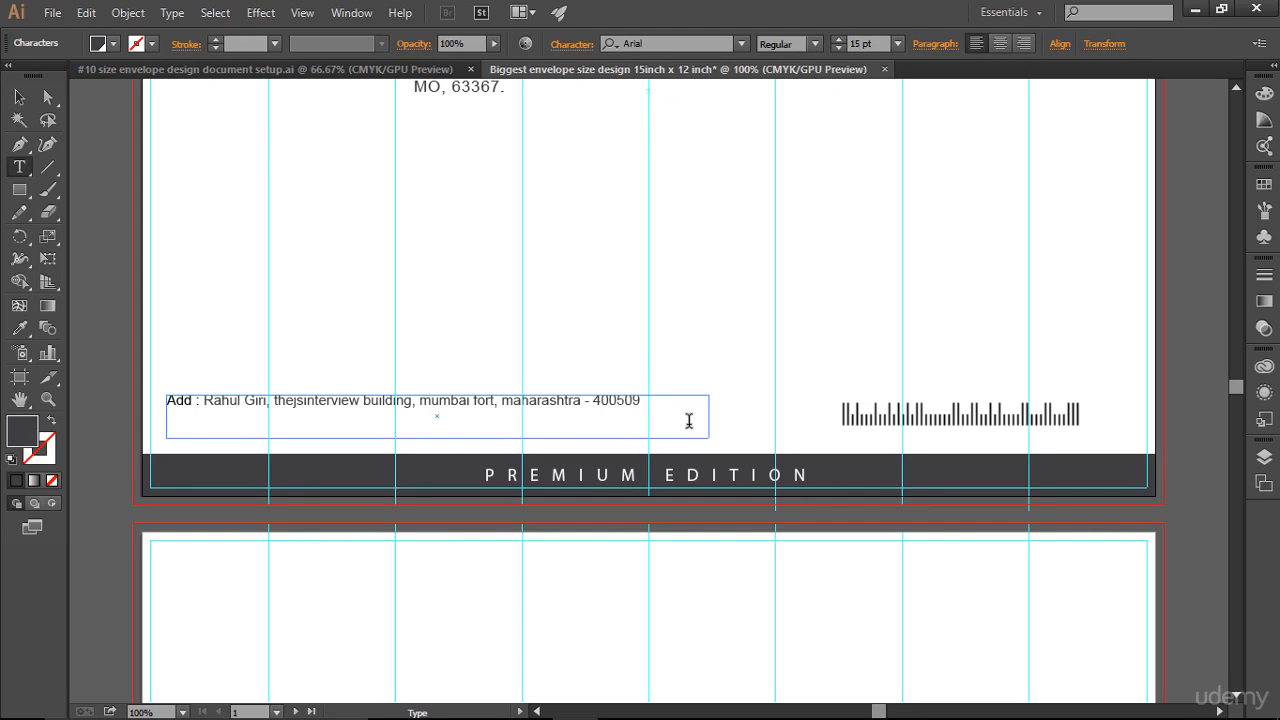
{"action": "left_click", "coordinate": [19, 97]}
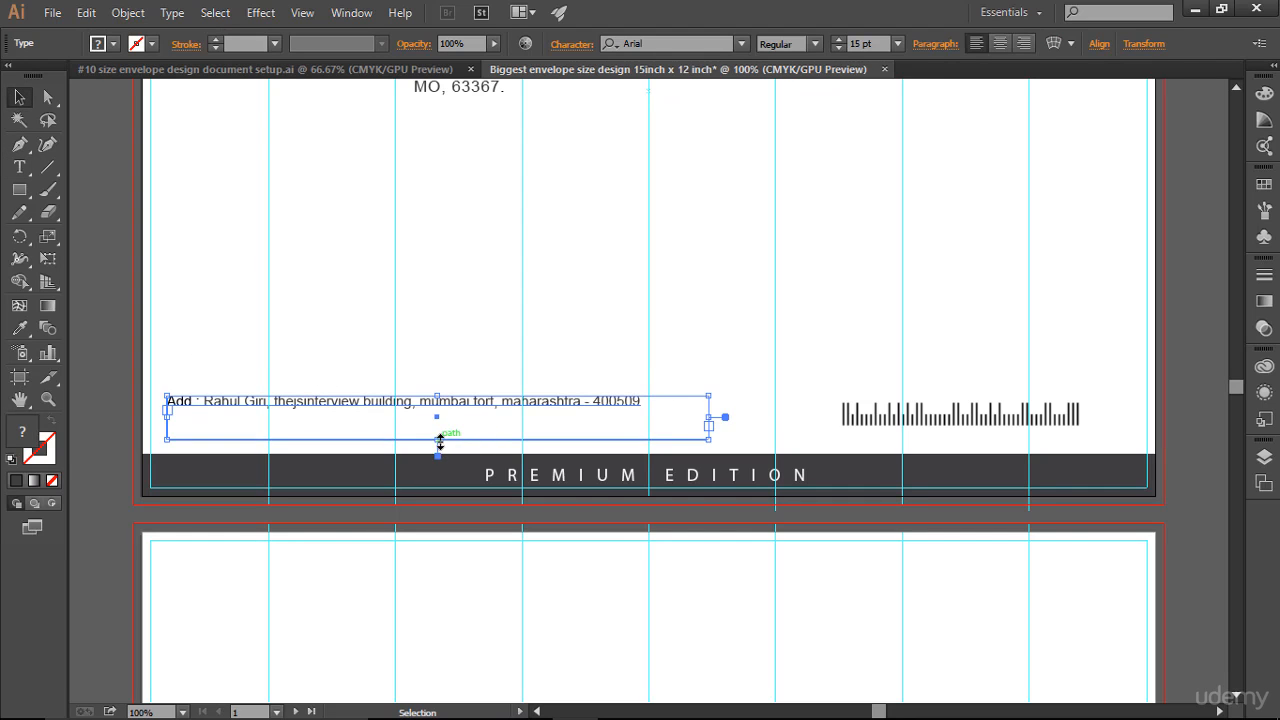
Shorten the sender address text frame from below and nudge it down level with the barcode
{"action": "left_click_drag", "start_coordinate": [437, 439], "coordinate": [440, 424]}
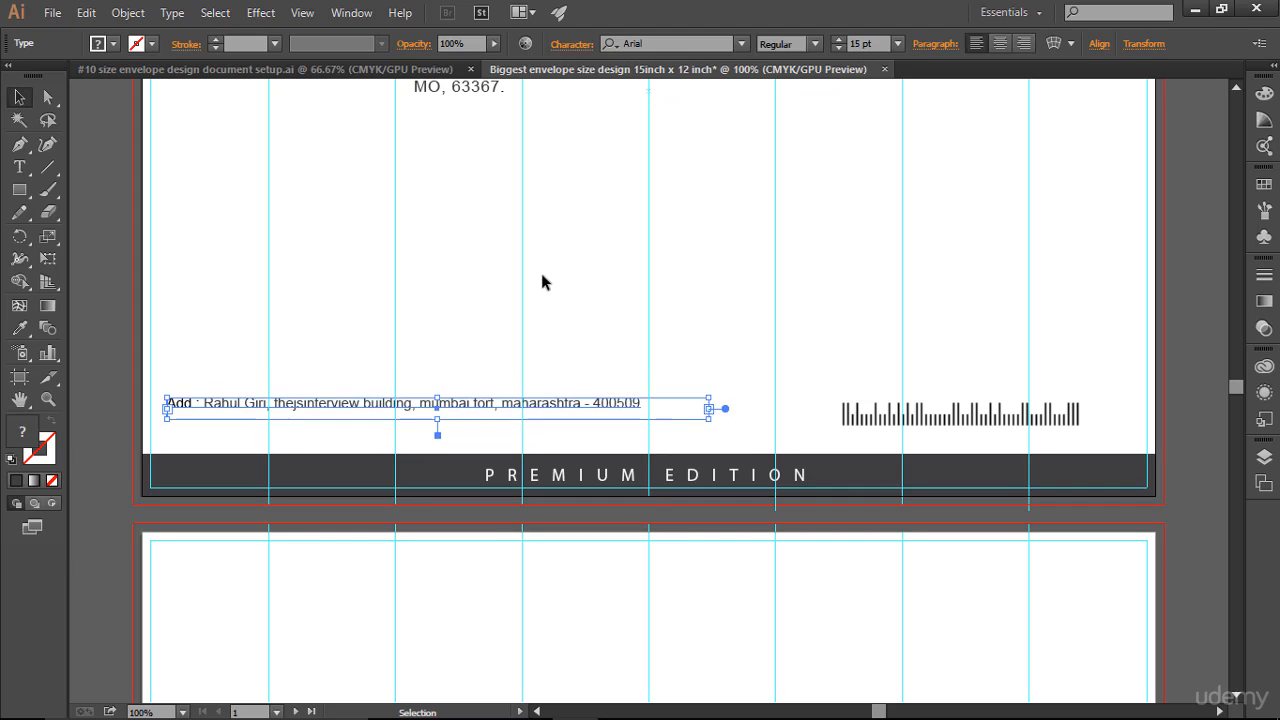
{"action": "key", "text": "Down"}
{"action": "key", "text": "Down"}
{"action": "key", "text": "Down"}
{"action": "key", "text": "Down"}
{"action": "key", "text": "Down"}
{"action": "key", "text": "Down"}
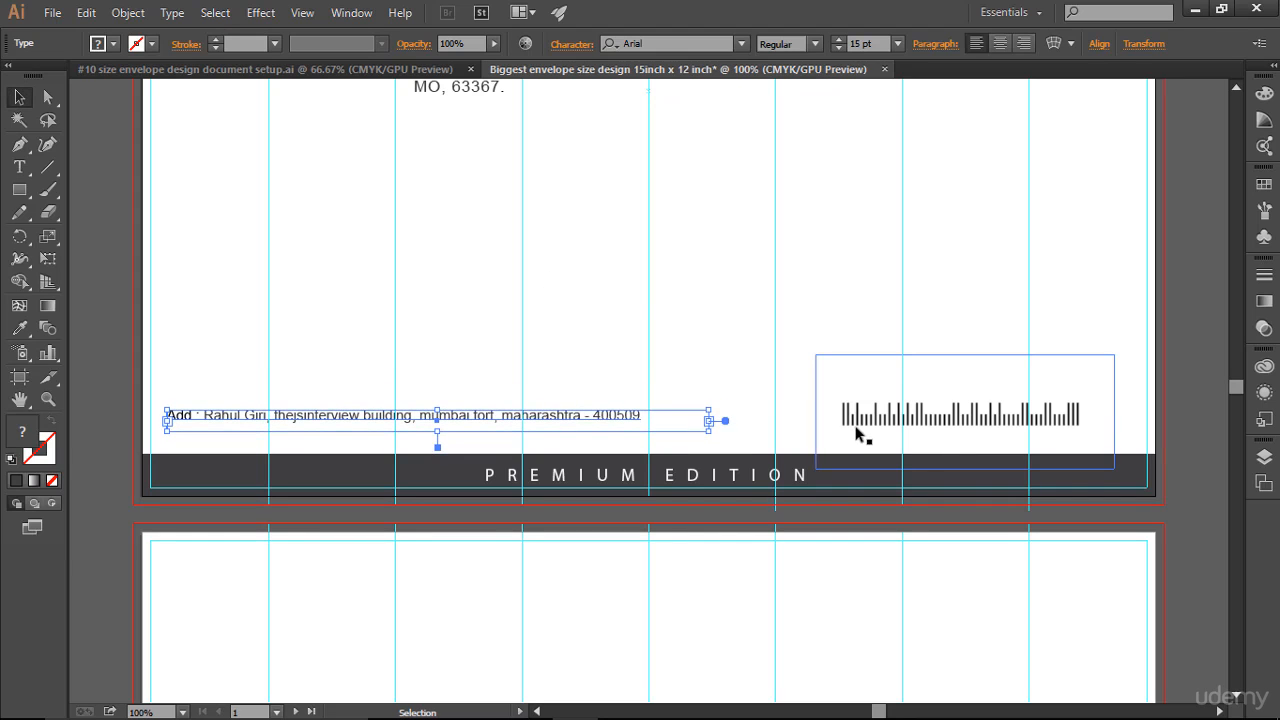
{"action": "left_click", "coordinate": [785, 306]}
Hide the guides and show the whole front artboard
{"action": "scroll", "coordinate": [784, 308], "scroll_direction": "up", "scroll_amount": 6}
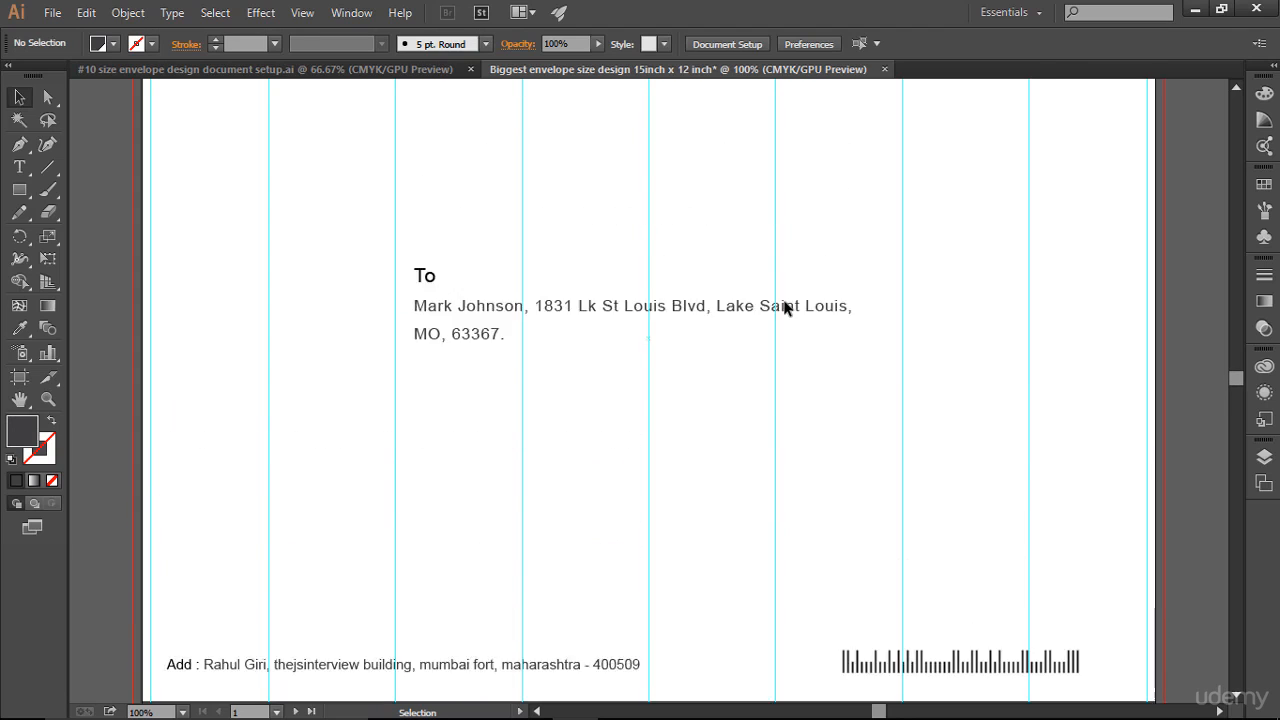
{"action": "key", "text": "ctrl+minus"}
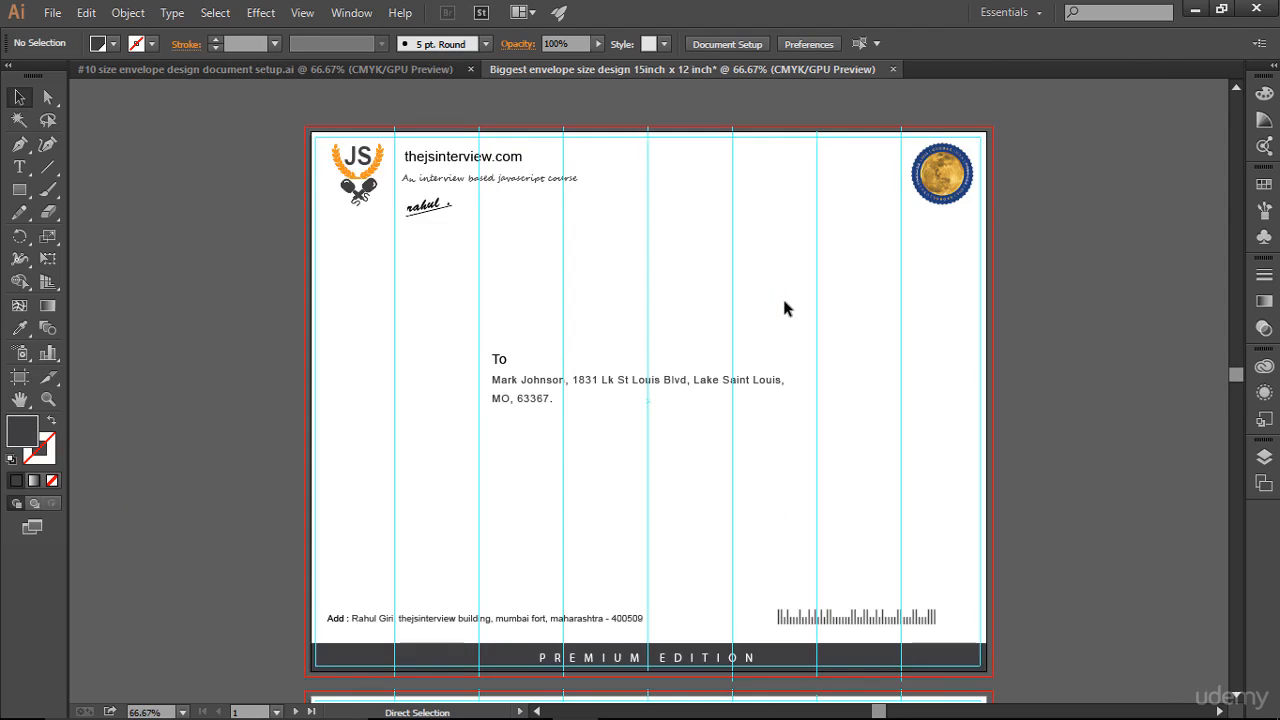
{"action": "key", "text": "ctrl+semicolon"}
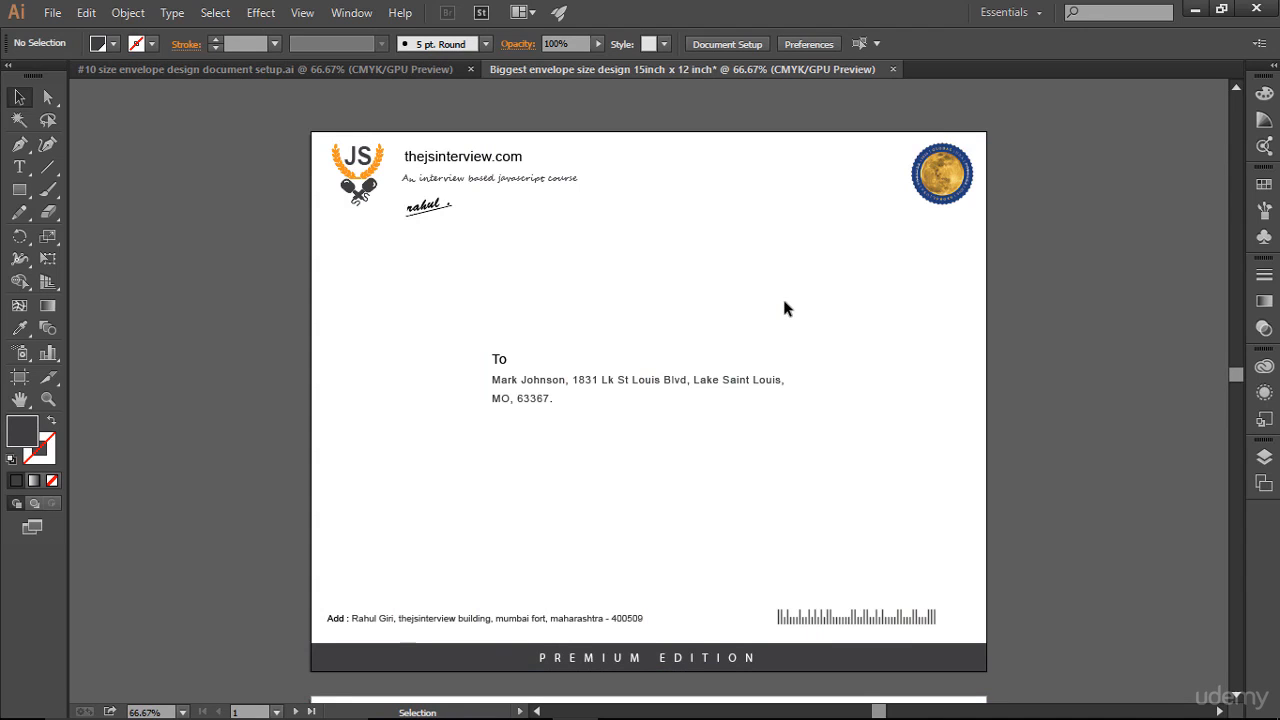
{"action": "left_click_drag", "start_coordinate": [784, 308], "coordinate": [685, 286]}
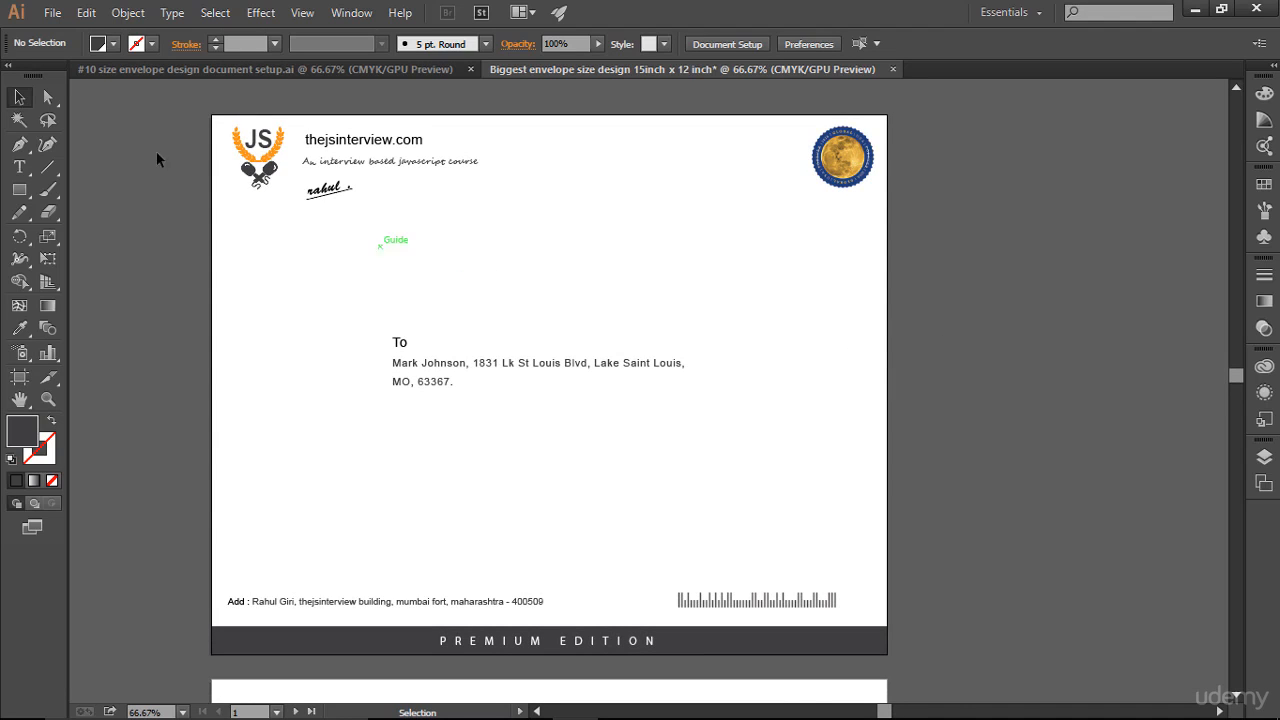
Review the front's logo, seal, recipient address, barcode and sender line, and examine the side flaps in the #10 envelope document
{"action": "left_click_drag", "start_coordinate": [203, 104], "coordinate": [495, 248]}
{"action": "left_click", "coordinate": [697, 298]}
{"action": "left_click_drag", "start_coordinate": [705, 108], "coordinate": [971, 291]}
{"action": "left_click", "coordinate": [824, 350]}
{"action": "left_click_drag", "start_coordinate": [364, 305], "coordinate": [727, 440]}
{"action": "left_click", "coordinate": [936, 452]}
{"action": "left_click_drag", "start_coordinate": [643, 541], "coordinate": [887, 634]}
{"action": "left_click_drag", "start_coordinate": [212, 536], "coordinate": [575, 609]}
{"action": "left_click", "coordinate": [956, 570]}
{"action": "key", "text": "space"}
{"action": "left_click_drag", "start_coordinate": [751, 352], "coordinate": [674, 355]}
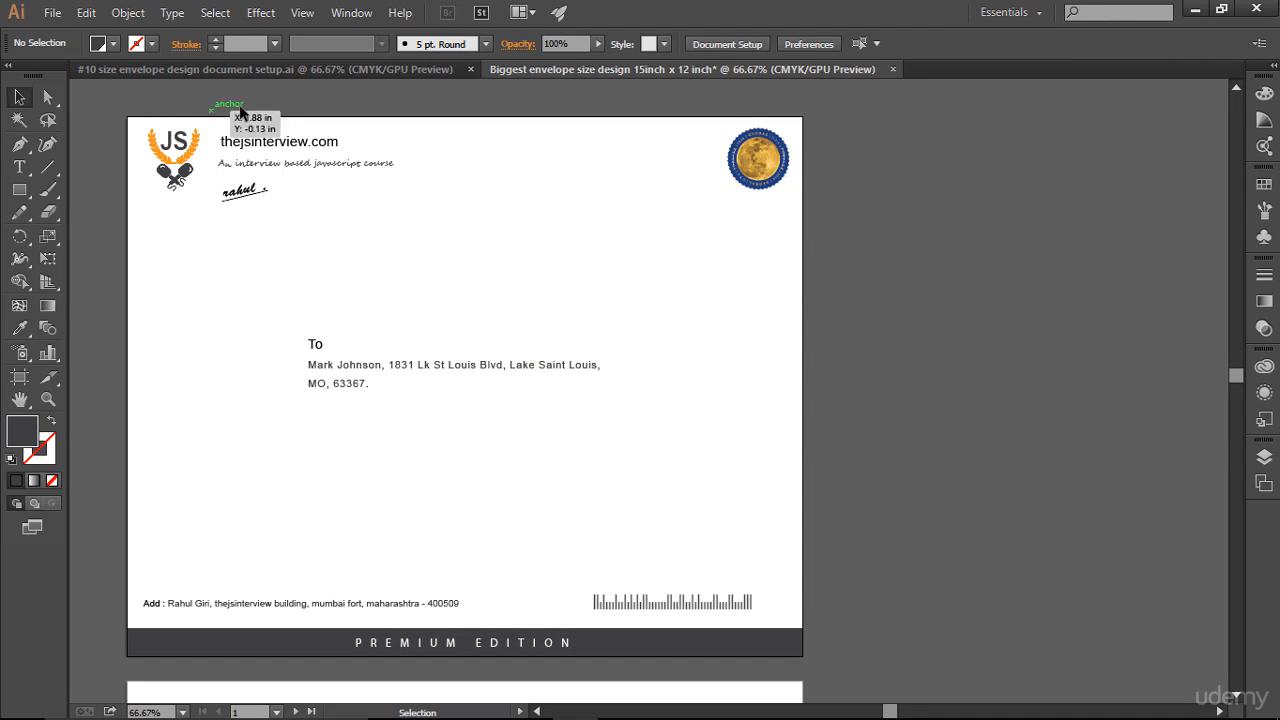
{"action": "left_click", "coordinate": [299, 73]}
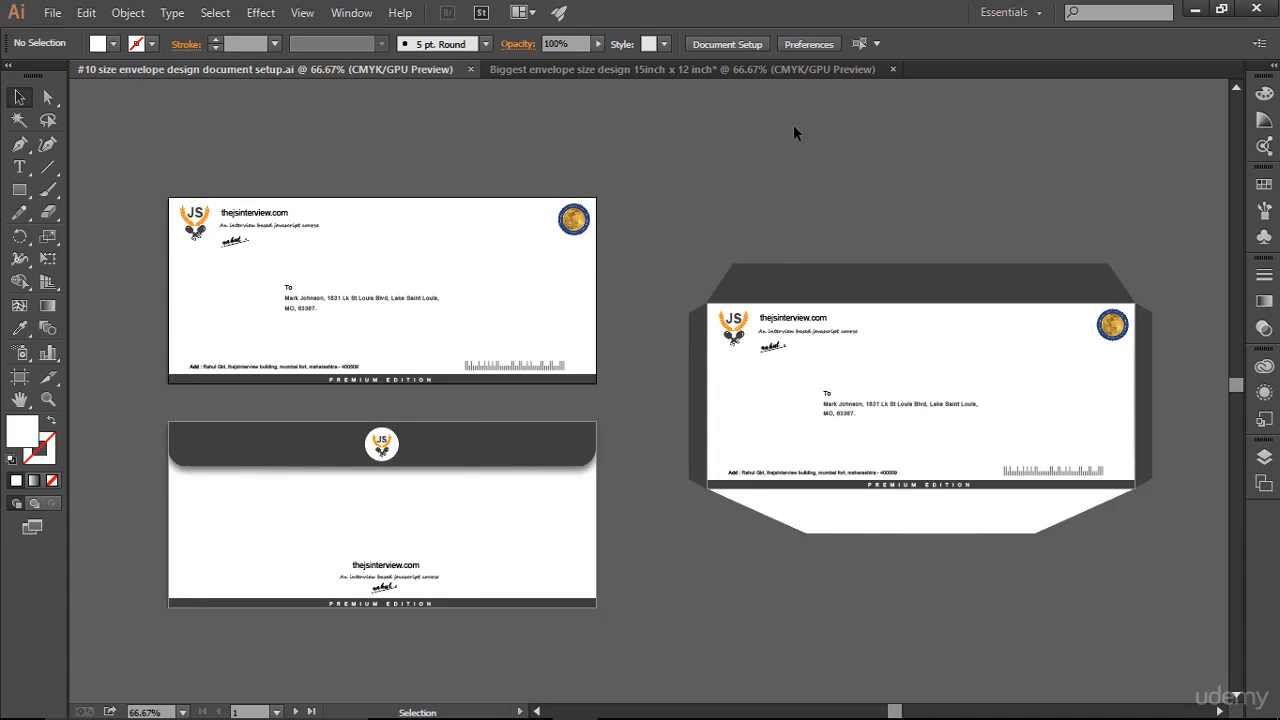
{"action": "left_click", "coordinate": [771, 70]}
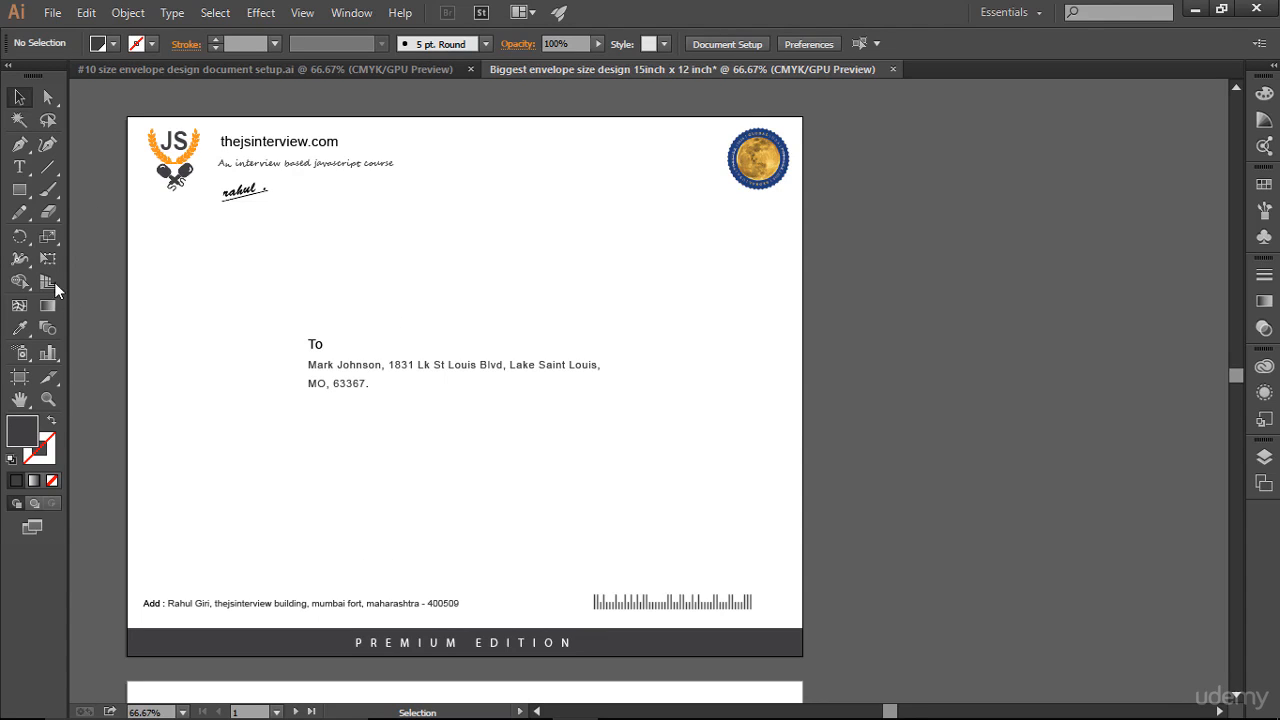
Draw a tall dark rectangle about 2.5 x 11.25 in beside the front artboard's right edge
{"action": "left_click", "coordinate": [19, 189]}
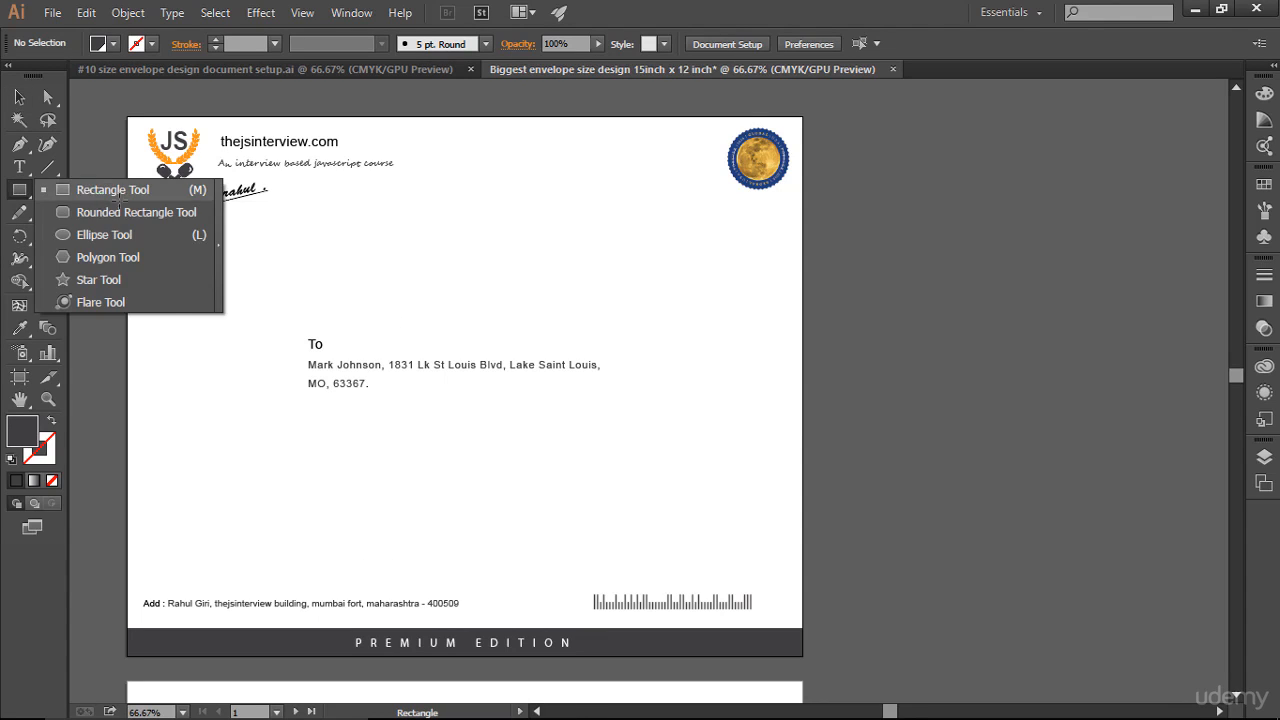
{"action": "left_click", "coordinate": [116, 197]}
{"action": "left_click_drag", "start_coordinate": [839, 122], "coordinate": [973, 545]}
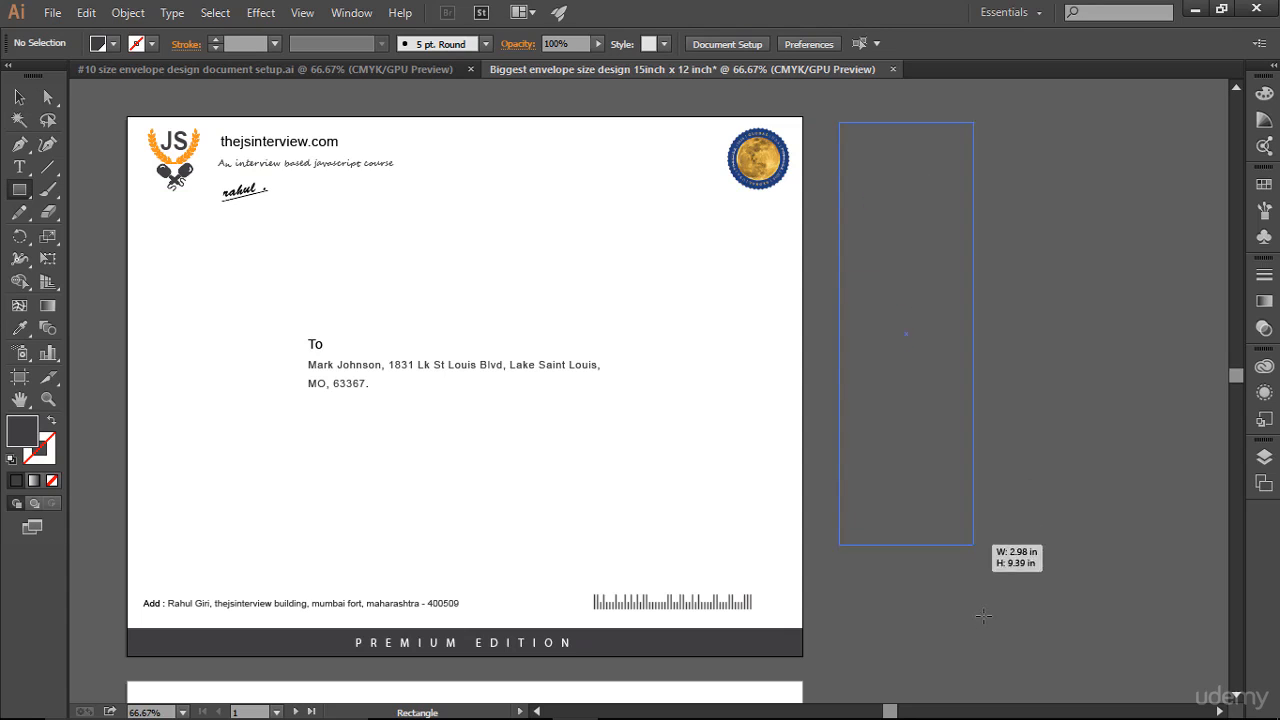
{"action": "mouse_move", "coordinate": [983, 616]}
{"action": "left_mouse_down"}
{"action": "mouse_move", "coordinate": [955, 705]}
{"action": "mouse_move", "coordinate": [951, 628]}
{"action": "left_mouse_up"}
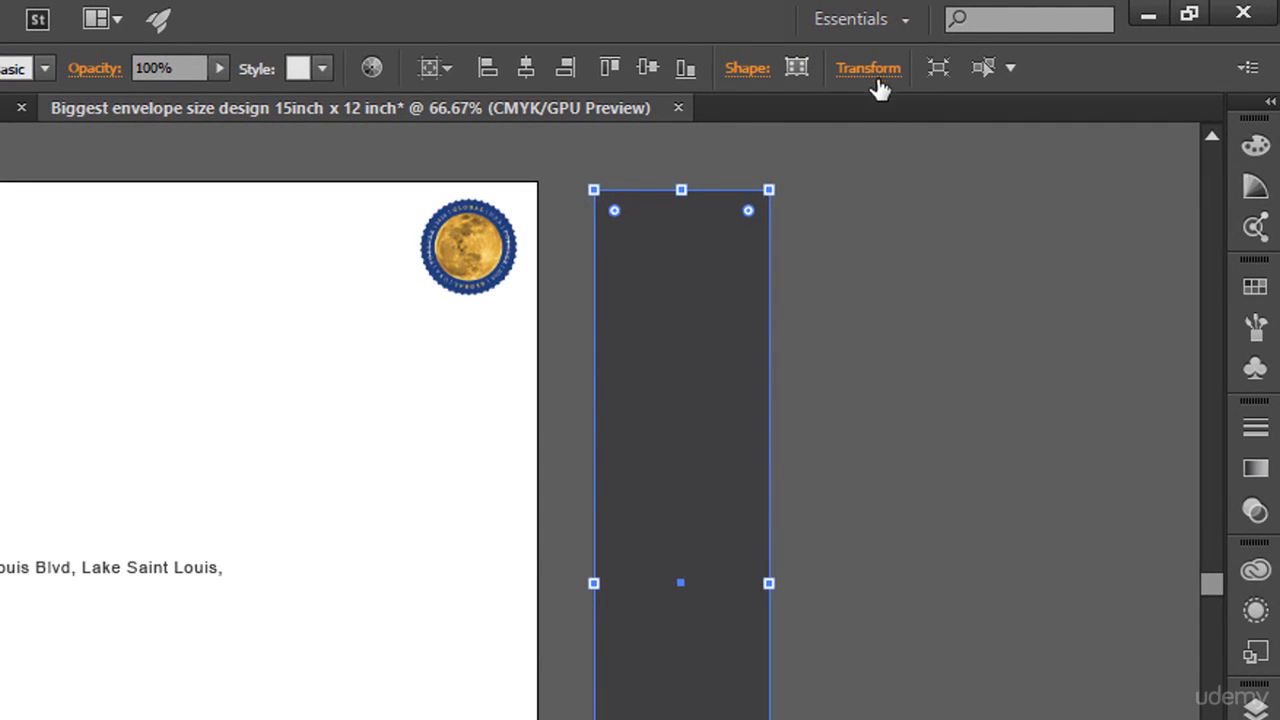
Set the rectangle's width to 2.5 in and its height to 12 in
{"action": "left_click", "coordinate": [876, 79]}
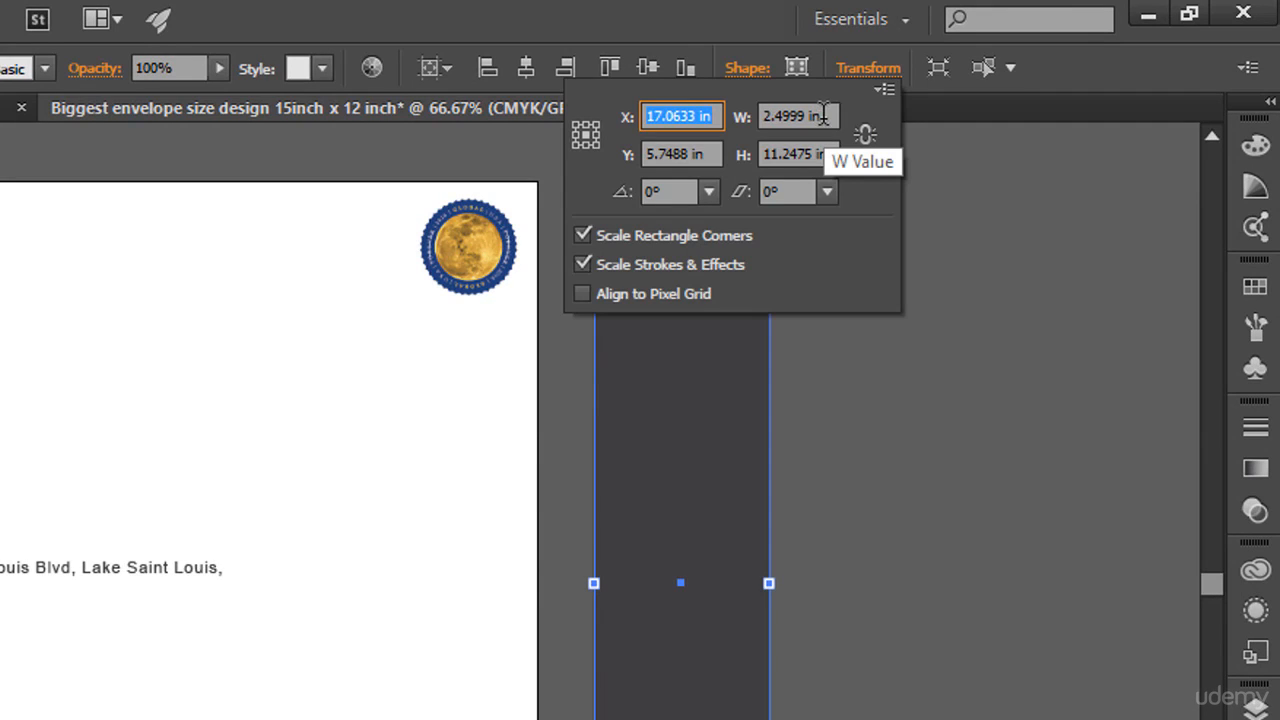
{"action": "left_click_drag", "start_coordinate": [818, 116], "coordinate": [762, 106]}
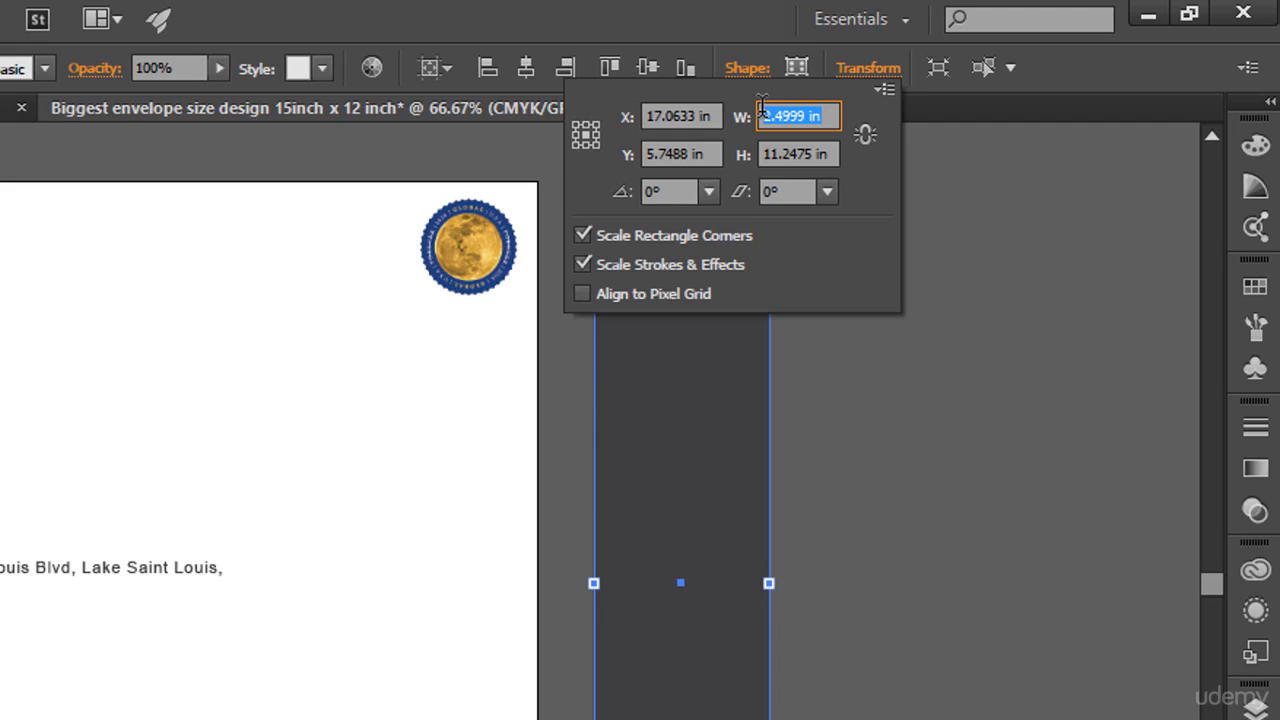
{"action": "type", "text": "2"}
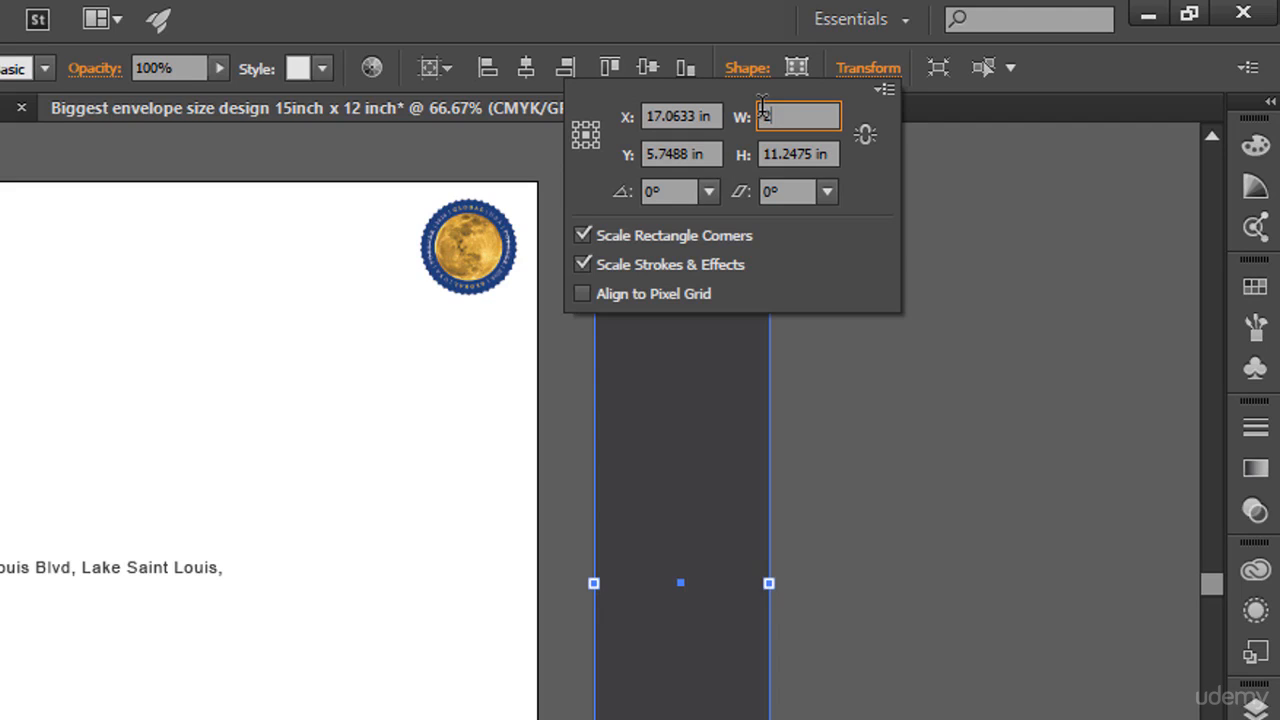
{"action": "type", "text": ".5"}
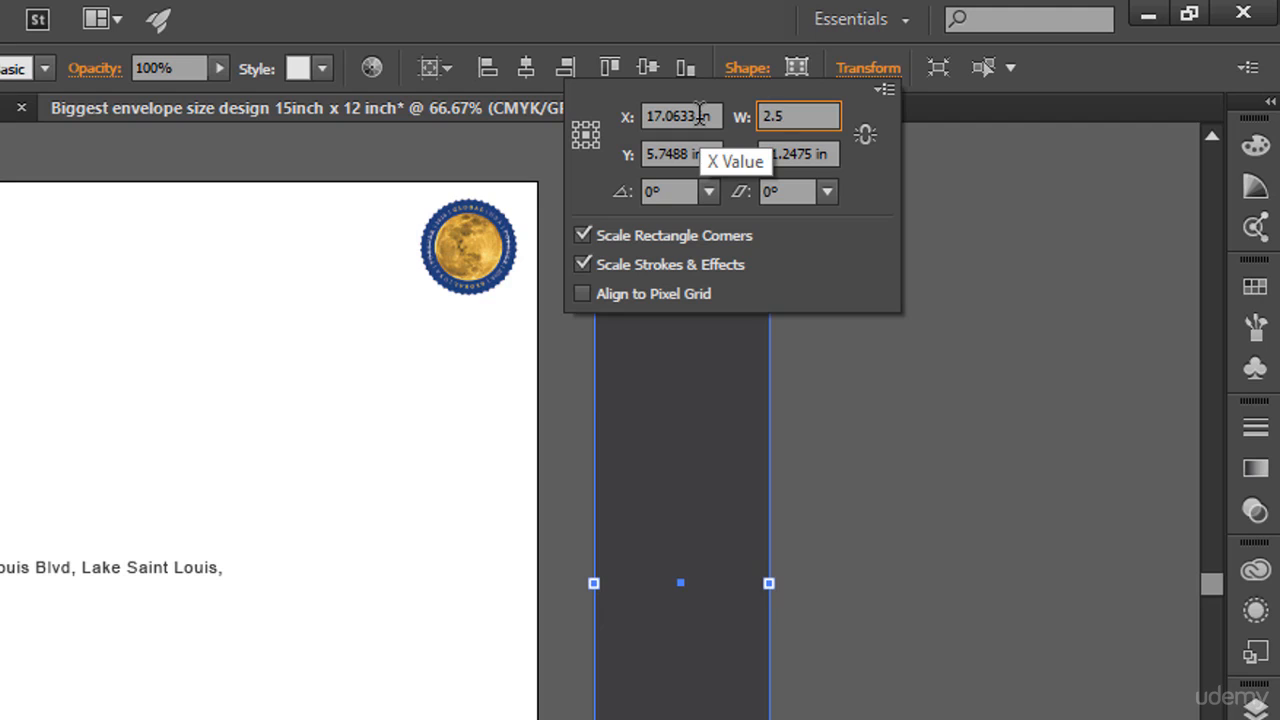
{"action": "key", "text": "Return"}
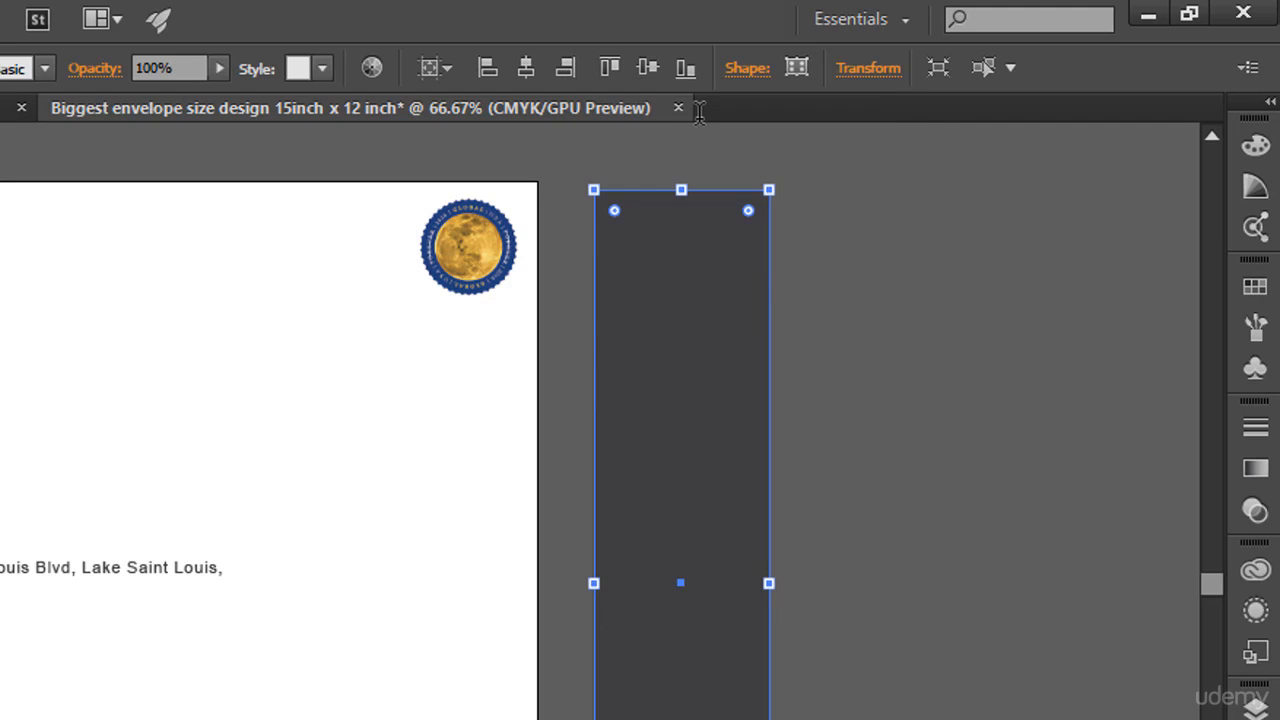
{"action": "left_click", "coordinate": [866, 70]}
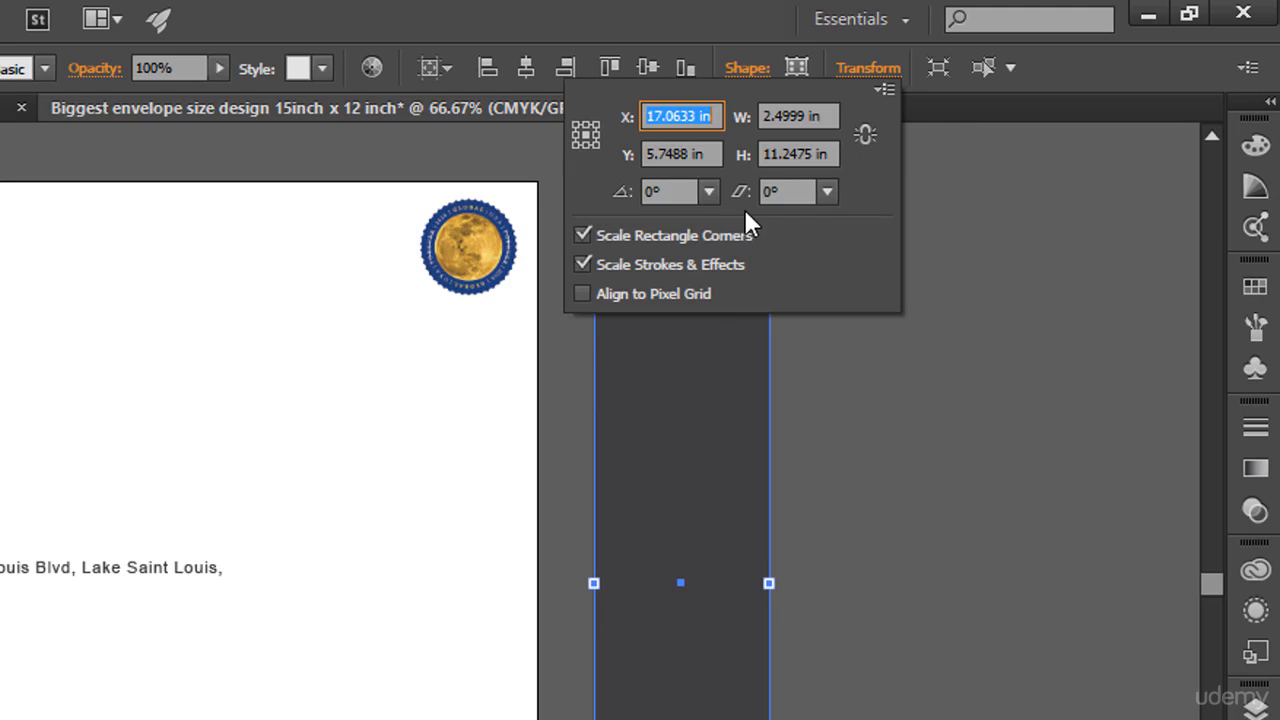
{"action": "left_click", "coordinate": [826, 157]}
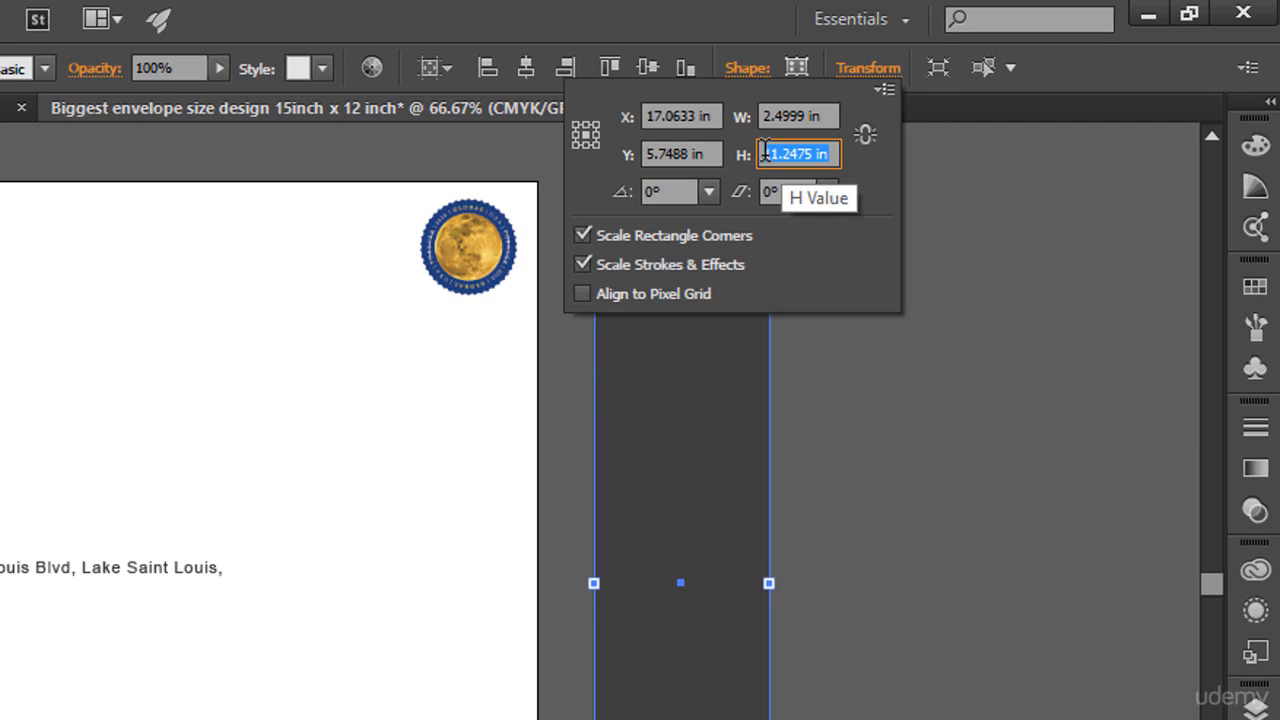
{"action": "key", "text": "BackSpace"}
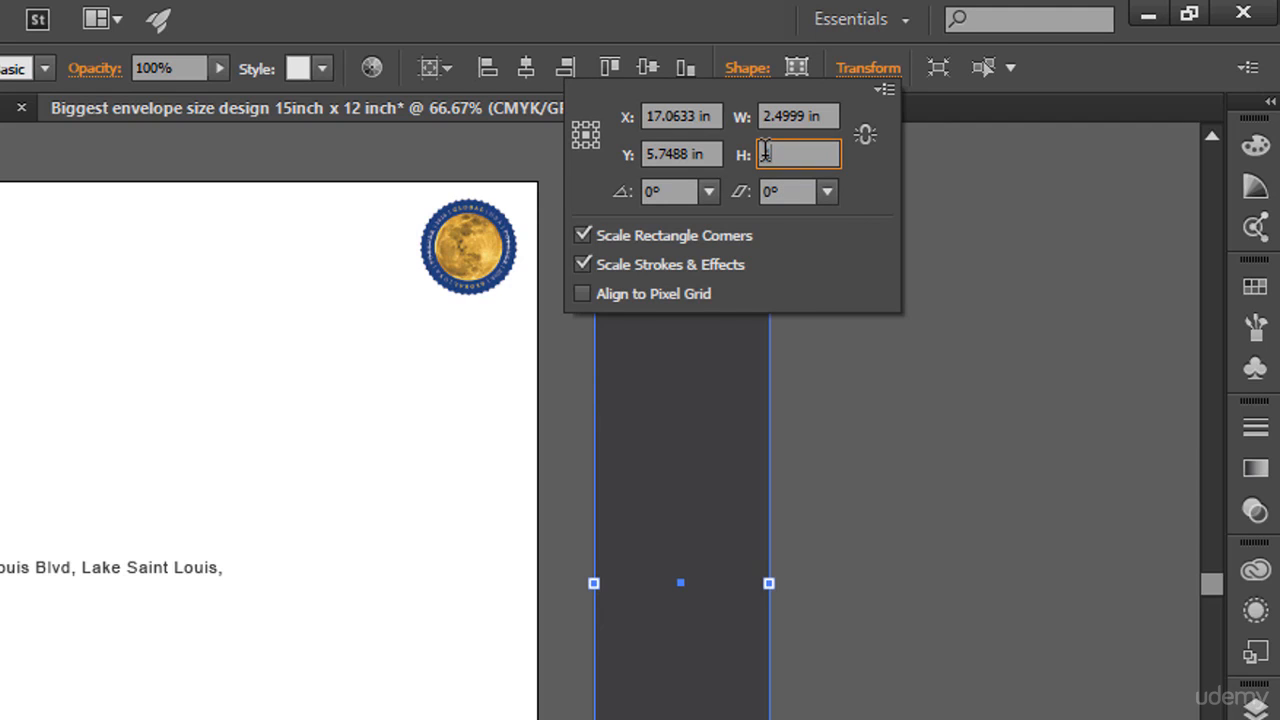
{"action": "type", "text": "12"}
{"action": "key", "text": "Return"}
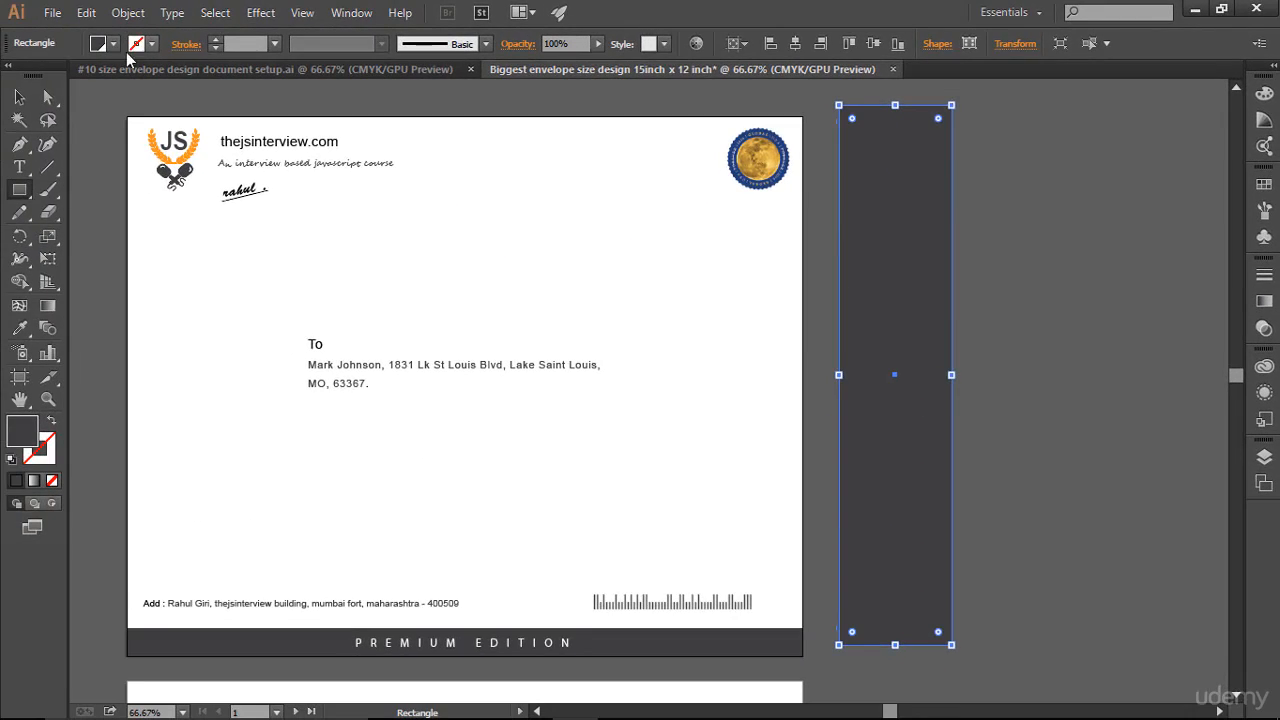
Move the rectangle flush against the front artboard's right edge, aligned with its top and bottom
{"action": "left_click", "coordinate": [18, 97]}
{"action": "left_click_drag", "start_coordinate": [931, 287], "coordinate": [894, 298]}
{"action": "left_click", "coordinate": [1035, 289]}
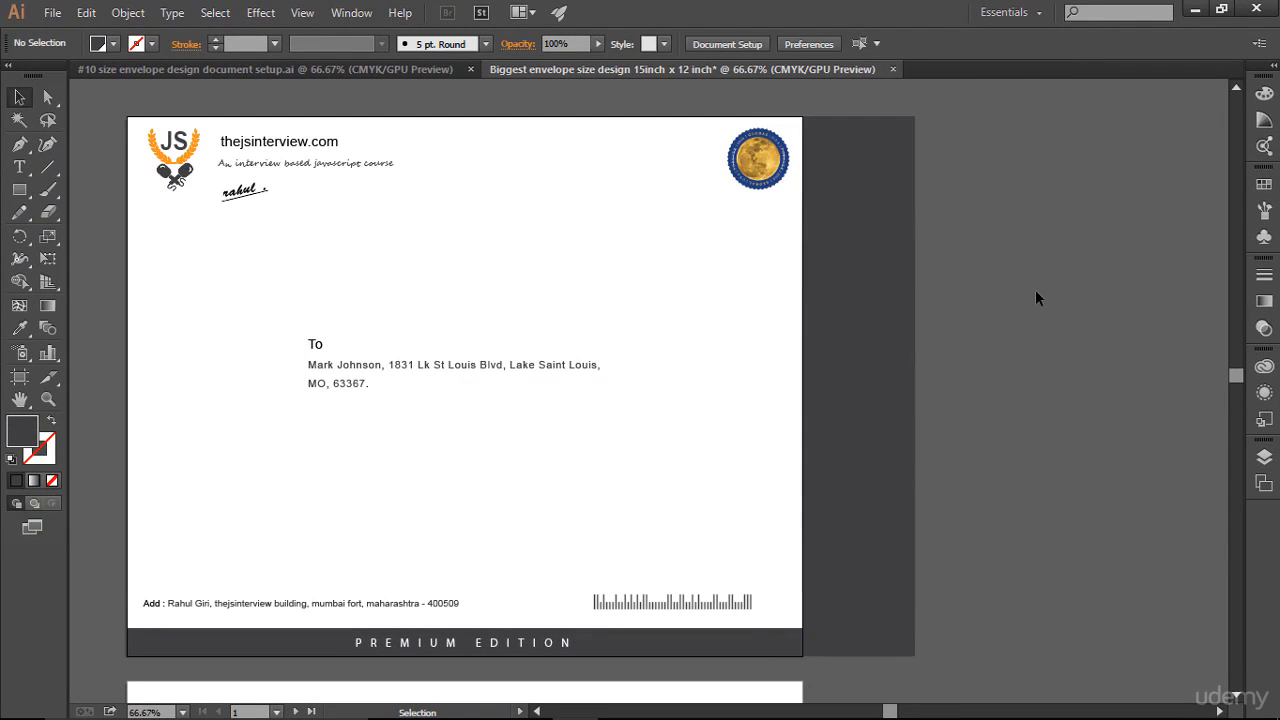
Taper the side rectangle into a flap with Perspective Distort, moving both outer corners symmetrically inward
{"action": "left_click", "coordinate": [866, 304]}
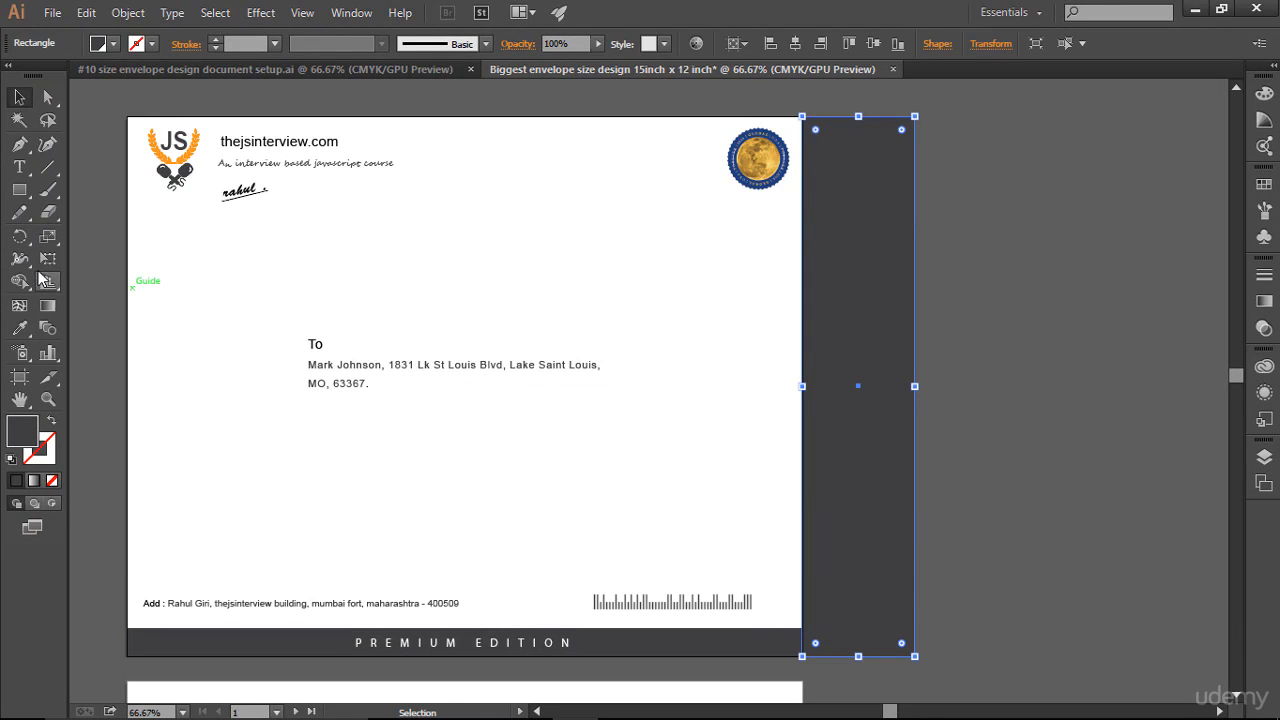
{"action": "left_click", "coordinate": [48, 258]}
{"action": "left_click", "coordinate": [117, 283]}
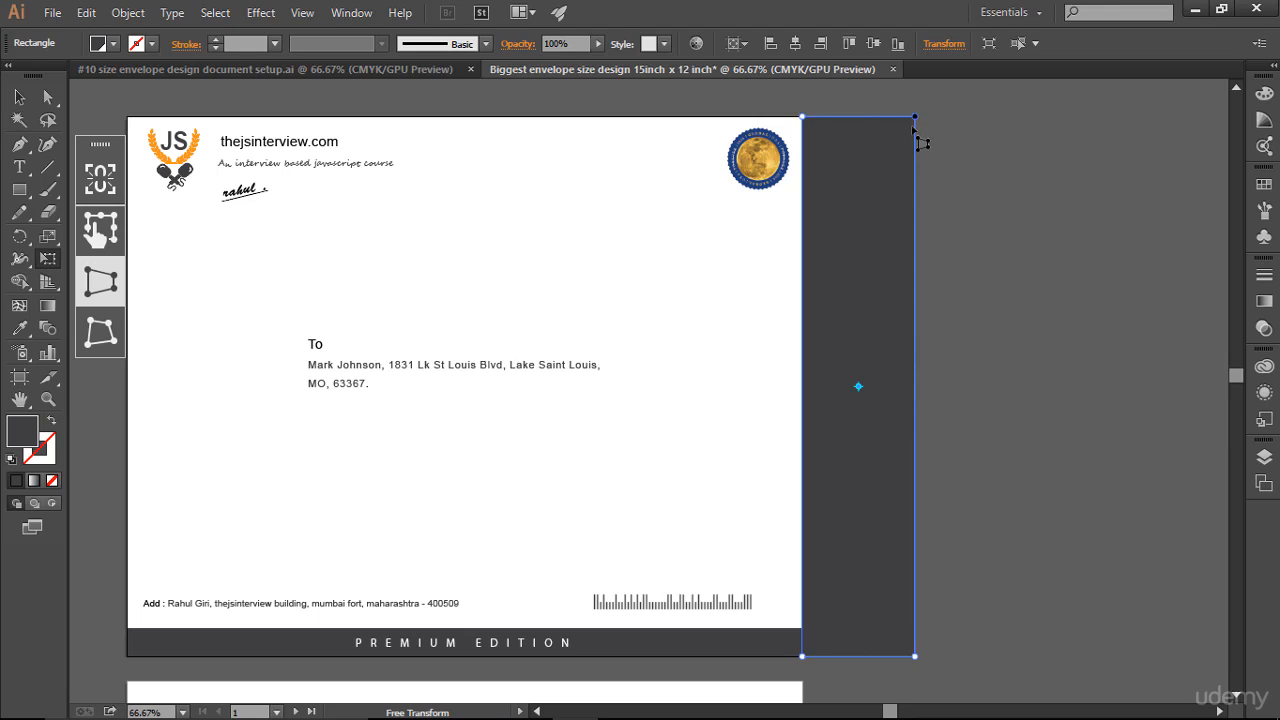
{"action": "left_click_drag", "start_coordinate": [914, 118], "coordinate": [908, 137]}
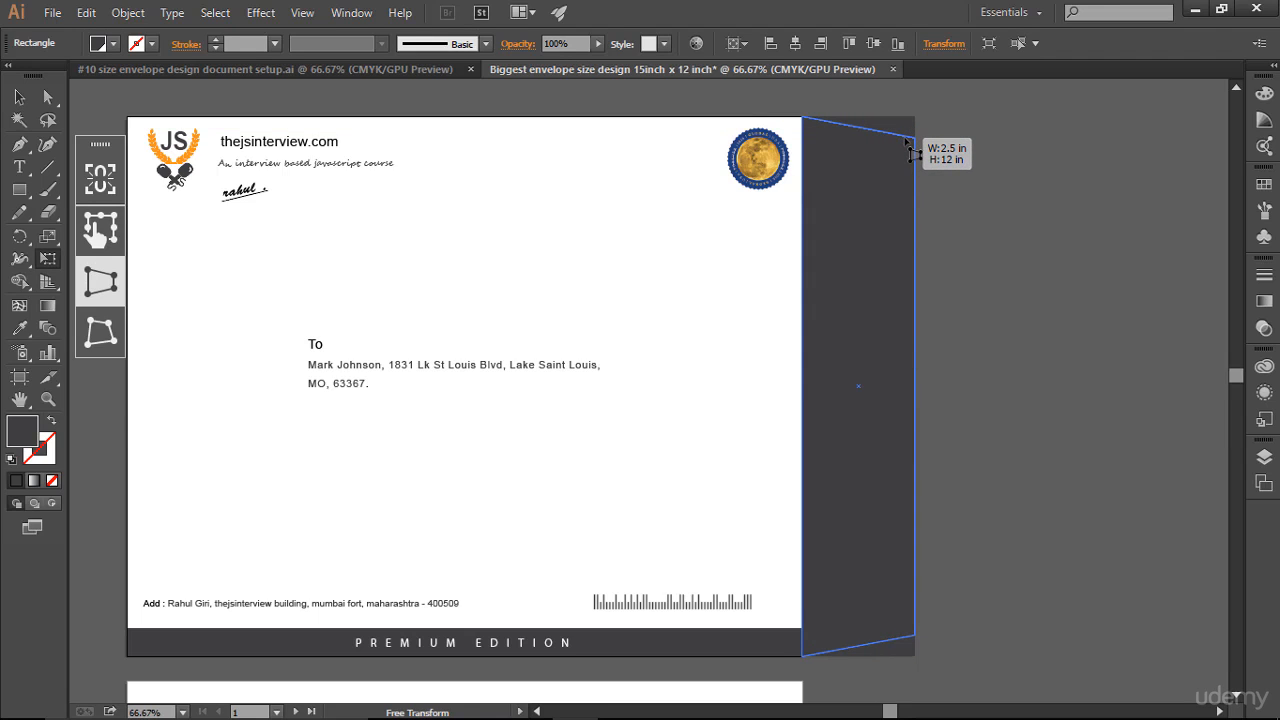
{"action": "left_click_drag", "start_coordinate": [912, 152], "coordinate": [906, 160]}
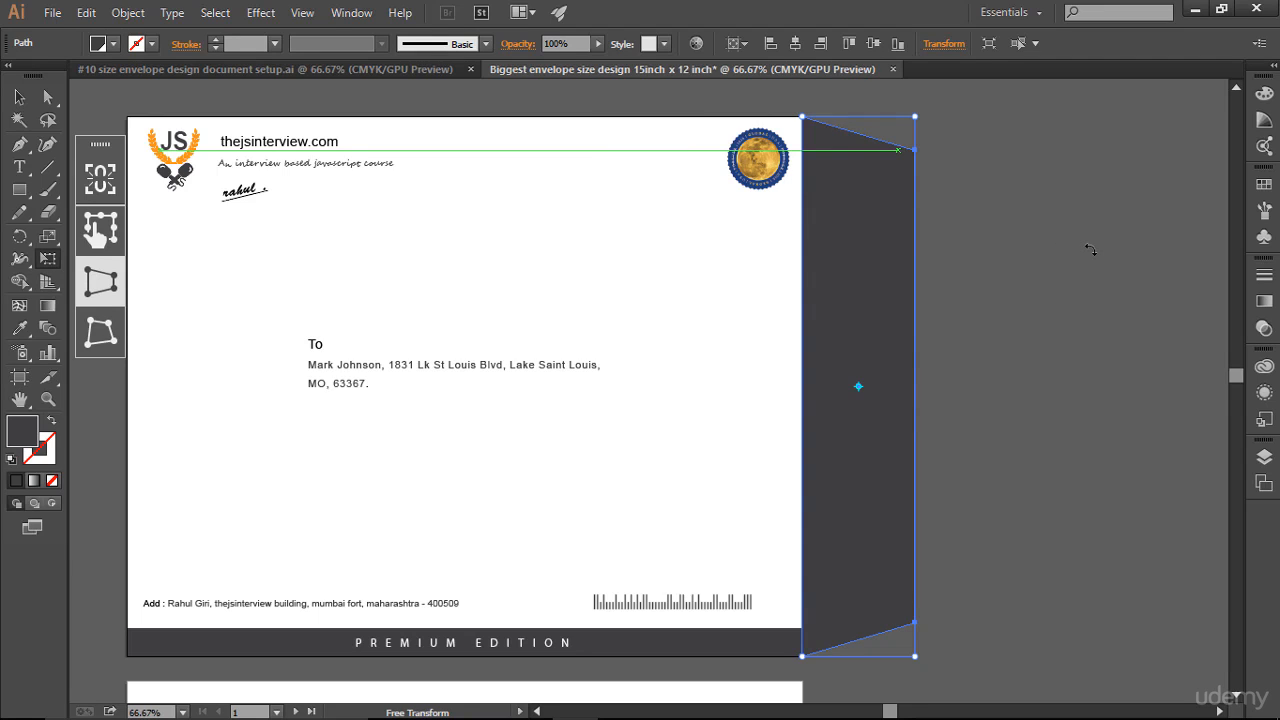
{"action": "left_click", "coordinate": [18, 97]}
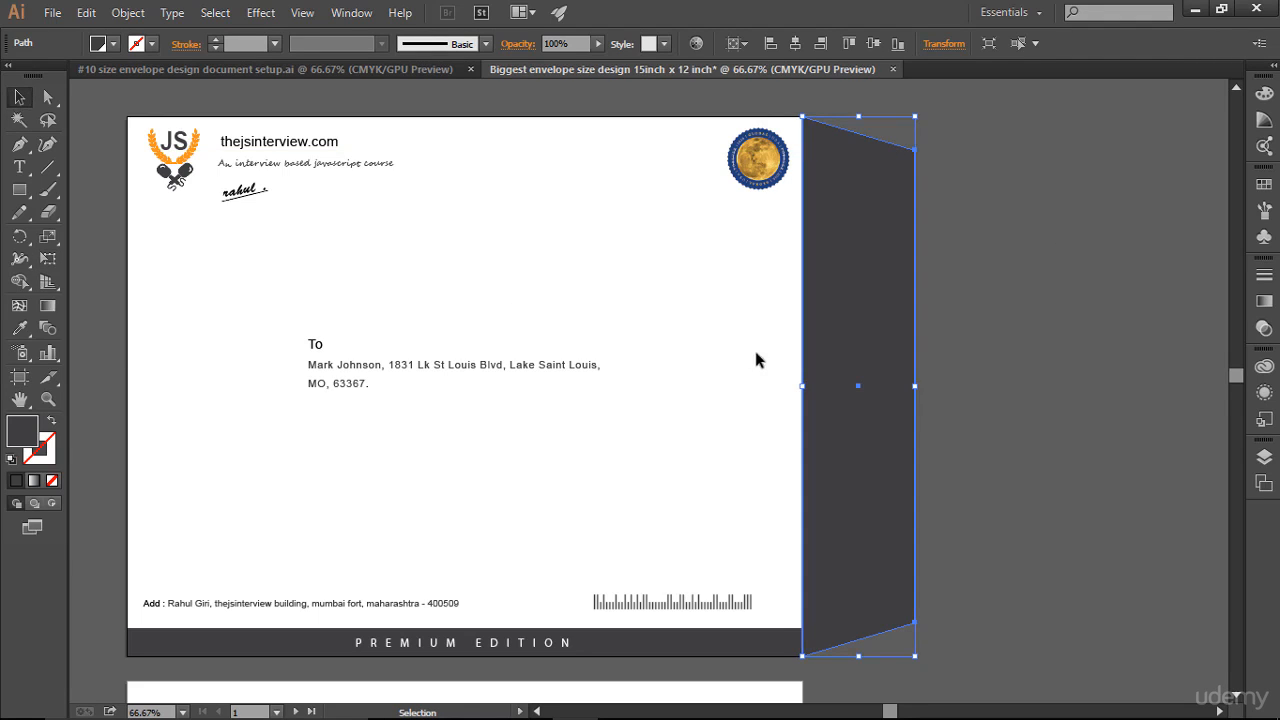
{"action": "left_click", "coordinate": [1065, 387]}
Move the tapered flap from the right edge onto the middle of the front artboard
{"action": "scroll", "coordinate": [1065, 387], "scroll_direction": "down", "scroll_amount": 3}
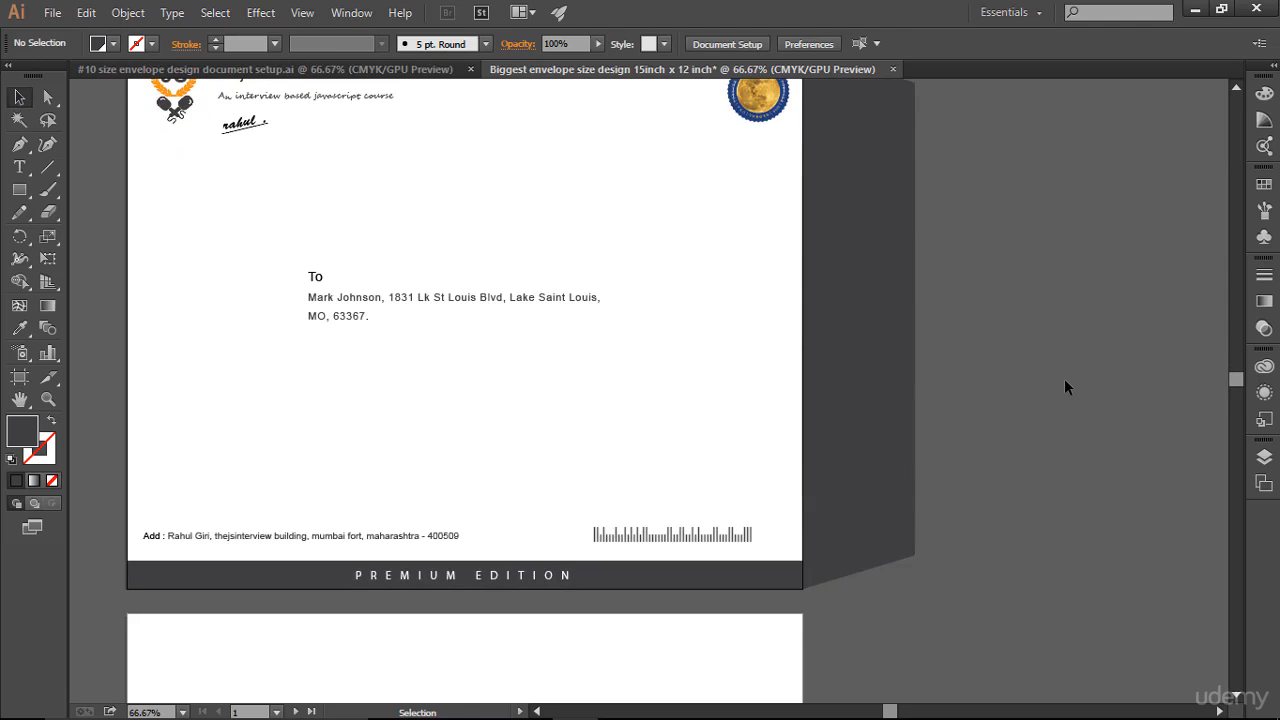
{"action": "scroll", "coordinate": [1065, 387], "scroll_direction": "up", "scroll_amount": 2}
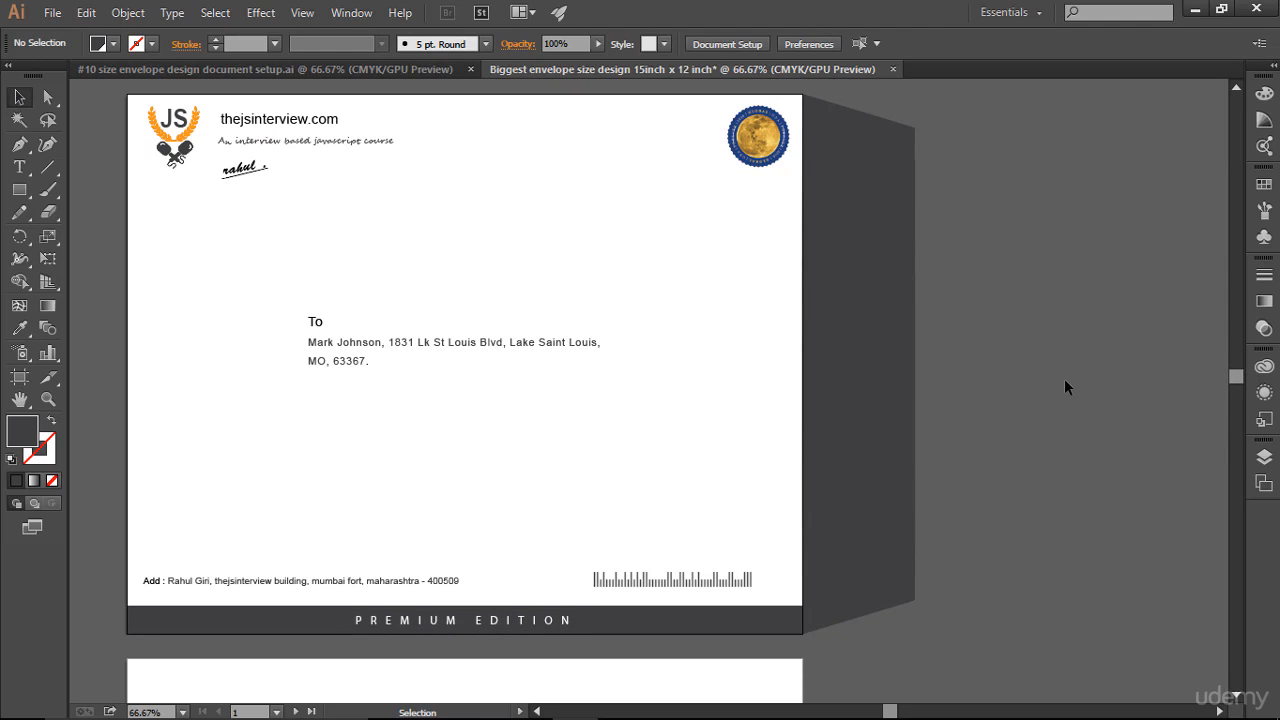
{"action": "left_click", "coordinate": [870, 368]}
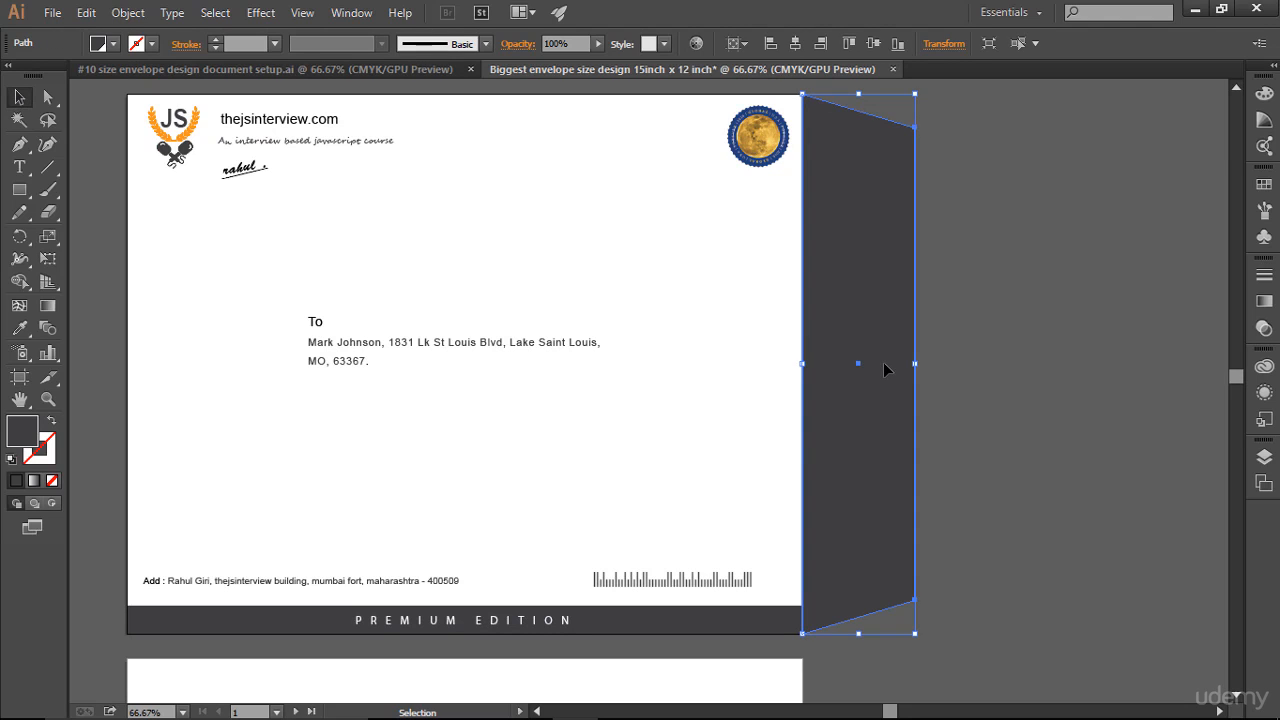
{"action": "left_click_drag", "start_coordinate": [840, 303], "coordinate": [502, 314]}
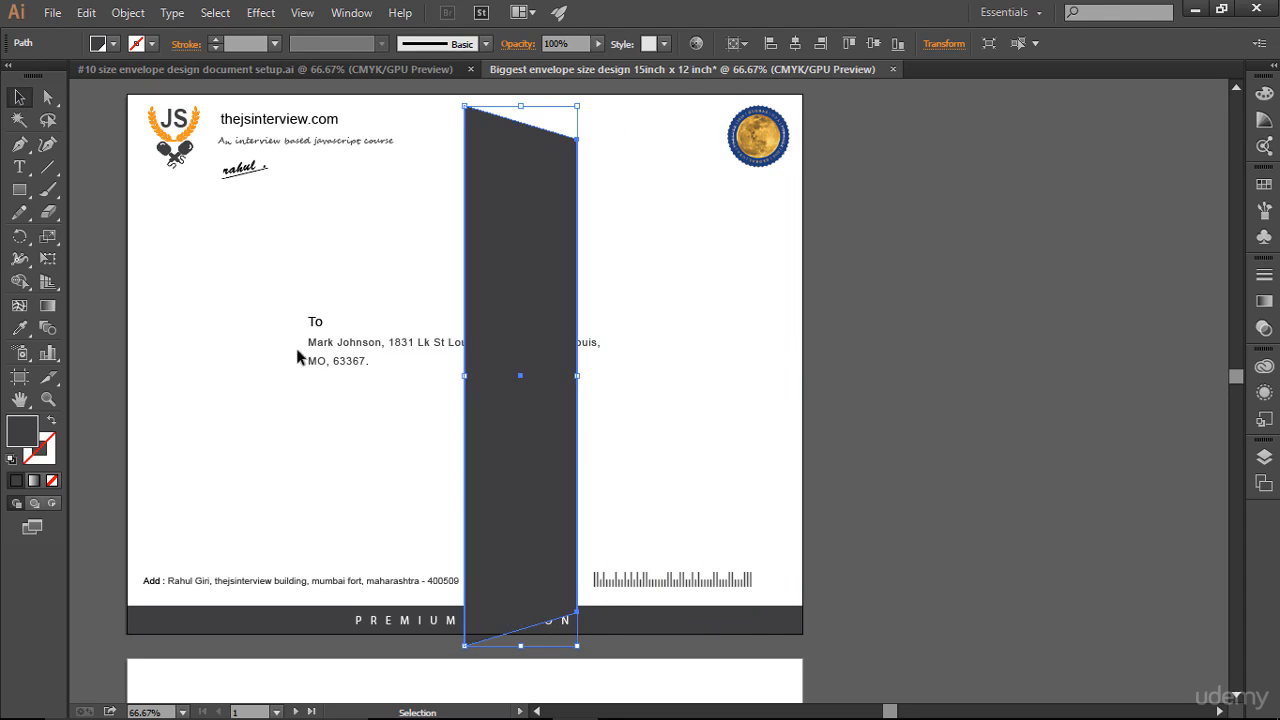
Show the grid and draw a triangular flap with the Pen tool, its base spanning the front artboard's full right edge and its apex outward
{"action": "left_click", "coordinate": [19, 190]}
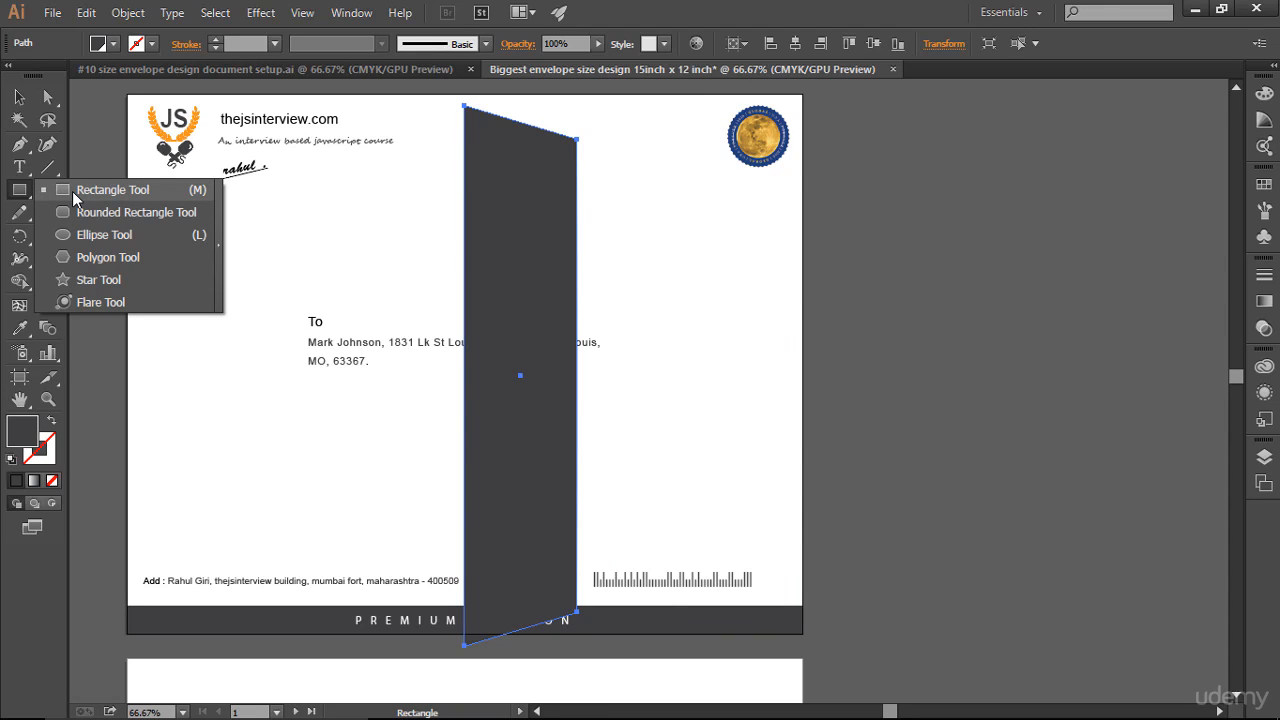
{"action": "left_click", "coordinate": [23, 149]}
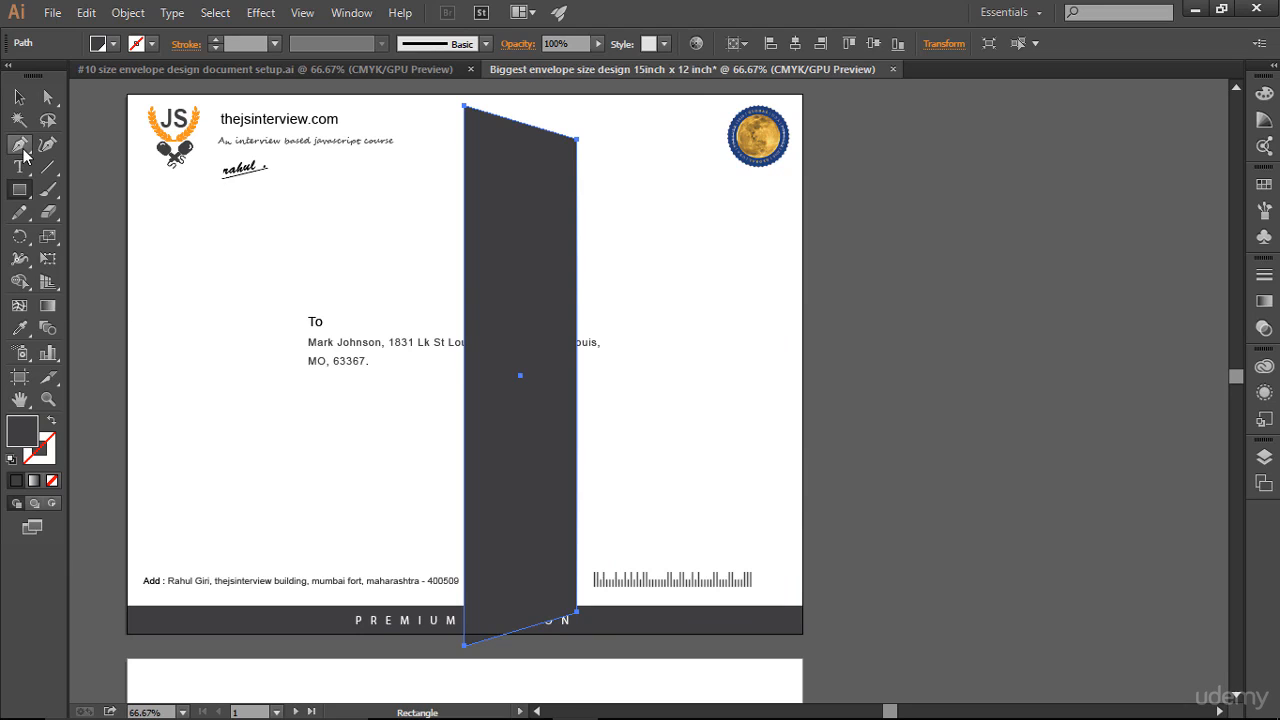
{"action": "left_click", "coordinate": [23, 149]}
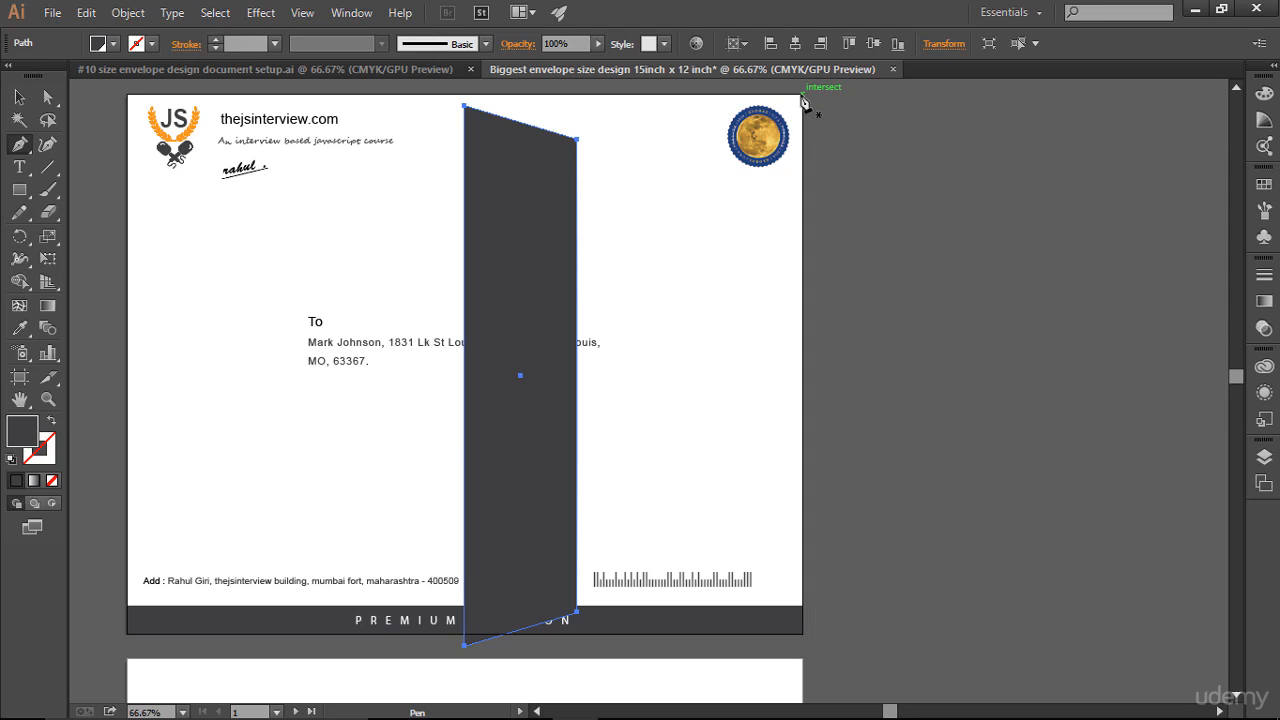
{"action": "key", "text": "ctrl"}
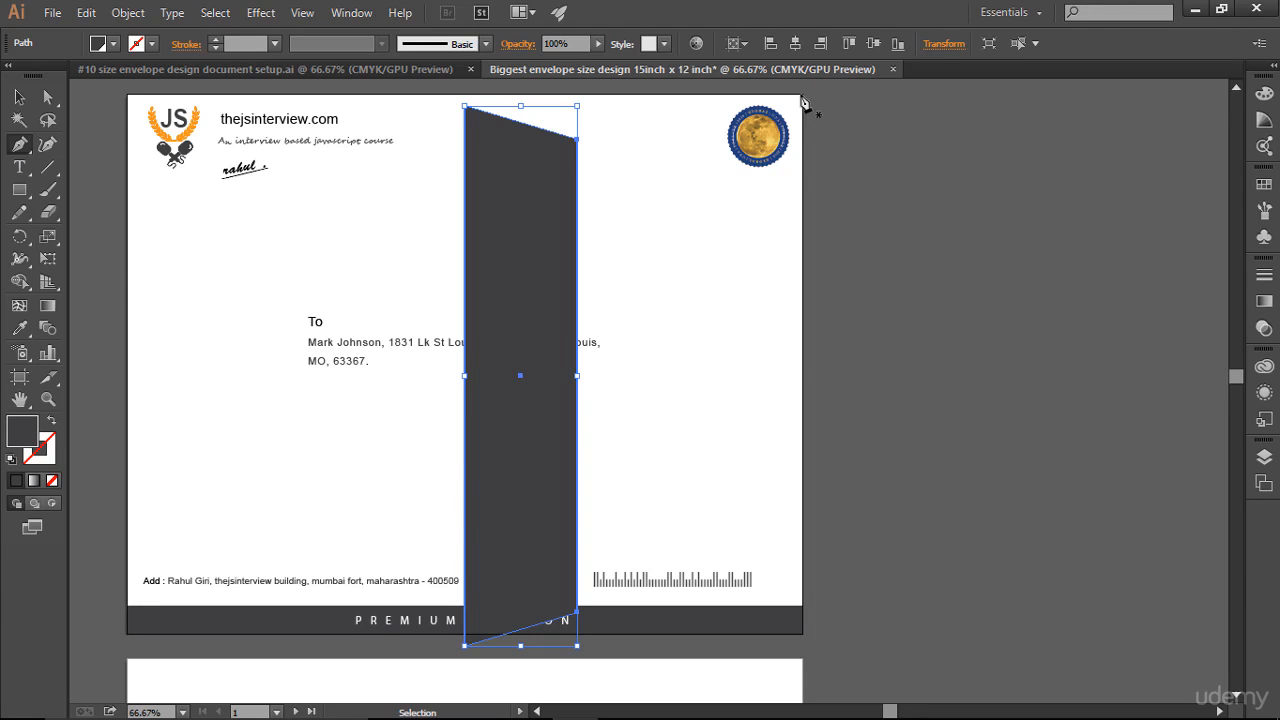
{"action": "key", "text": "ctrl+apostrophe"}
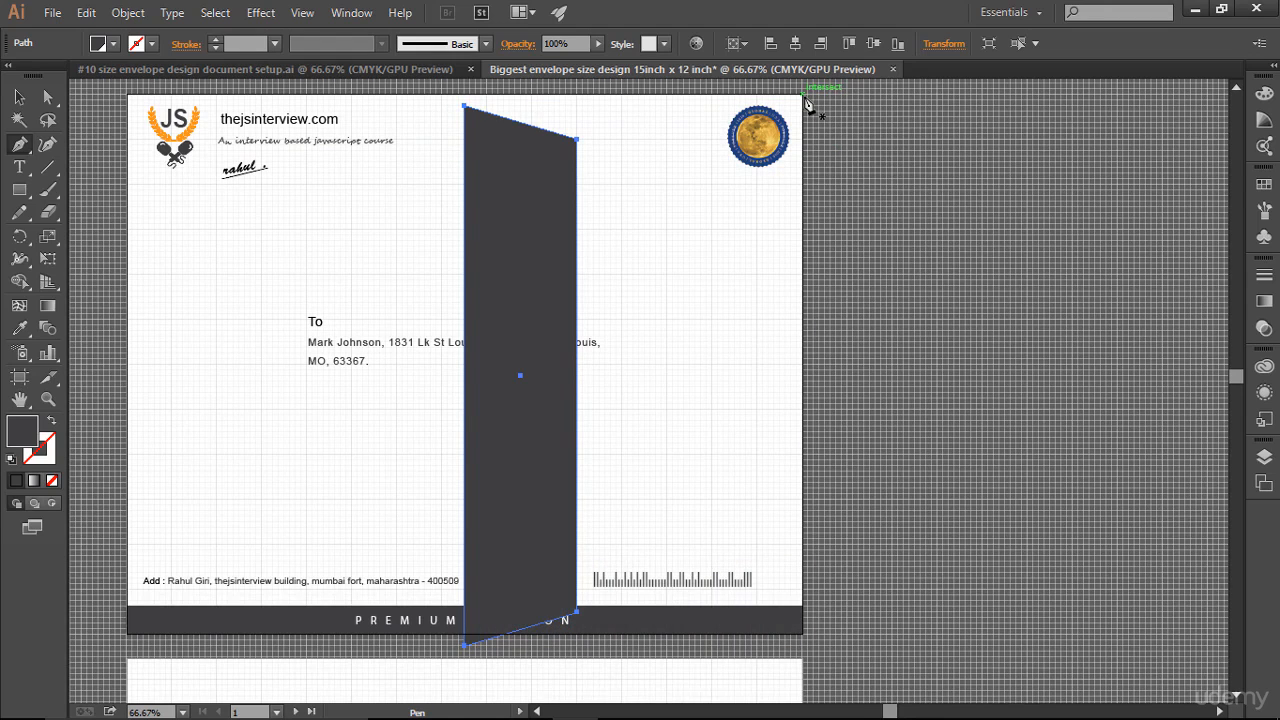
{"action": "left_click", "coordinate": [806, 97], "text": "ctrl"}
{"action": "left_click", "coordinate": [803, 92]}
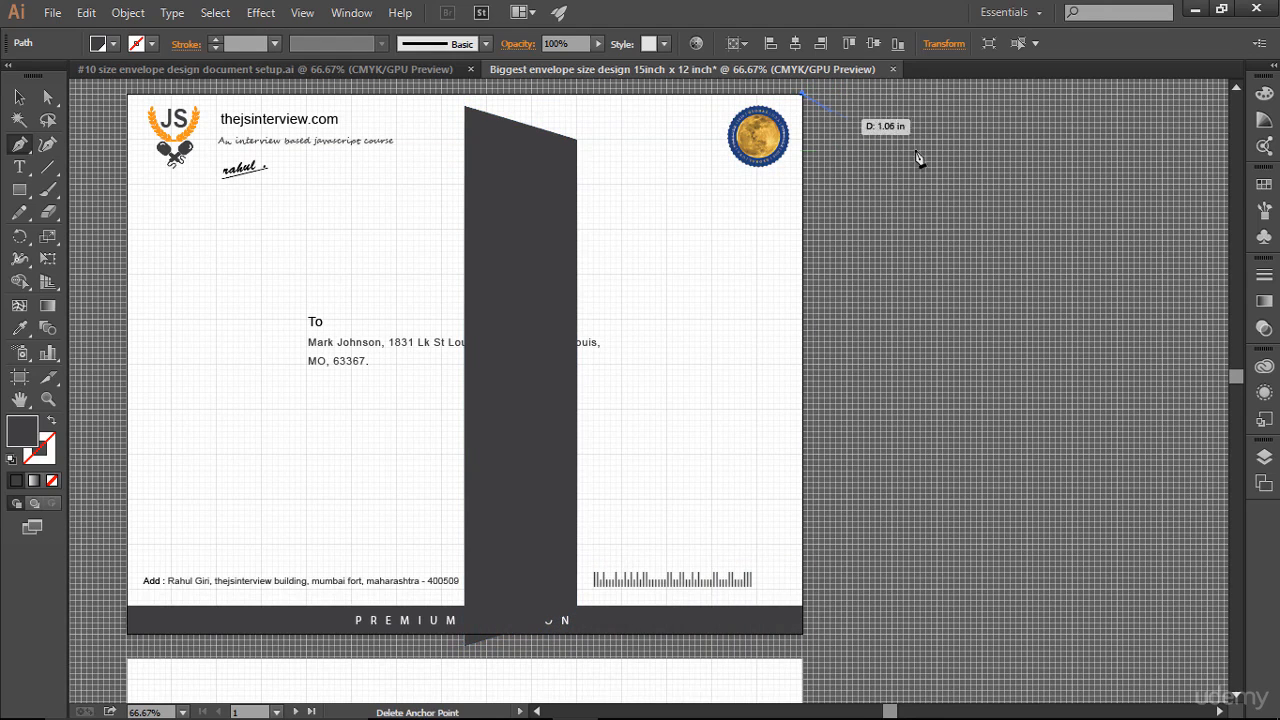
{"action": "left_click", "coordinate": [1075, 367]}
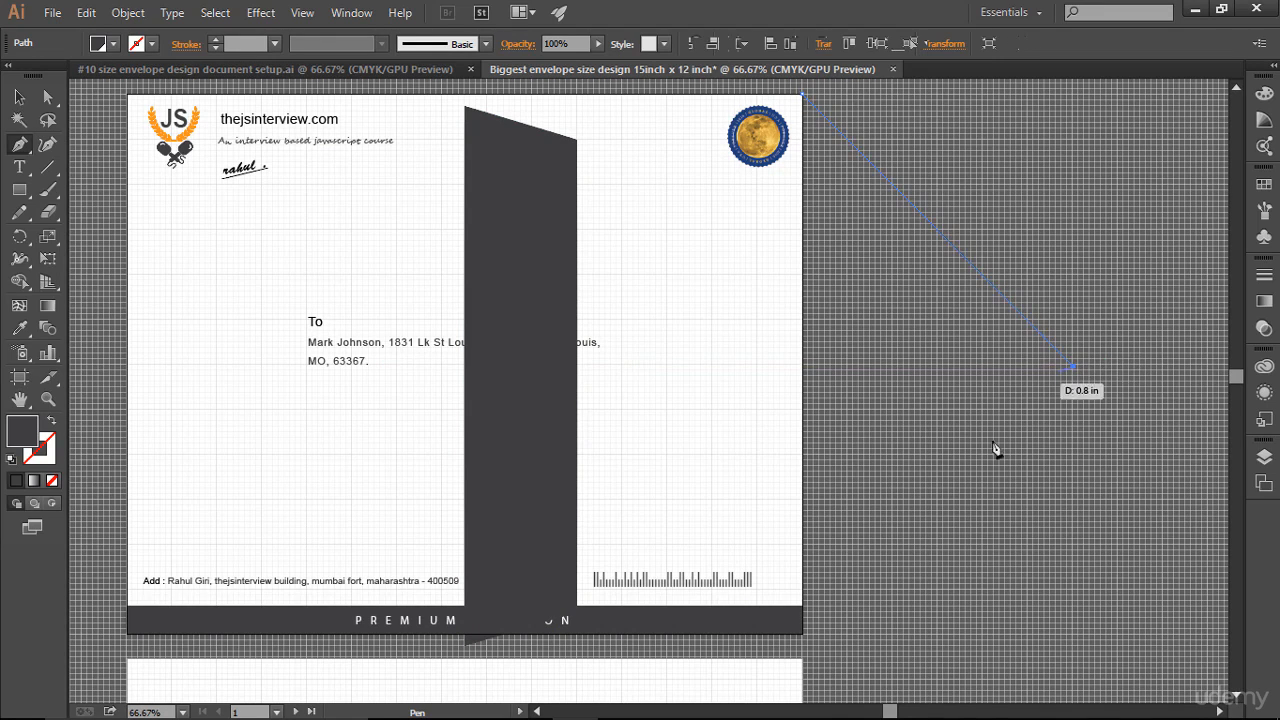
{"action": "left_click", "coordinate": [806, 636]}
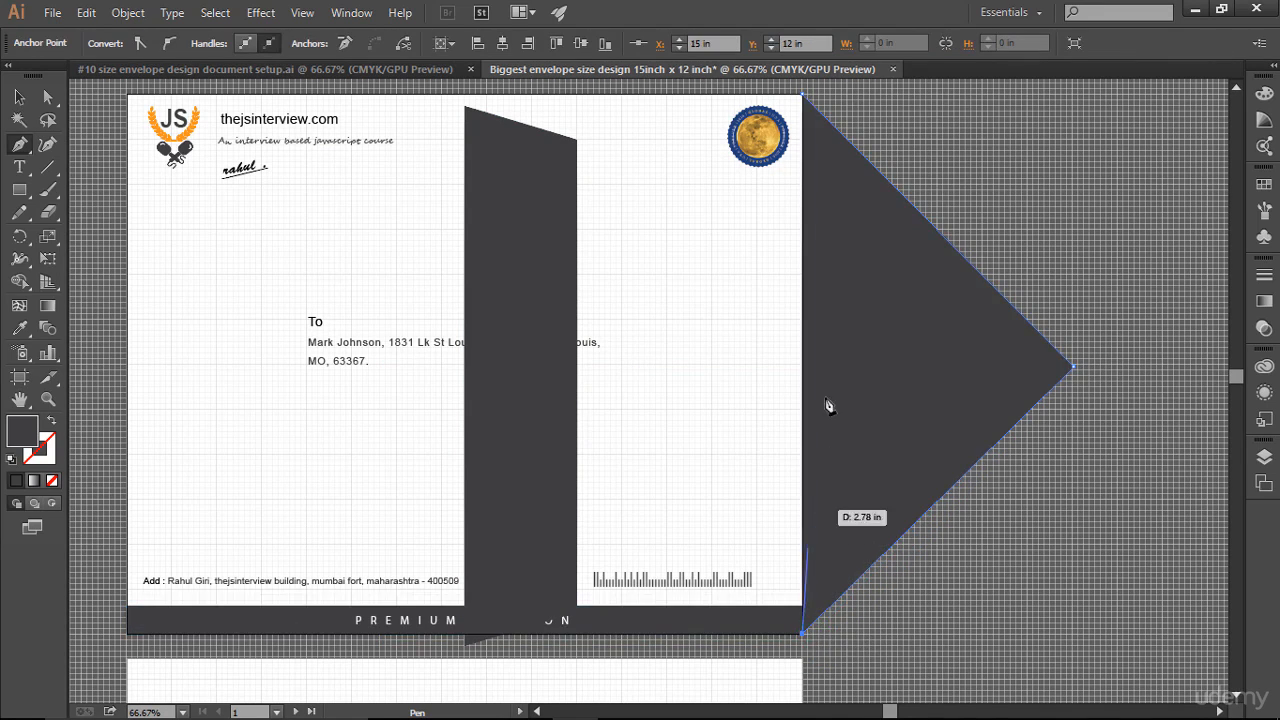
{"action": "left_click", "coordinate": [803, 97]}
{"action": "scroll", "coordinate": [803, 97], "scroll_direction": "up", "scroll_amount": 1}
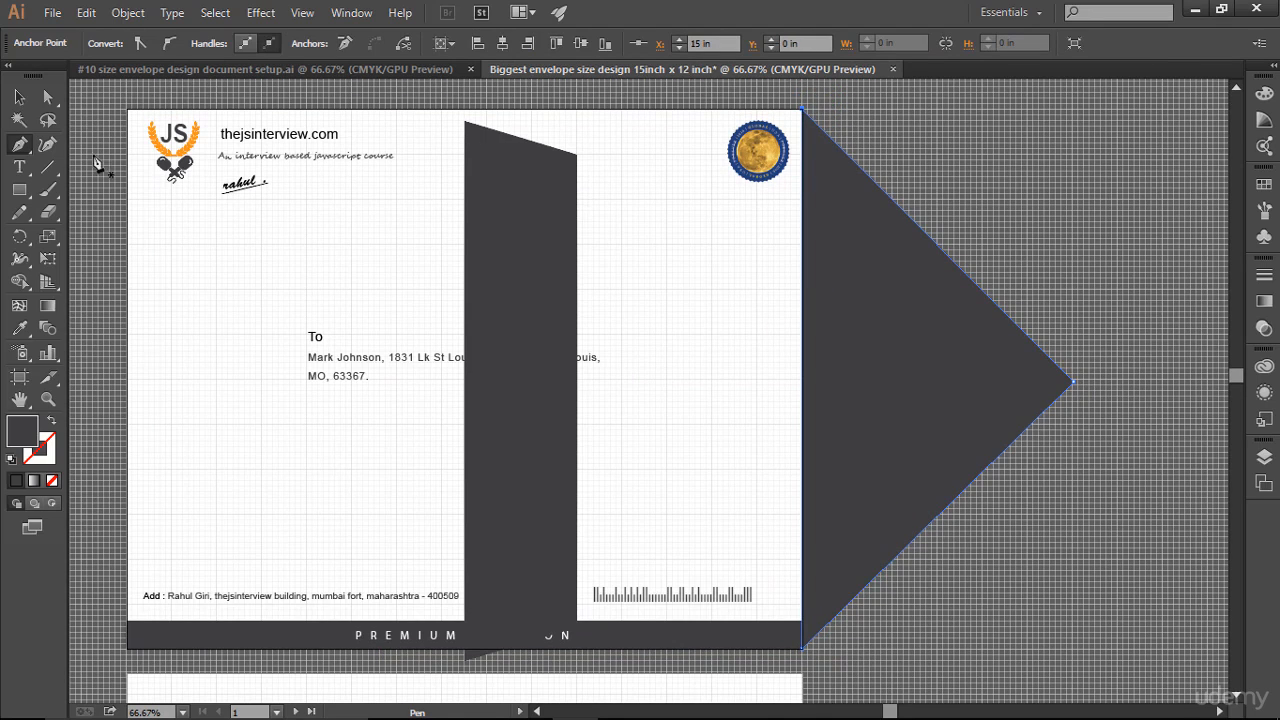
{"action": "left_click", "coordinate": [19, 97]}
{"action": "left_click", "coordinate": [1097, 264]}
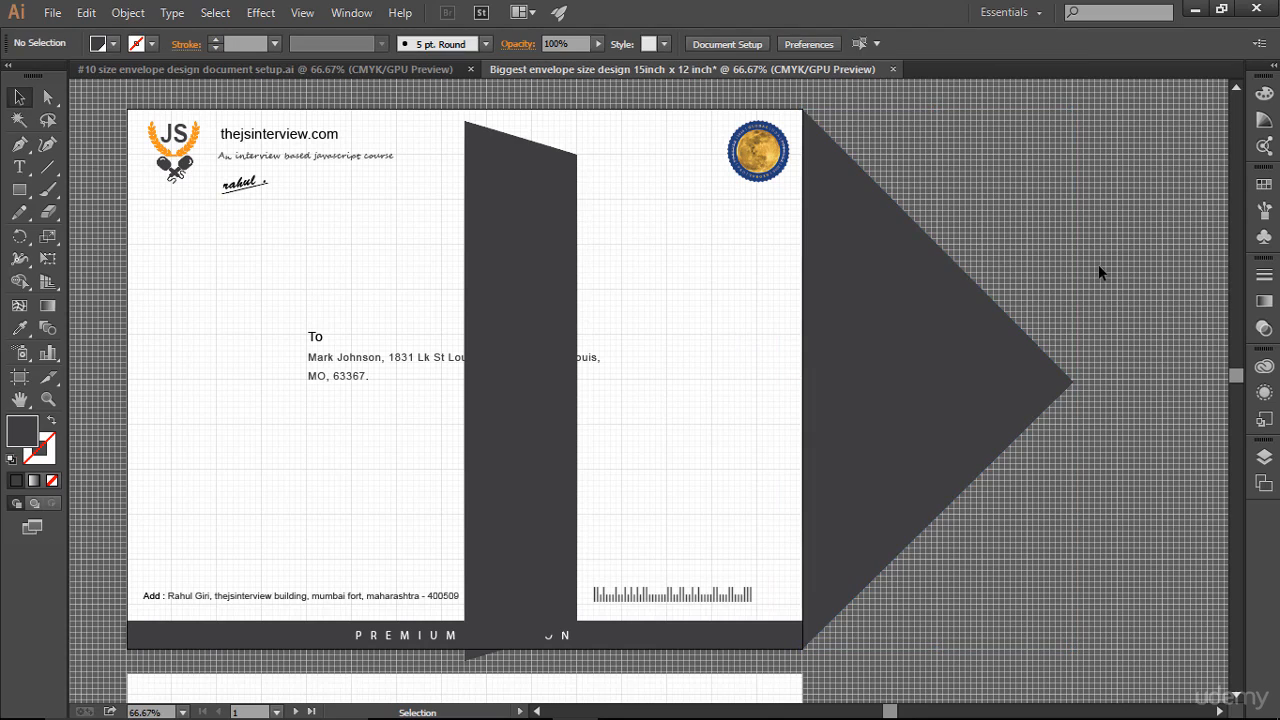
Hide the grid and delete the triangular flap beside the front artboard
{"action": "left_click", "coordinate": [993, 407]}
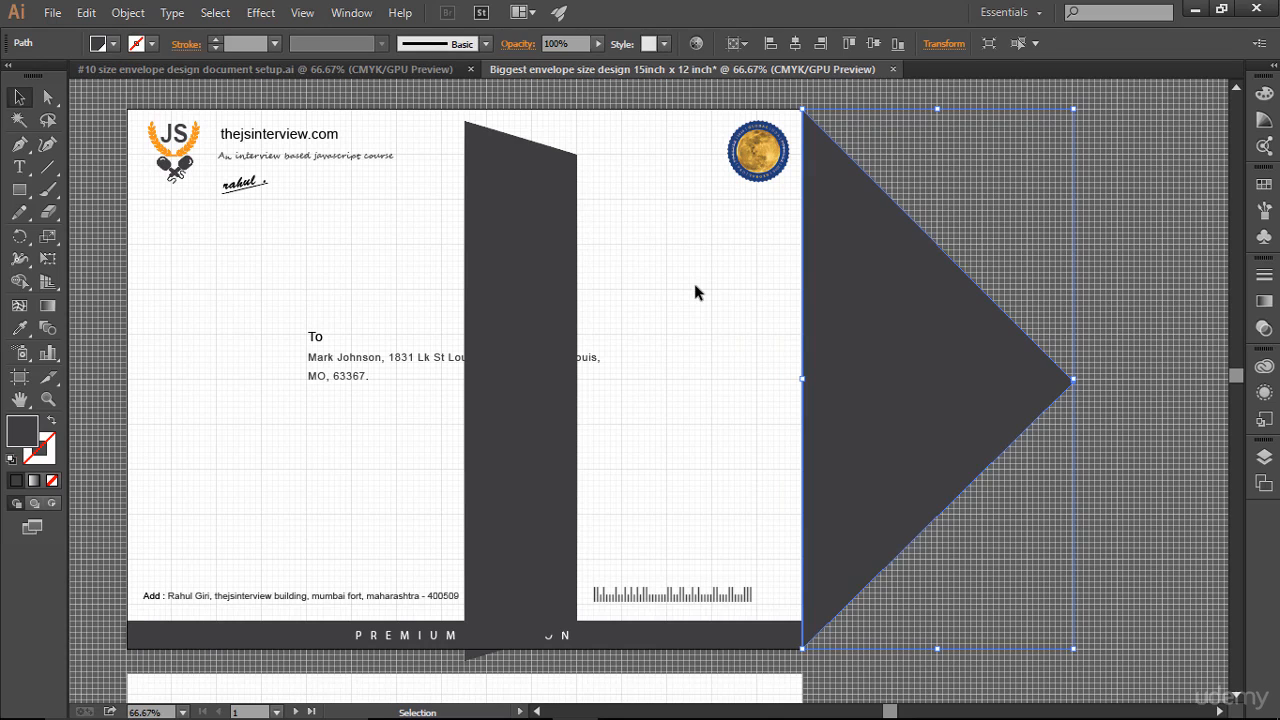
{"action": "key", "text": "a"}
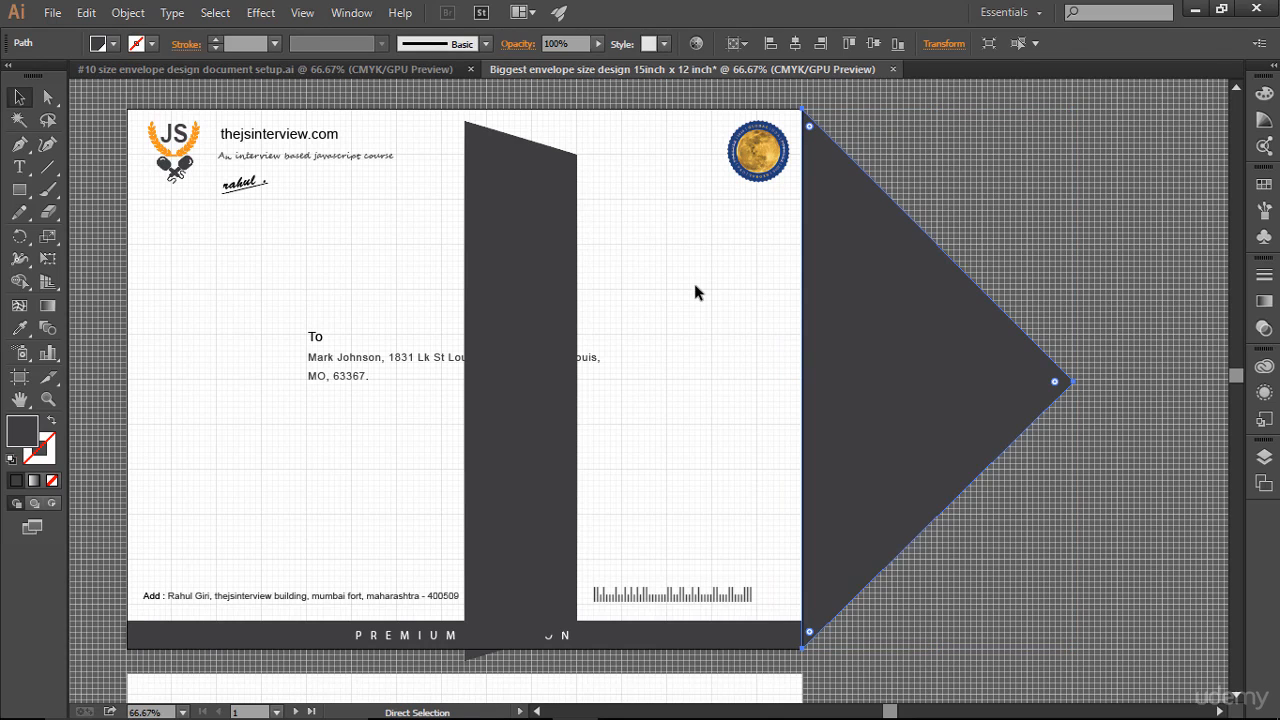
{"action": "key", "text": "ctrl+apostrophe"}
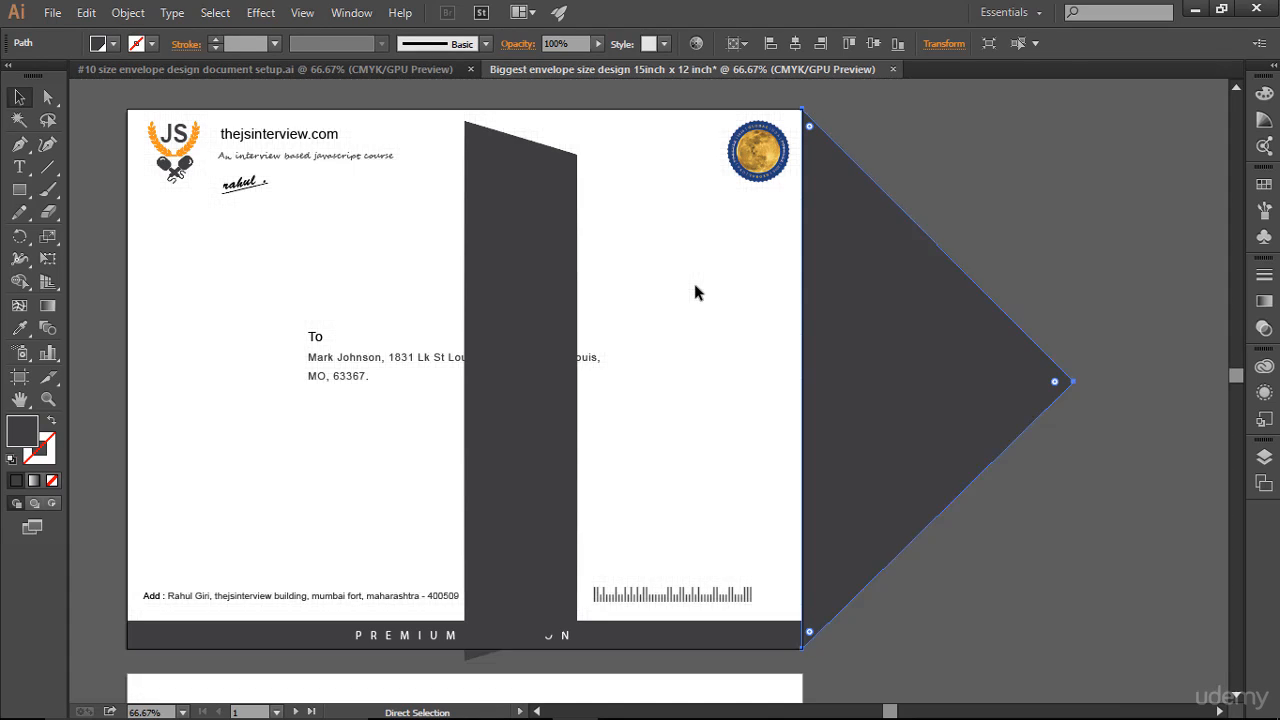
{"action": "key", "text": "v"}
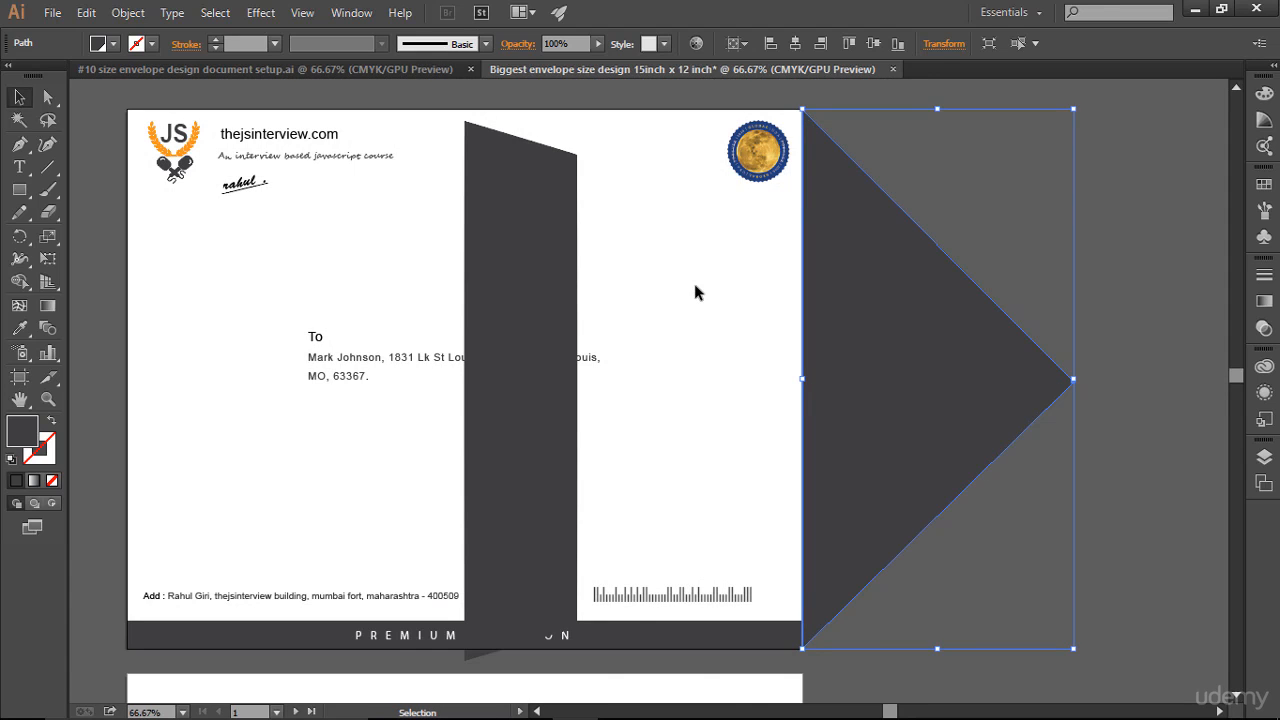
{"action": "left_click", "coordinate": [1124, 358]}
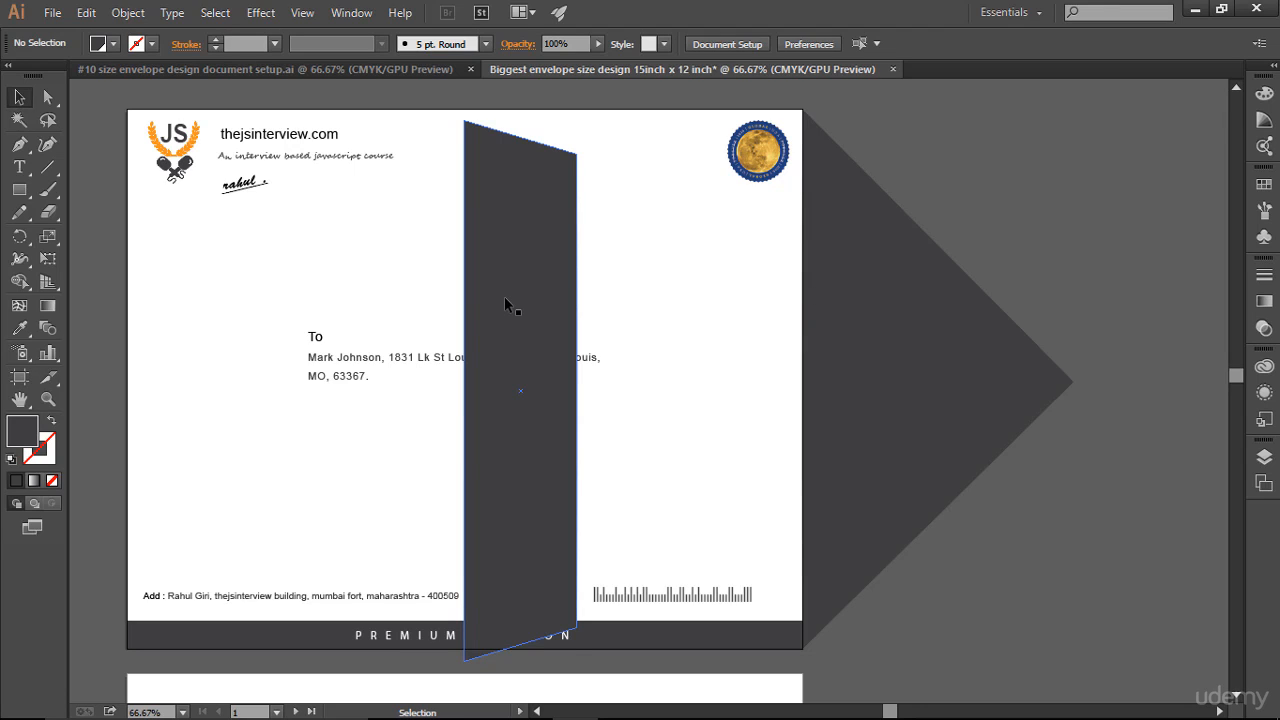
{"action": "left_click", "coordinate": [910, 356]}
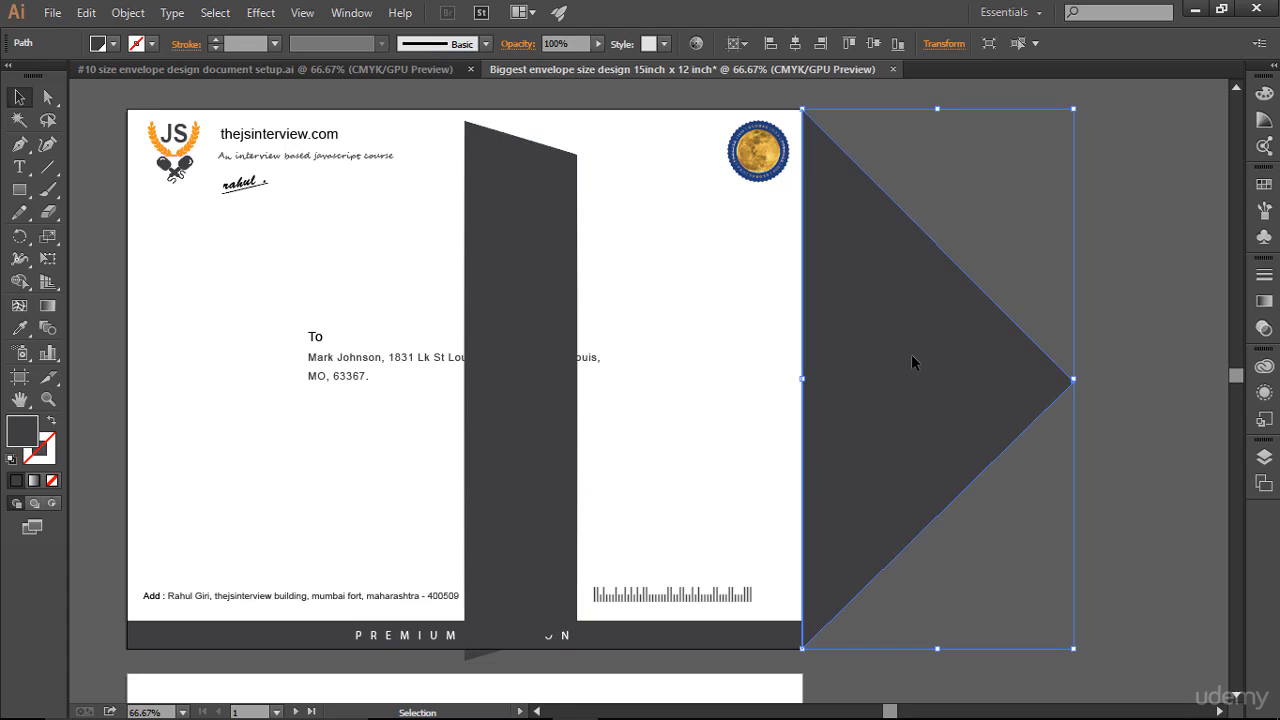
{"action": "key", "text": "Delete"}
Move the tapered flap from the middle of the front artboard until it sits flush against the artboard's right edge
{"action": "left_click_drag", "start_coordinate": [550, 314], "coordinate": [864, 293]}
{"action": "key", "text": "Right"}
{"action": "key", "text": "Right"}
{"action": "key", "text": "Right"}
{"action": "key", "text": "Right"}
{"action": "key", "text": "Right"}
{"action": "key", "text": "Right"}
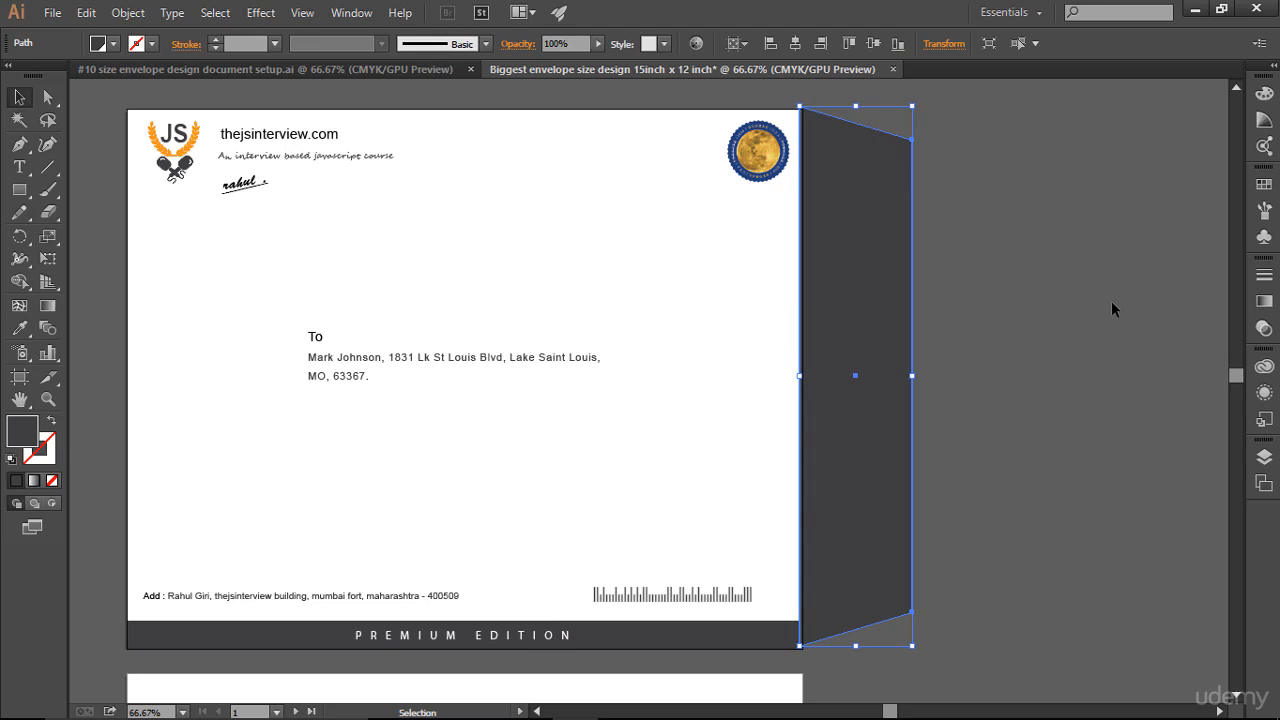
{"action": "key", "text": "Right"}
{"action": "left_click", "coordinate": [1112, 302]}
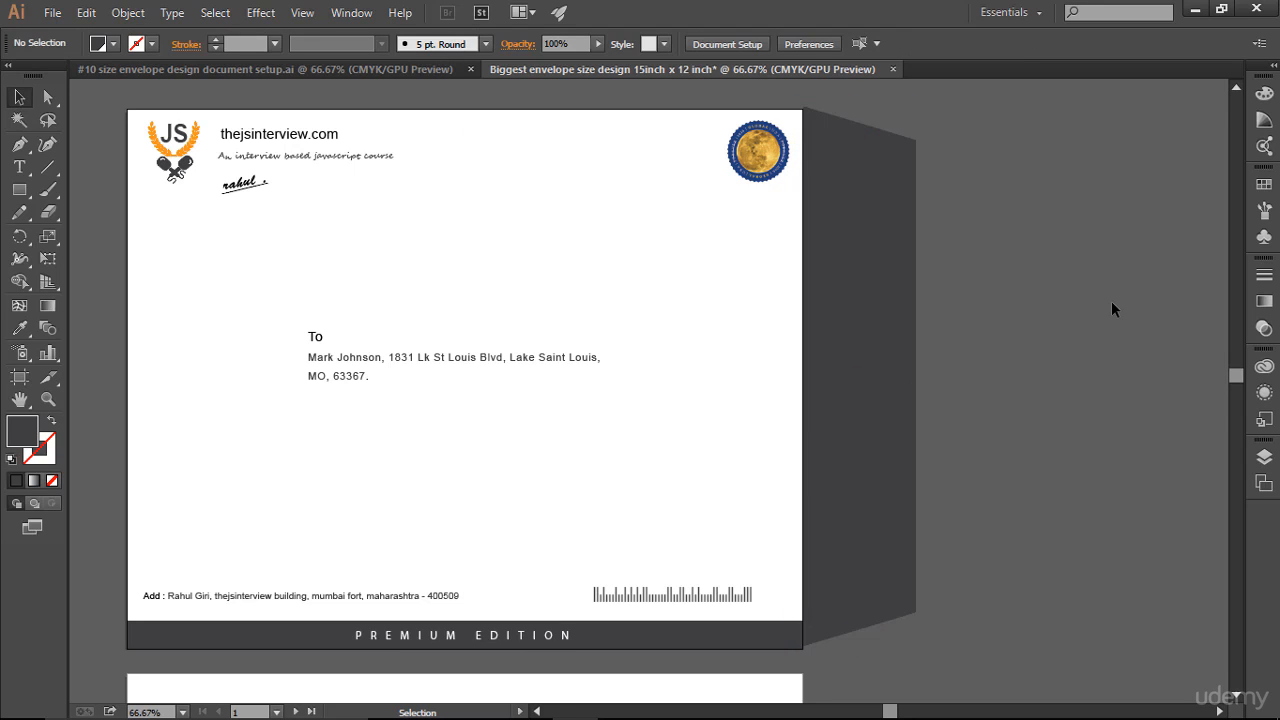
Nudge the tapered flap down until its inner edge aligns with the front artboard's top and bottom
{"action": "left_click", "coordinate": [888, 335]}
{"action": "key", "text": "Down"}
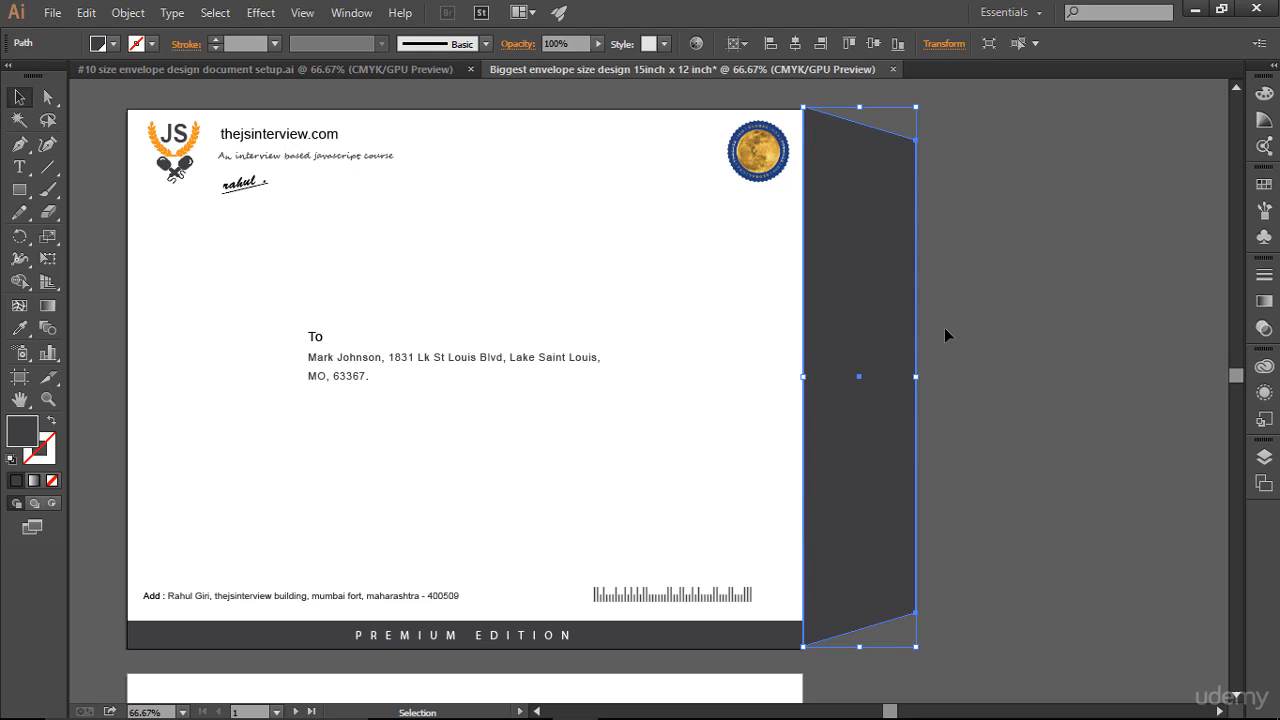
{"action": "left_click", "coordinate": [988, 334]}
{"action": "left_click", "coordinate": [910, 374]}
{"action": "key", "text": "Down"}
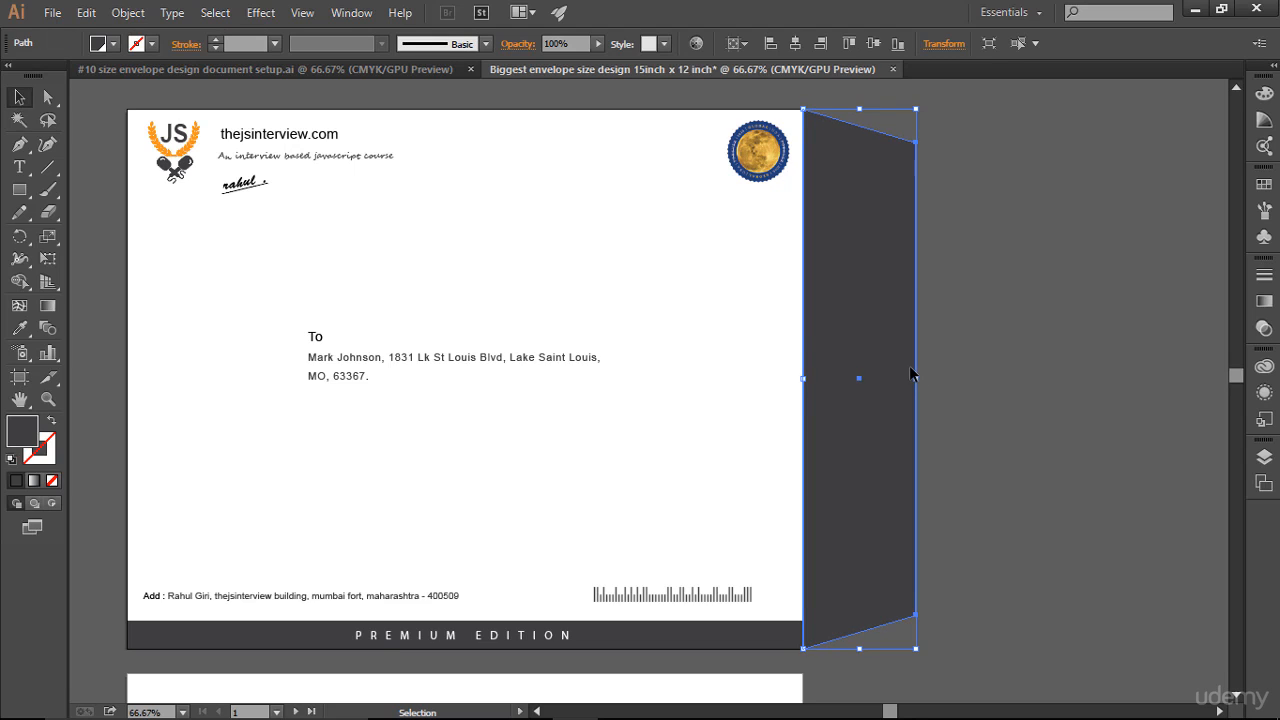
{"action": "left_click", "coordinate": [947, 365]}
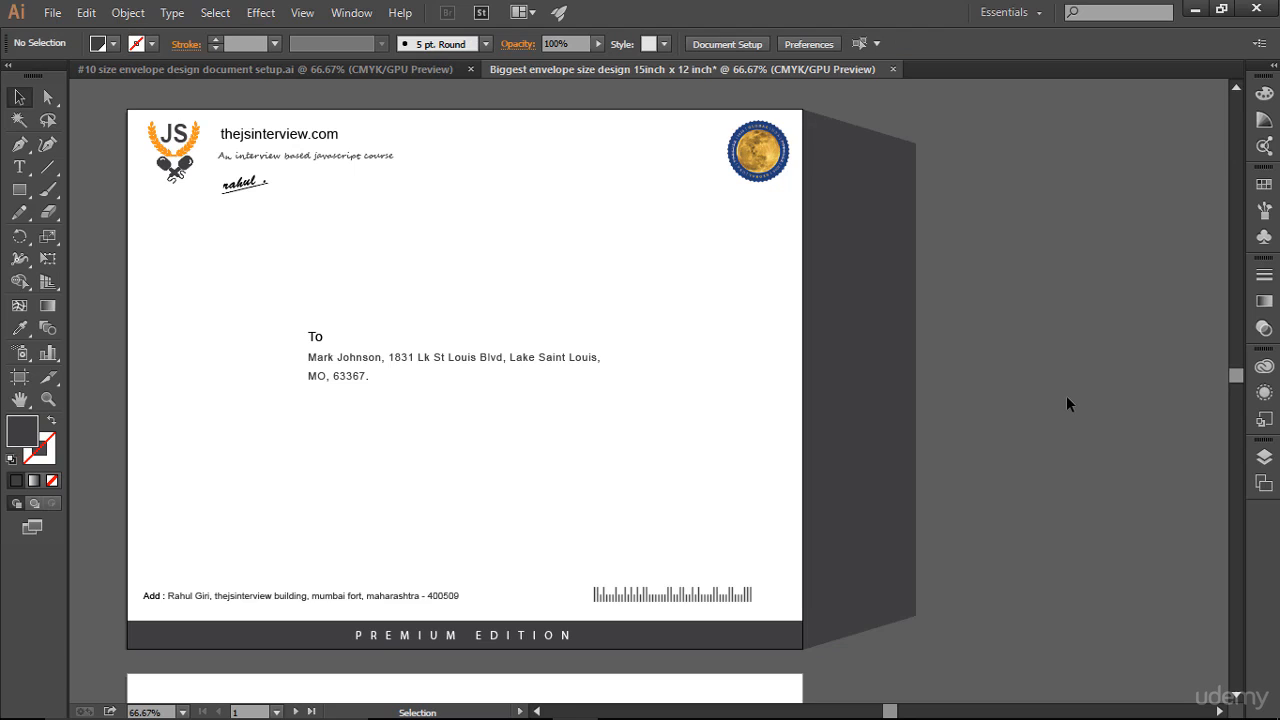
Copy the round JS logo badge from the #10 envelope's back flap and paste it into the 15 x 12 inch envelope document
{"action": "scroll", "coordinate": [1066, 404], "scroll_direction": "down", "scroll_amount": 2}
{"action": "scroll", "coordinate": [1066, 404], "scroll_direction": "up", "scroll_amount": 2}
{"action": "left_click", "coordinate": [281, 68]}
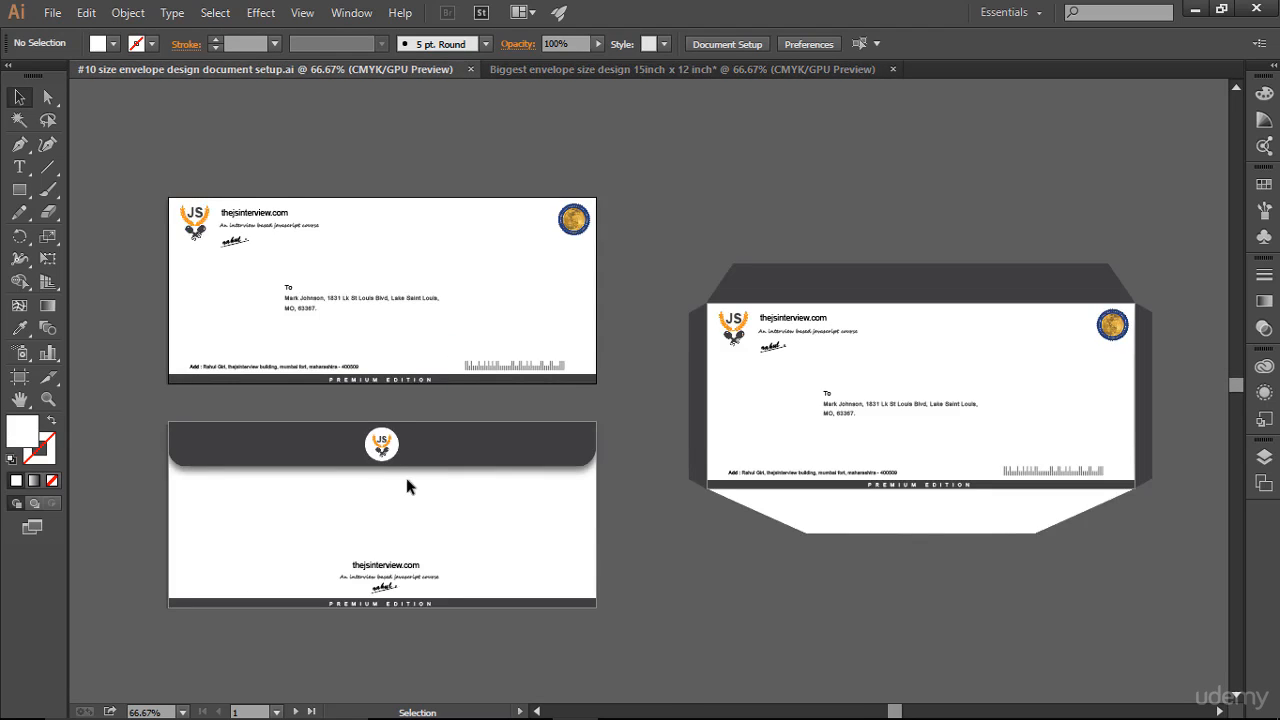
{"action": "left_click", "coordinate": [555, 72]}
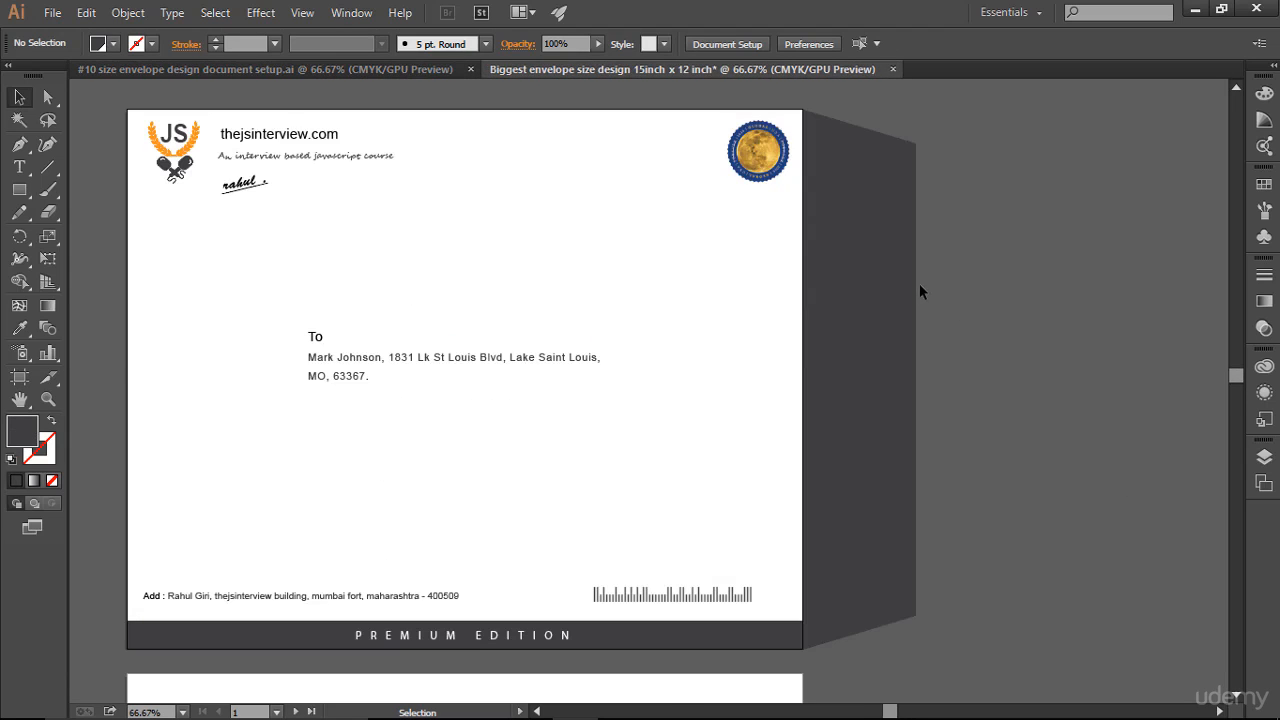
{"action": "left_click", "coordinate": [290, 69]}
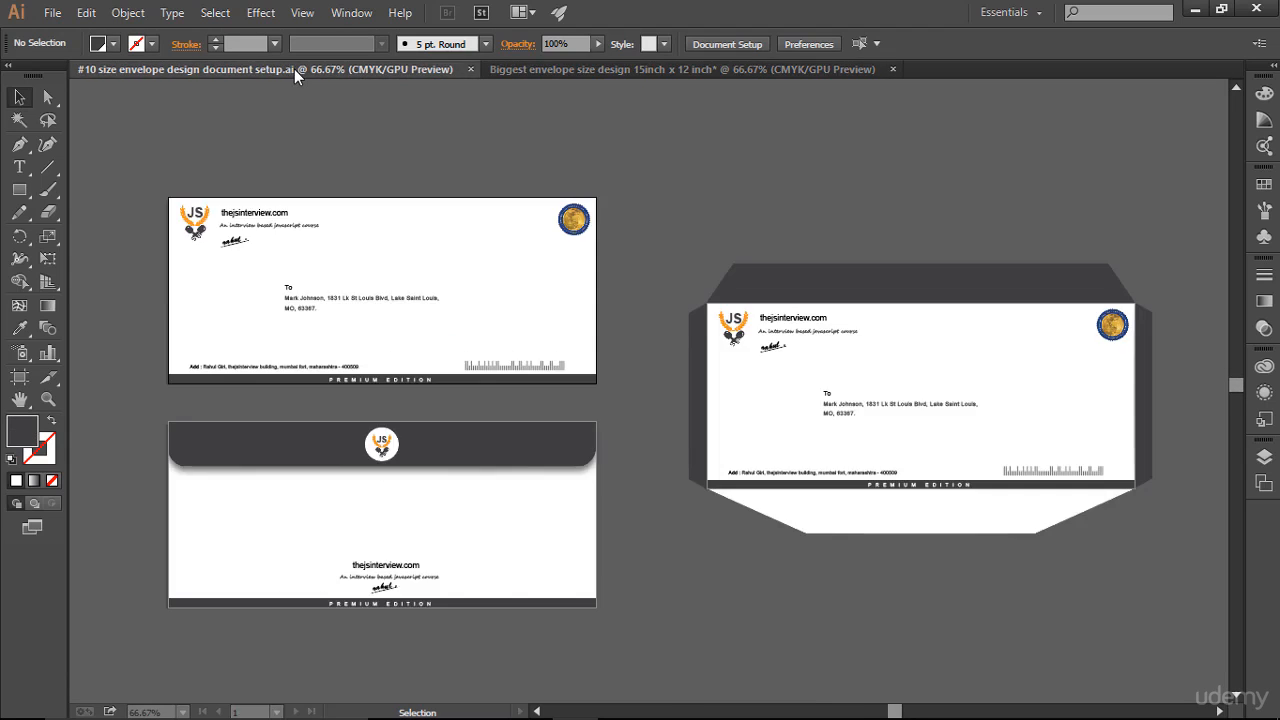
{"action": "left_click_drag", "start_coordinate": [393, 428], "coordinate": [394, 430]}
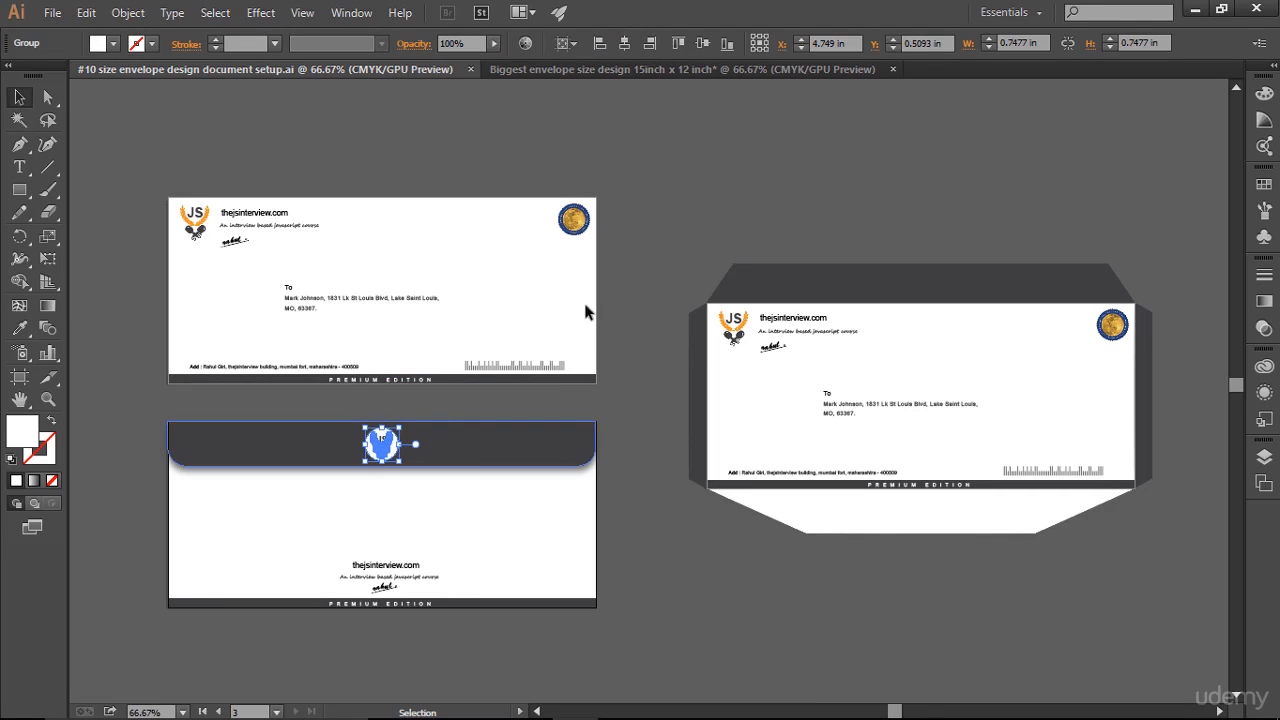
{"action": "left_click", "coordinate": [724, 63]}
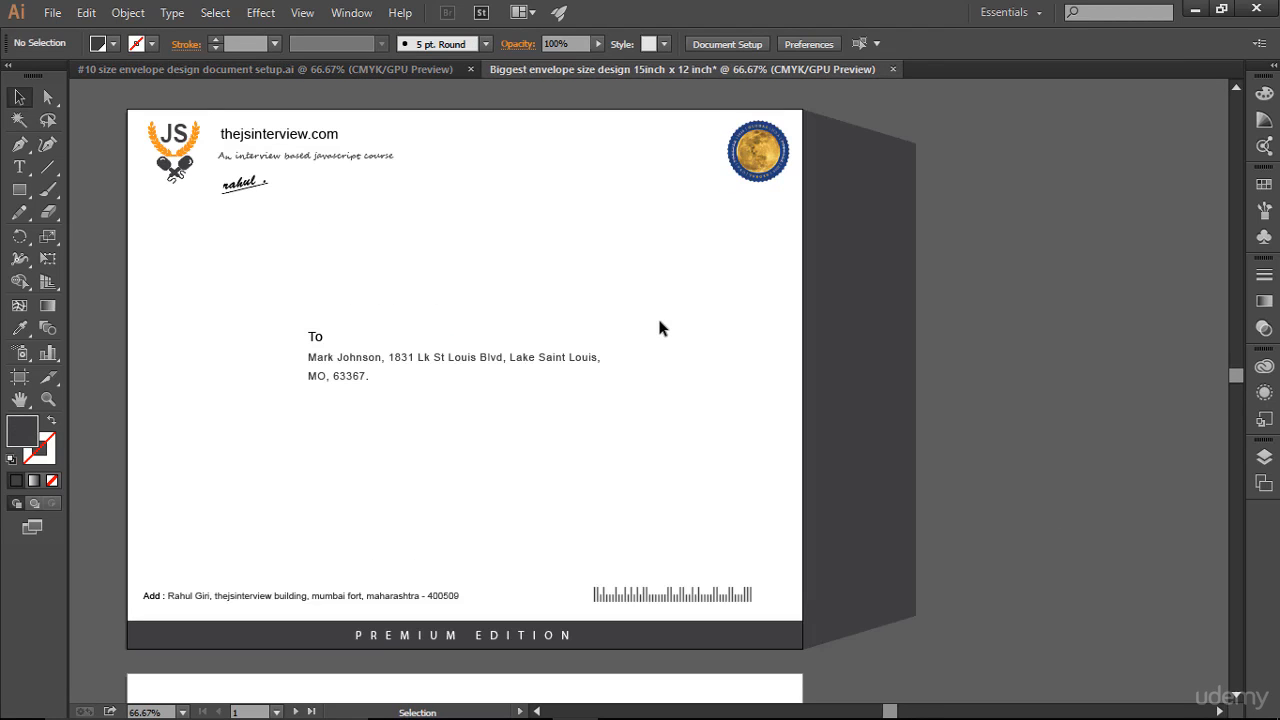
{"action": "key", "text": "ctrl+v"}
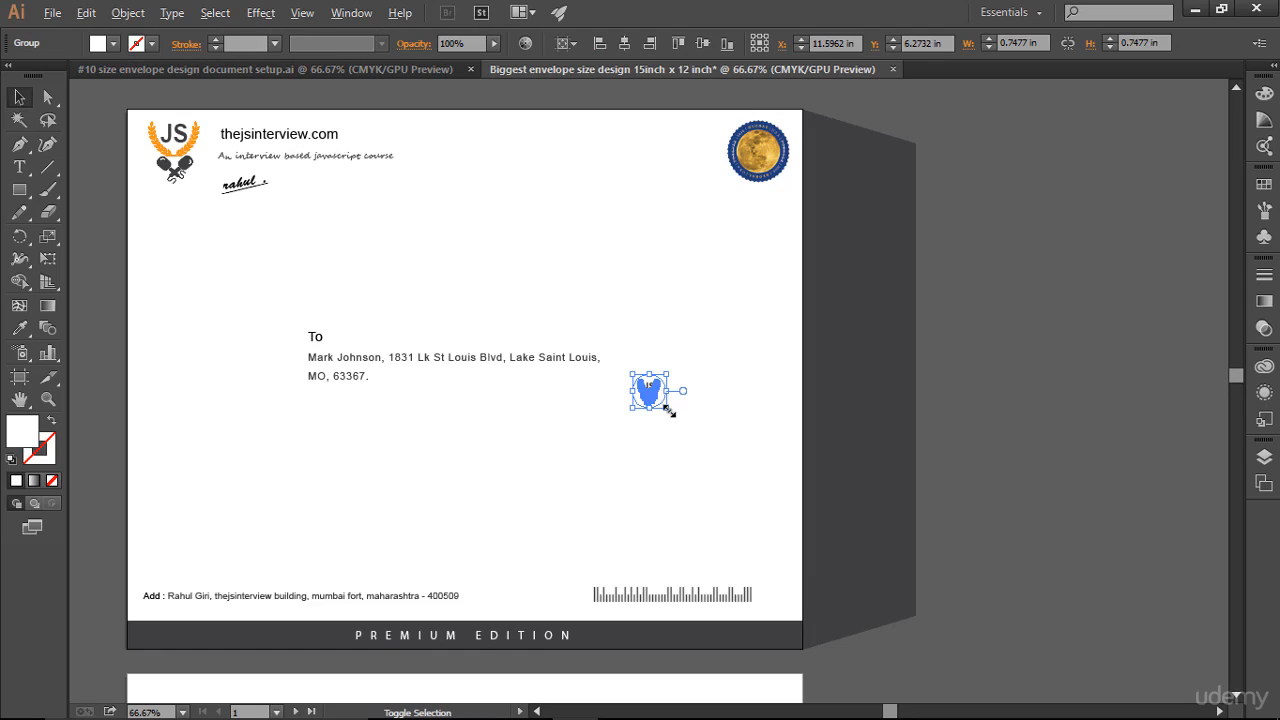
Enlarge the pasted badge proportionally to about 1.68 in wide and place it on the tapered side flap, slightly above its middle
{"action": "left_click_drag", "start_coordinate": [665, 406], "coordinate": [687, 430]}
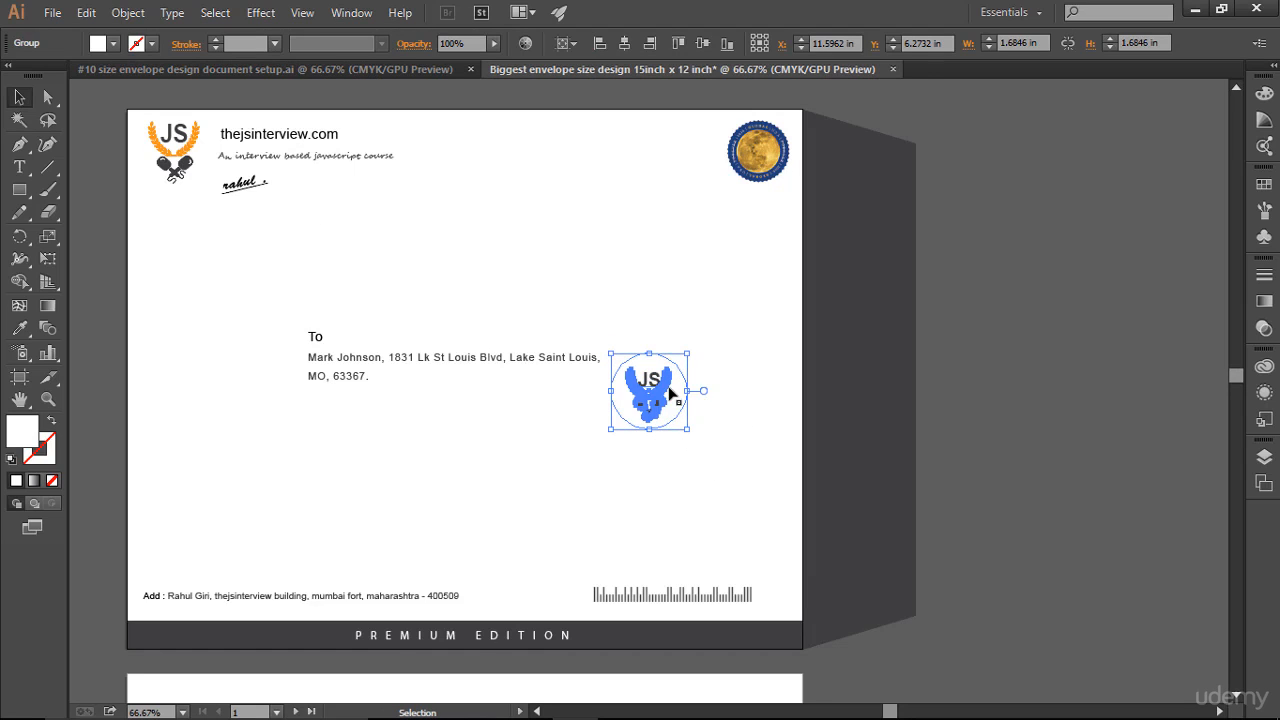
{"action": "left_click_drag", "start_coordinate": [658, 376], "coordinate": [862, 337]}
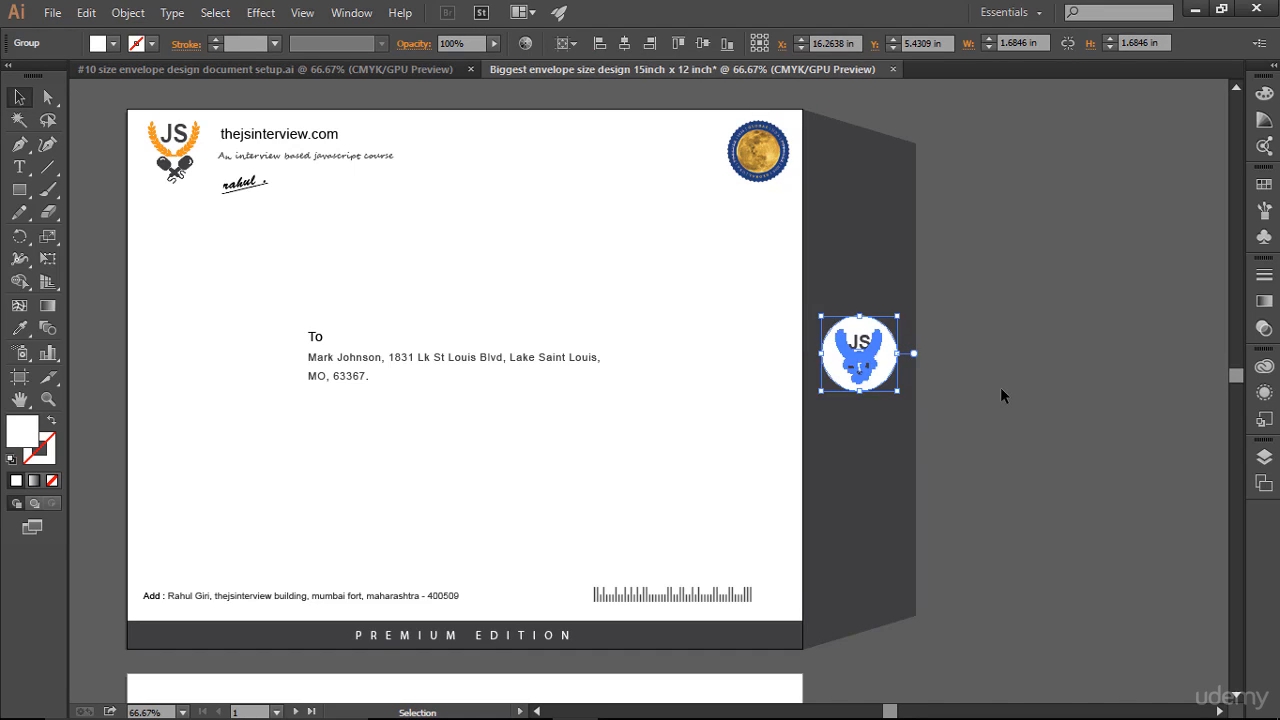
{"action": "left_click", "coordinate": [1063, 419]}
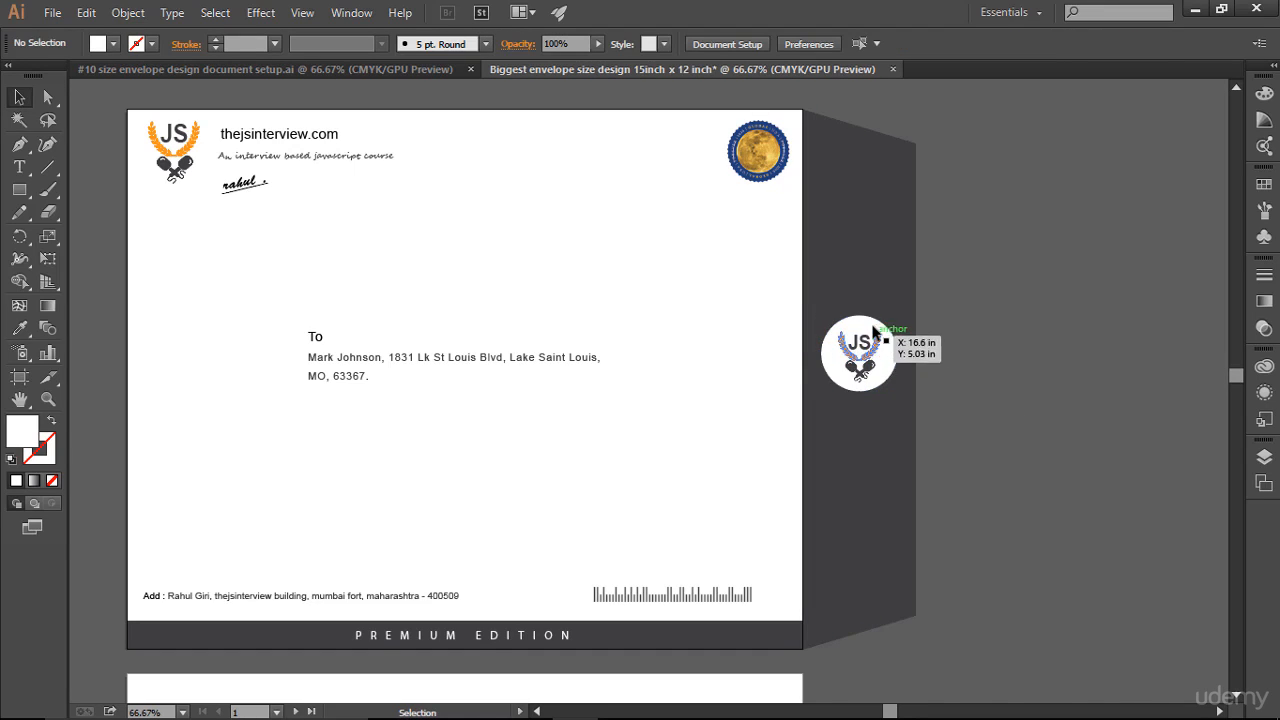
Distort the badge with Perspective Distort, moving its outer corners slightly inward to match the flap's taper, for a height of about 1.52 in
{"action": "left_click", "coordinate": [873, 365]}
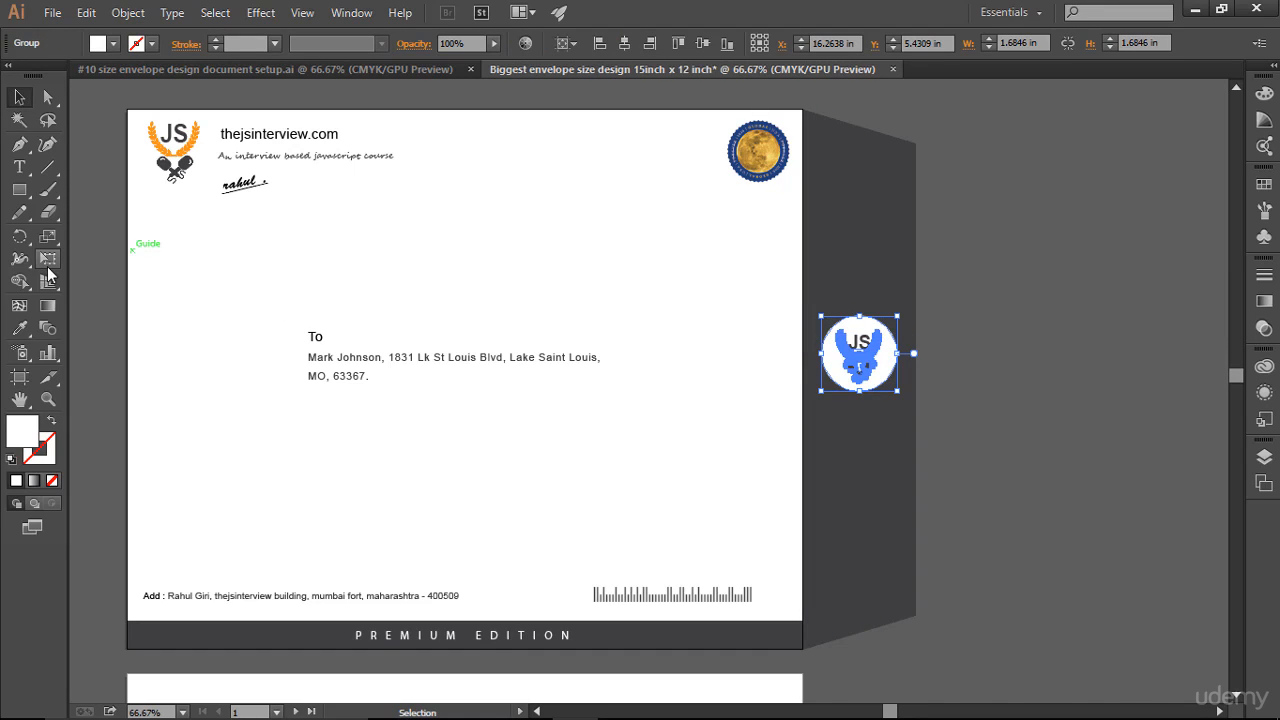
{"action": "left_click", "coordinate": [47, 259]}
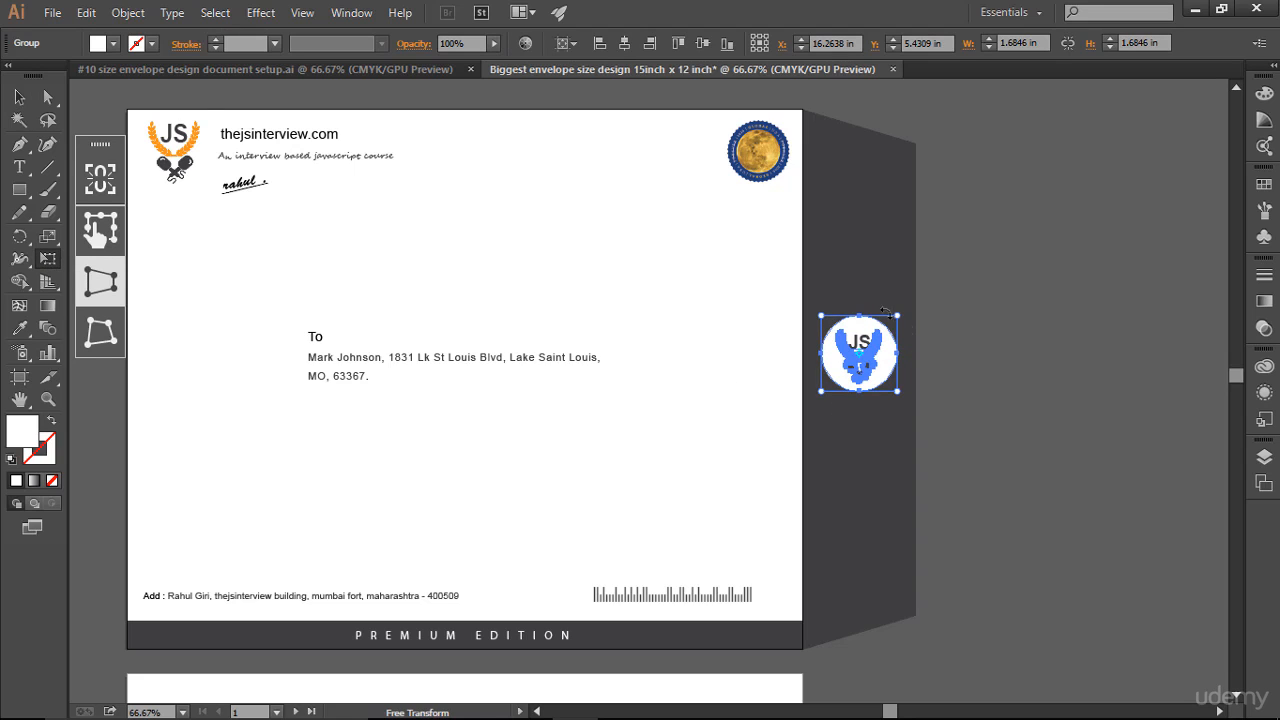
{"action": "left_click_drag", "start_coordinate": [896, 315], "coordinate": [900, 322]}
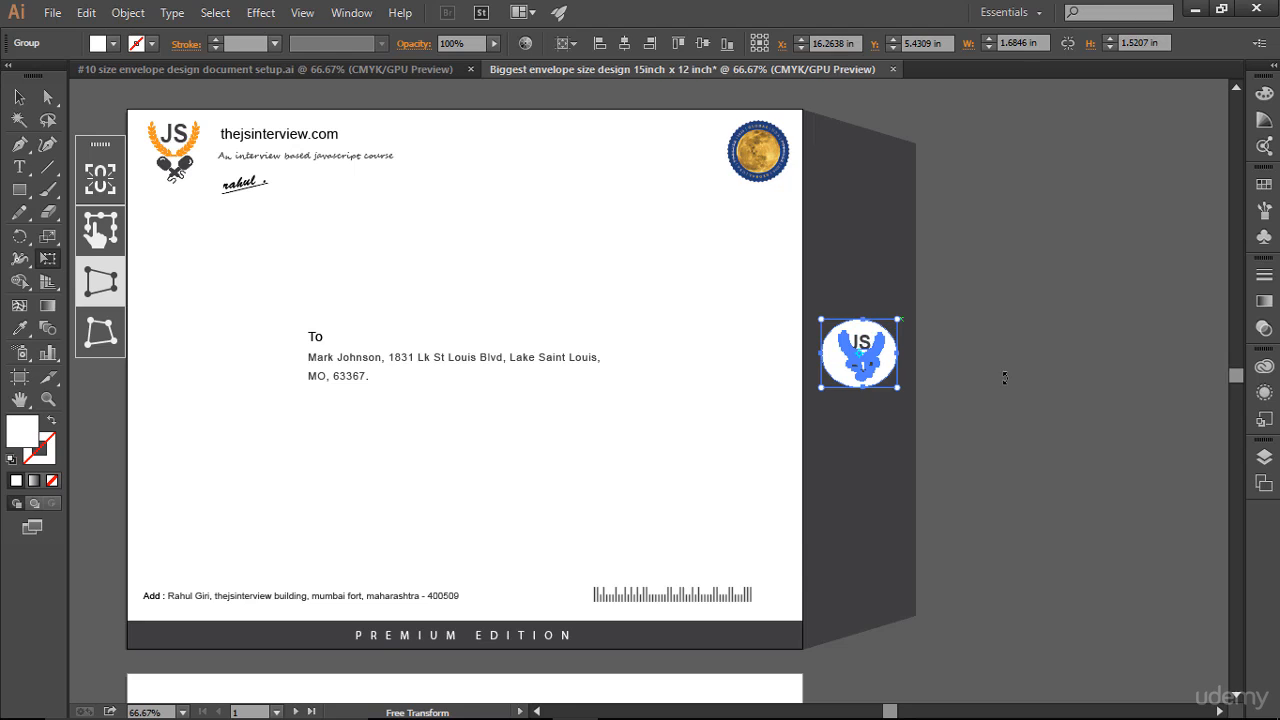
{"action": "left_click", "coordinate": [19, 119]}
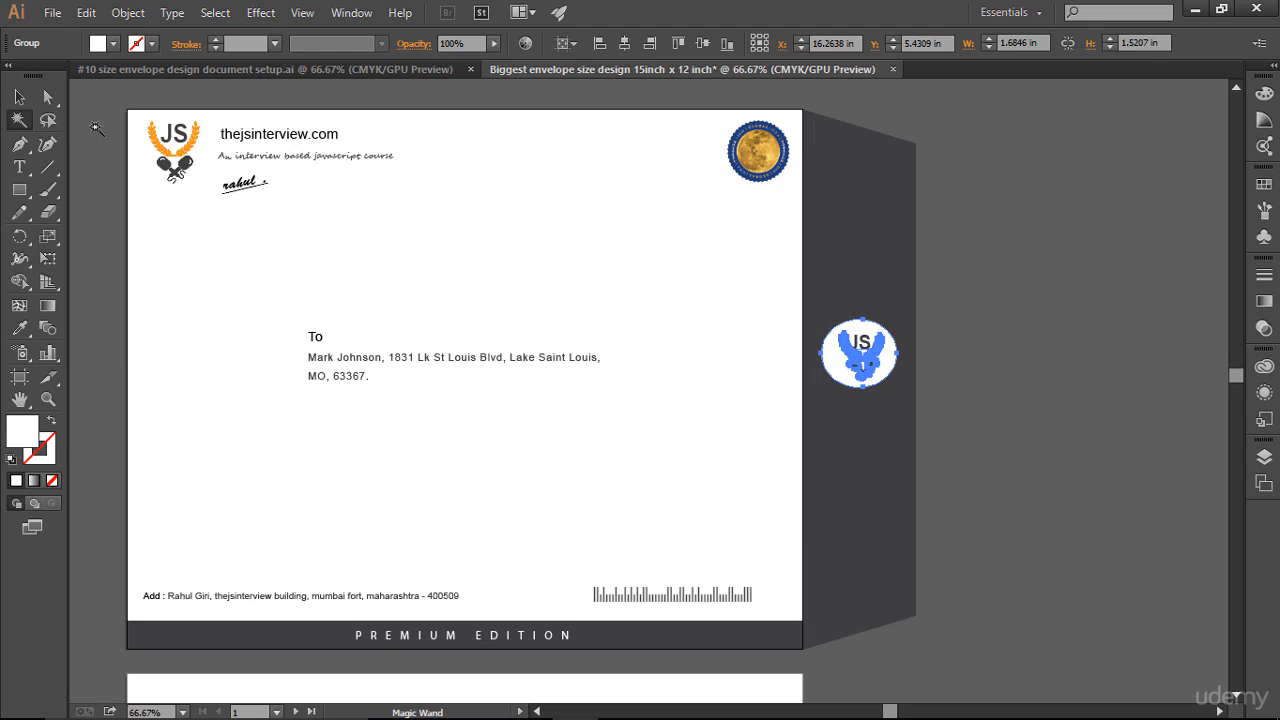
{"action": "left_click", "coordinate": [19, 96]}
{"action": "left_click", "coordinate": [983, 280]}
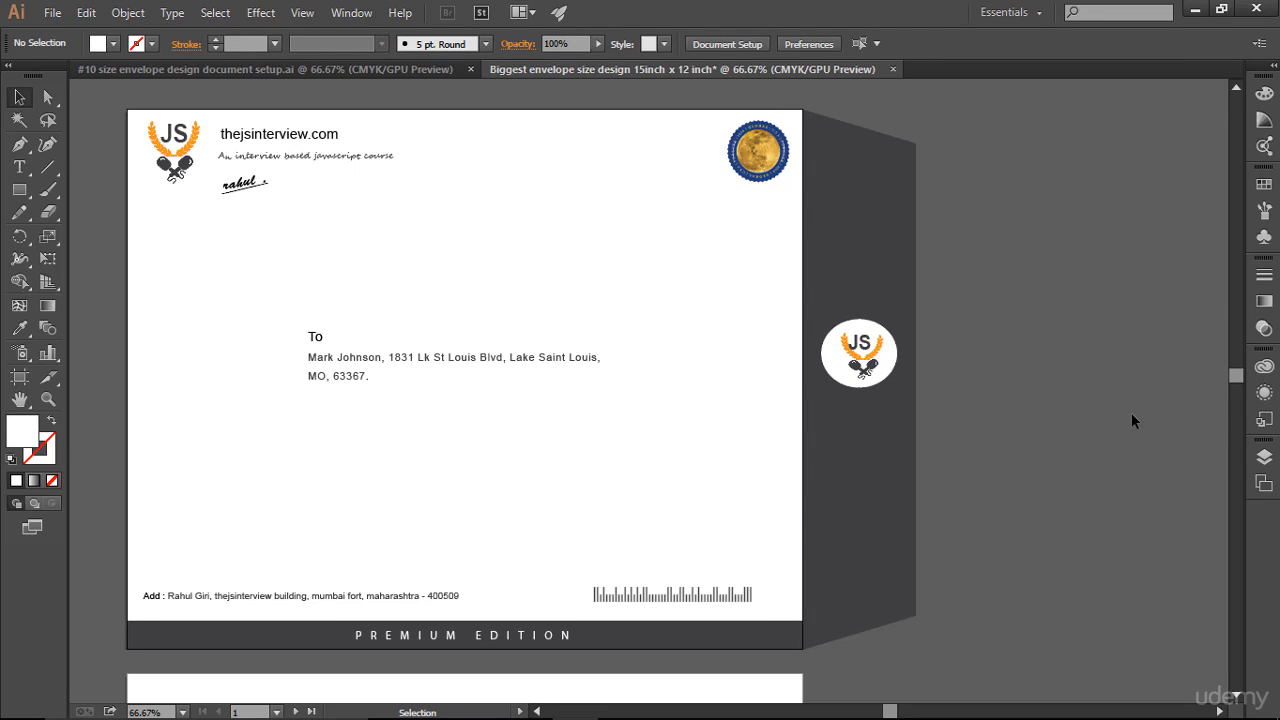
Apply an Outer Glow effect in Screen mode with a light grey (#ededed) colour to the tapered side flap, with preview enabled
{"action": "left_click", "coordinate": [905, 210]}
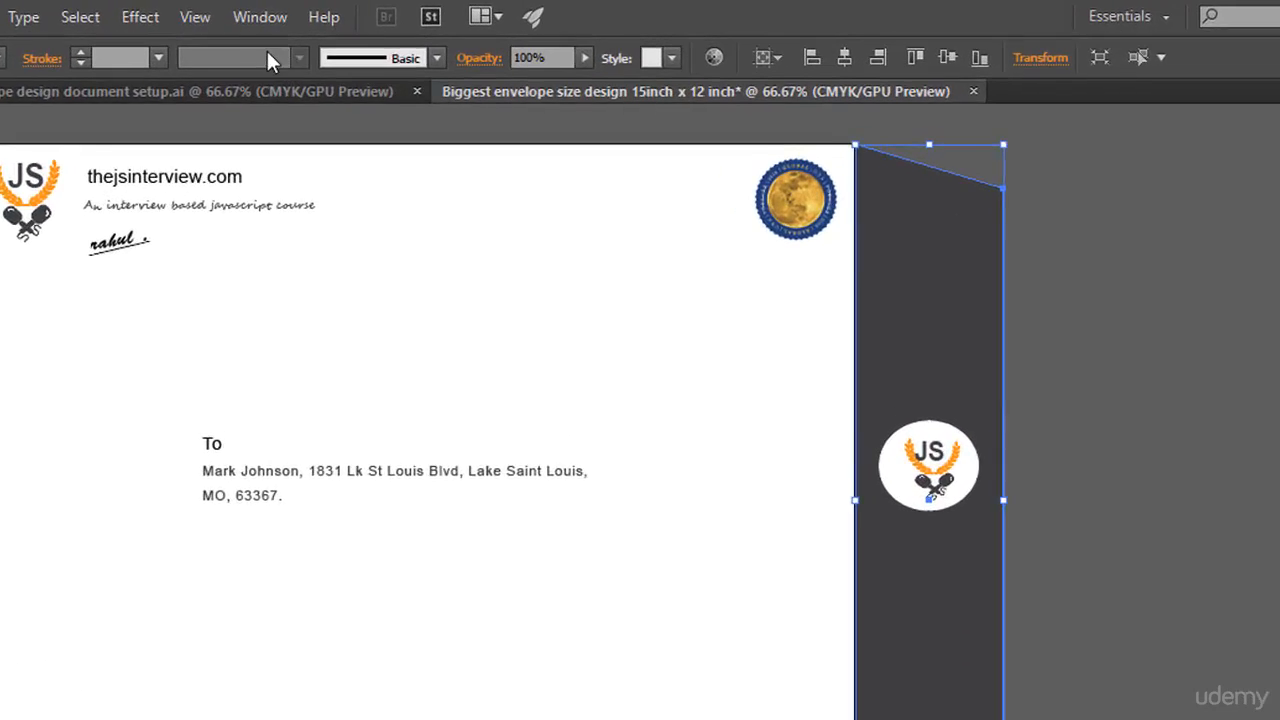
{"action": "left_click", "coordinate": [105, 17]}
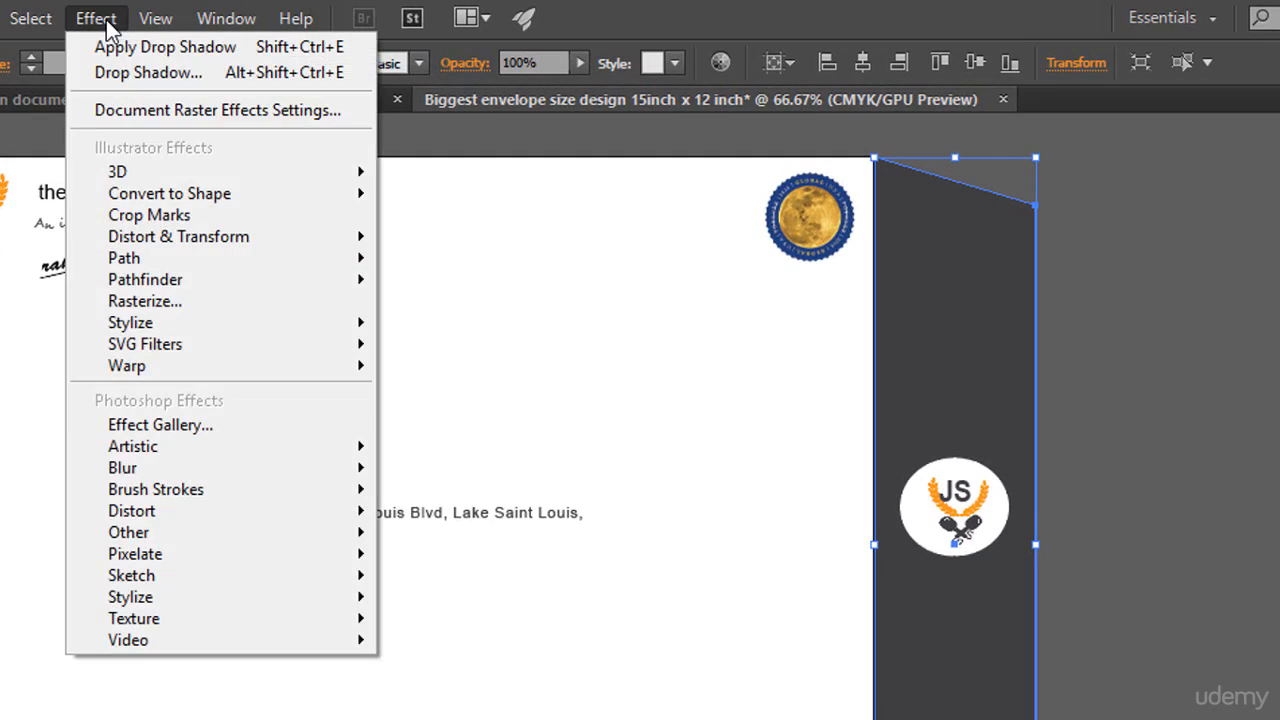
{"action": "mouse_move", "coordinate": [190, 322]}
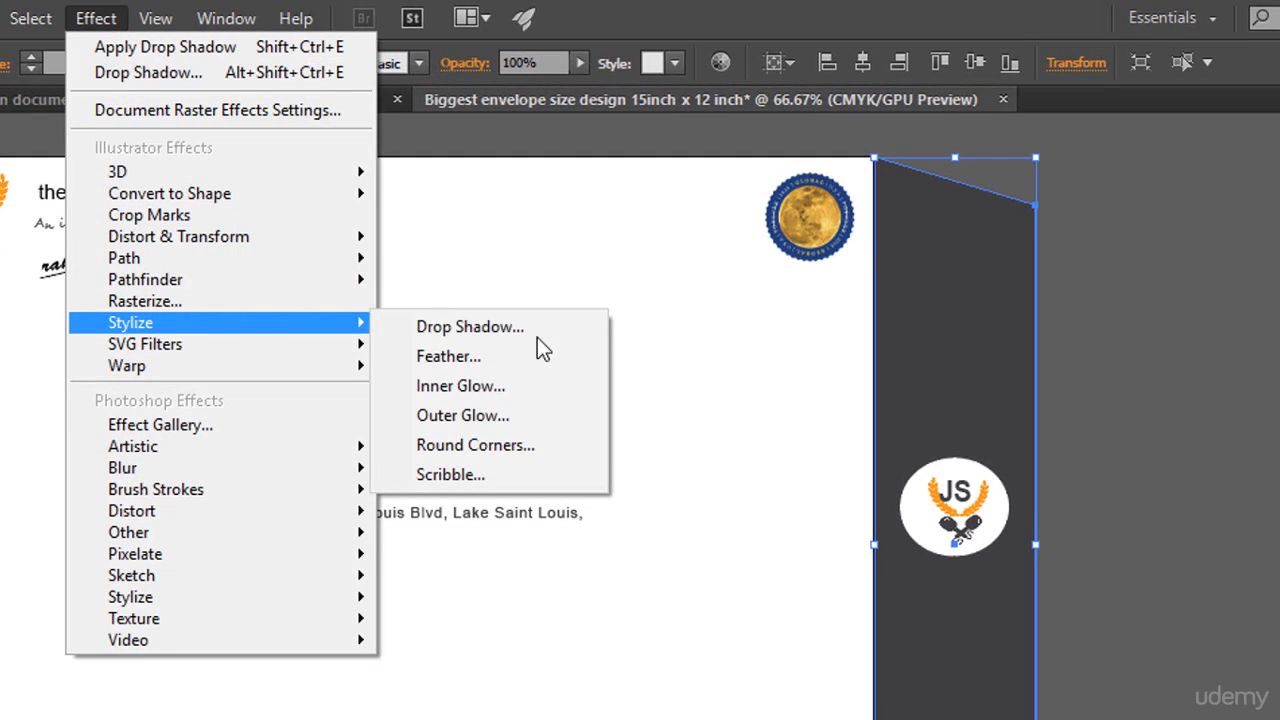
{"action": "left_click", "coordinate": [523, 414]}
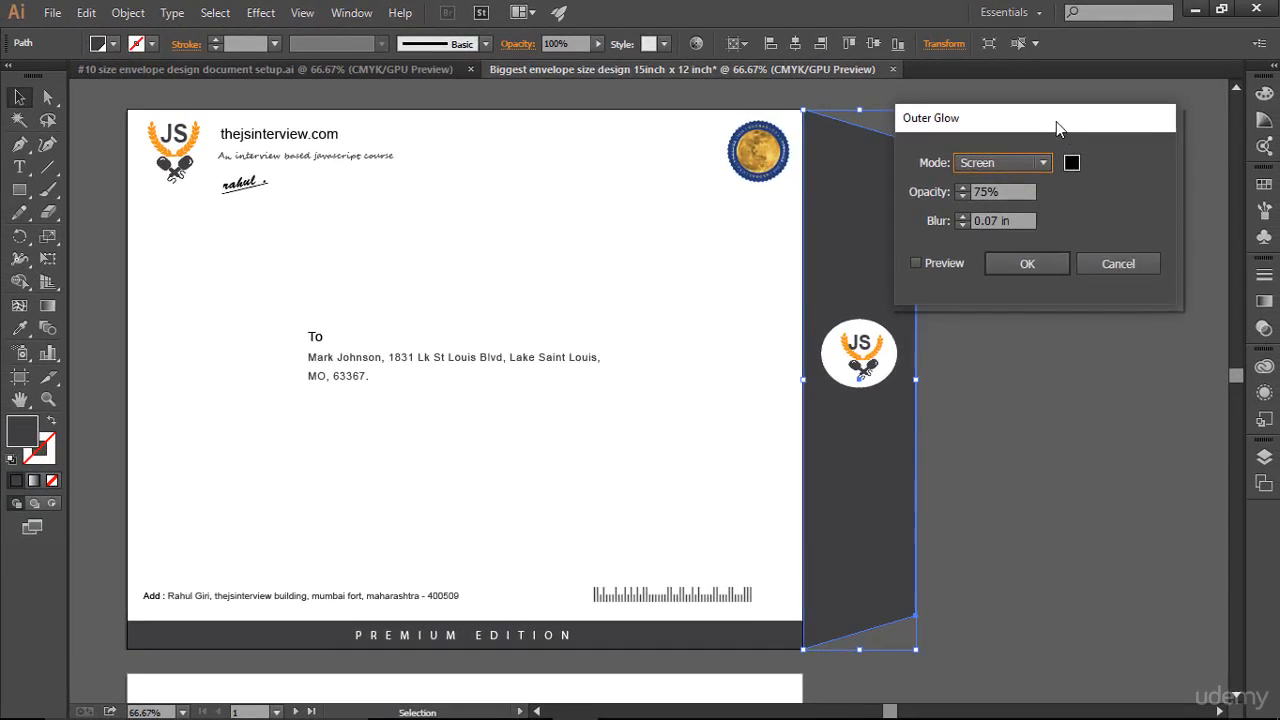
{"action": "left_click_drag", "start_coordinate": [1056, 121], "coordinate": [569, 81]}
{"action": "left_click", "coordinate": [455, 220]}
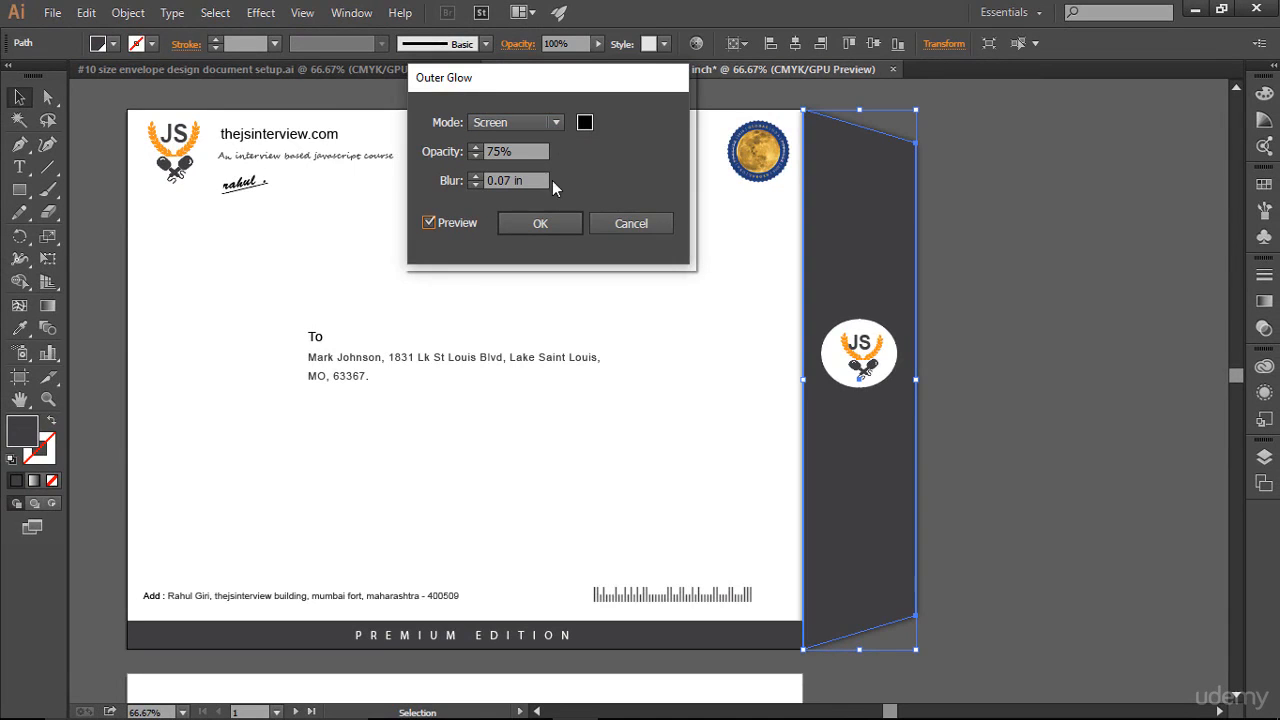
{"action": "left_click", "coordinate": [585, 124]}
{"action": "left_click_drag", "start_coordinate": [594, 400], "coordinate": [552, 292]}
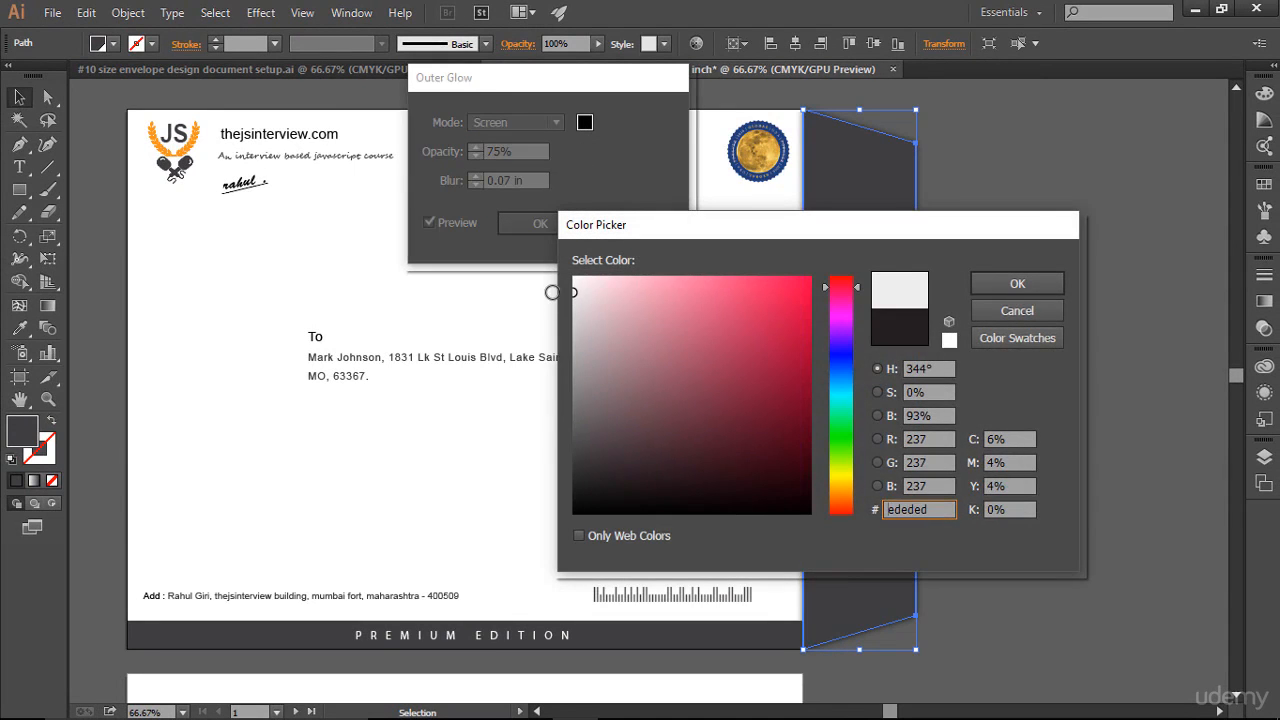
{"action": "left_click", "coordinate": [1003, 290]}
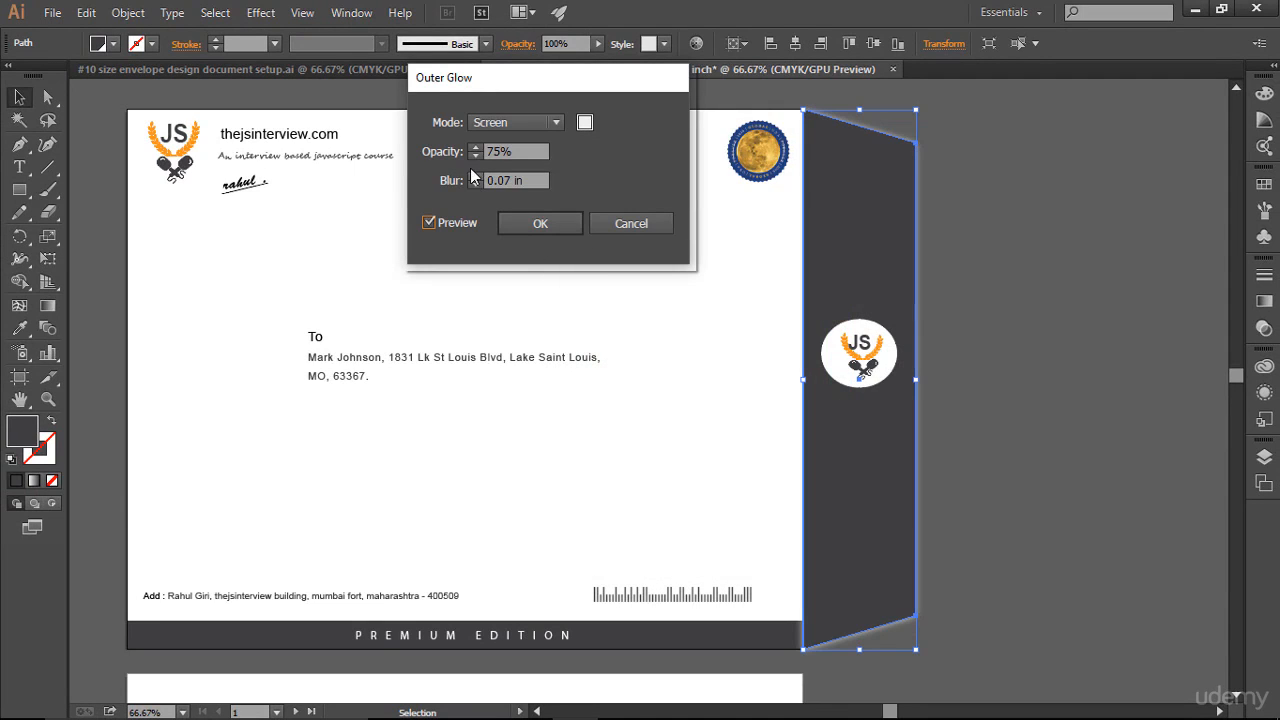
Set the side flap's outer glow opacity to 20% and apply the effect
{"action": "left_click", "coordinate": [475, 157]}
{"action": "left_click", "coordinate": [475, 157]}
{"action": "left_click", "coordinate": [475, 157]}
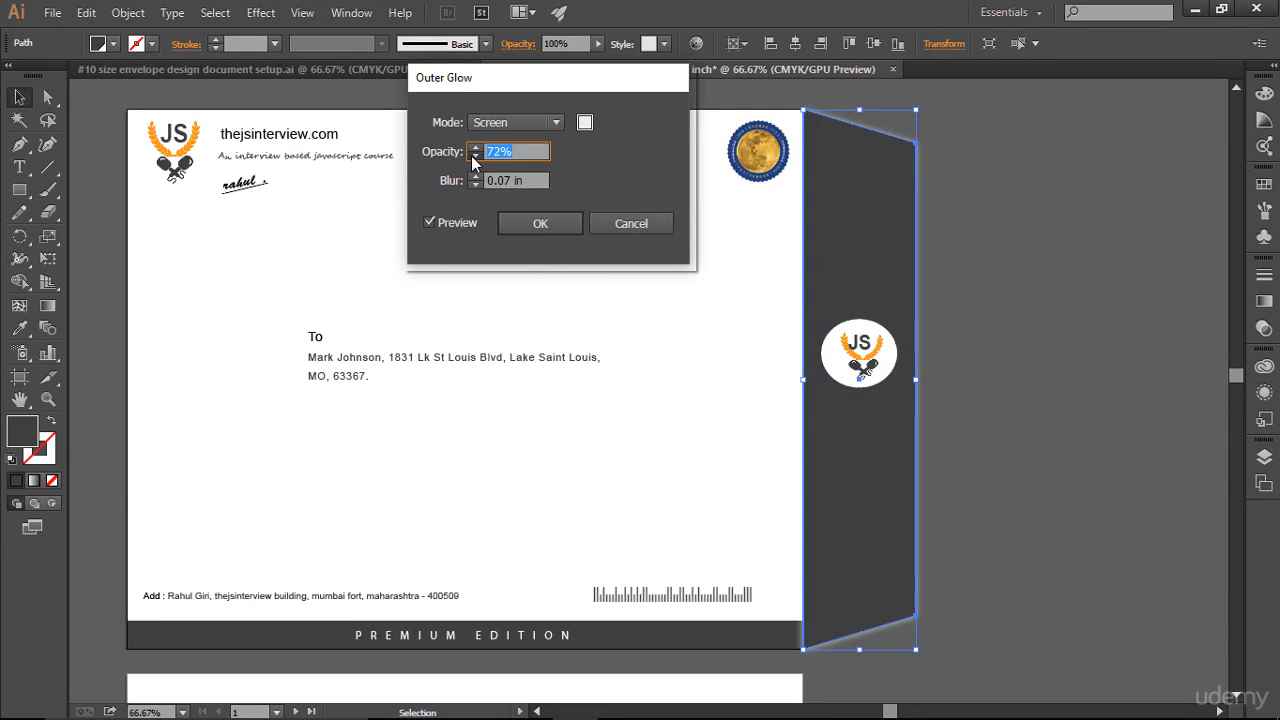
{"action": "left_click", "coordinate": [475, 157]}
{"action": "left_click", "coordinate": [475, 157]}
{"action": "left_click", "coordinate": [475, 157]}
{"action": "left_click", "coordinate": [475, 157]}
{"action": "left_click", "coordinate": [475, 157]}
{"action": "left_click", "coordinate": [475, 157]}
{"action": "left_click", "coordinate": [475, 157]}
{"action": "left_click", "coordinate": [475, 157]}
{"action": "scroll", "coordinate": [535, 155], "scroll_direction": "down", "scroll_amount": 4}
{"action": "left_click", "coordinate": [475, 155]}
{"action": "type", "text": "20"}
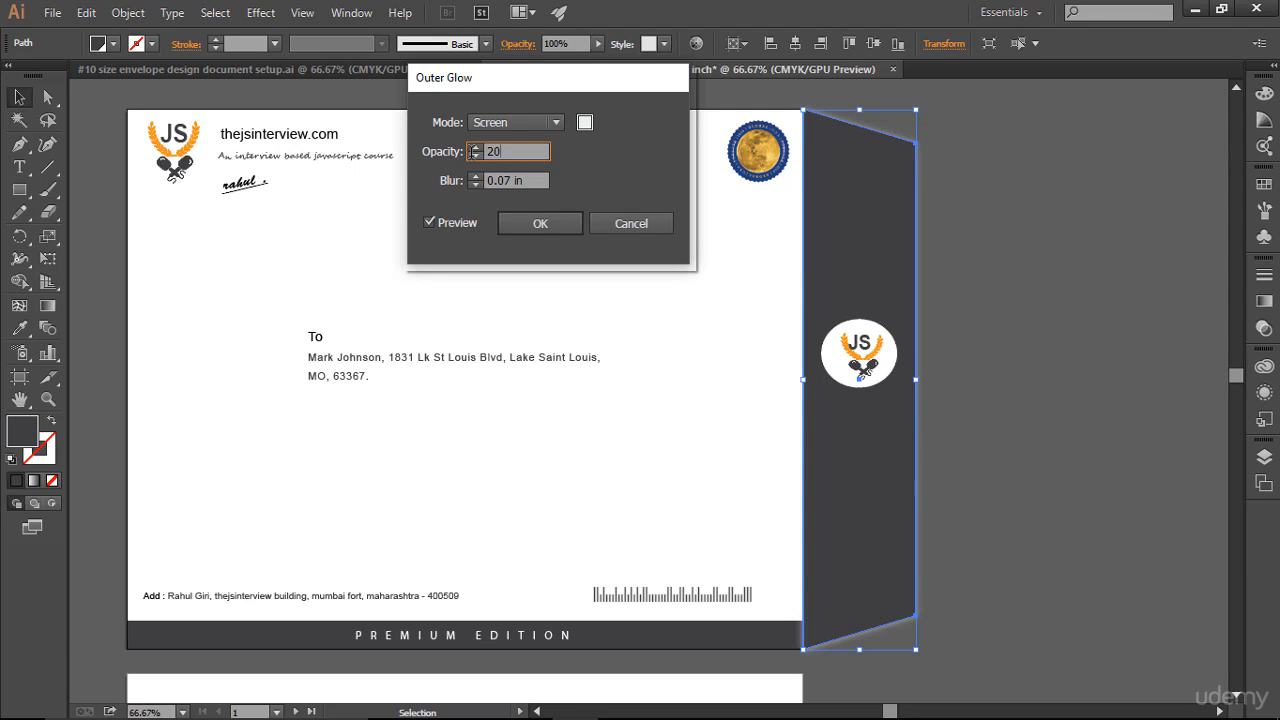
{"action": "key", "text": "Return"}
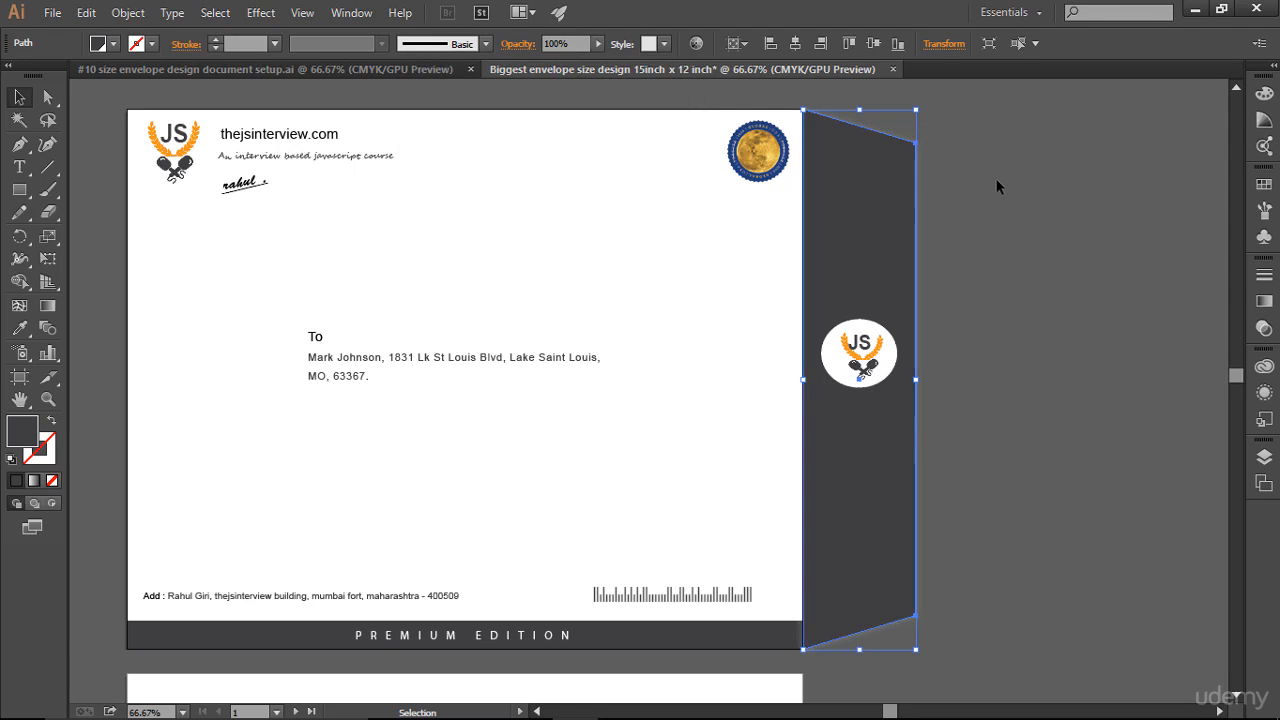
{"action": "left_click", "coordinate": [1056, 346]}
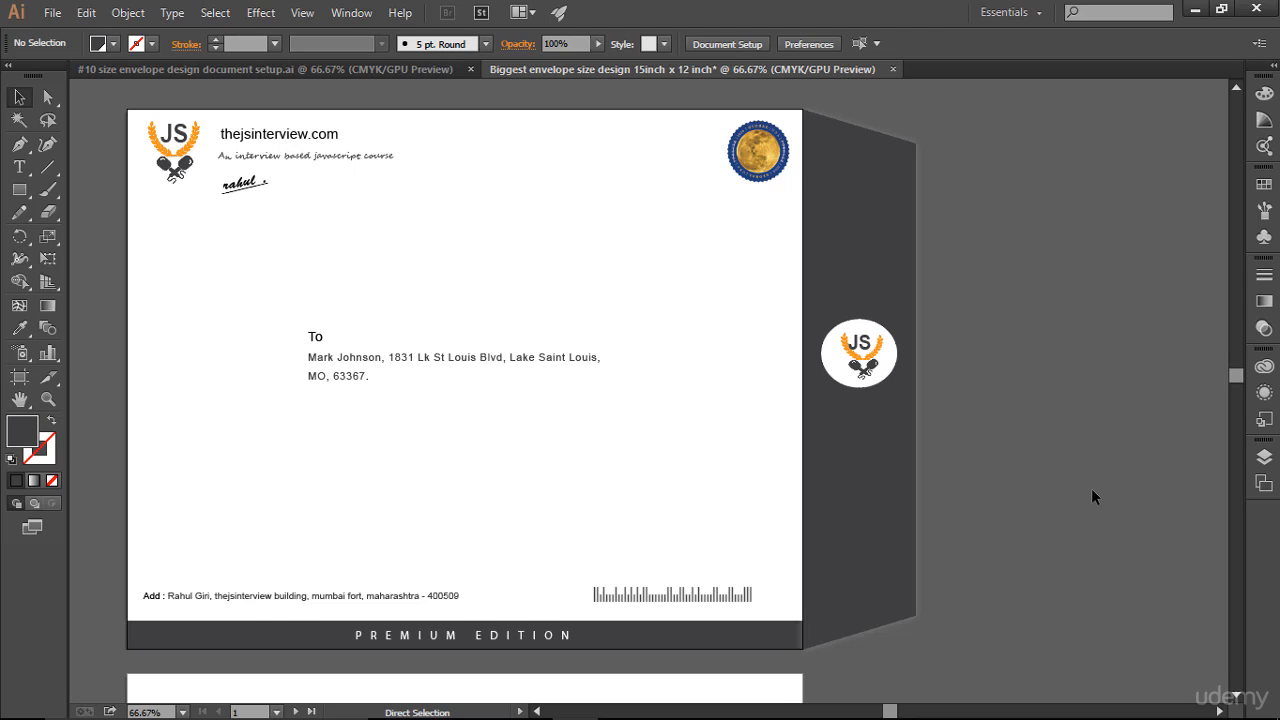
Examine the front artboard with its side flap and the blank back artboard below it
{"action": "key", "text": "ctrl+minus"}
{"action": "scroll", "coordinate": [1069, 490], "scroll_direction": "down", "scroll_amount": 5}
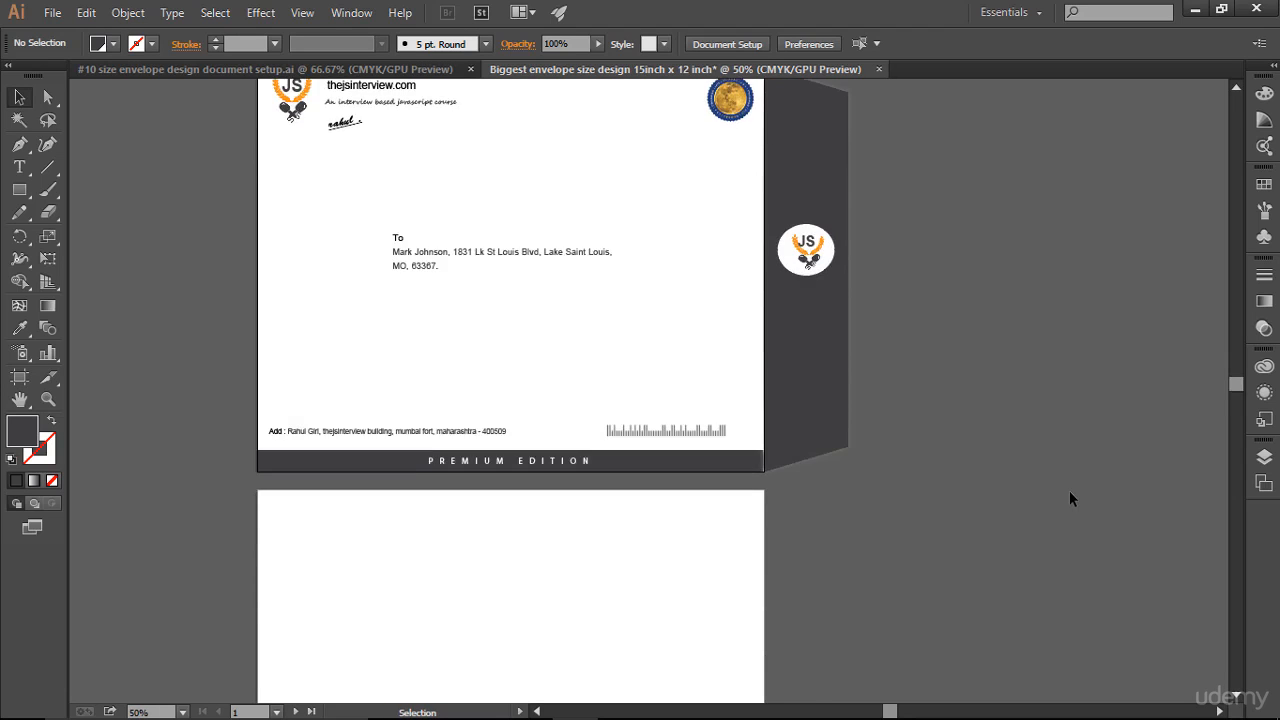
{"action": "scroll", "coordinate": [600, 491], "scroll_direction": "up", "scroll_amount": 4}
{"action": "scroll", "coordinate": [600, 491], "scroll_direction": "up", "scroll_amount": 2}
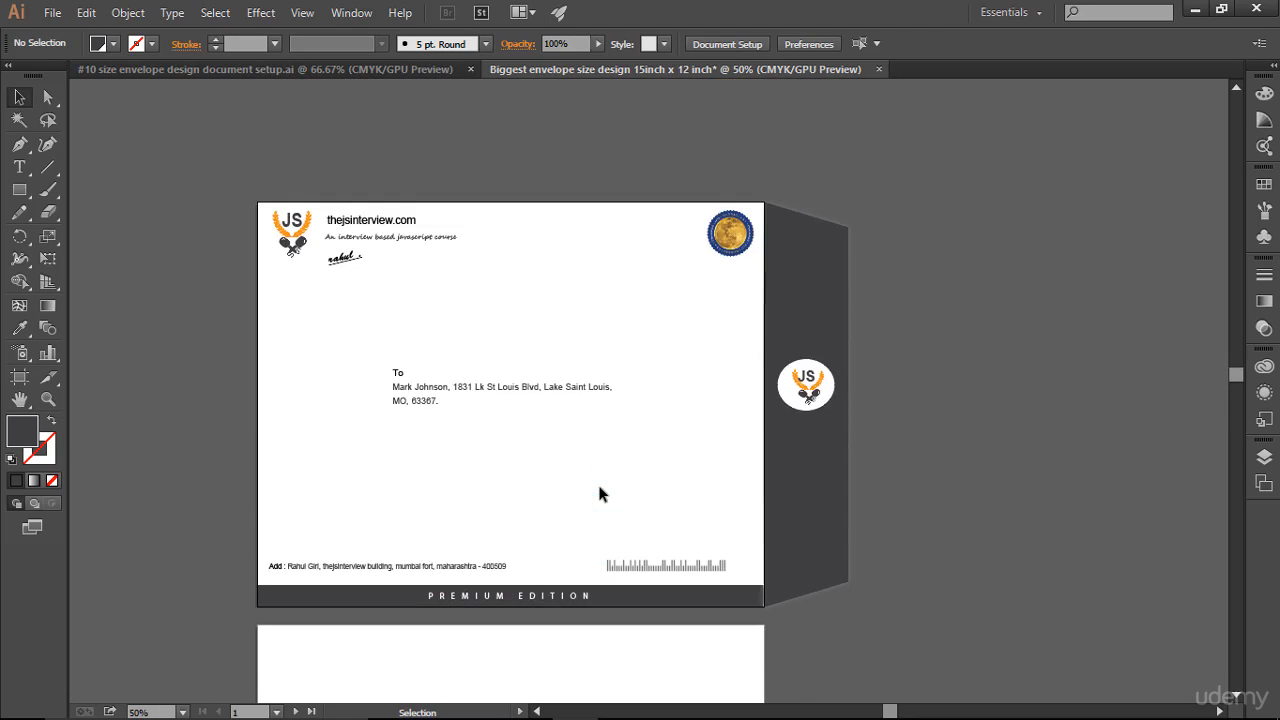
{"action": "scroll", "coordinate": [935, 424], "scroll_direction": "down", "scroll_amount": 7}
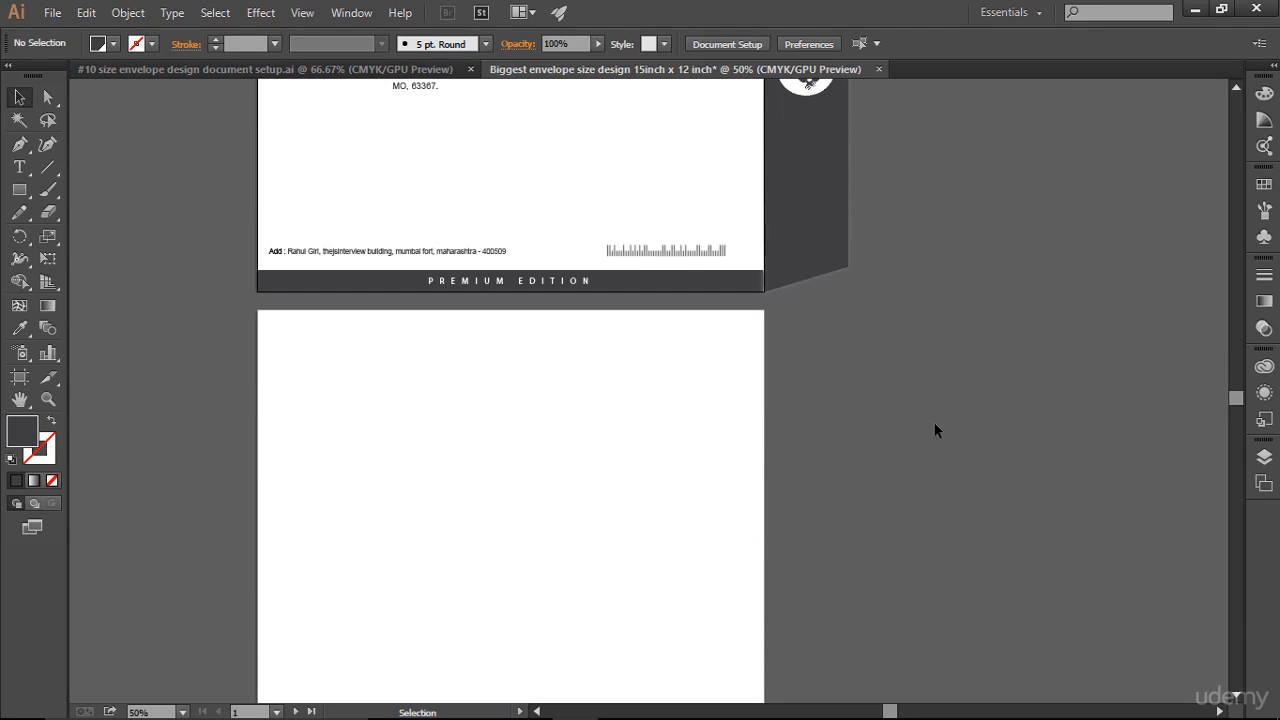
{"action": "scroll", "coordinate": [868, 424], "scroll_direction": "down", "scroll_amount": 3}
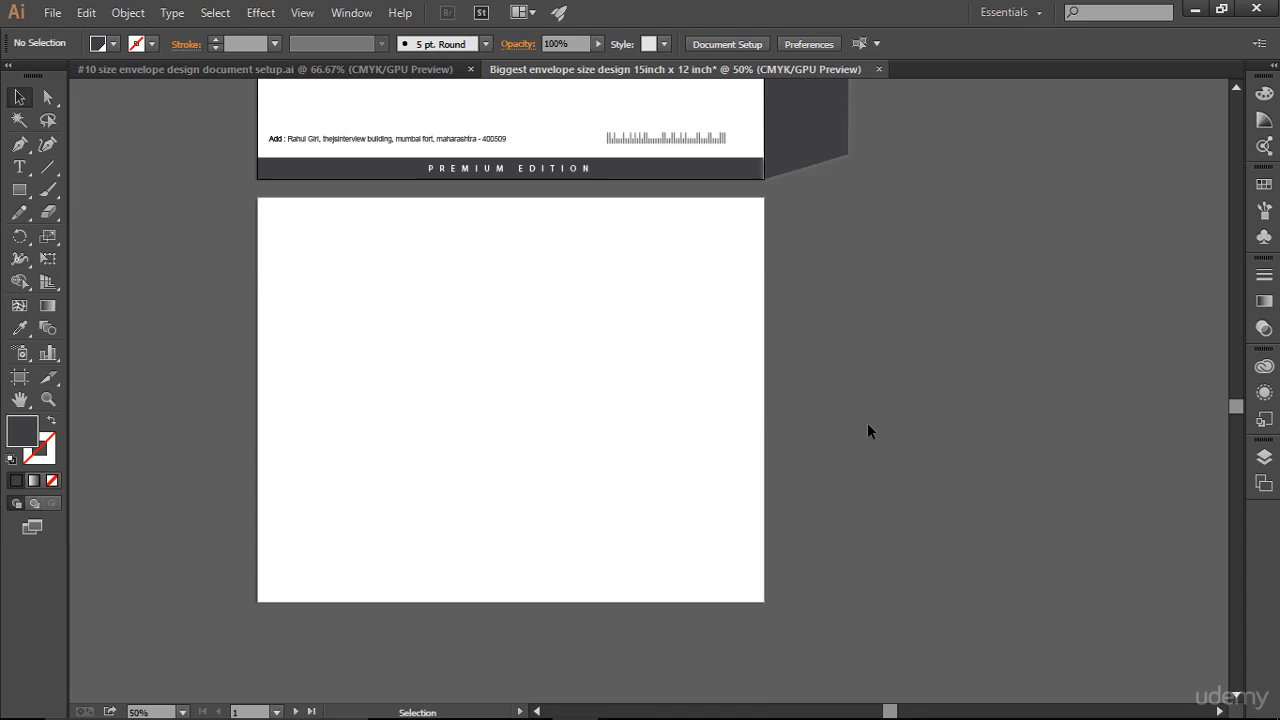
{"action": "scroll", "coordinate": [868, 424], "scroll_direction": "up", "scroll_amount": 5}
{"action": "scroll", "coordinate": [868, 424], "scroll_direction": "down", "scroll_amount": 3}
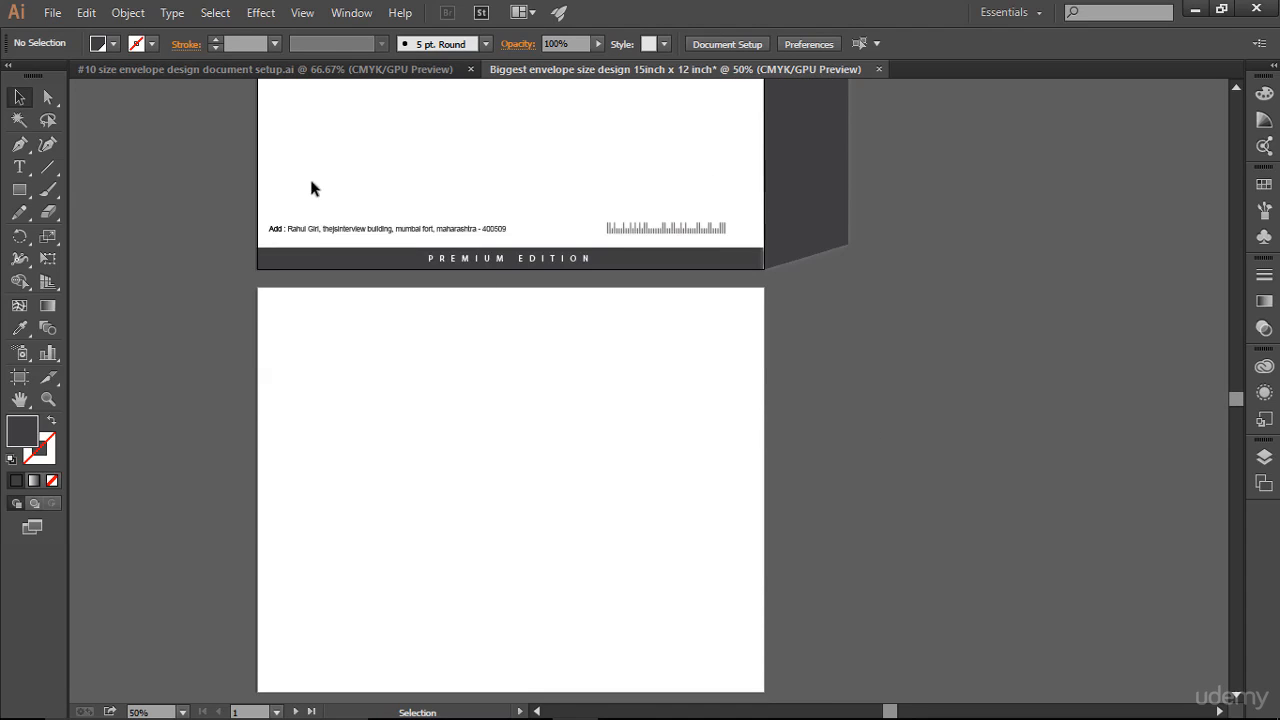
Copy the website name, tagline and signature from the #10 envelope's back and paste them onto the large envelope's back artboard
{"action": "left_click", "coordinate": [299, 70]}
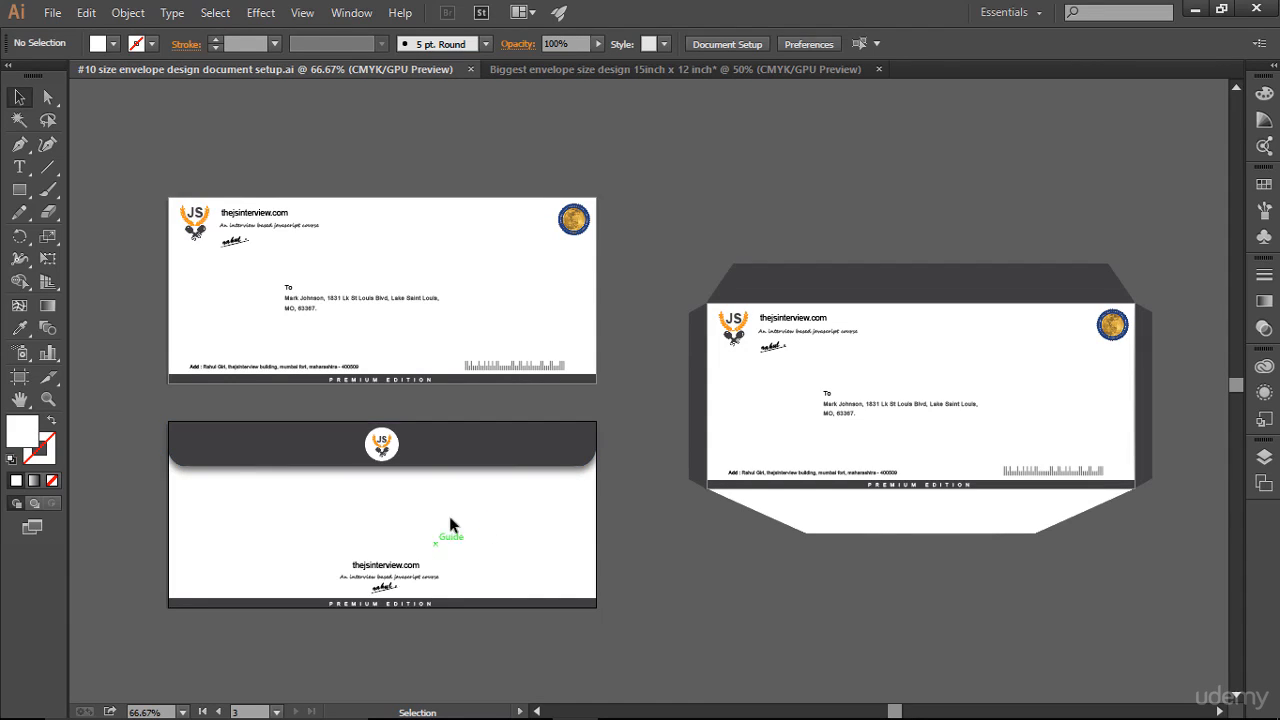
{"action": "left_click_drag", "start_coordinate": [317, 532], "coordinate": [450, 592]}
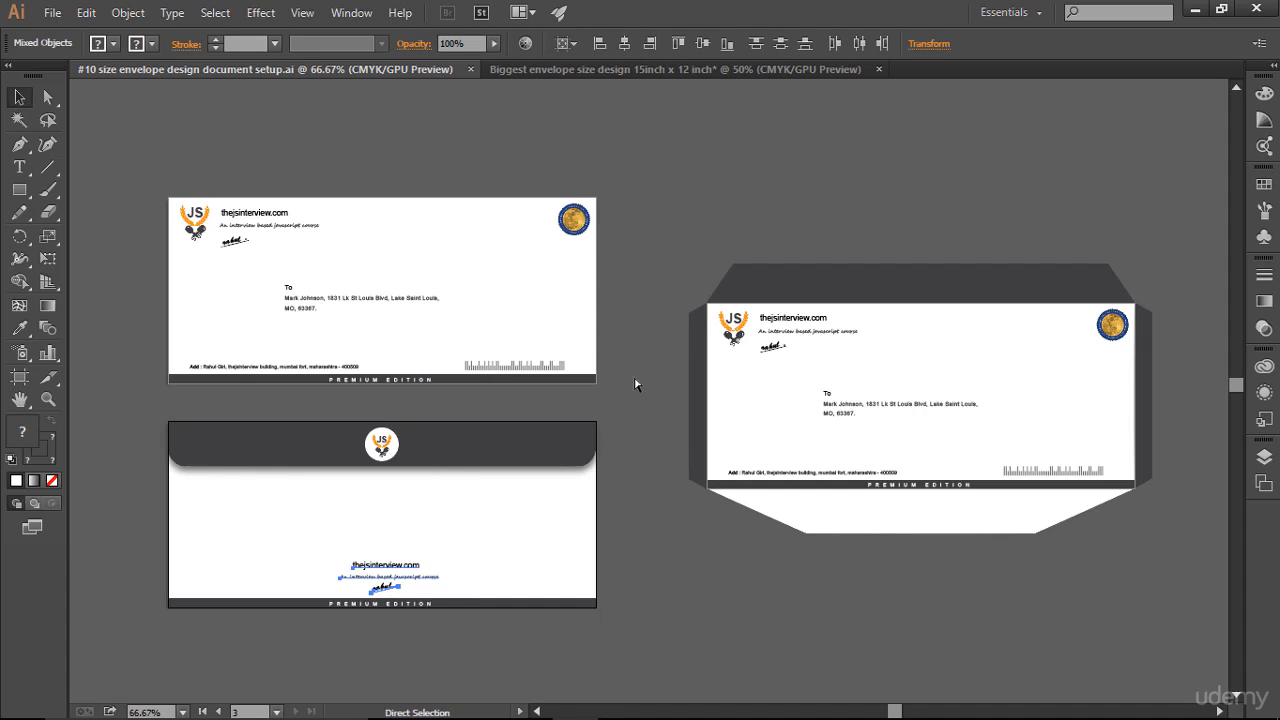
{"action": "left_click", "coordinate": [736, 184]}
{"action": "left_click", "coordinate": [561, 68]}
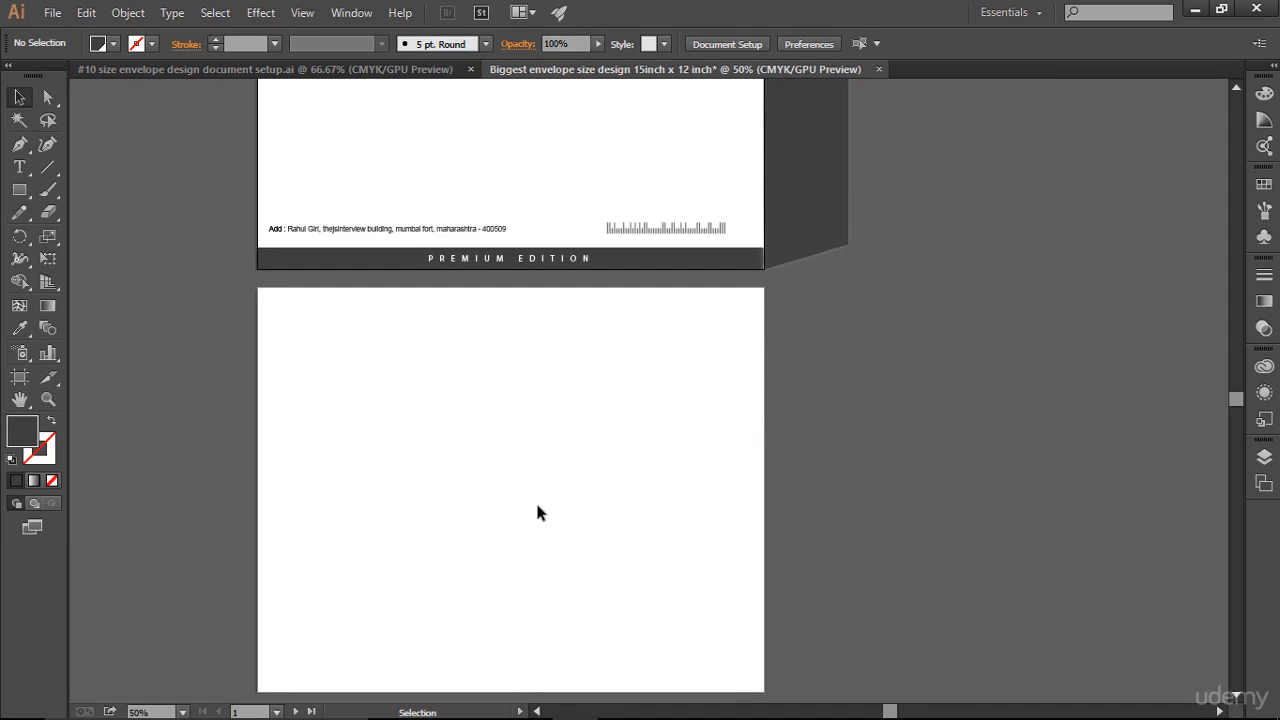
{"action": "key", "text": "ctrl+v"}
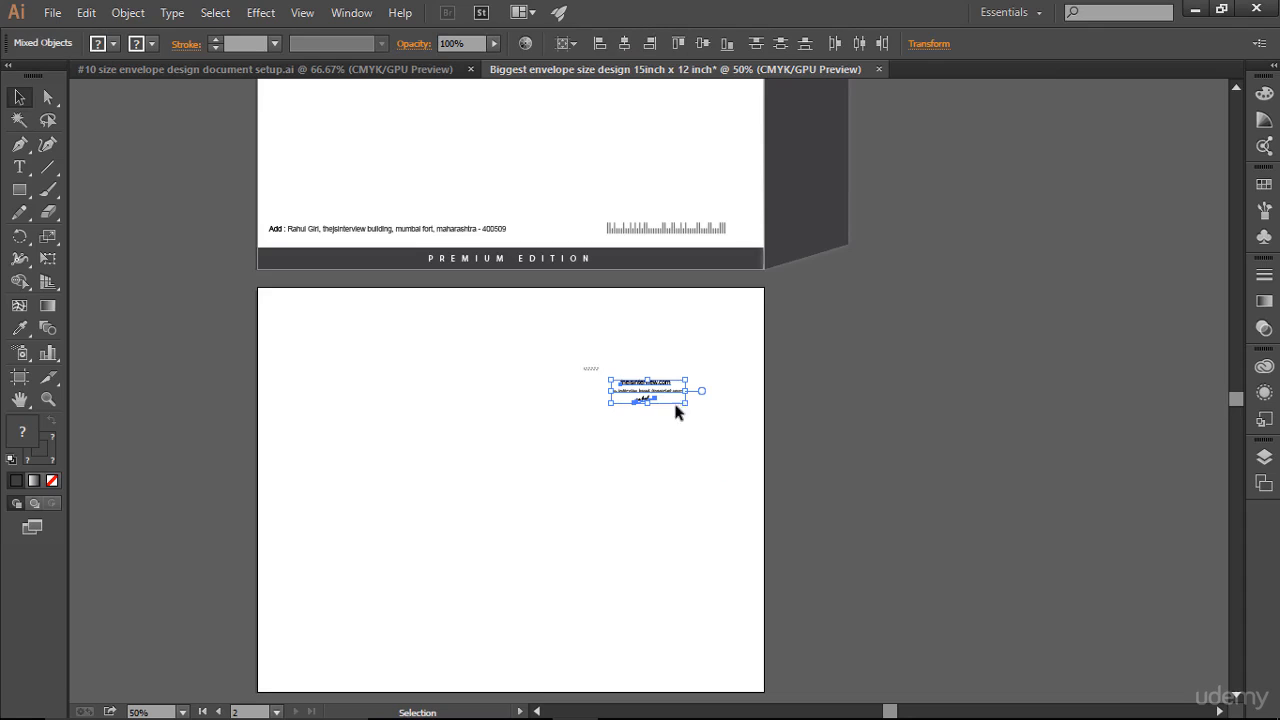
Enlarge the pasted branding block and place it near the back artboard's lower edge, centring the website name on the middle vertical guide
{"action": "left_click_drag", "start_coordinate": [686, 404], "coordinate": [754, 449]}
{"action": "mouse_move", "coordinate": [645, 374]}
{"action": "left_mouse_down"}
{"action": "mouse_move", "coordinate": [505, 465]}
{"action": "mouse_move", "coordinate": [448, 611]}
{"action": "mouse_move", "coordinate": [484, 610]}
{"action": "left_mouse_up"}
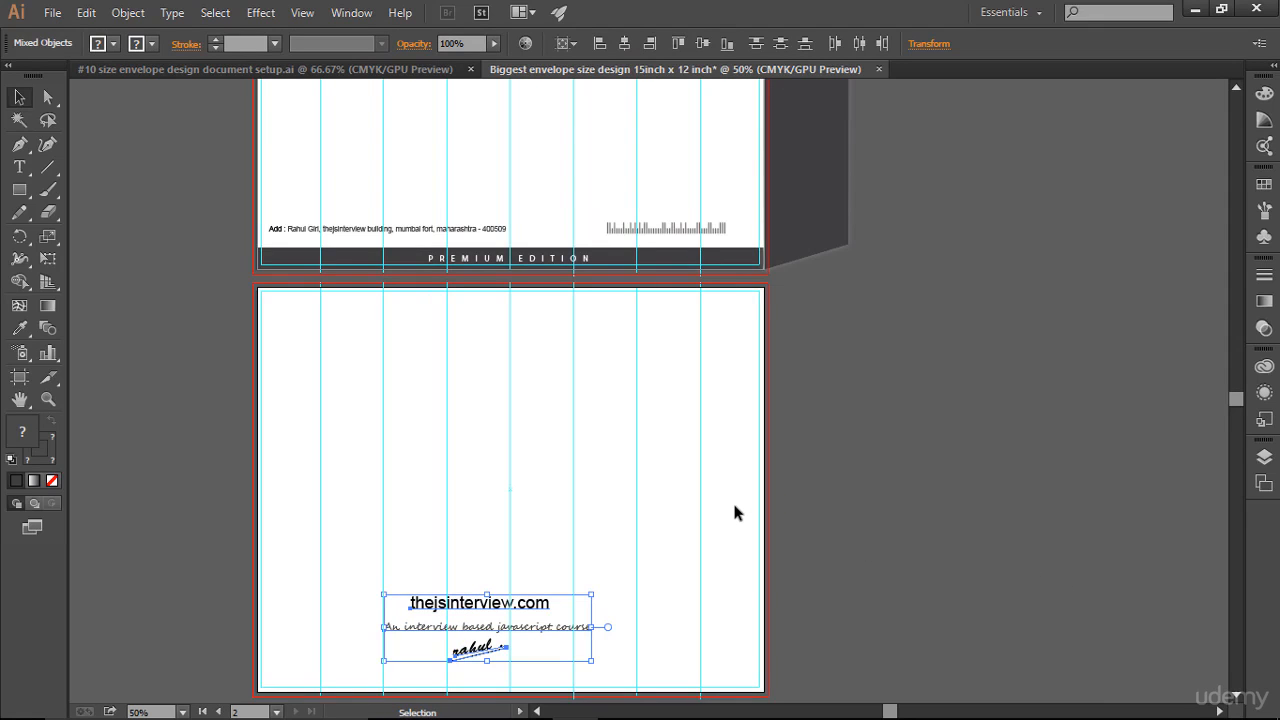
{"action": "scroll", "coordinate": [730, 510], "scroll_direction": "down", "scroll_amount": 3}
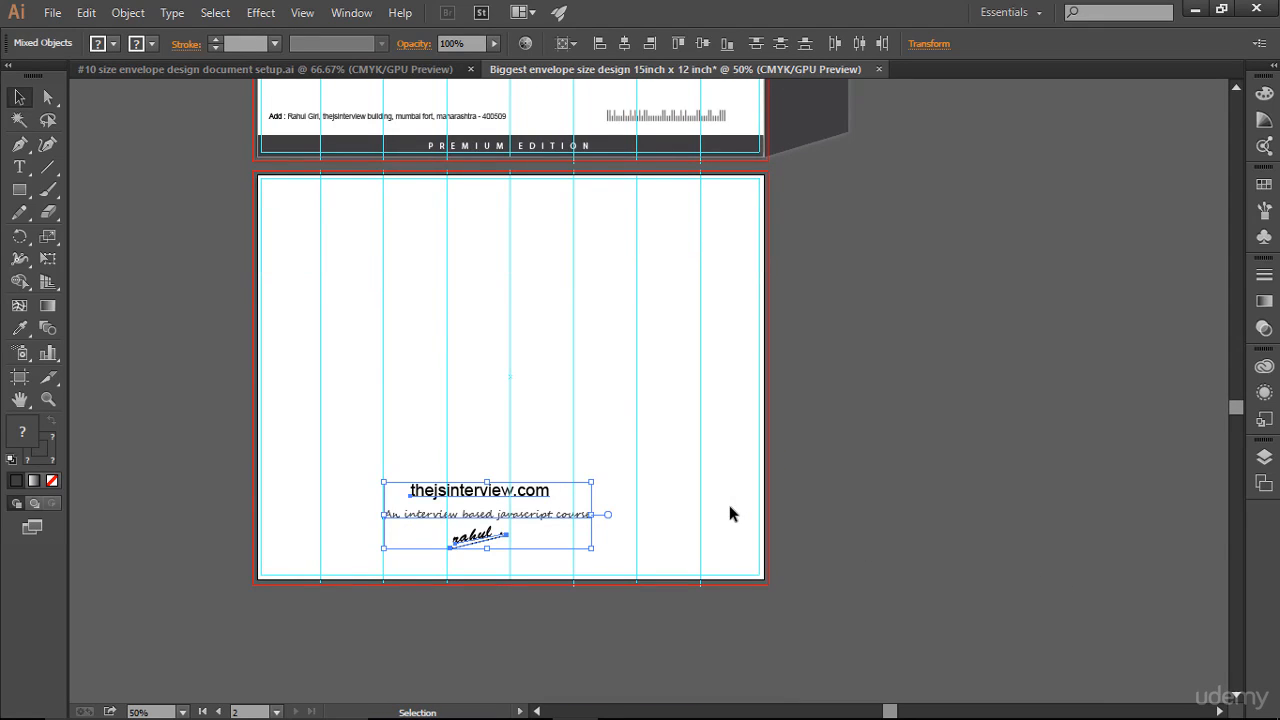
{"action": "key", "text": "Right"}
{"action": "key", "text": "Right"}
{"action": "key", "text": "Right"}
{"action": "key", "text": "Right"}
{"action": "key", "text": "Right"}
{"action": "key", "text": "Right"}
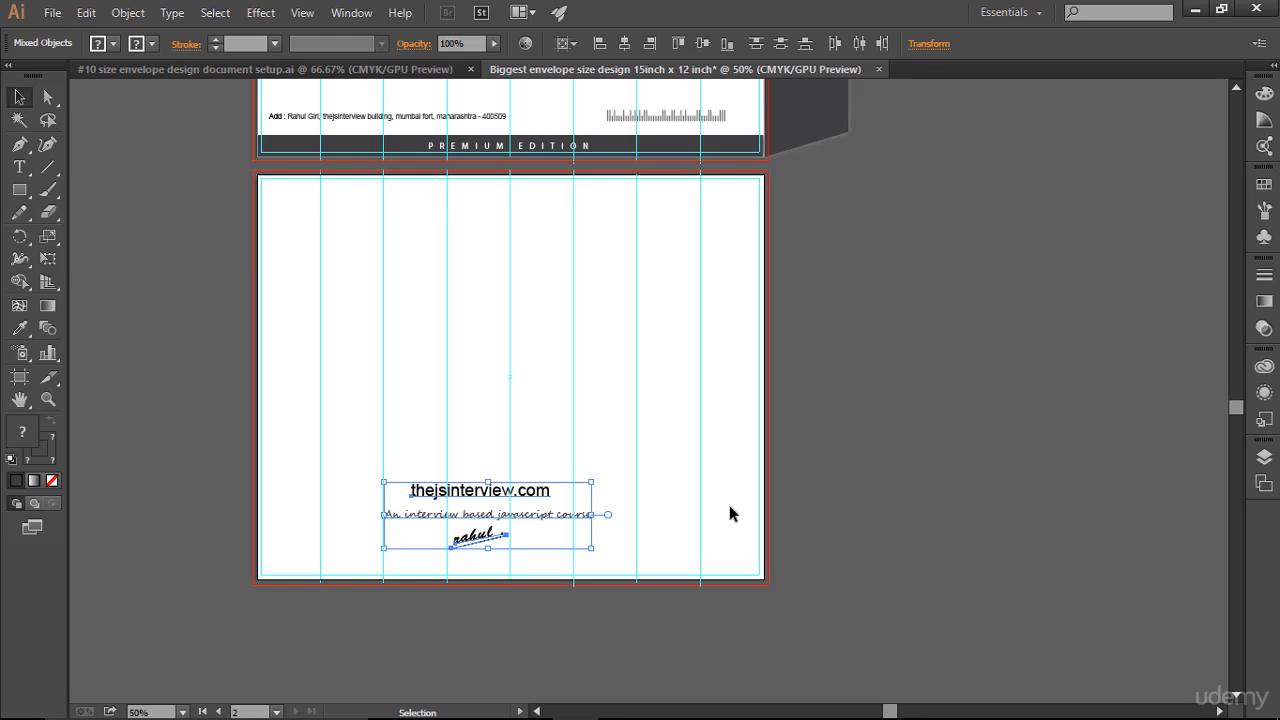
{"action": "key", "text": "Right"}
{"action": "key", "text": "Right"}
{"action": "key", "text": "Right"}
{"action": "key", "text": "Right"}
{"action": "key", "text": "Right"}
{"action": "key", "text": "Right"}
{"action": "key", "text": "Right"}
{"action": "key", "text": "Right"}
{"action": "key", "text": "Right"}
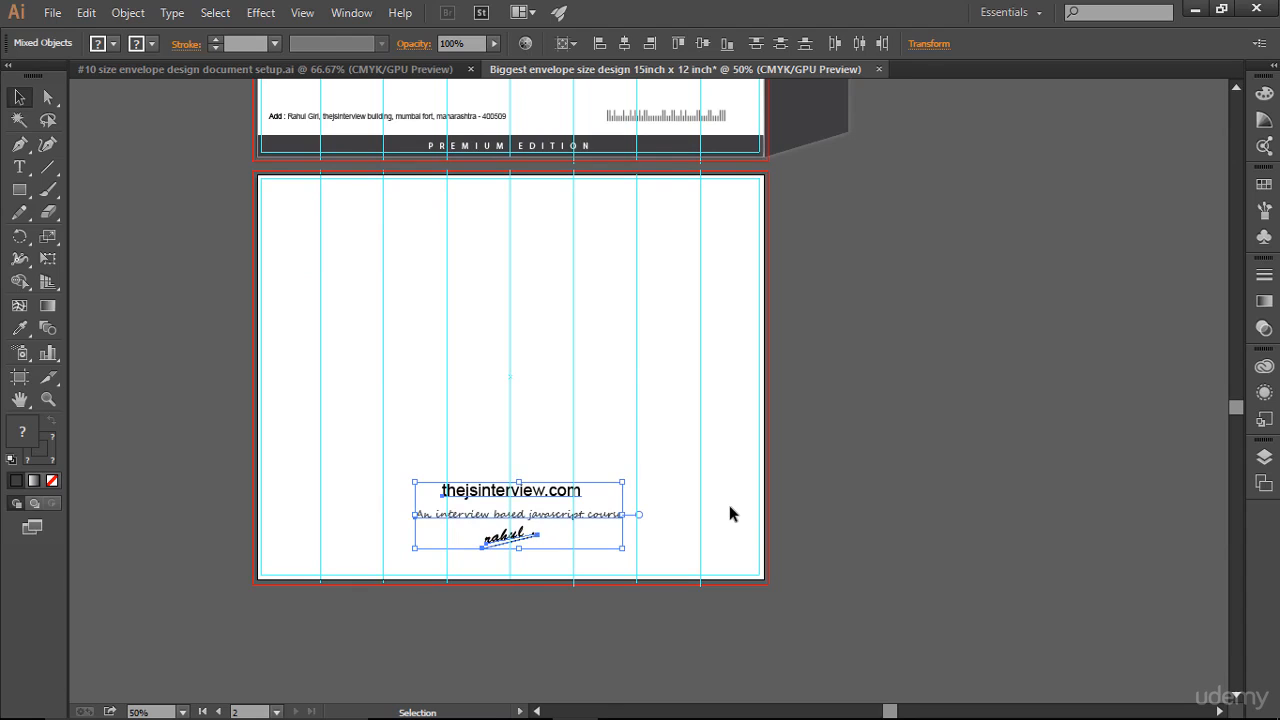
Nudge the branding block up slightly to leave more space above the back artboard's lower edge
{"action": "key", "text": "Up"}
{"action": "key", "text": "Up"}
{"action": "key", "text": "Up"}
{"action": "key", "text": "Up"}
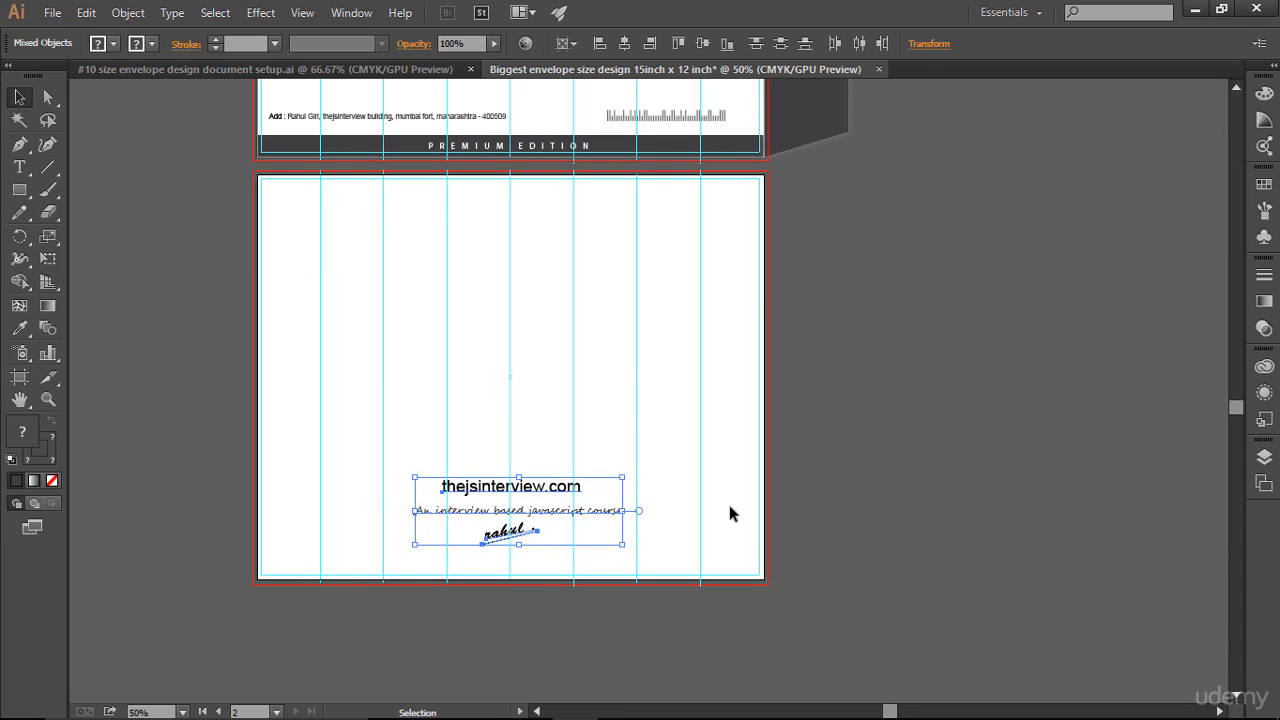
{"action": "key", "text": "Up"}
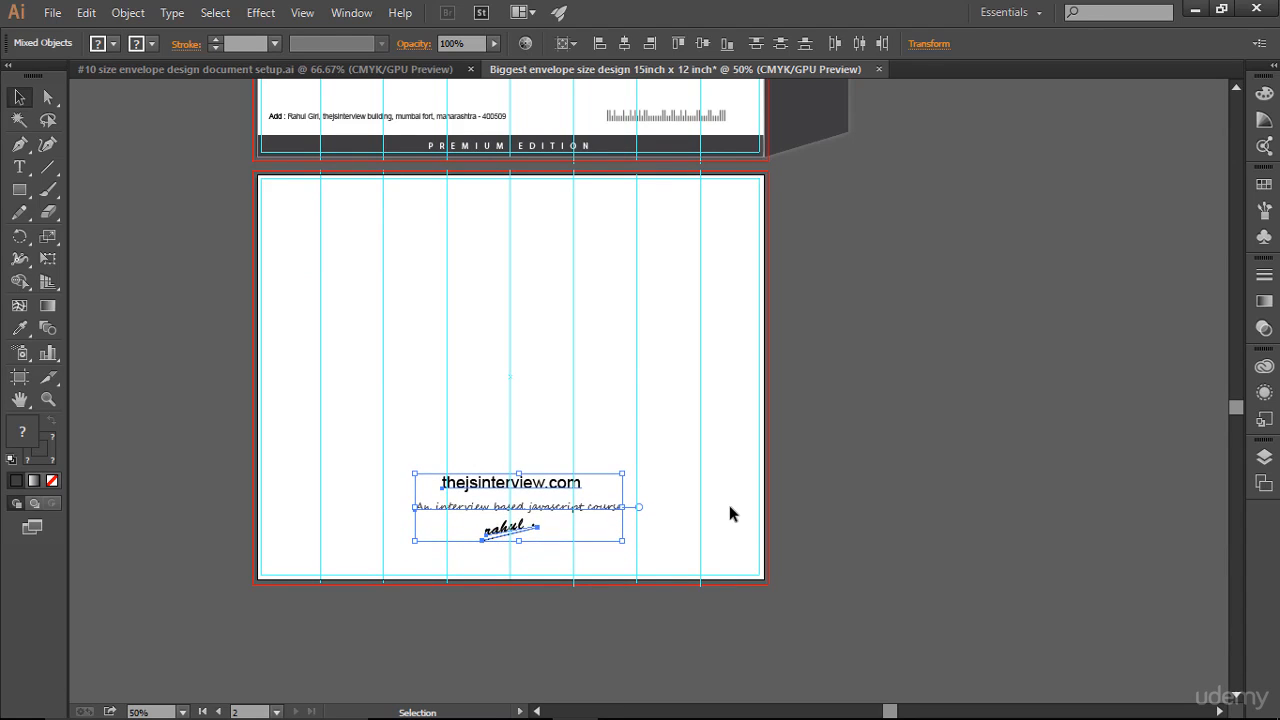
{"action": "left_click", "coordinate": [844, 416]}
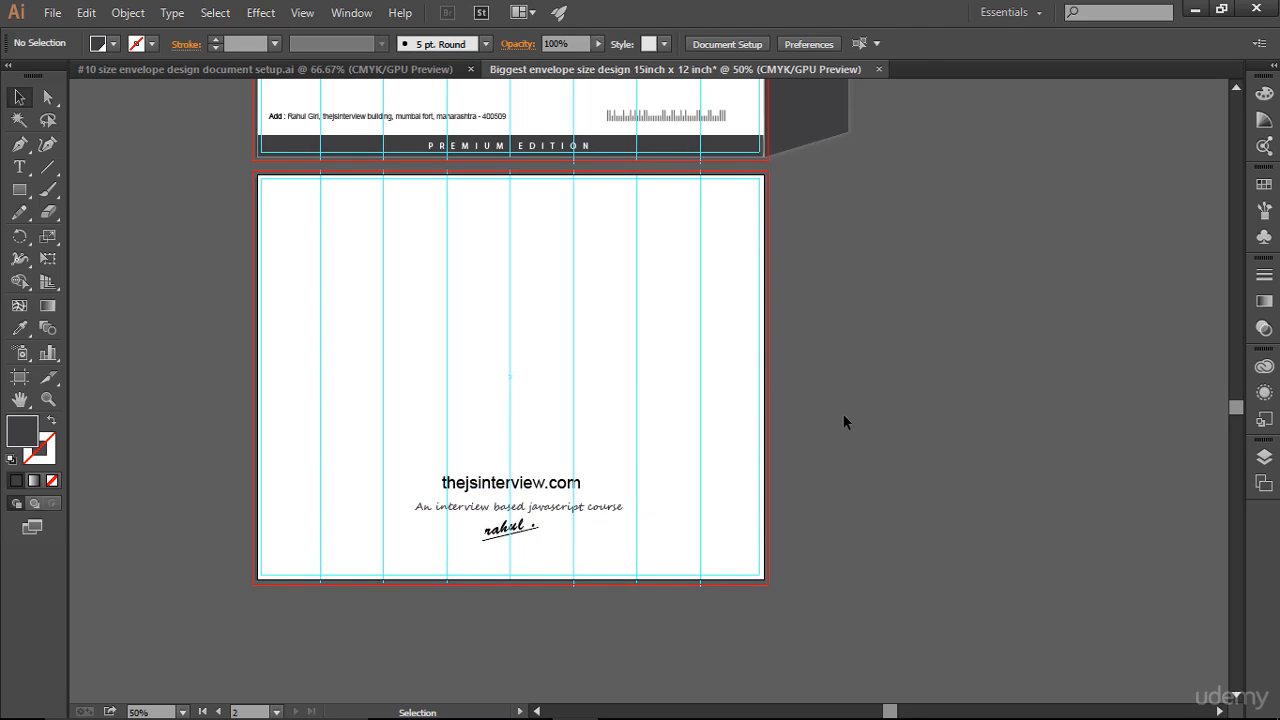
Copy the PREMIUM EDITION bar from the front artboard and paste it in place along the back artboard's lower edge
{"action": "scroll", "coordinate": [843, 421], "scroll_direction": "up", "scroll_amount": 4}
{"action": "scroll", "coordinate": [843, 421], "scroll_direction": "down", "scroll_amount": 3}
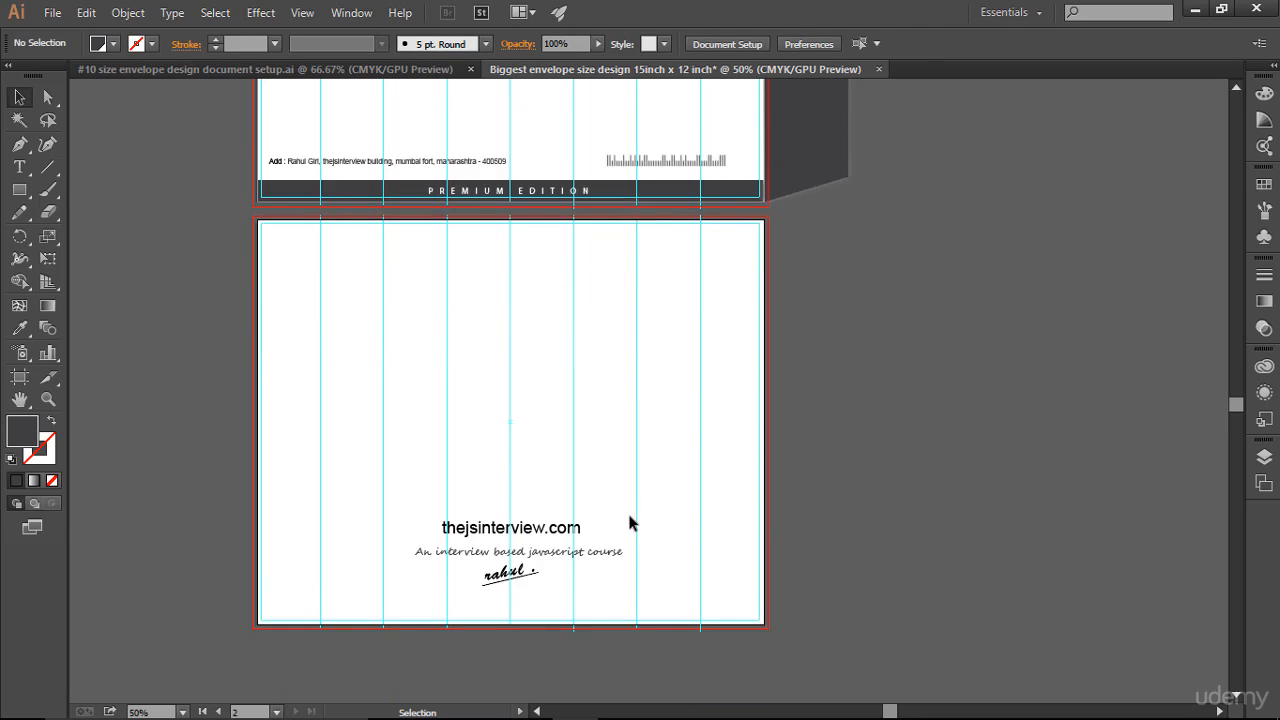
{"action": "left_click_drag", "start_coordinate": [556, 170], "coordinate": [584, 212]}
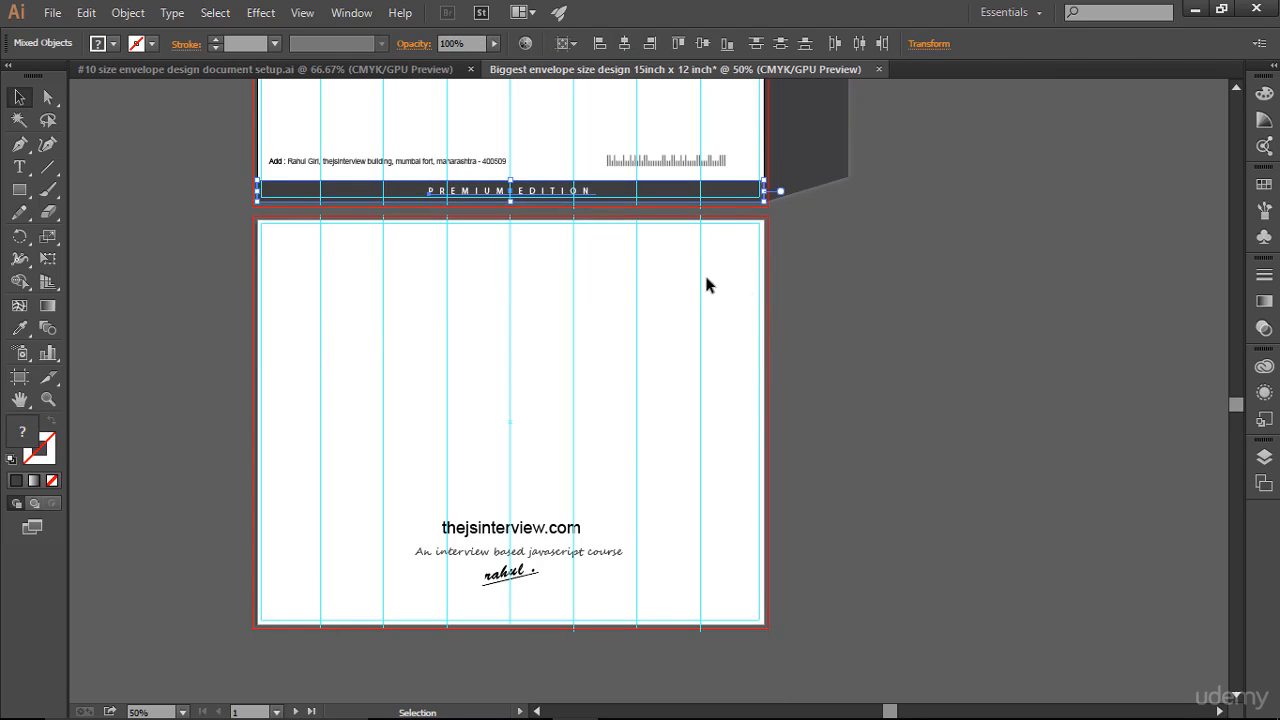
{"action": "left_click", "coordinate": [723, 428]}
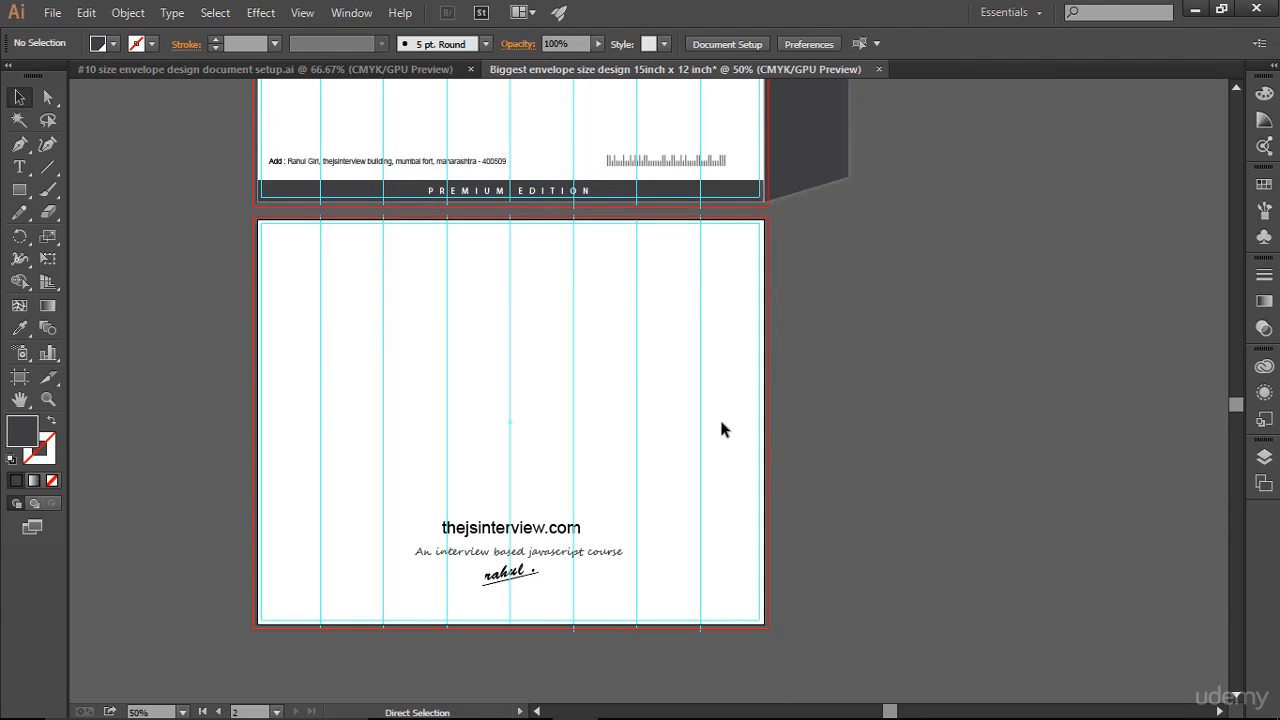
{"action": "key", "text": "ctrl+shift+v"}
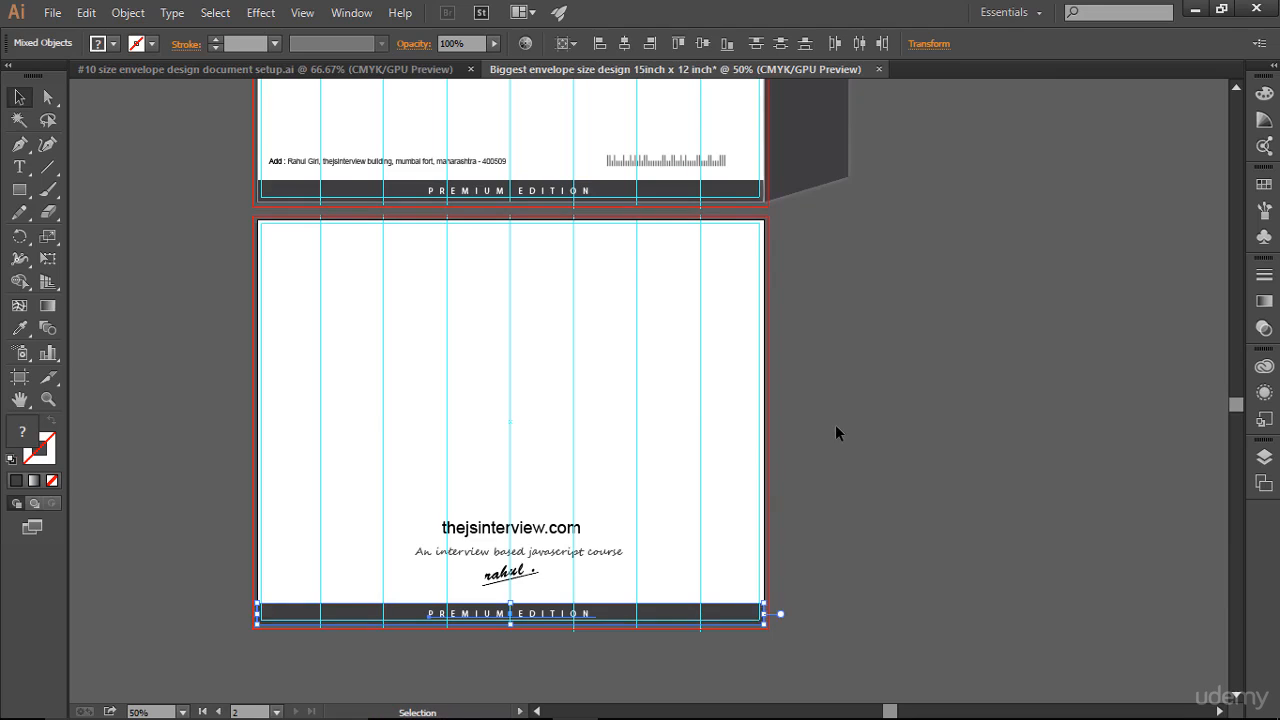
{"action": "left_click", "coordinate": [836, 430]}
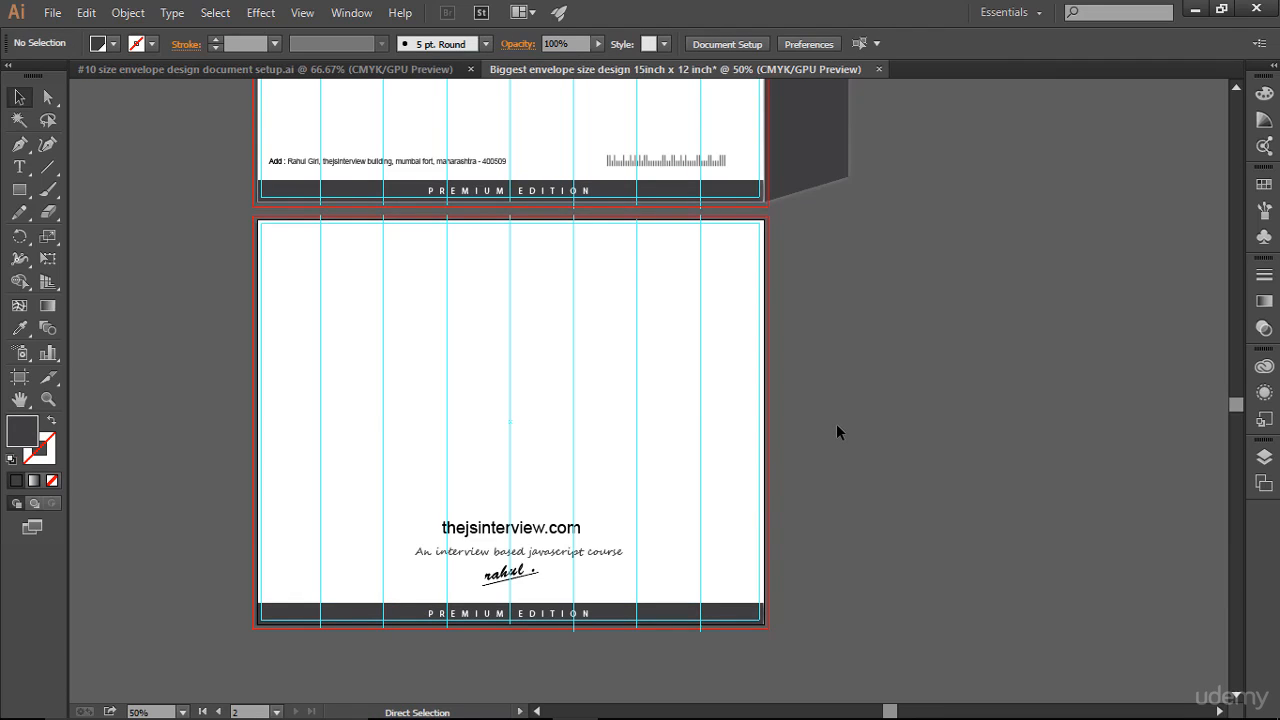
Check the back artboard with the guides hidden, and turn the guides back on
{"action": "key", "text": "ctrl+semicolon"}
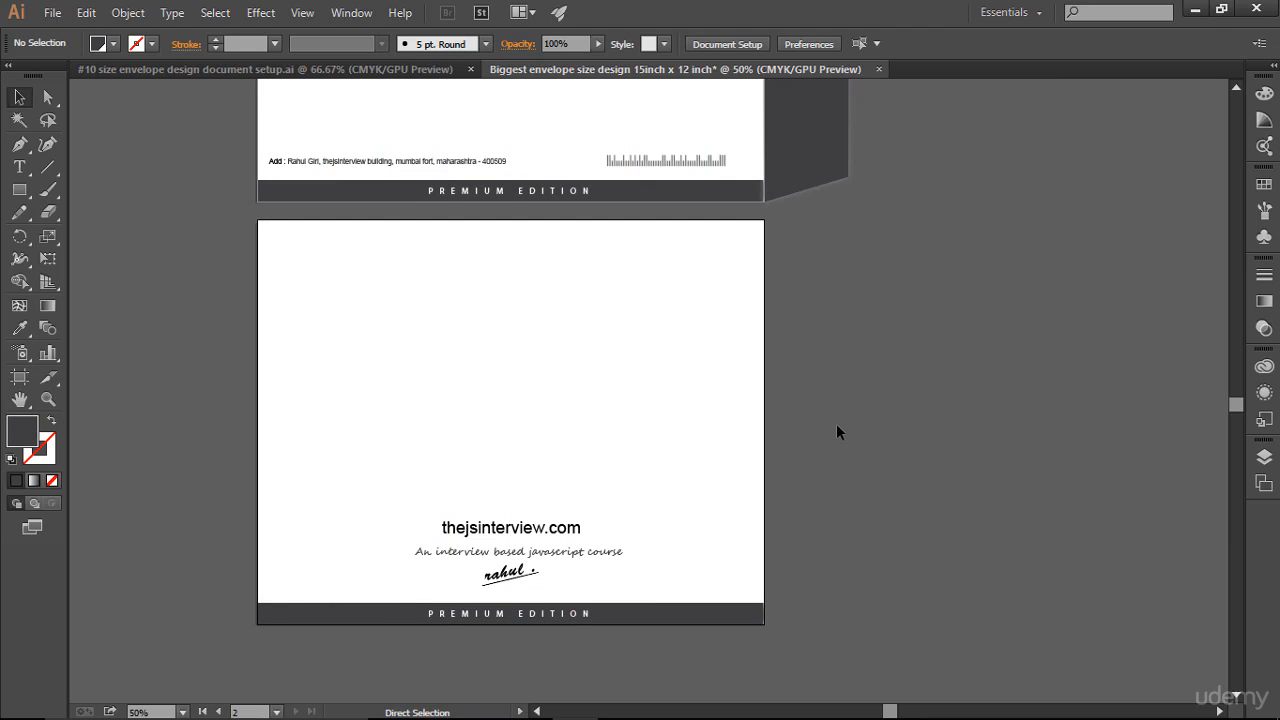
{"action": "key", "text": "ctrl+semicolon"}
{"action": "scroll", "coordinate": [634, 461], "scroll_direction": "up", "scroll_amount": 2}
{"action": "scroll", "coordinate": [634, 461], "scroll_direction": "down", "scroll_amount": 2}
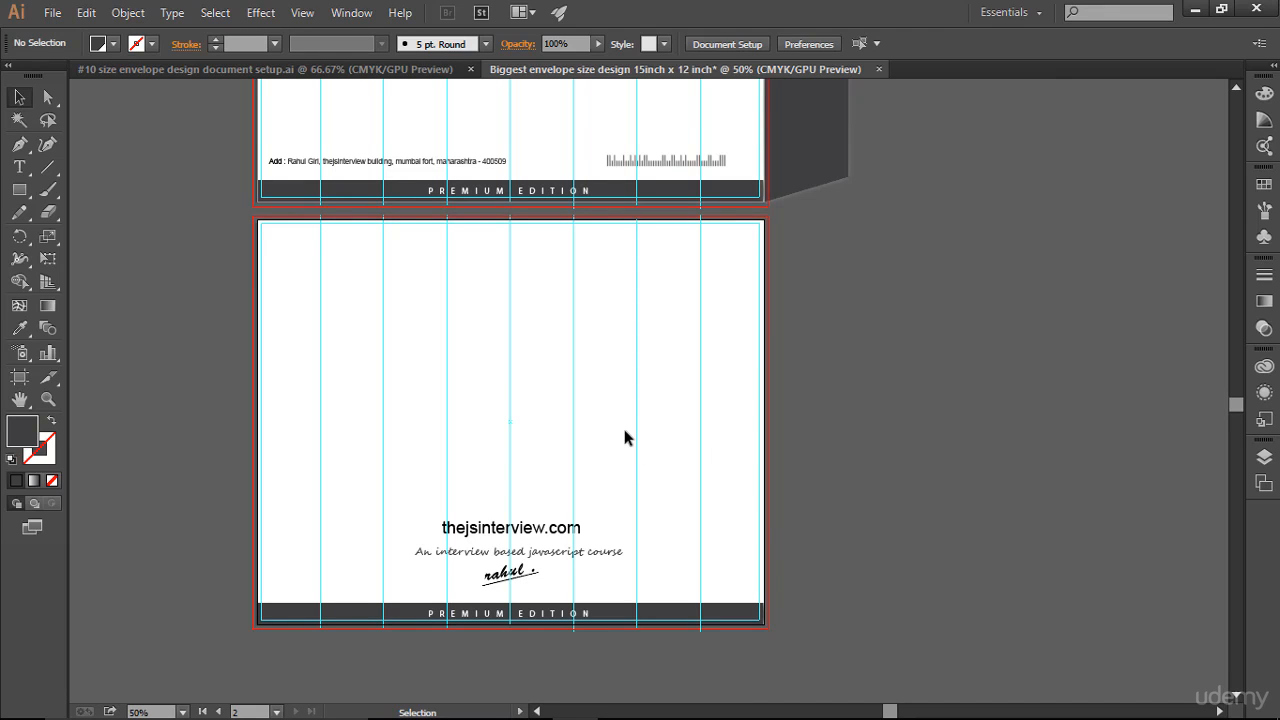
Add the text "Learn understand practise & get hired" on the back artboard and place it horizontally around the middle vertical guide
{"action": "key", "text": "t"}
{"action": "left_click", "coordinate": [453, 397]}
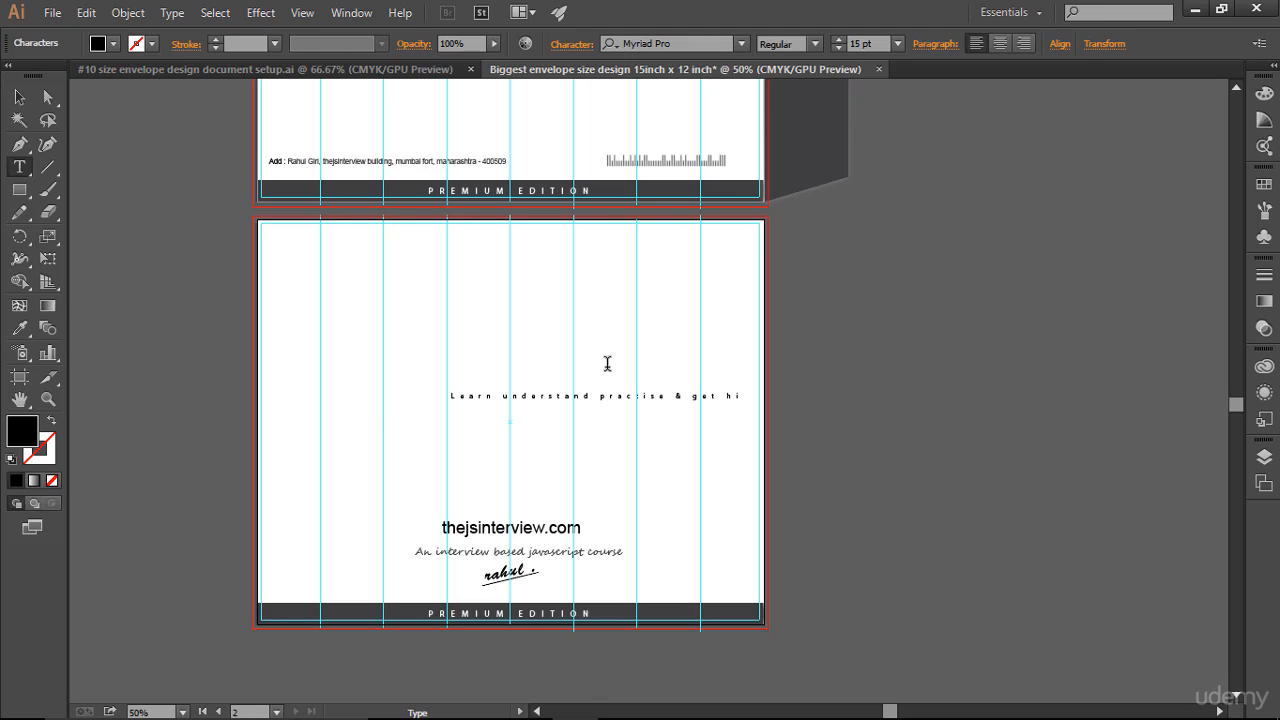
{"action": "key", "text": "ctrl+a"}
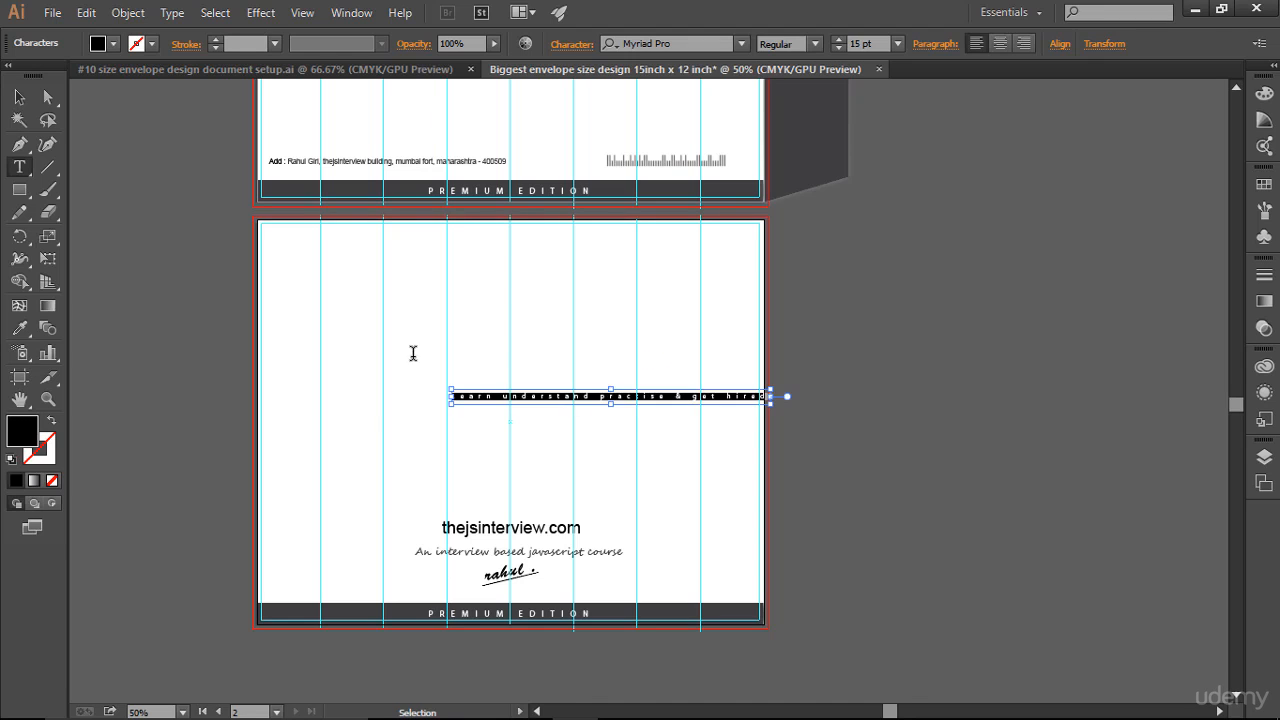
{"action": "left_click", "coordinate": [19, 97]}
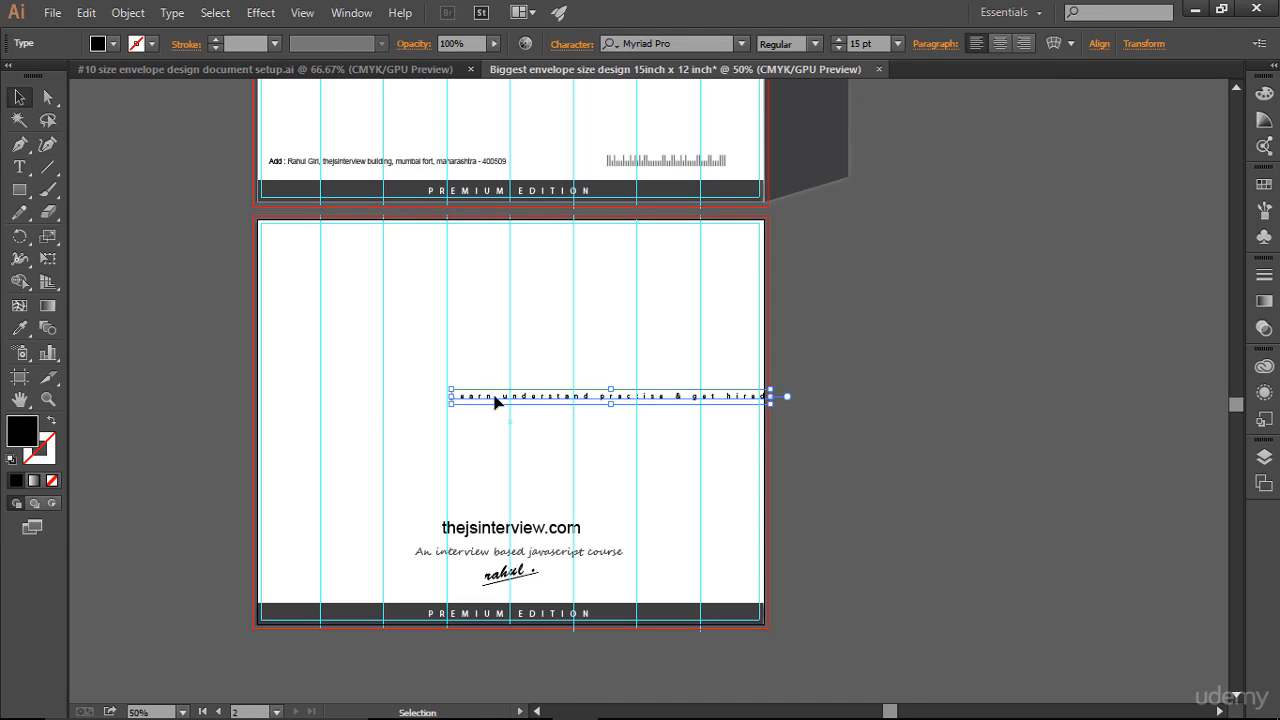
{"action": "left_click_drag", "start_coordinate": [494, 400], "coordinate": [391, 392]}
Set the tracking of the whole "Learn understand practise & get hired" line to 0
{"action": "left_click", "coordinate": [19, 167]}
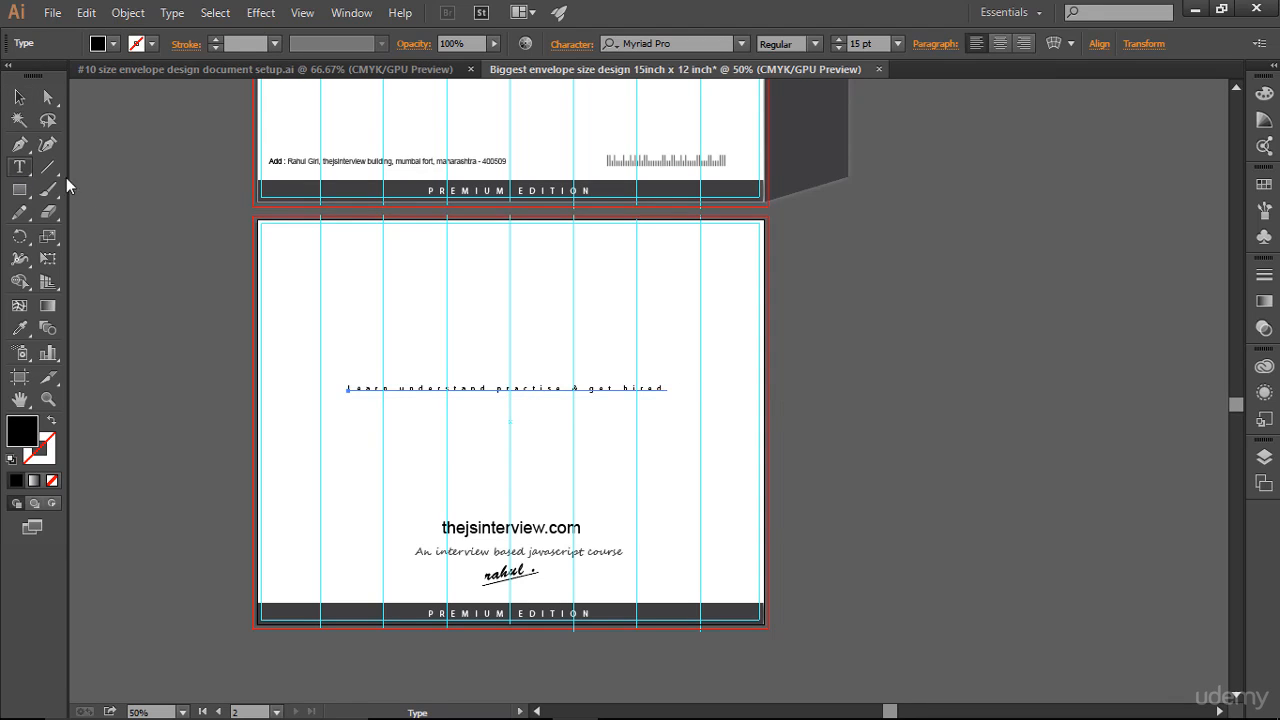
{"action": "left_click", "coordinate": [551, 386]}
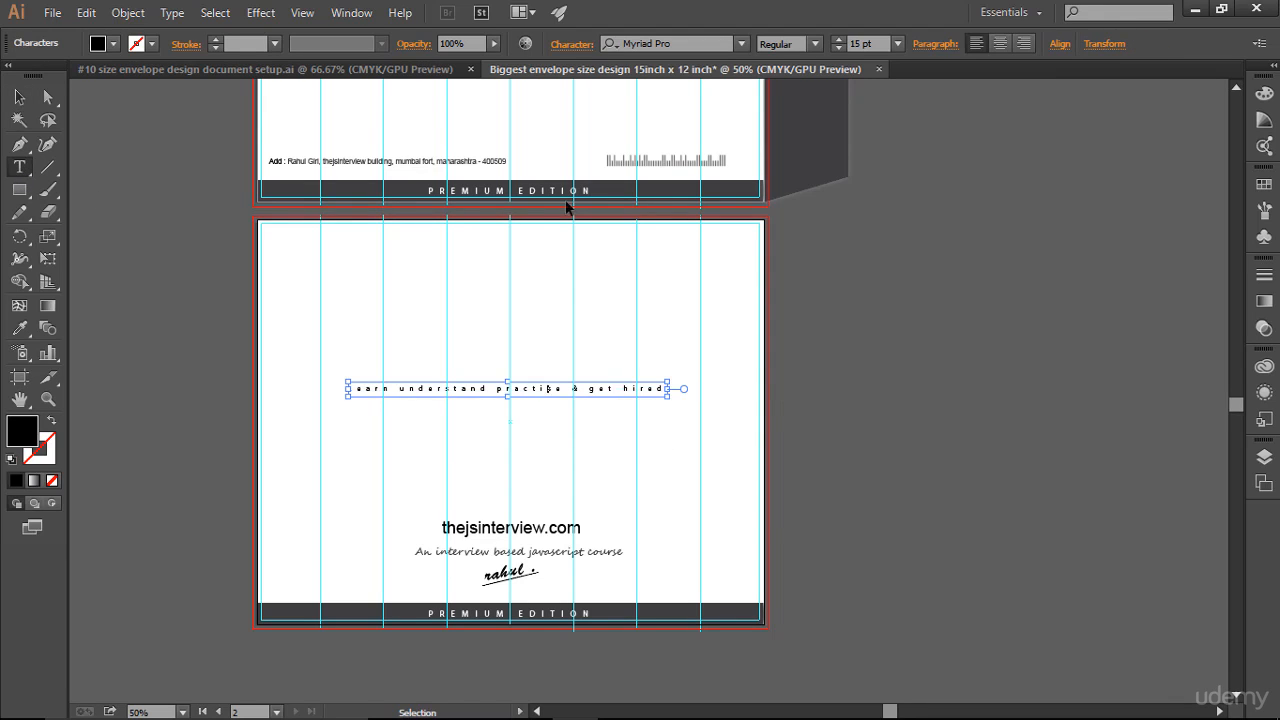
{"action": "key", "text": "ctrl+a"}
{"action": "left_click", "coordinate": [571, 44]}
{"action": "left_click_drag", "start_coordinate": [550, 184], "coordinate": [525, 186]}
{"action": "type", "text": "0"}
{"action": "key", "text": "Return"}
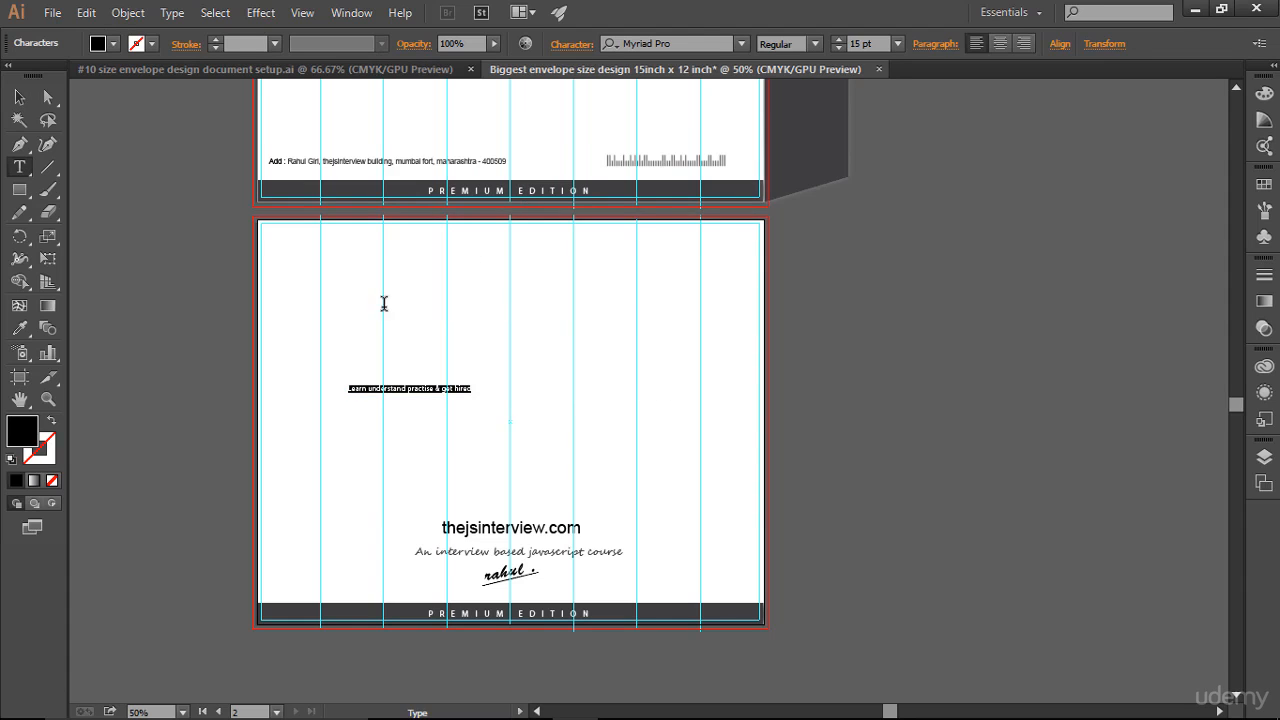
Set the "Learn understand practise & get hired" line in Arial at 34 pt
{"action": "left_click", "coordinate": [687, 44]}
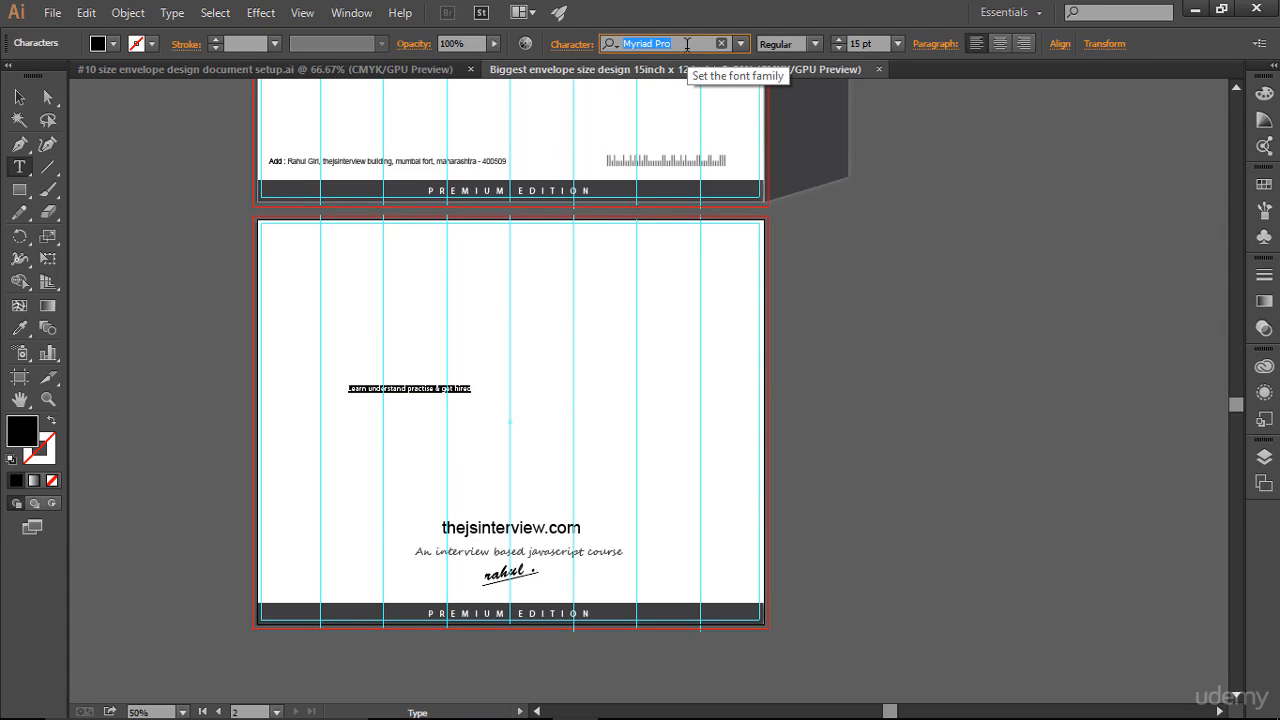
{"action": "type", "text": "Ari"}
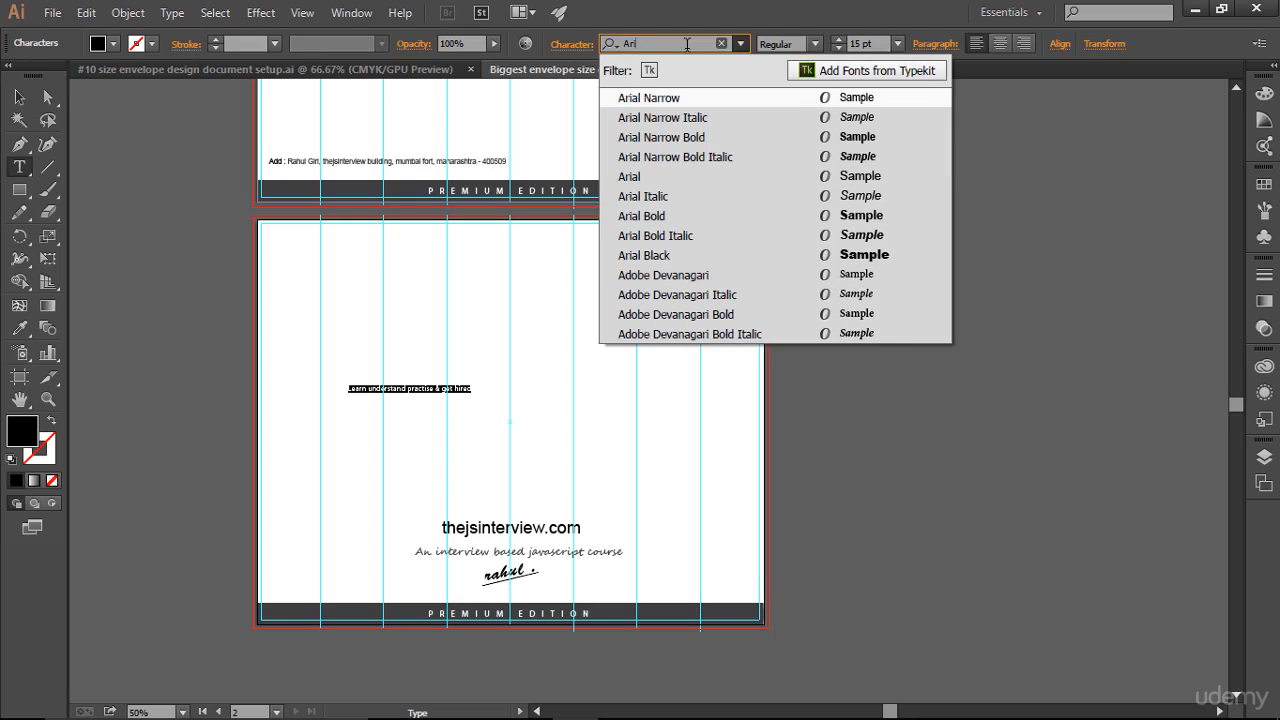
{"action": "key", "text": "Return"}
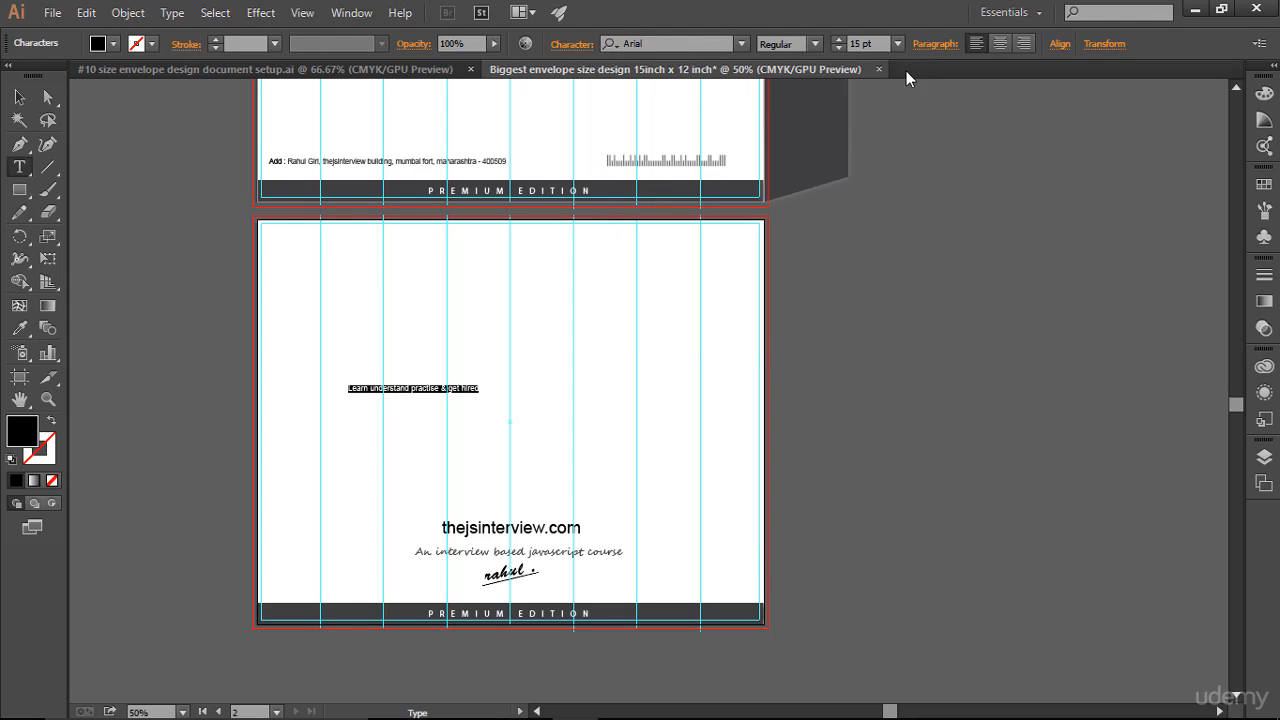
{"action": "left_click_drag", "start_coordinate": [839, 43], "coordinate": [839, 43]}
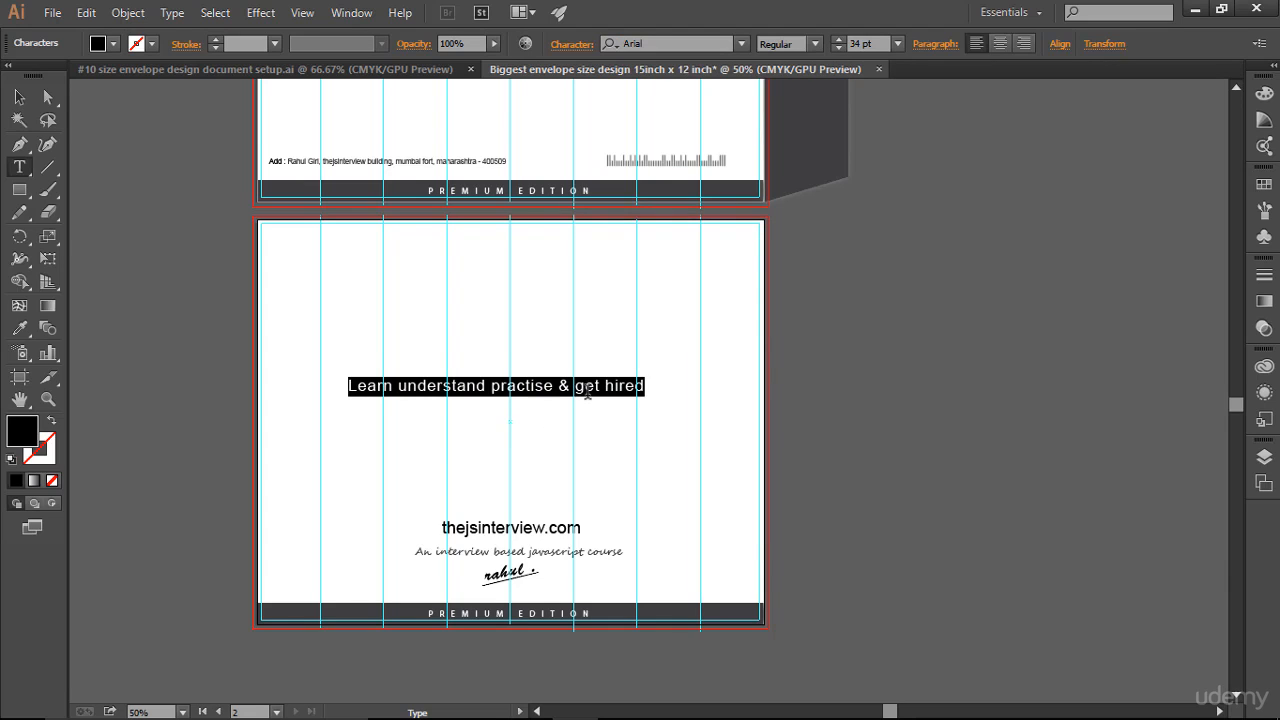
Change the font of the "Learn understand practise & get hired" line to Segoe Script
{"action": "left_click", "coordinate": [637, 396]}
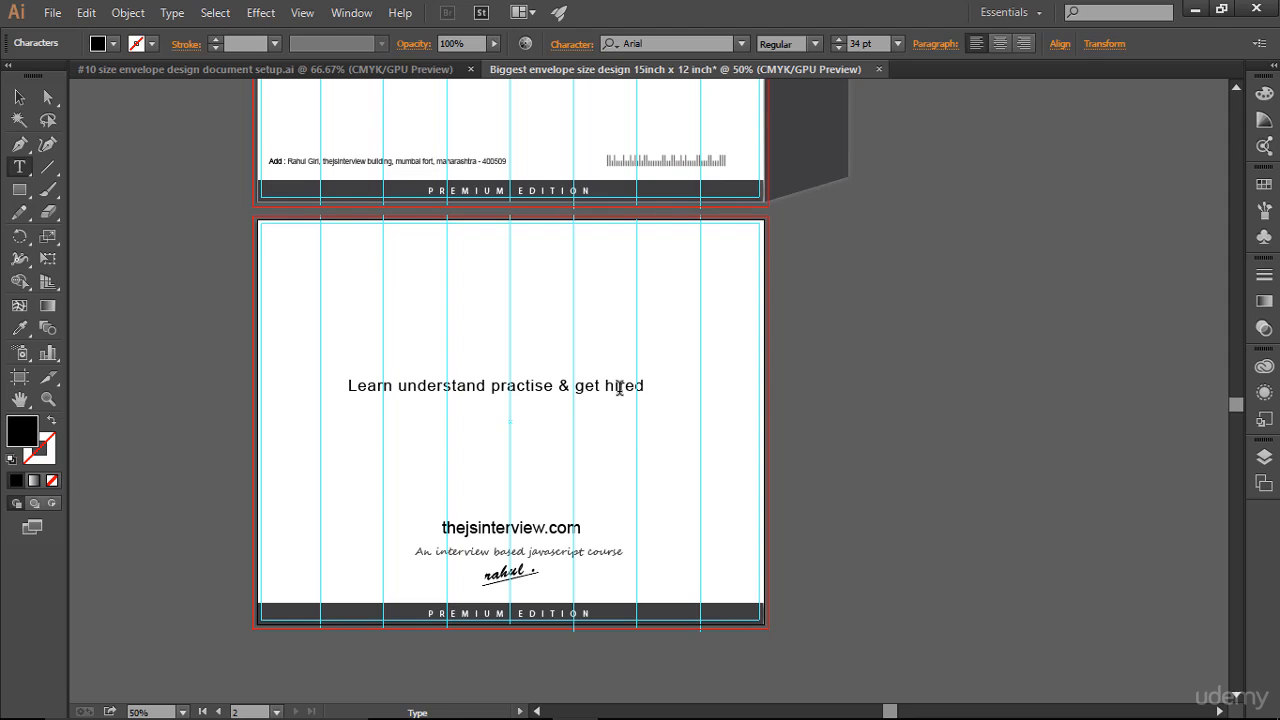
{"action": "key", "text": "ctrl+a"}
{"action": "left_click", "coordinate": [695, 44]}
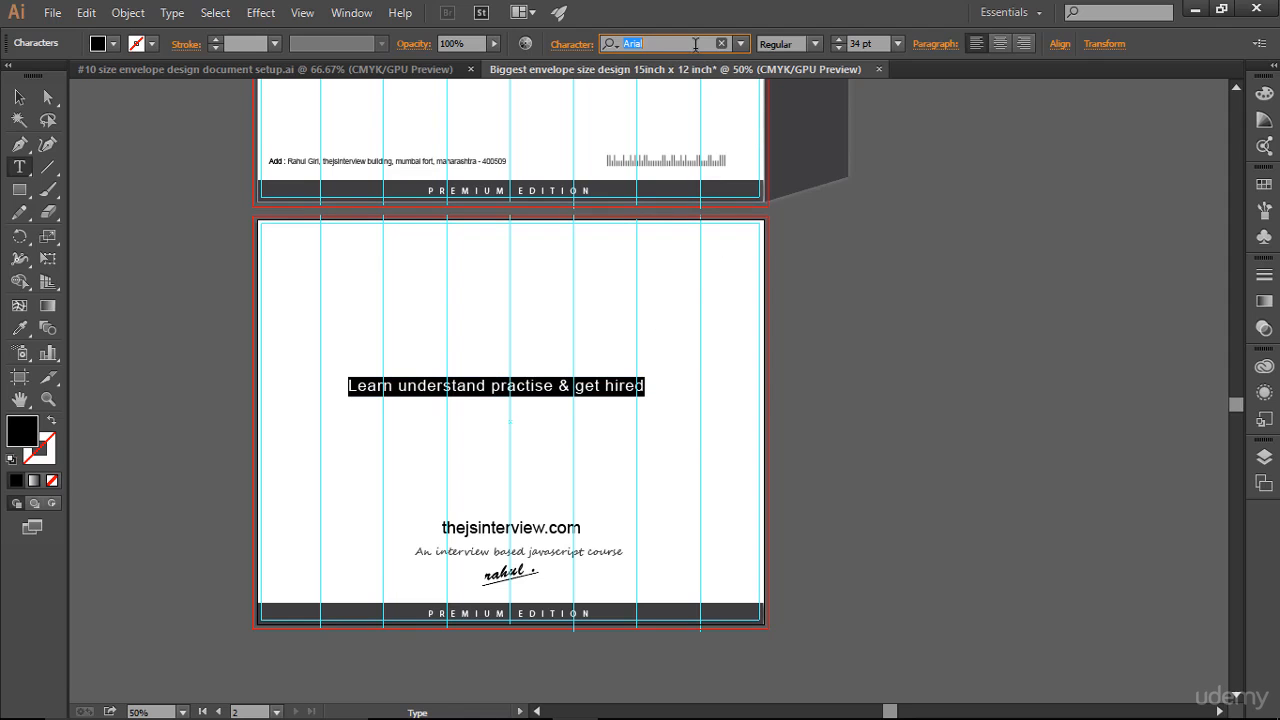
{"action": "type", "text": "Sego"}
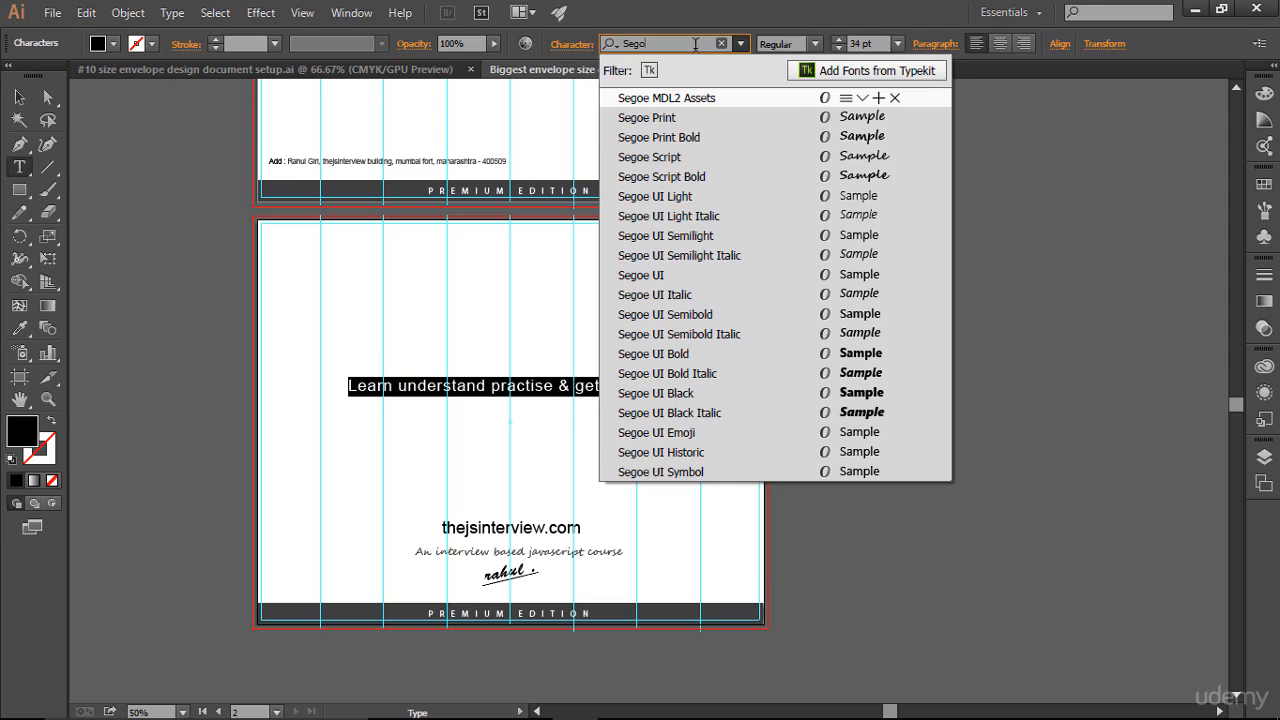
{"action": "type", "text": " sc"}
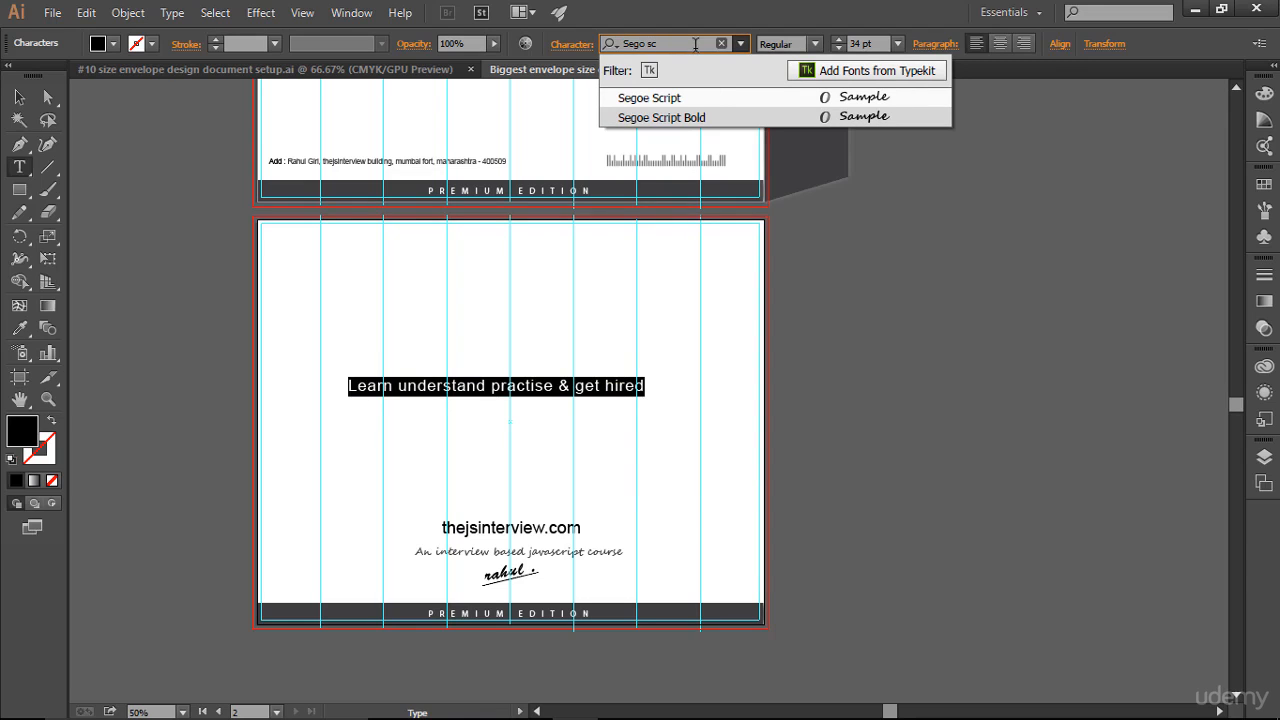
{"action": "left_click", "coordinate": [668, 98]}
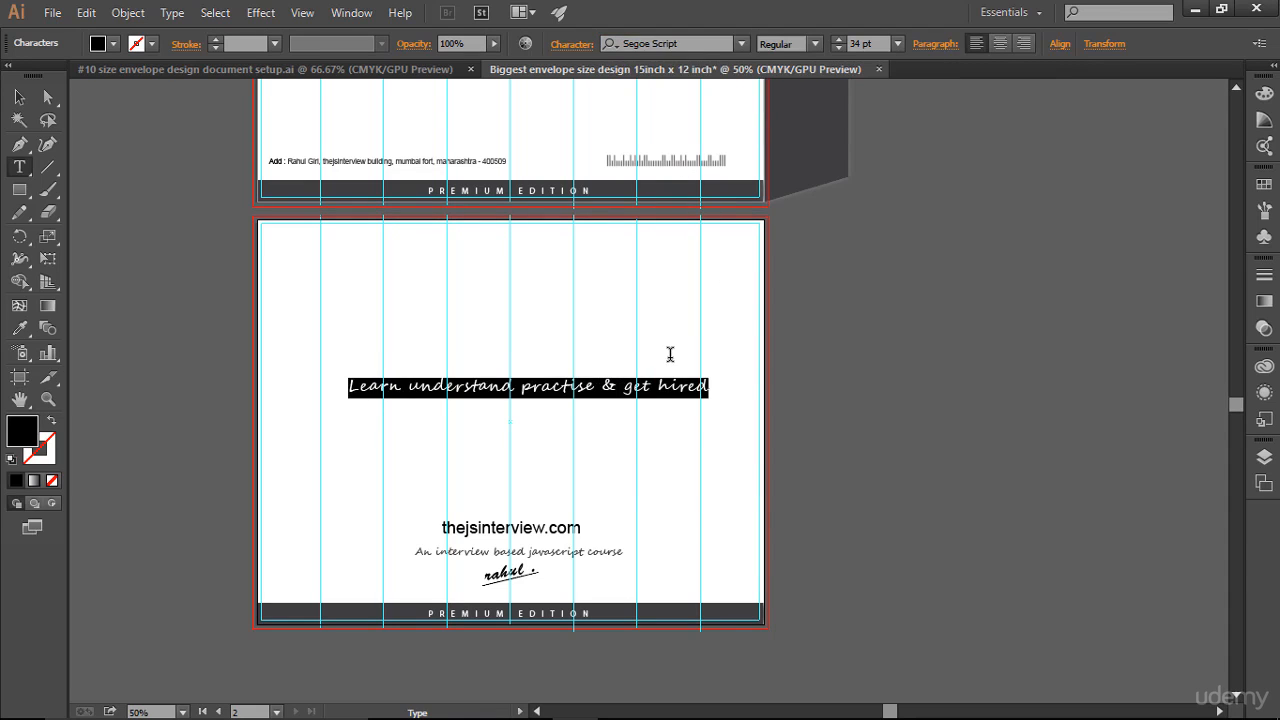
Fill the "Learn understand practise & get hired" line with the dark grey swatch used for the PREMIUM EDITION bar
{"action": "left_click", "coordinate": [712, 386]}
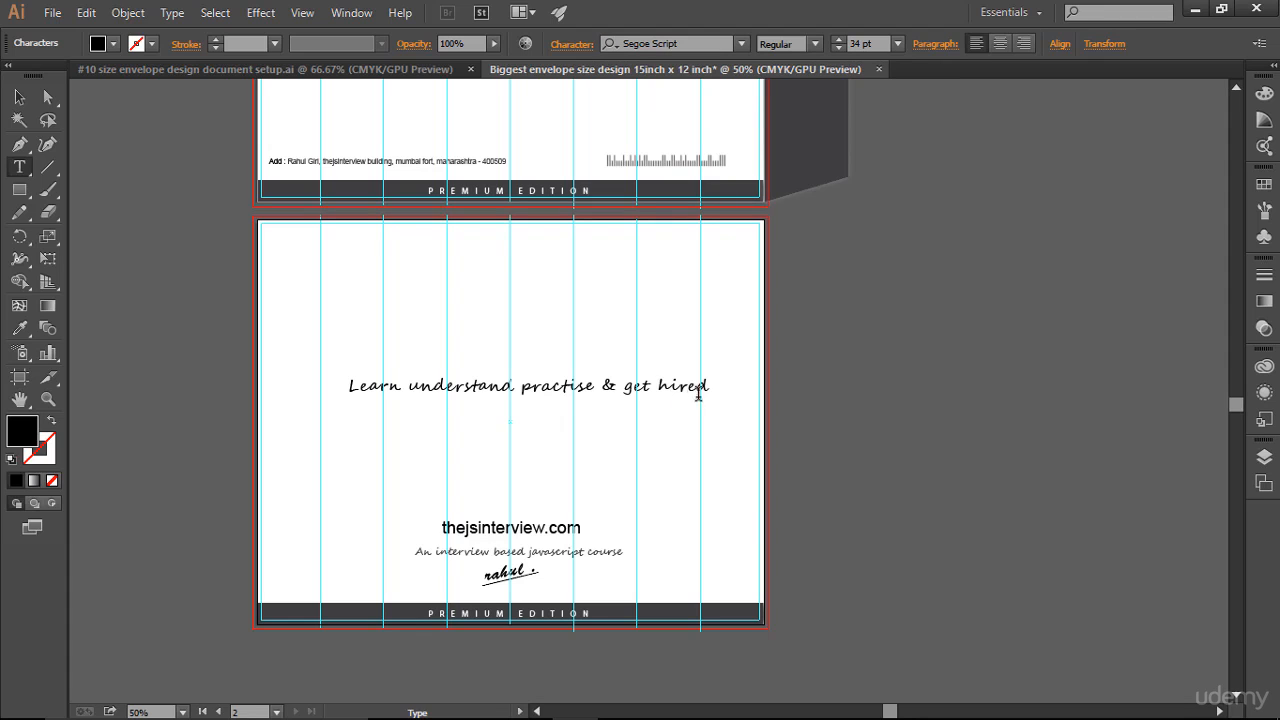
{"action": "key", "text": "ctrl+a"}
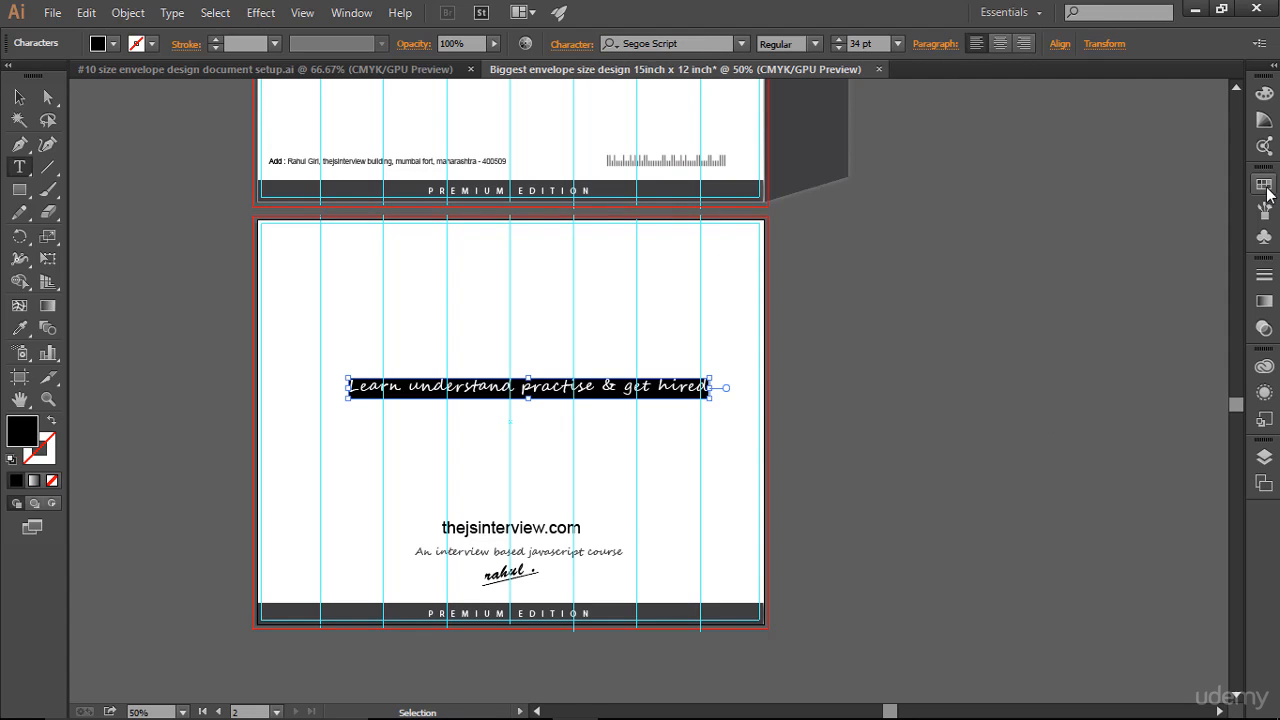
{"action": "left_click", "coordinate": [1264, 184]}
{"action": "left_click", "coordinate": [1068, 268]}
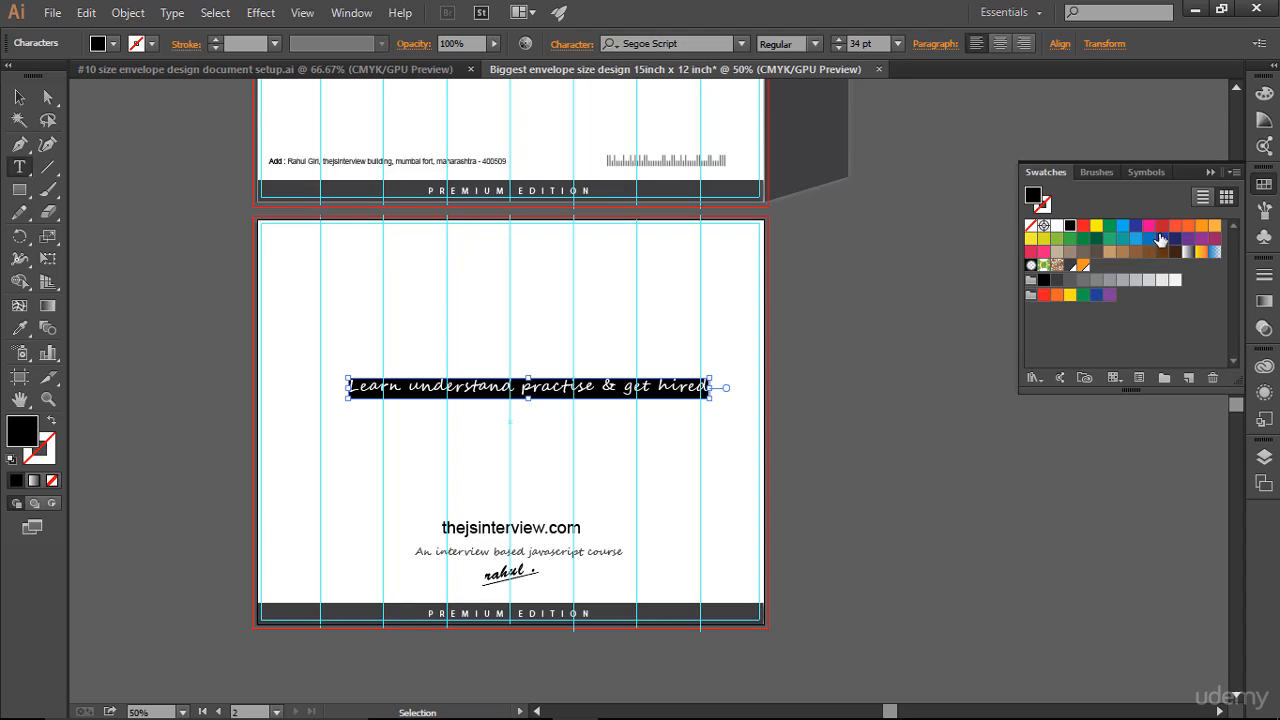
{"action": "left_click", "coordinate": [642, 378]}
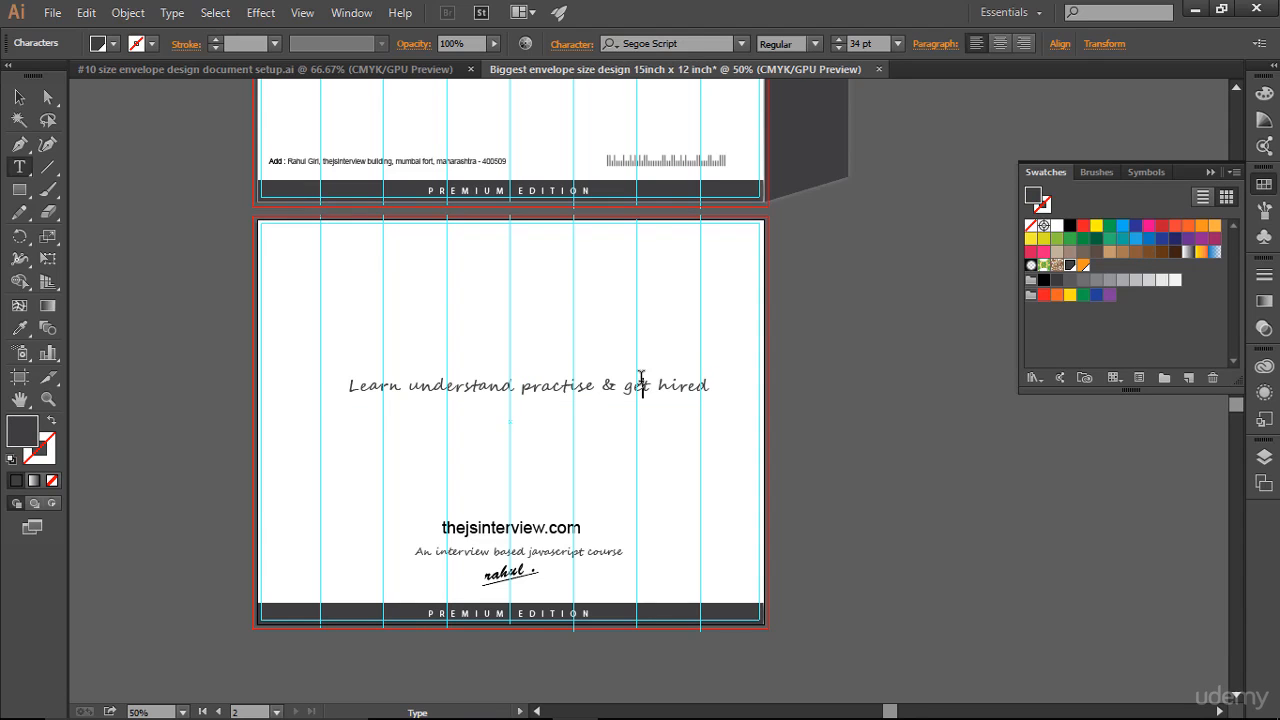
{"action": "left_click", "coordinate": [1210, 172]}
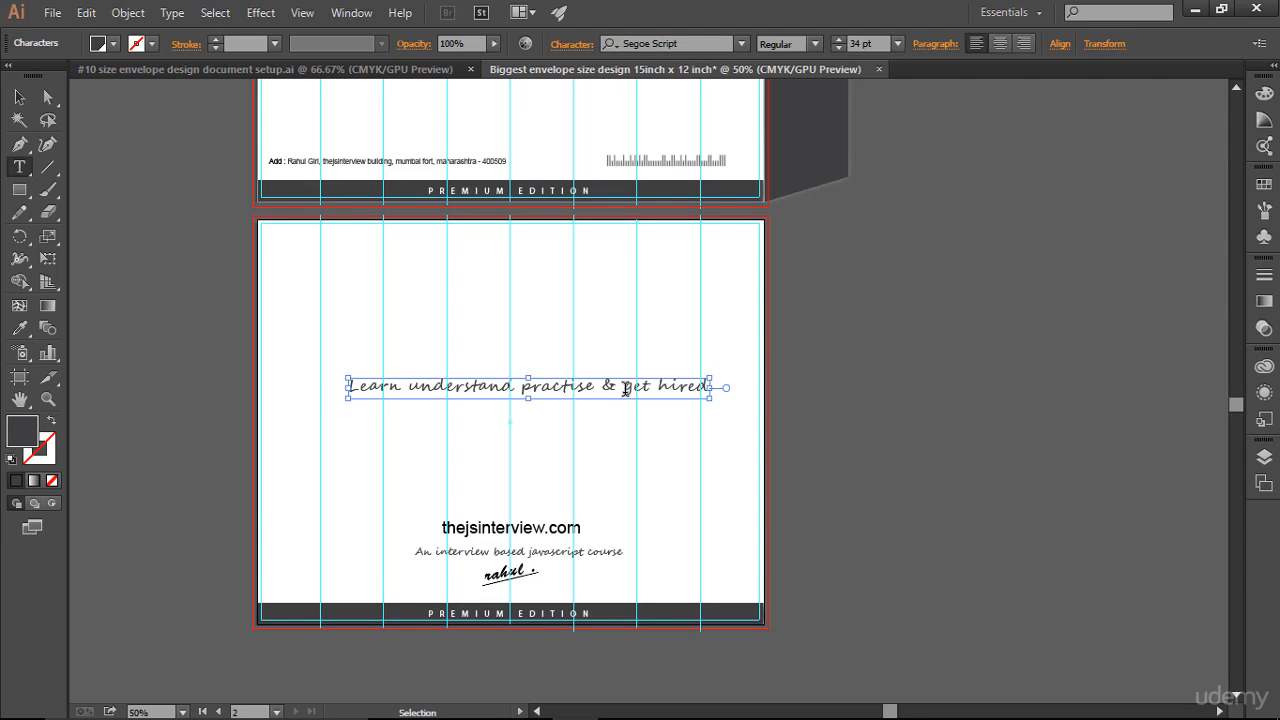
Hide the guides and move the signature up to sit just below the "Learn understand practise & get hired" line
{"action": "key", "text": "ctrl+;"}
{"action": "left_click", "coordinate": [19, 96]}
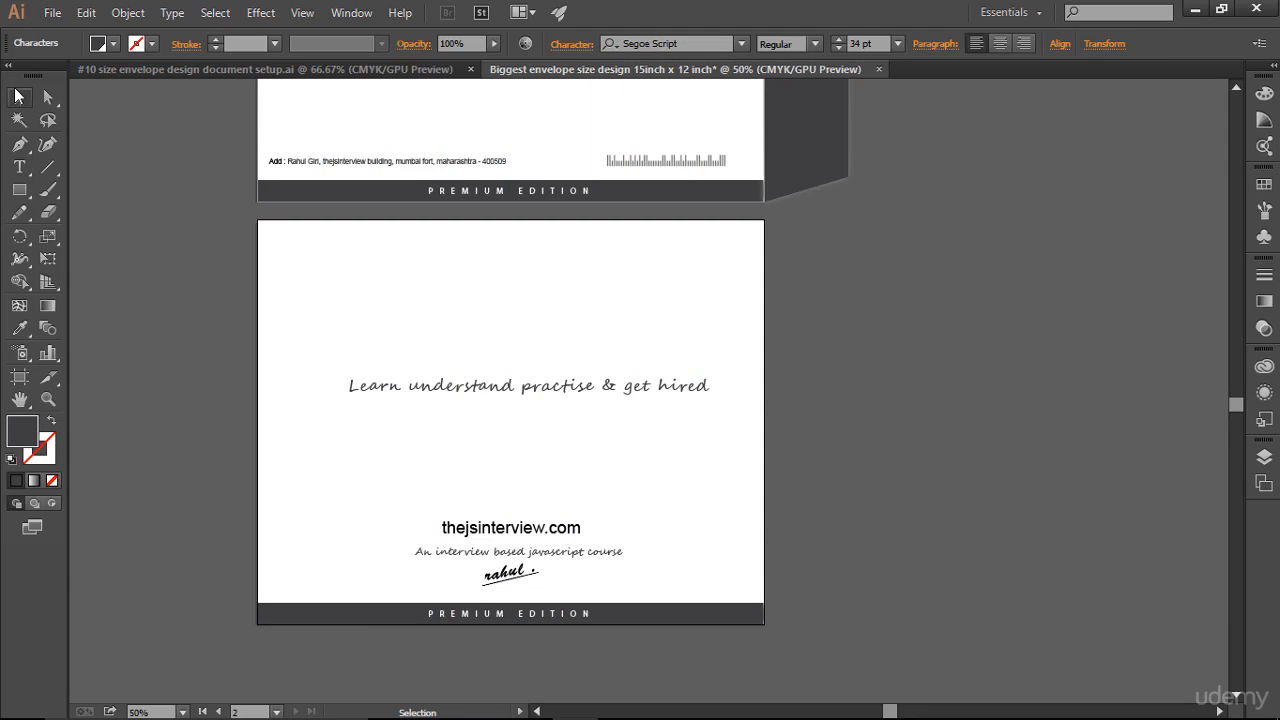
{"action": "left_click", "coordinate": [620, 434]}
{"action": "key", "text": "ctrl+0"}
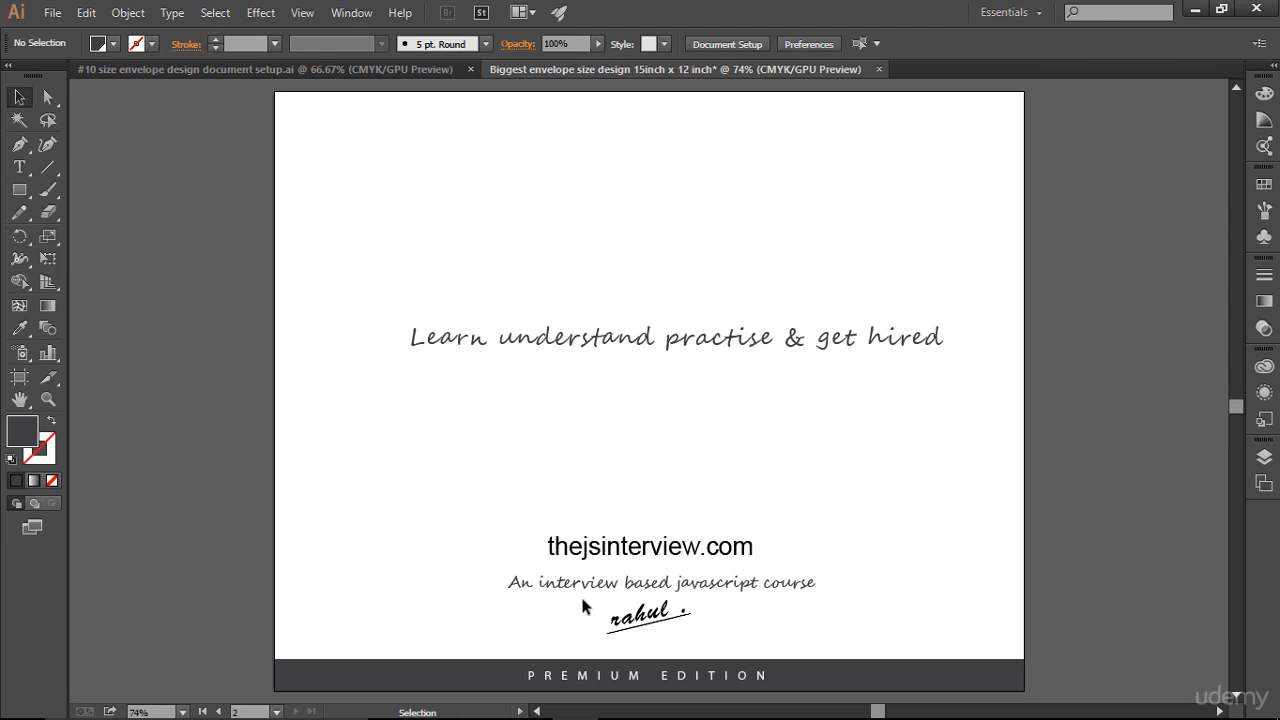
{"action": "mouse_move", "coordinate": [588, 596]}
{"action": "left_mouse_down"}
{"action": "mouse_move", "coordinate": [710, 628]}
{"action": "mouse_move", "coordinate": [680, 417]}
{"action": "mouse_move", "coordinate": [654, 394]}
{"action": "mouse_move", "coordinate": [665, 396]}
{"action": "left_mouse_up"}
{"action": "left_click", "coordinate": [1099, 525]}
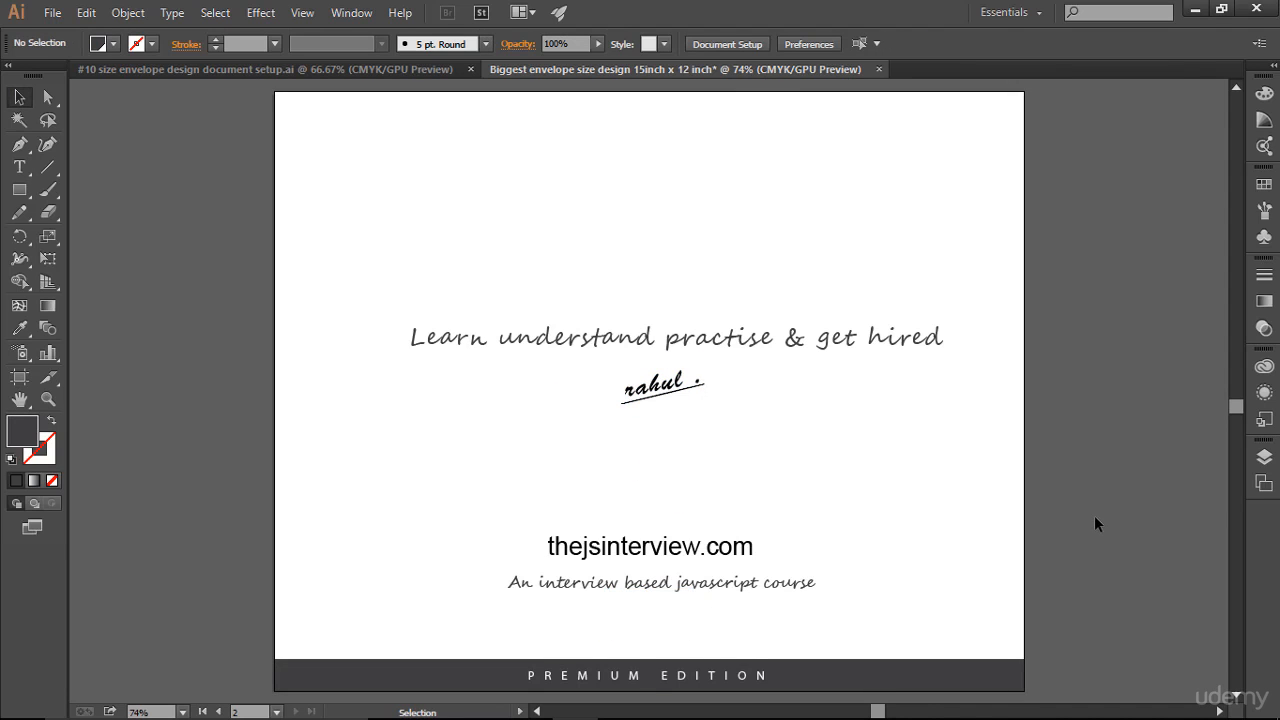
Nudge the website name and the course description line together down to just above the back artboard's PREMIUM EDITION bar
{"action": "left_click_drag", "start_coordinate": [485, 505], "coordinate": [892, 640]}
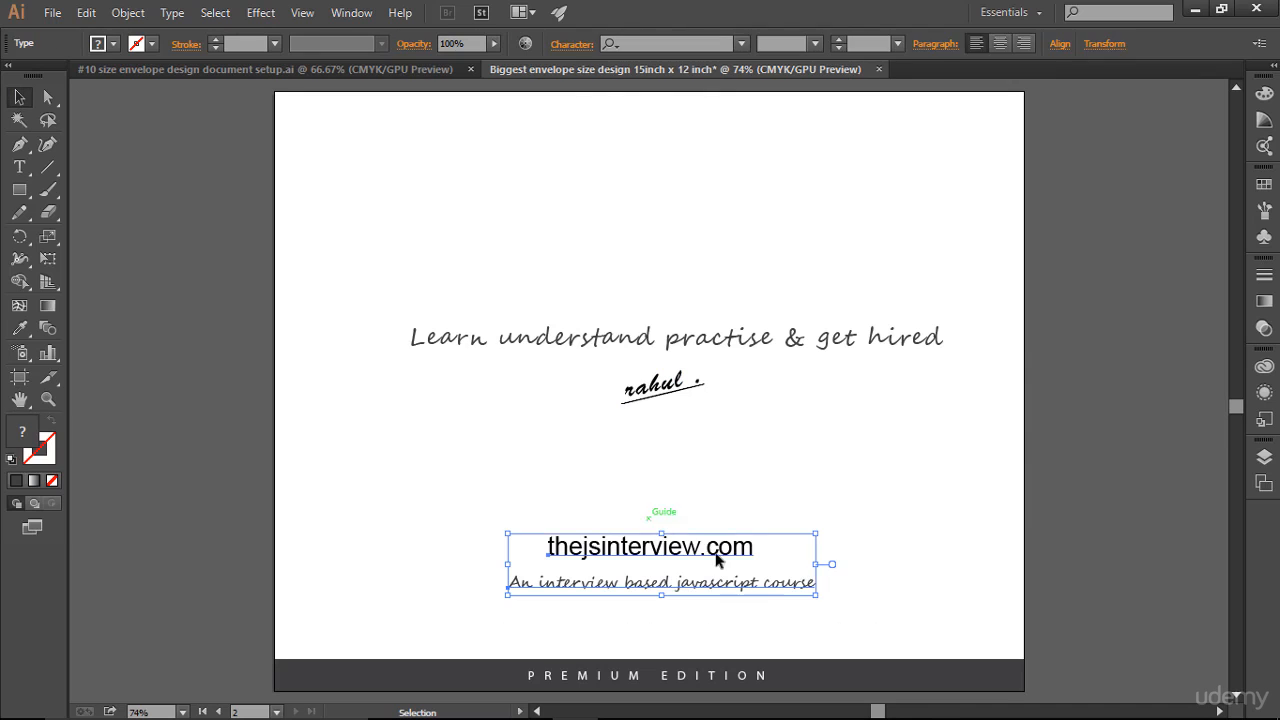
{"action": "key", "text": "Down"}
{"action": "key", "text": "Down"}
{"action": "key", "text": "Down"}
{"action": "key", "text": "Down"}
{"action": "key", "text": "Down"}
{"action": "key", "text": "Down"}
{"action": "key", "text": "Down"}
{"action": "key", "text": "Down"}
{"action": "key", "text": "Down"}
{"action": "key", "text": "Down"}
{"action": "key", "text": "Down"}
{"action": "key", "text": "Down"}
{"action": "key", "text": "Down"}
{"action": "key", "text": "Down"}
{"action": "key", "text": "Down"}
{"action": "key", "text": "Down"}
{"action": "key", "text": "Down"}
{"action": "key", "text": "Down"}
{"action": "key", "text": "Down"}
{"action": "key", "text": "Down"}
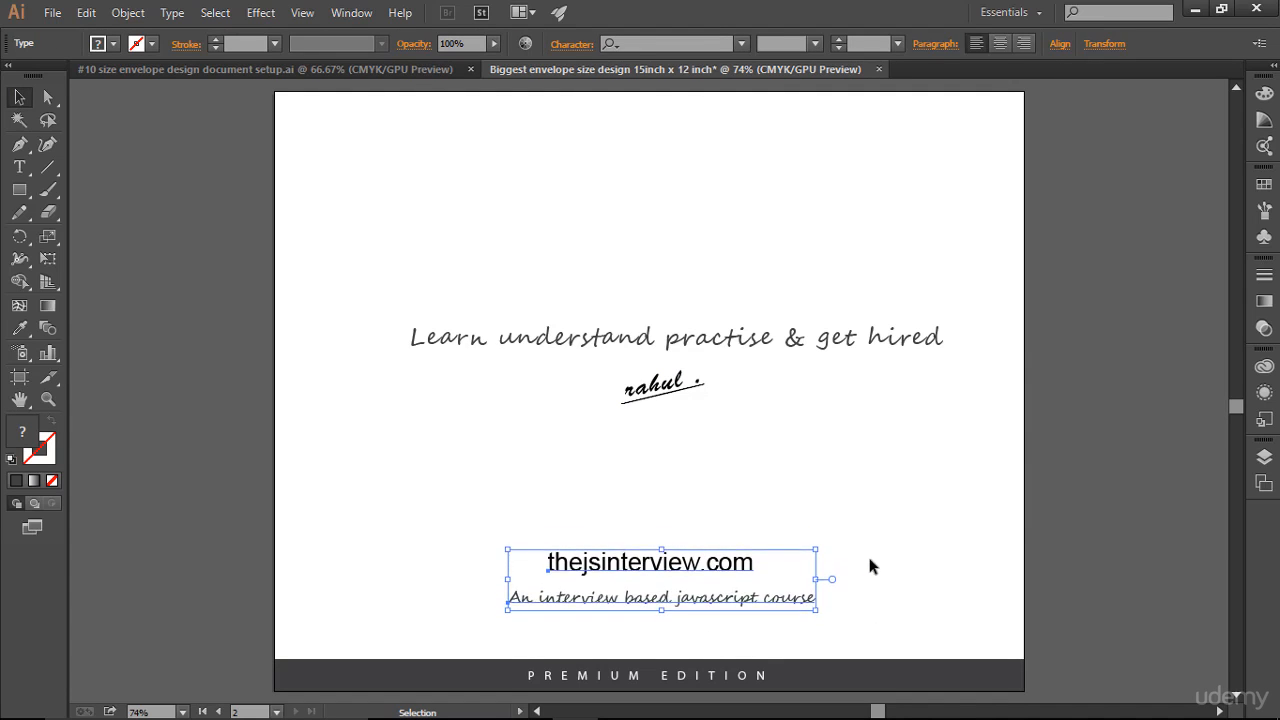
{"action": "key", "text": "Down"}
{"action": "key", "text": "Down"}
{"action": "key", "text": "Down"}
{"action": "key", "text": "Down"}
{"action": "key", "text": "Down"}
{"action": "key", "text": "Down"}
{"action": "key", "text": "Down"}
{"action": "key", "text": "Down"}
{"action": "key", "text": "Down"}
{"action": "key", "text": "Down"}
{"action": "key", "text": "Down"}
{"action": "key", "text": "Down"}
{"action": "key", "text": "Down"}
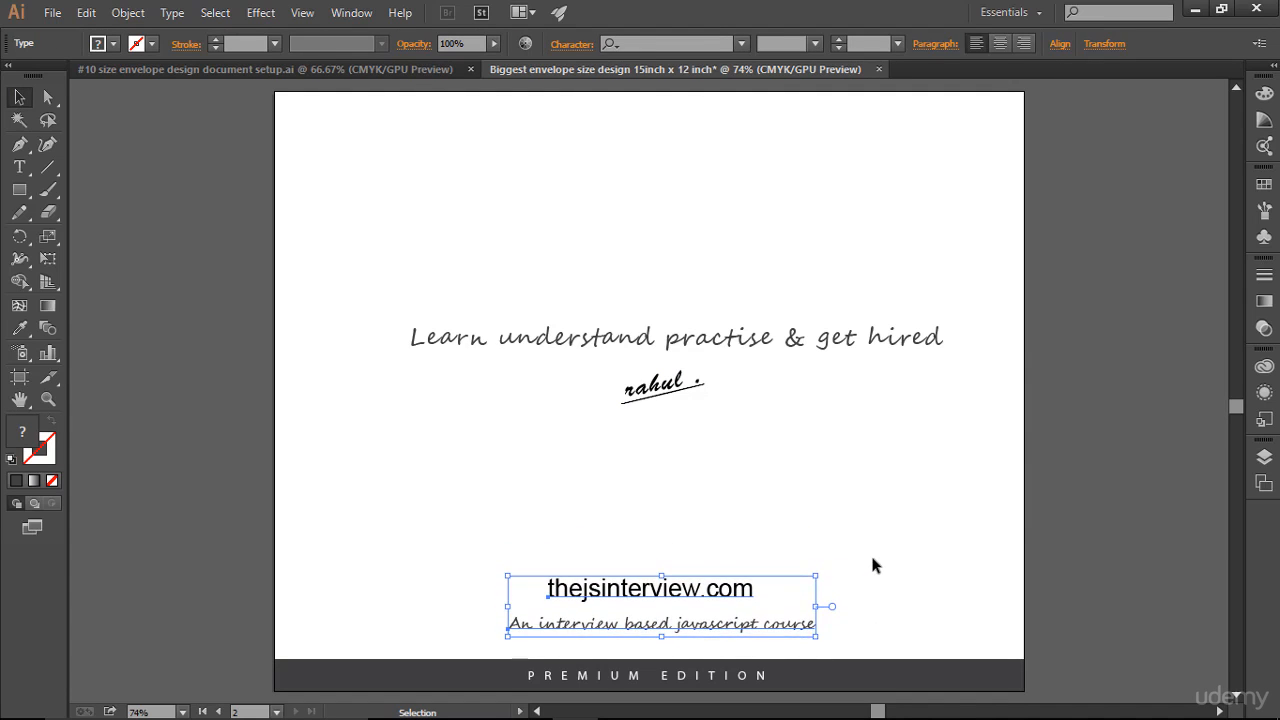
{"action": "left_click", "coordinate": [870, 566]}
Reduce the website name's font size to 24 pt
{"action": "left_click", "coordinate": [726, 596]}
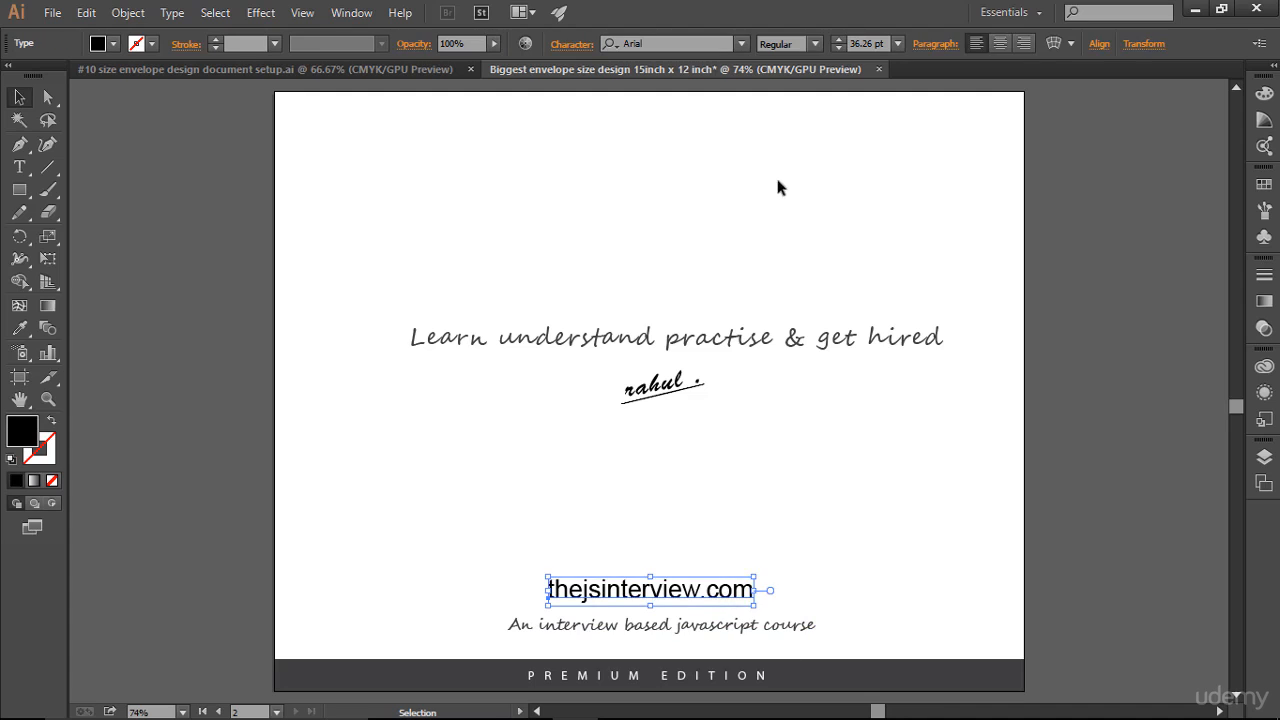
{"action": "left_click", "coordinate": [840, 47]}
{"action": "left_click", "coordinate": [840, 47]}
{"action": "left_click", "coordinate": [840, 47]}
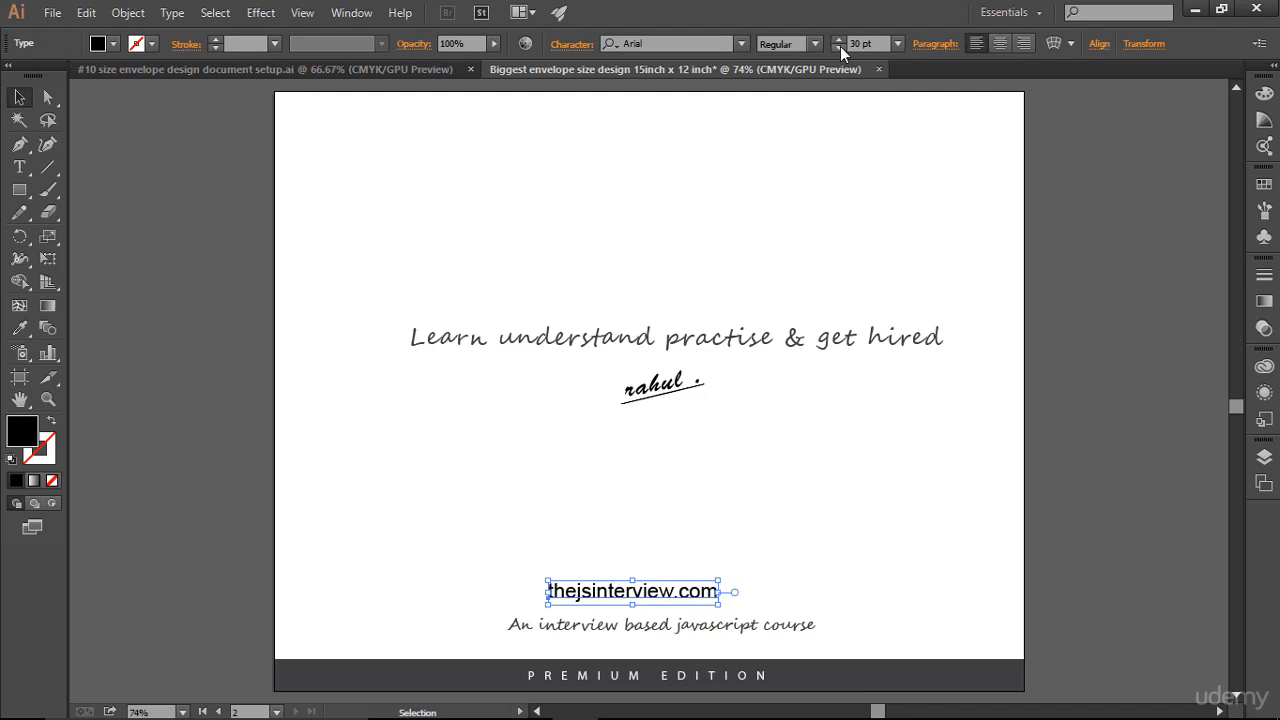
{"action": "left_click", "coordinate": [840, 47]}
{"action": "left_click", "coordinate": [840, 47]}
{"action": "left_click", "coordinate": [840, 47]}
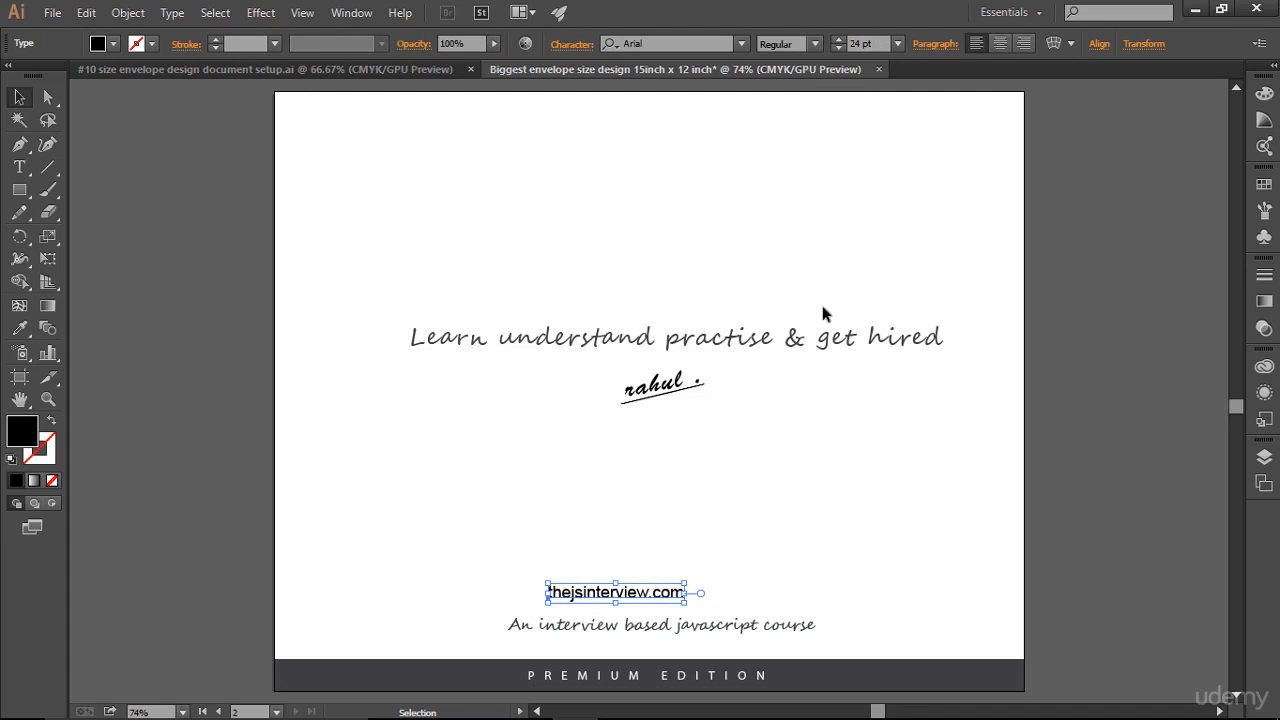
Nudge the website name right until it is roughly centred on the back artboard
{"action": "key", "text": "Right"}
{"action": "key", "text": "Right"}
{"action": "key", "text": "Right"}
{"action": "key", "text": "Right"}
{"action": "key", "text": "Right"}
{"action": "key", "text": "Right"}
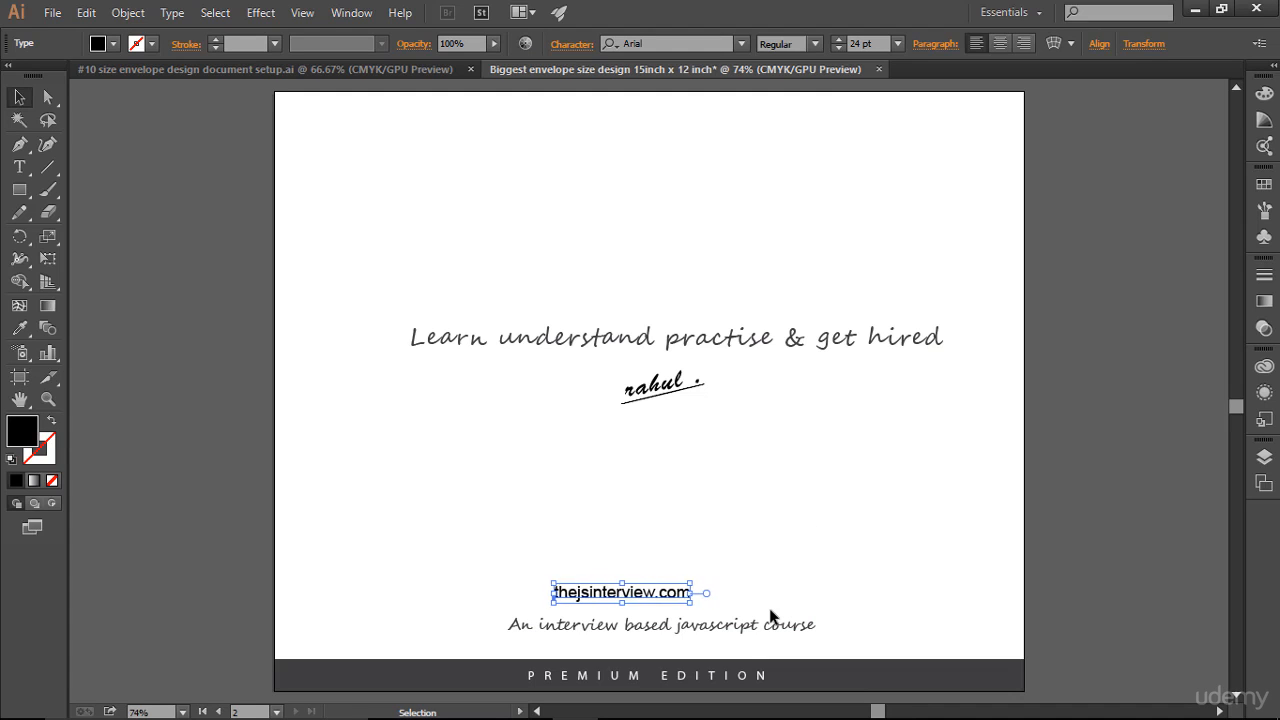
{"action": "key", "text": "Right"}
{"action": "key", "text": "Right"}
{"action": "key", "text": "Right"}
{"action": "key", "text": "Right"}
{"action": "key", "text": "Right"}
{"action": "key", "text": "Right"}
{"action": "key", "text": "Right"}
{"action": "key", "text": "Right"}
{"action": "key", "text": "Right"}
{"action": "key", "text": "Right"}
{"action": "key", "text": "Right"}
{"action": "key", "text": "Right"}
{"action": "key", "text": "Right"}
{"action": "key", "text": "Right"}
{"action": "key", "text": "Right"}
{"action": "key", "text": "Right"}
{"action": "key", "text": "Right"}
{"action": "key", "text": "Right"}
{"action": "key", "text": "Right"}
{"action": "key", "text": "Right"}
Nudge the "An interview based javascript course" line up slightly and reduce its font size to 19 pt
{"action": "left_click", "coordinate": [766, 628]}
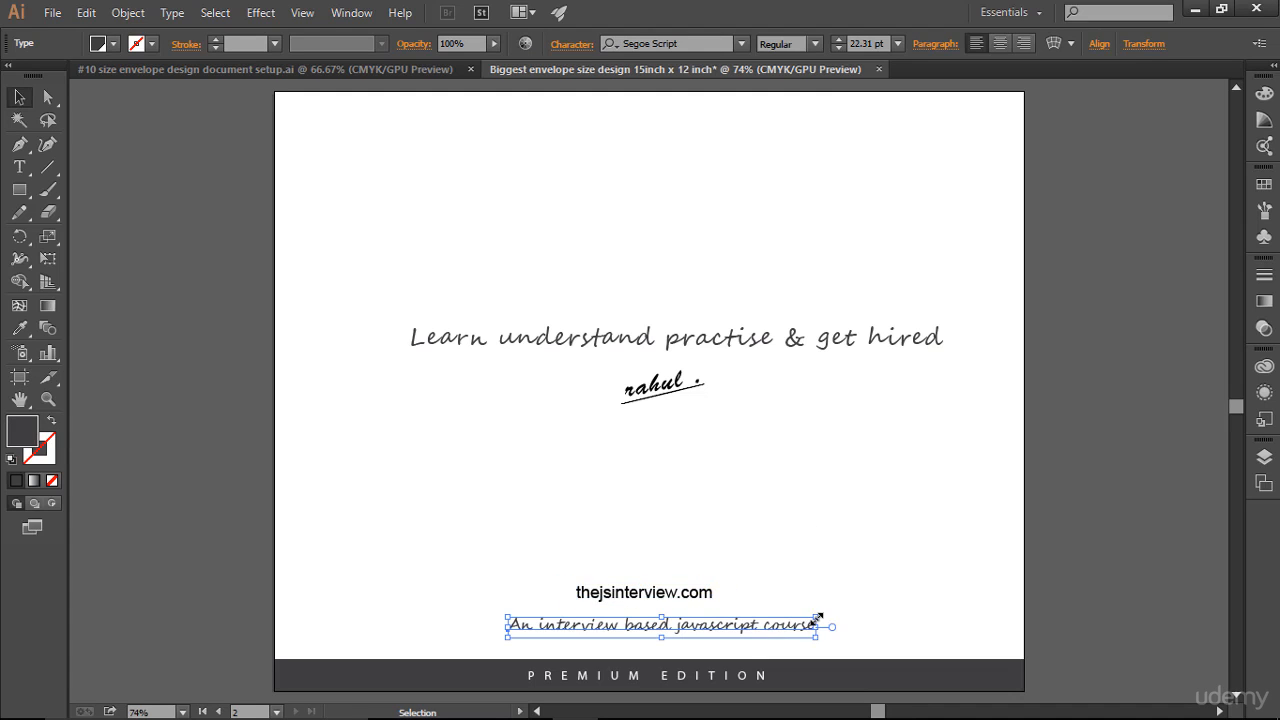
{"action": "key", "text": "Up"}
{"action": "key", "text": "Up"}
{"action": "key", "text": "Up"}
{"action": "key", "text": "Up"}
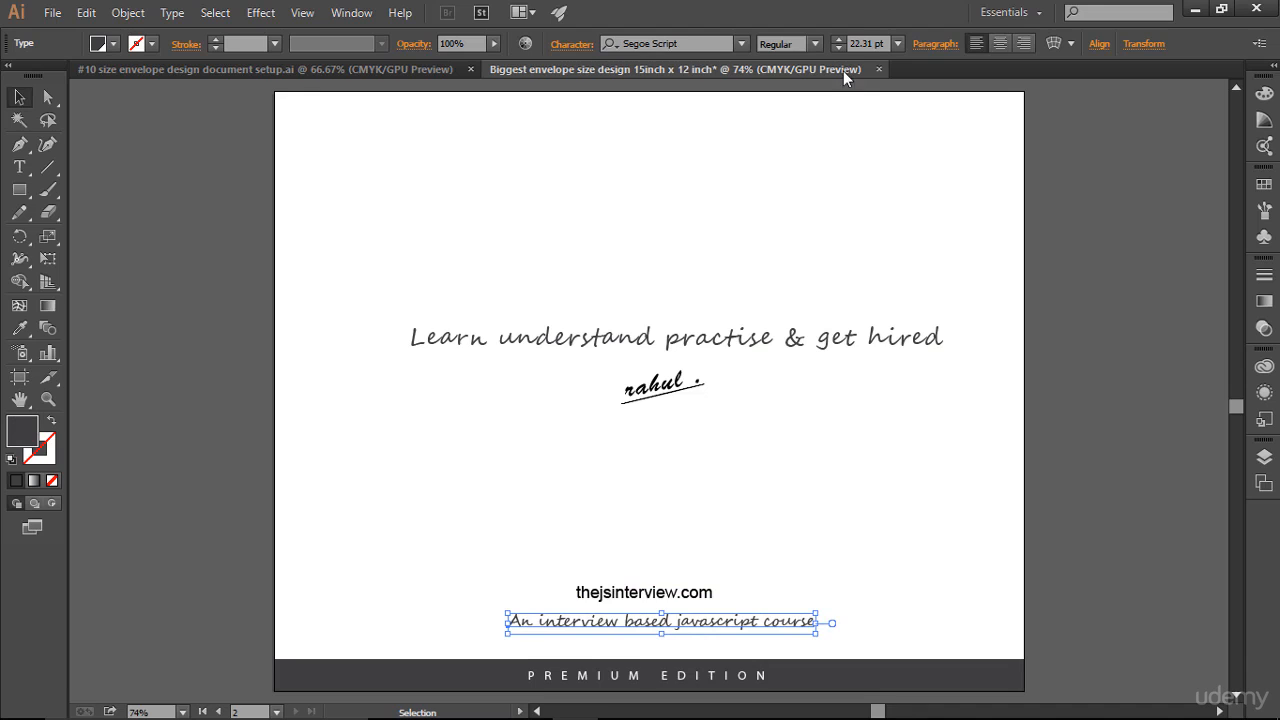
{"action": "left_click", "coordinate": [842, 52]}
{"action": "left_click", "coordinate": [842, 52]}
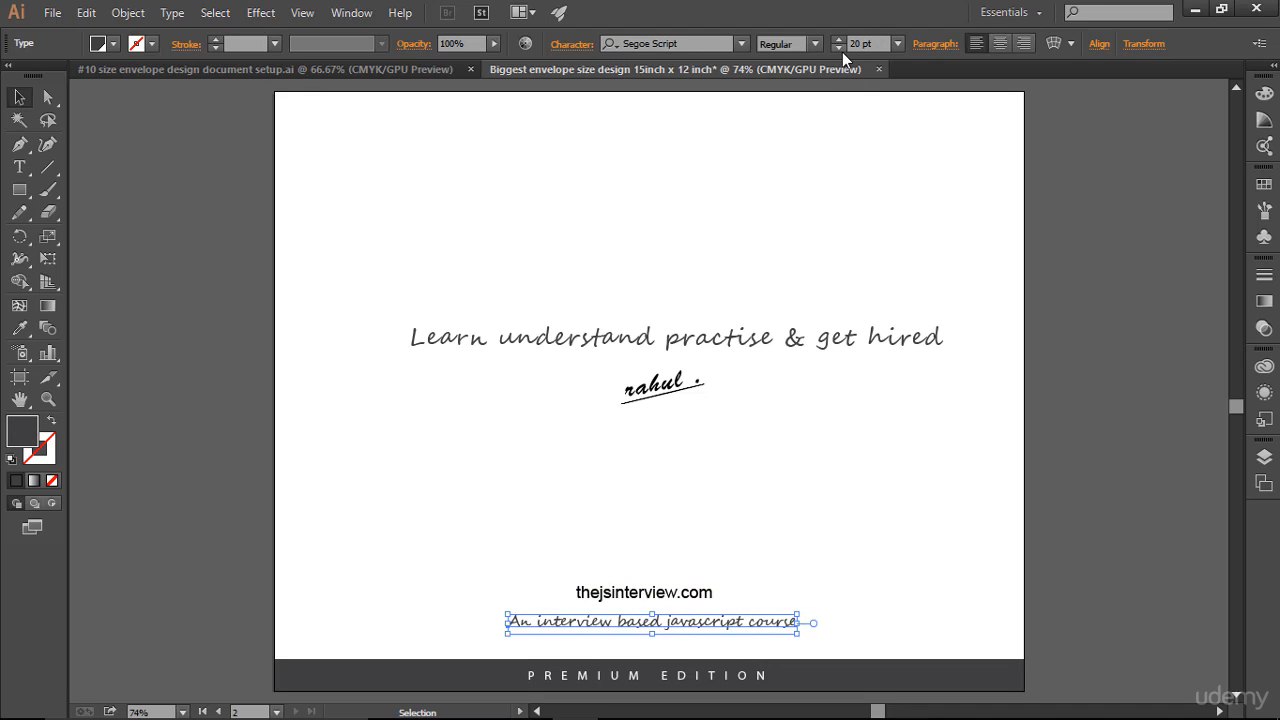
{"action": "left_click", "coordinate": [842, 52]}
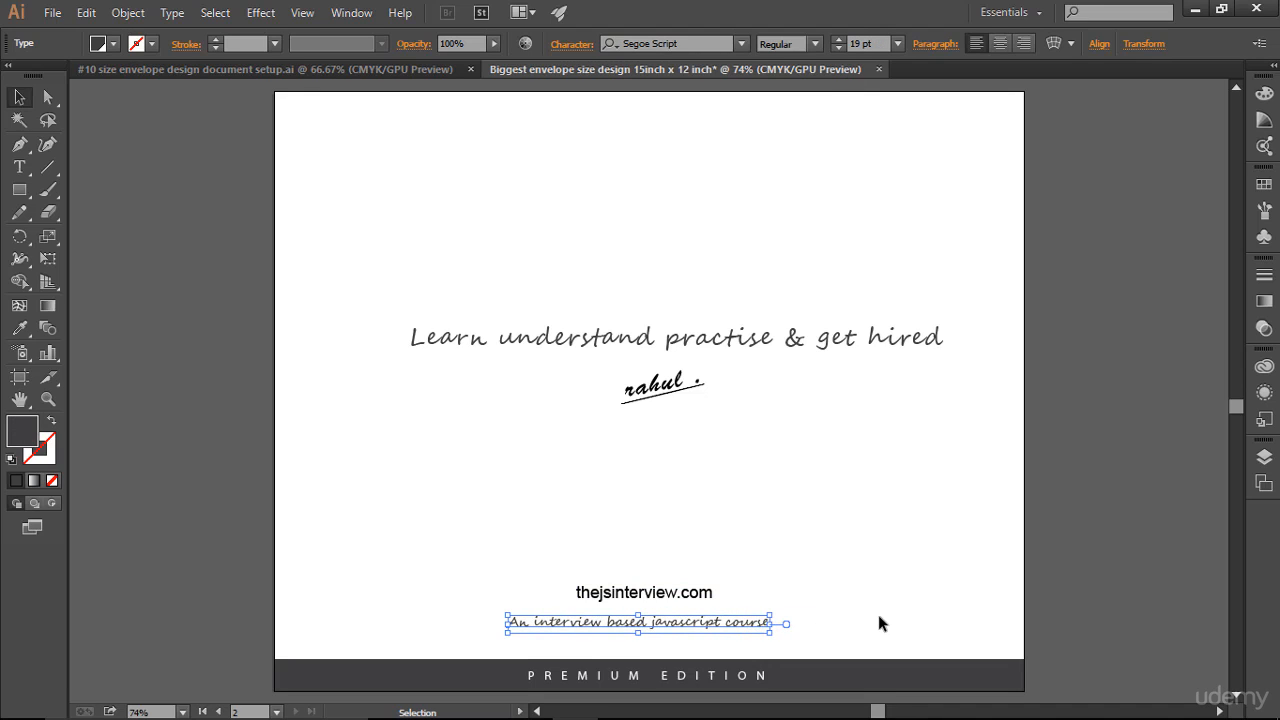
Nudge the course description line closer beneath the website name and slightly right to centre it under the name
{"action": "key", "text": "Up"}
{"action": "key", "text": "Up"}
{"action": "key", "text": "Up"}
{"action": "key", "text": "Up"}
{"action": "key", "text": "Up"}
{"action": "key", "text": "Up"}
{"action": "key", "text": "Up"}
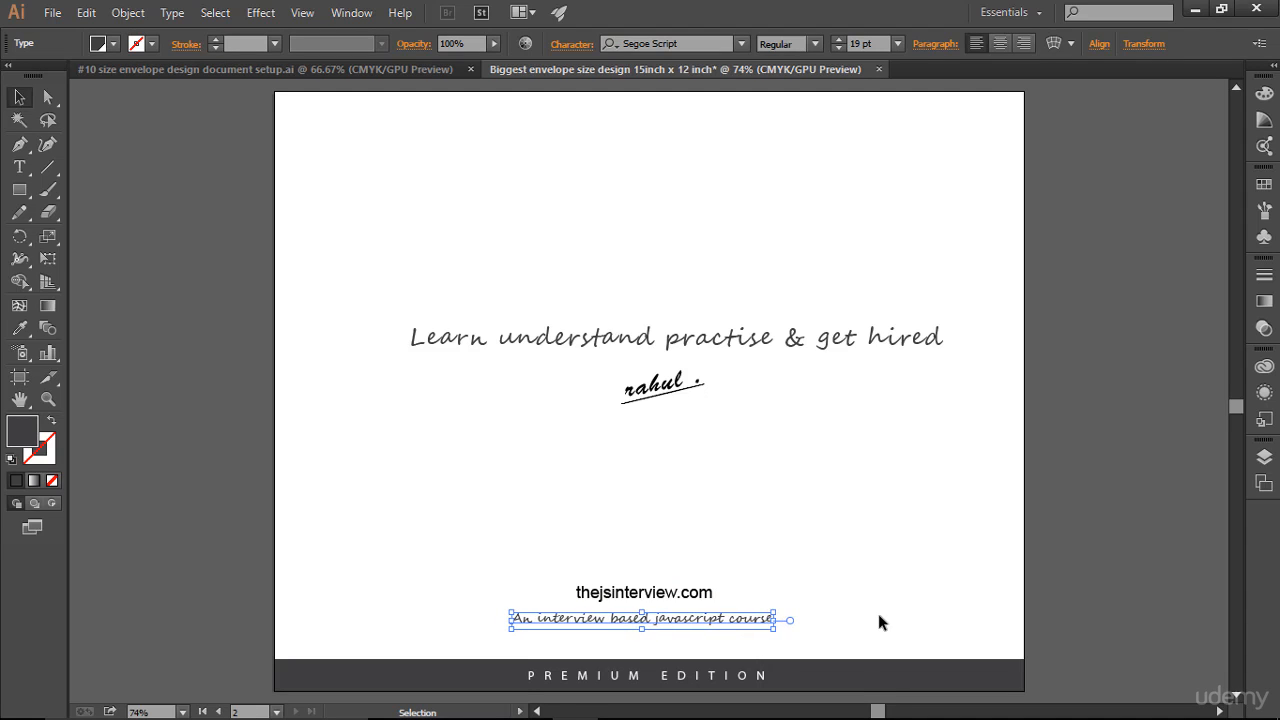
Fine-tune the position of the "An interview based javascript course" line beneath the website name
{"action": "key", "text": "Right"}
{"action": "key", "text": "Right"}
{"action": "key", "text": "Right"}
{"action": "key", "text": "Right"}
{"action": "left_click", "coordinate": [877, 622]}
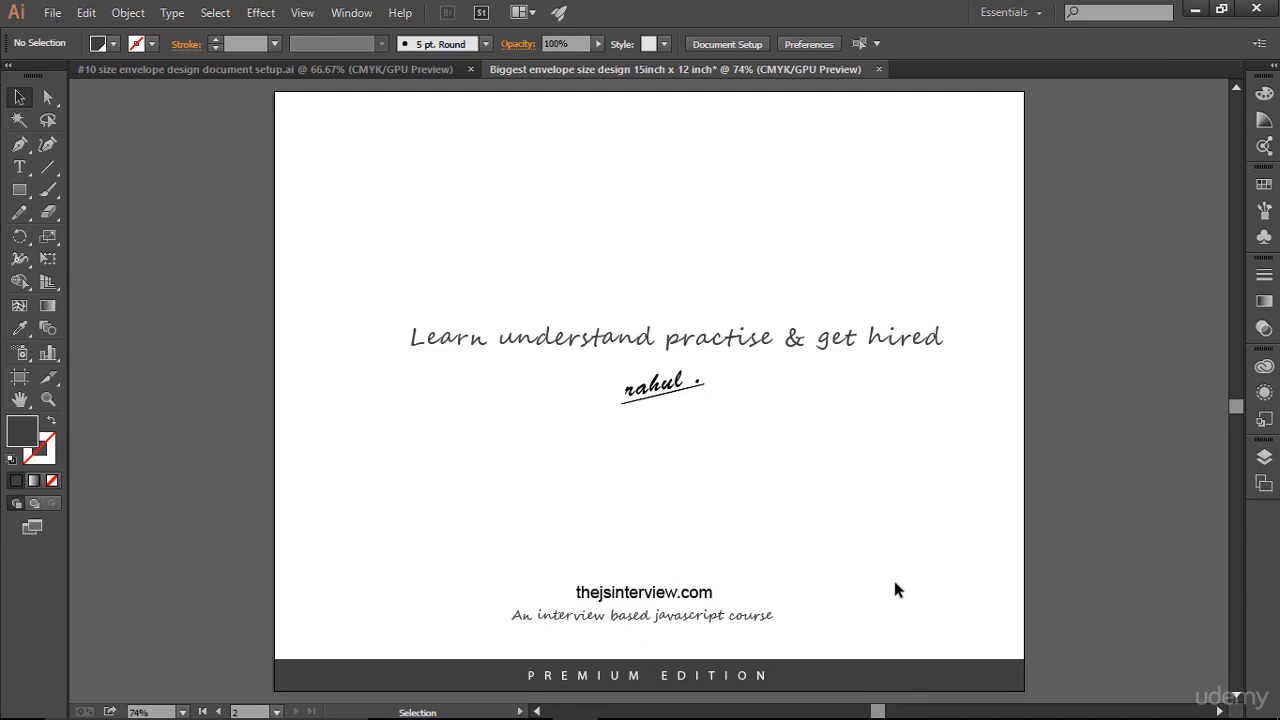
Move the "Learn understand practise & get hired" tagline slightly up and left on the back artboard
{"action": "left_click_drag", "start_coordinate": [377, 309], "coordinate": [936, 350]}
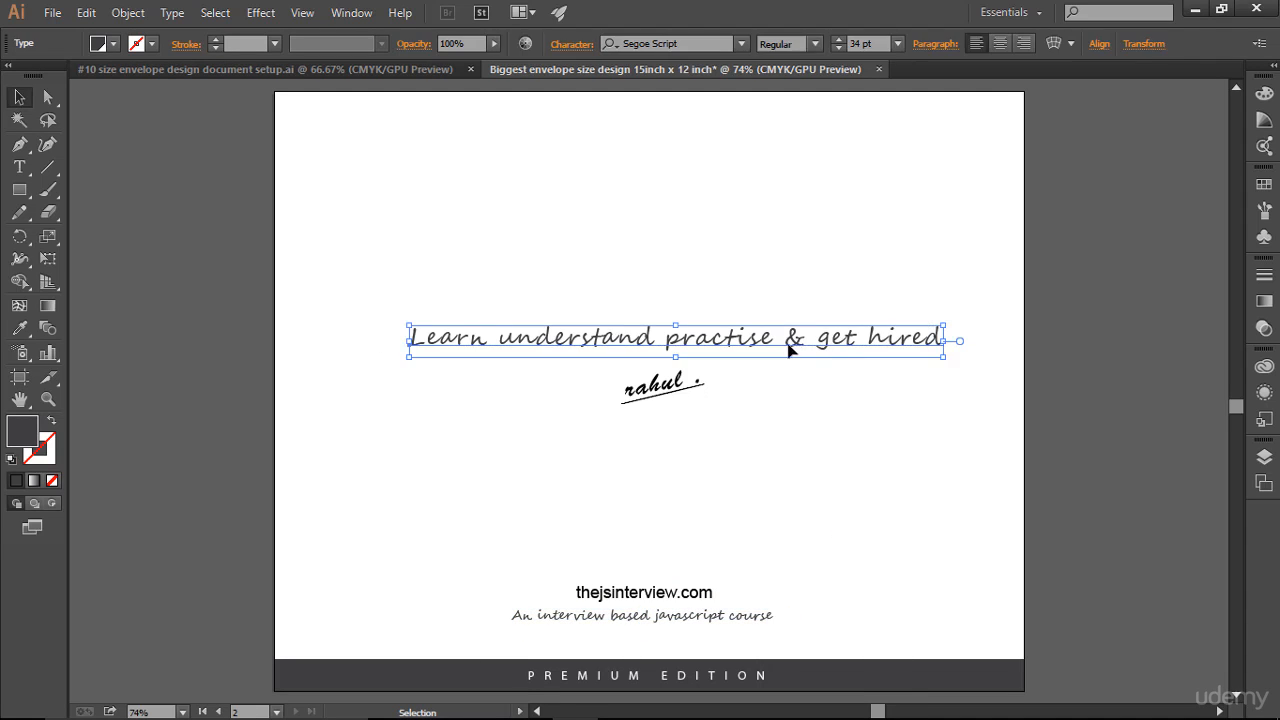
{"action": "left_click_drag", "start_coordinate": [788, 347], "coordinate": [774, 342]}
{"action": "left_click", "coordinate": [1077, 569]}
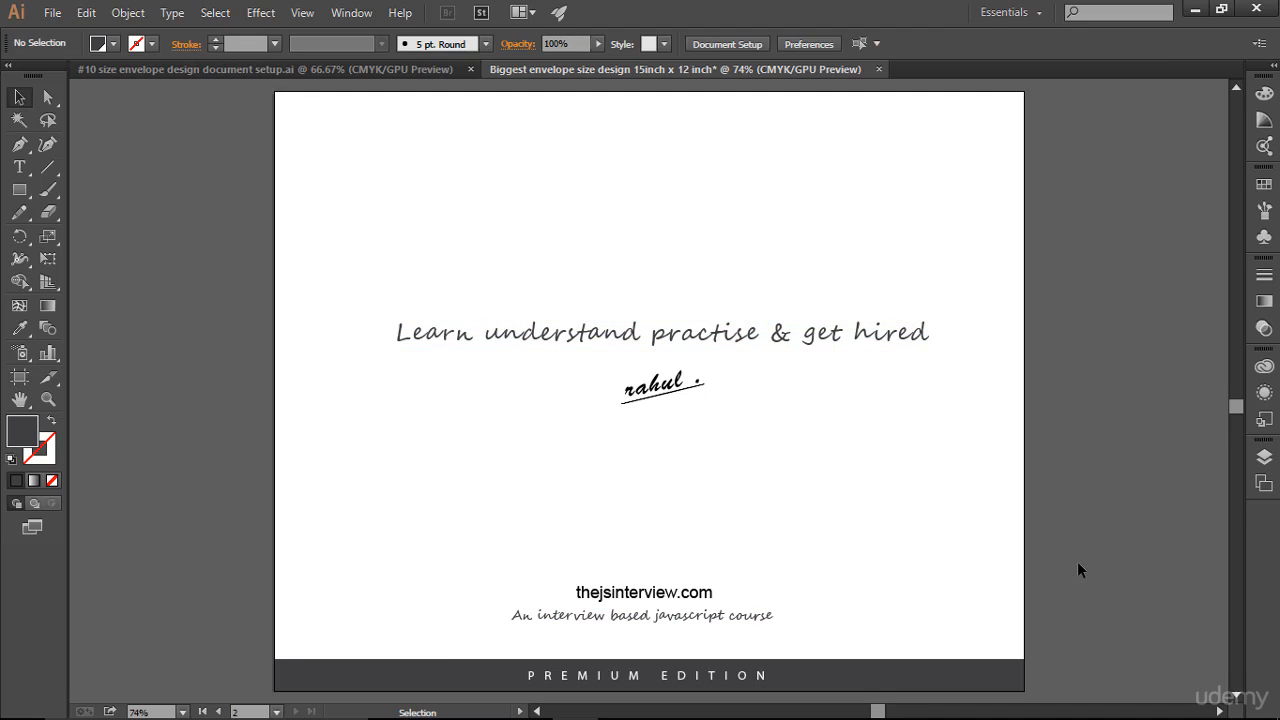
{"action": "scroll", "coordinate": [1077, 569], "scroll_direction": "up", "scroll_amount": 2}
{"action": "scroll", "coordinate": [1077, 569], "scroll_direction": "down", "scroll_amount": 2}
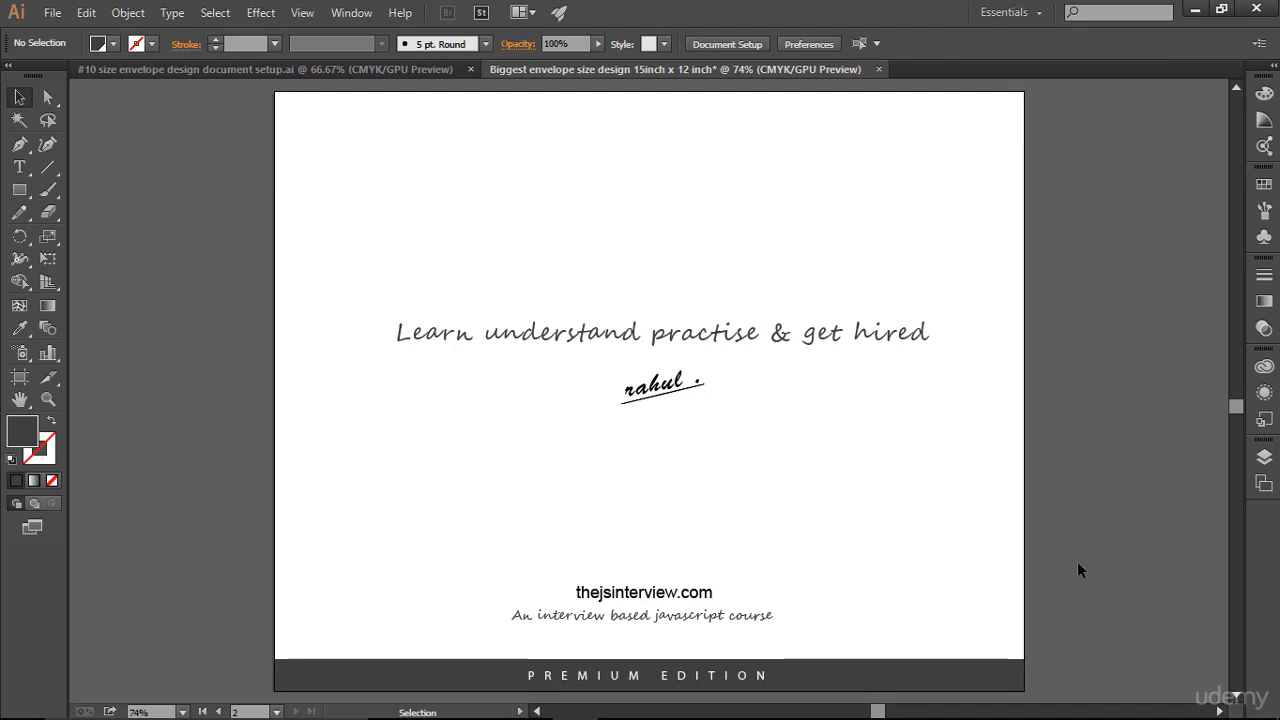
Show the guides and nudge the tagline left until it is centred on the middle vertical guide
{"action": "key", "text": "ctrl"}
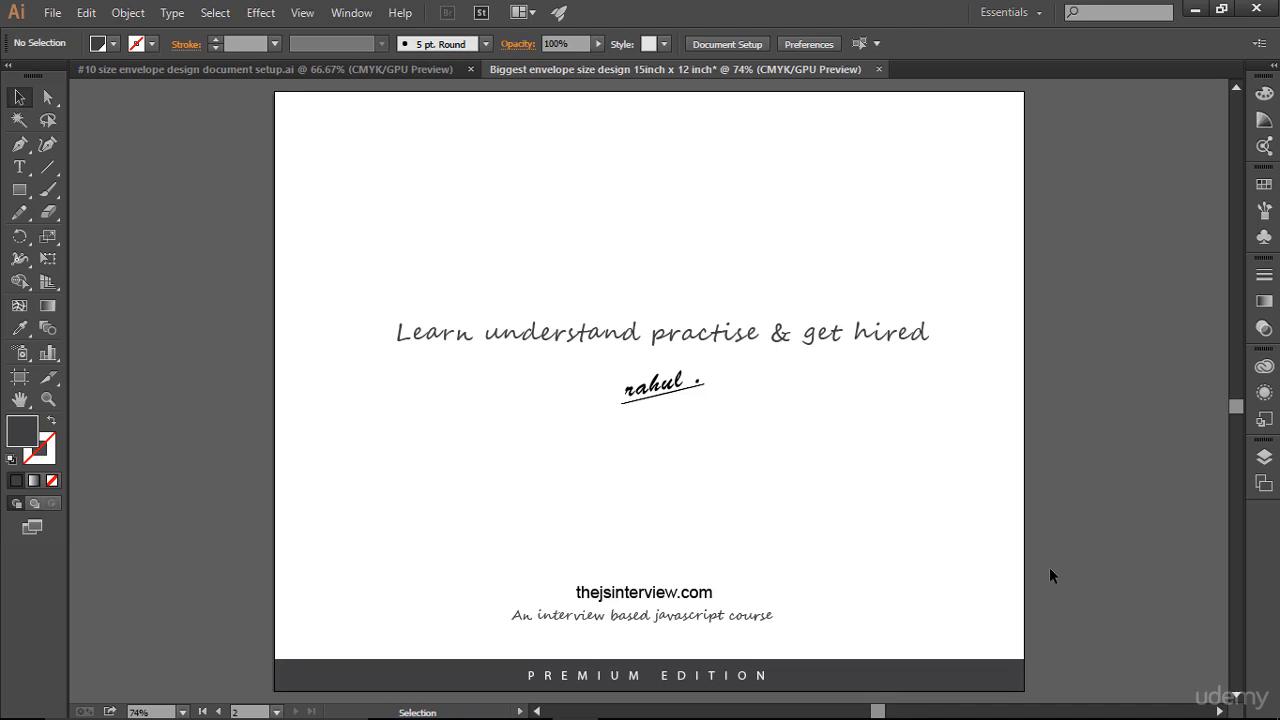
{"action": "key", "text": "ctrl"}
{"action": "key", "text": "ctrl+semicolon"}
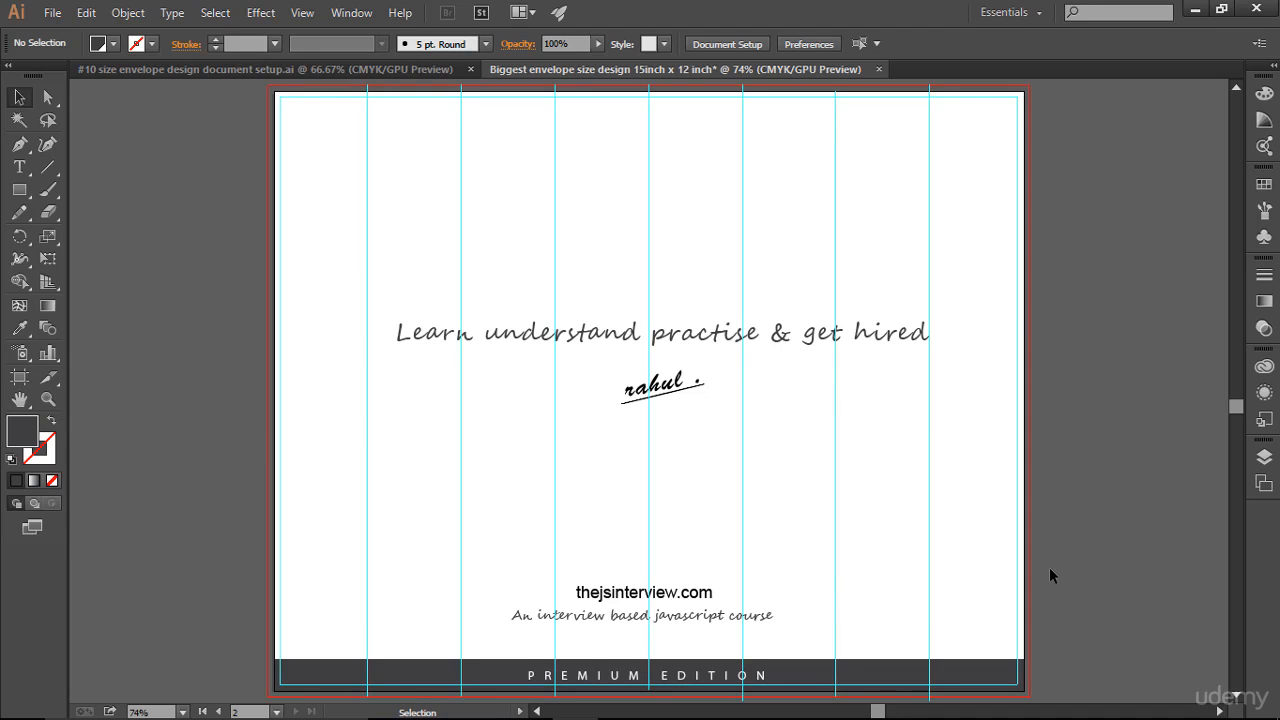
{"action": "left_click", "coordinate": [848, 334]}
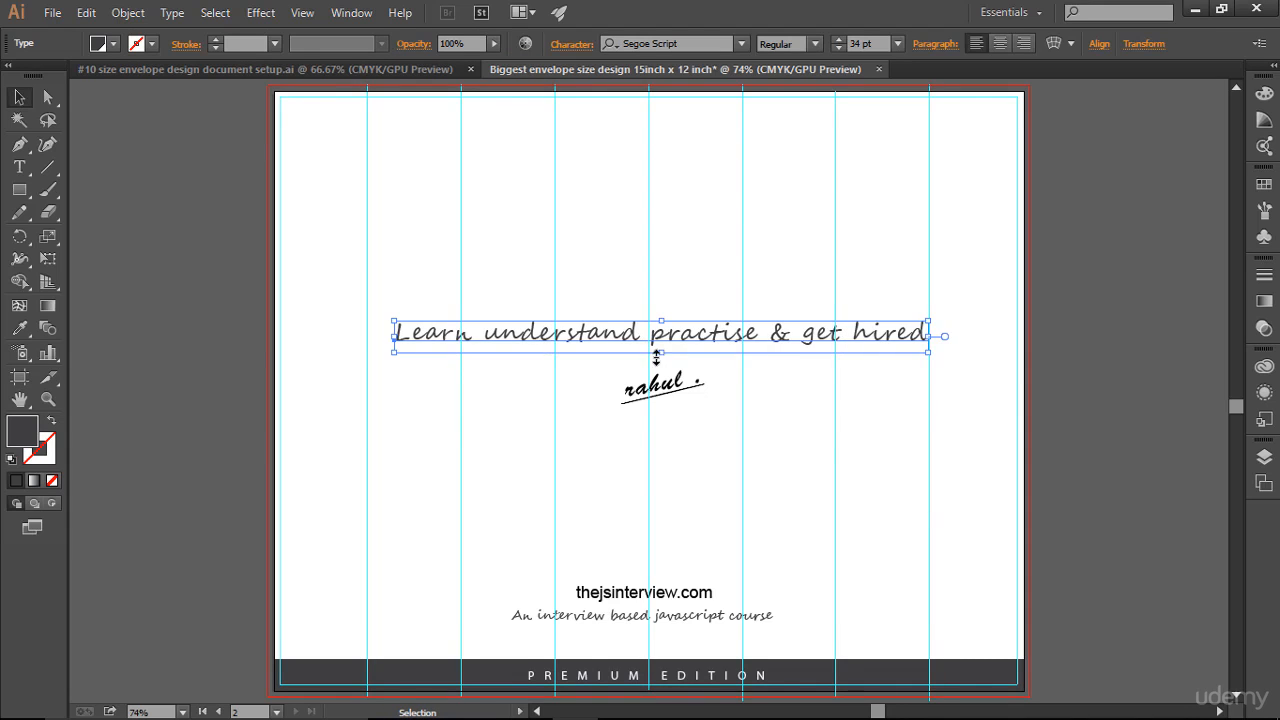
{"action": "key", "text": "Left"}
{"action": "key", "text": "Left"}
{"action": "key", "text": "Left"}
{"action": "key", "text": "Left"}
{"action": "key", "text": "Left"}
{"action": "key", "text": "Left"}
{"action": "key", "text": "Left"}
{"action": "key", "text": "Left"}
{"action": "key", "text": "Left"}
{"action": "key", "text": "Left"}
{"action": "key", "text": "Left"}
{"action": "key", "text": "Left"}
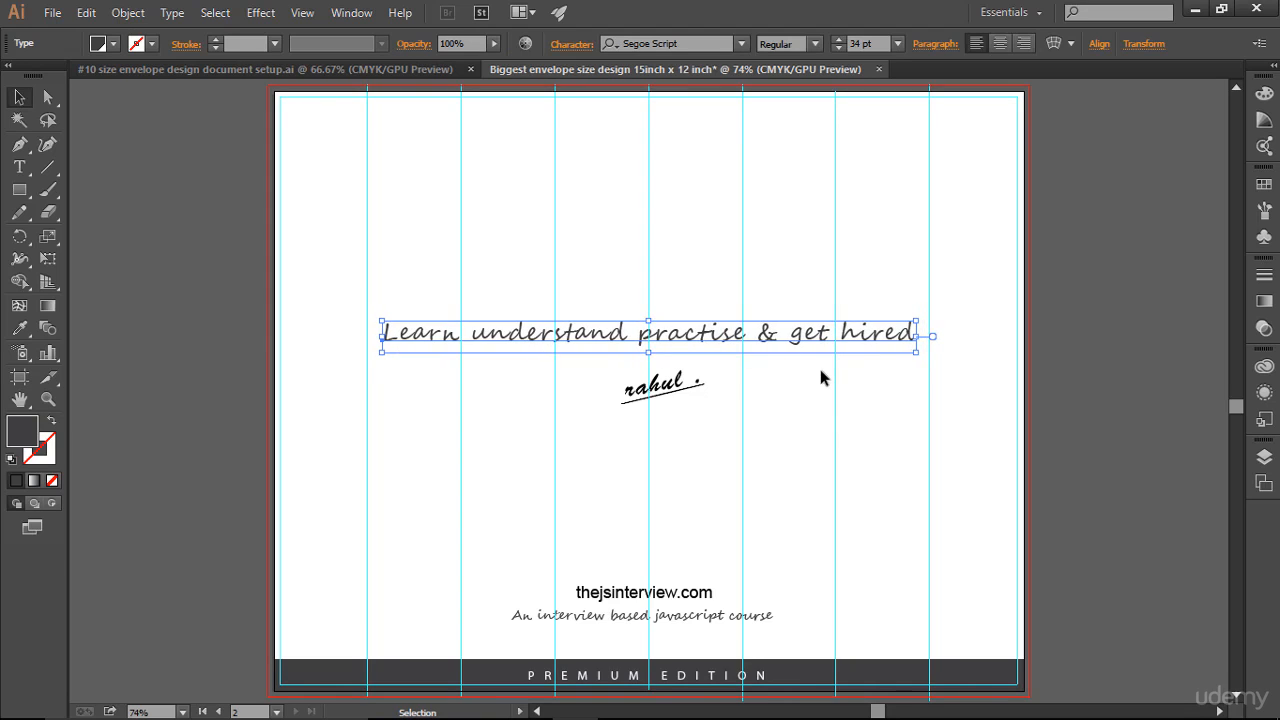
Nudge the signature and its underline slightly left to centre them on the middle guide
{"action": "left_click", "coordinate": [823, 374]}
{"action": "left_click", "coordinate": [669, 394]}
{"action": "left_click_drag", "start_coordinate": [618, 357], "coordinate": [758, 413]}
{"action": "key", "text": "Left"}
{"action": "key", "text": "Left"}
{"action": "key", "text": "Left"}
{"action": "key", "text": "Left"}
{"action": "key", "text": "Left"}
{"action": "left_click", "coordinate": [757, 415]}
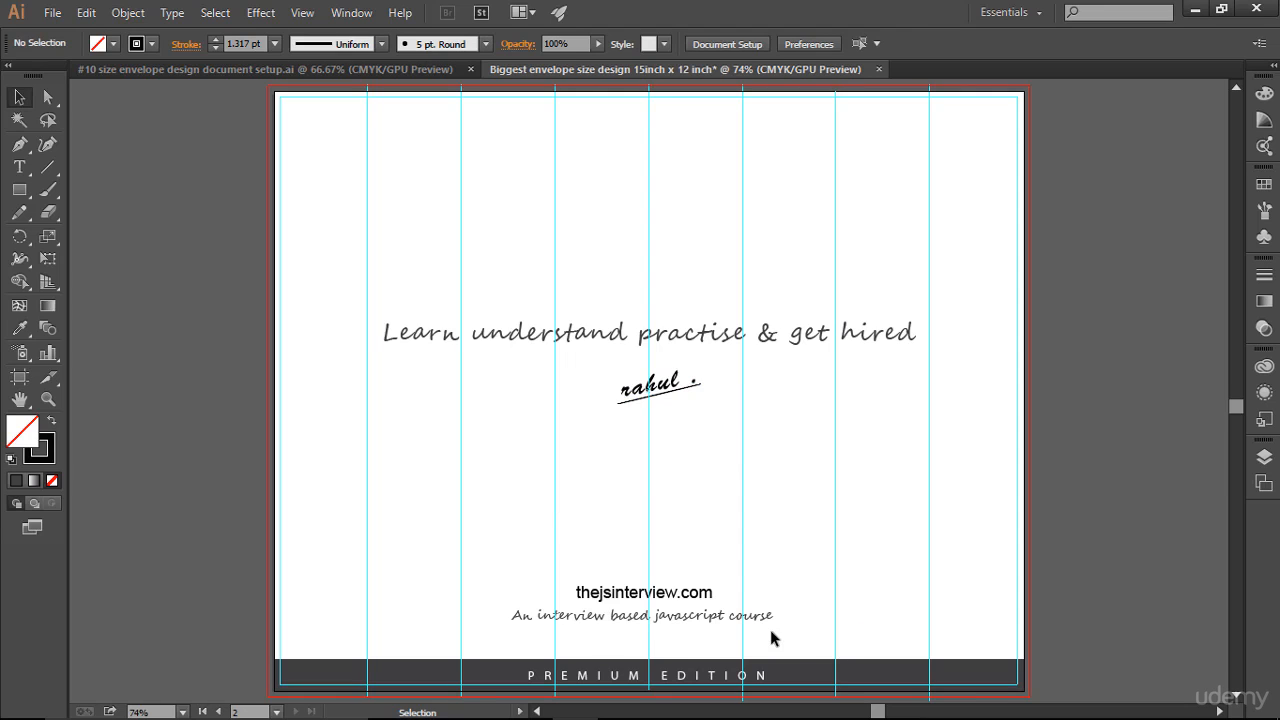
Nudge the website name slightly right towards the middle guide to centre it on the back artboard
{"action": "left_click", "coordinate": [740, 621]}
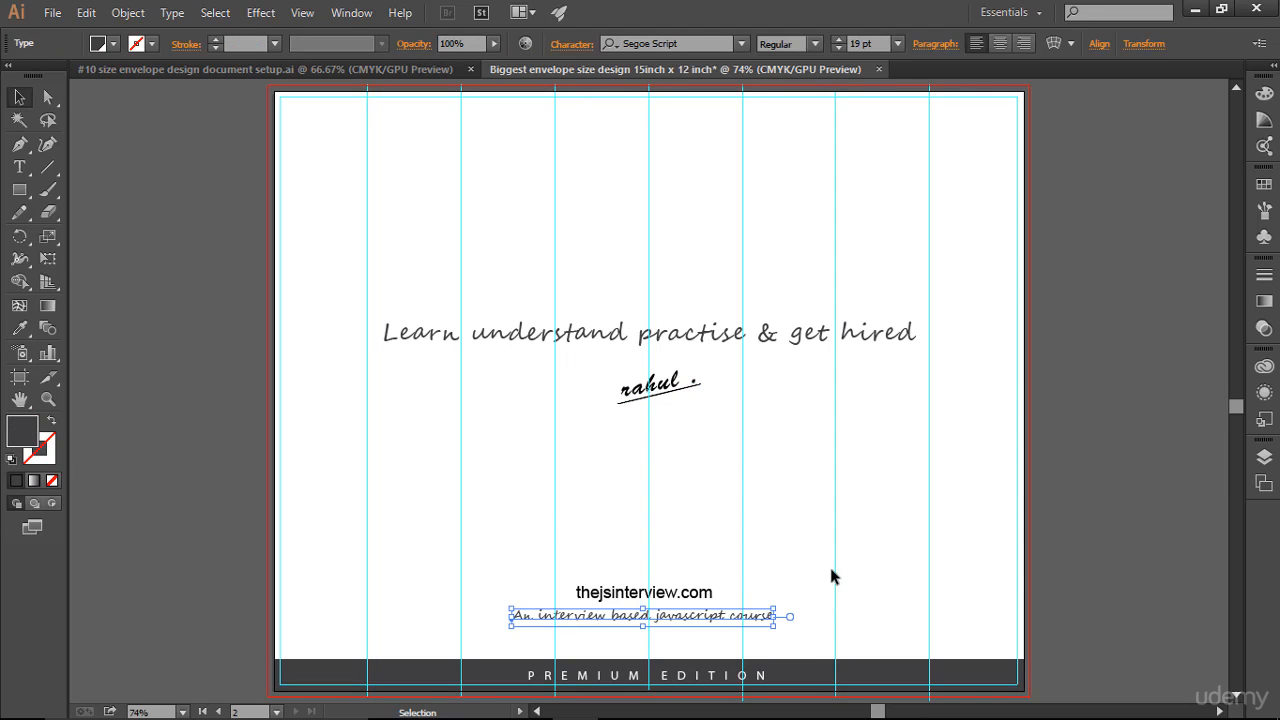
{"action": "left_click", "coordinate": [812, 565]}
{"action": "left_click", "coordinate": [702, 597]}
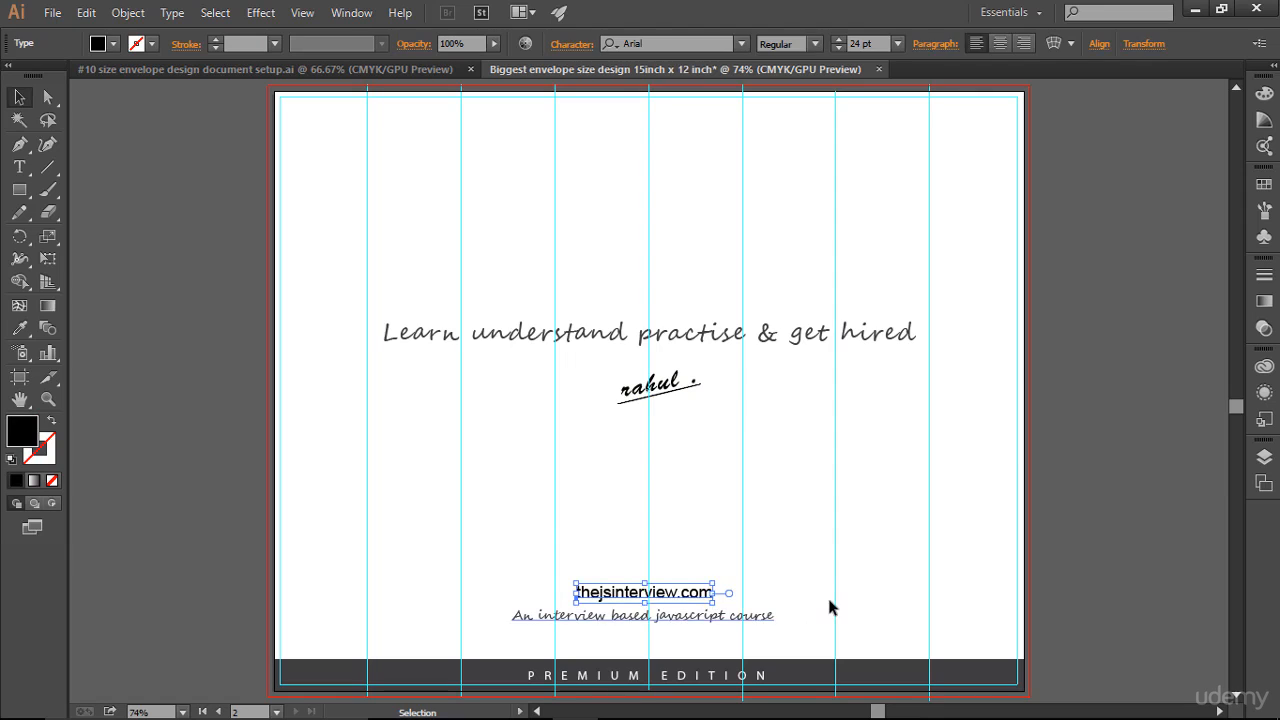
{"action": "left_click", "coordinate": [863, 570]}
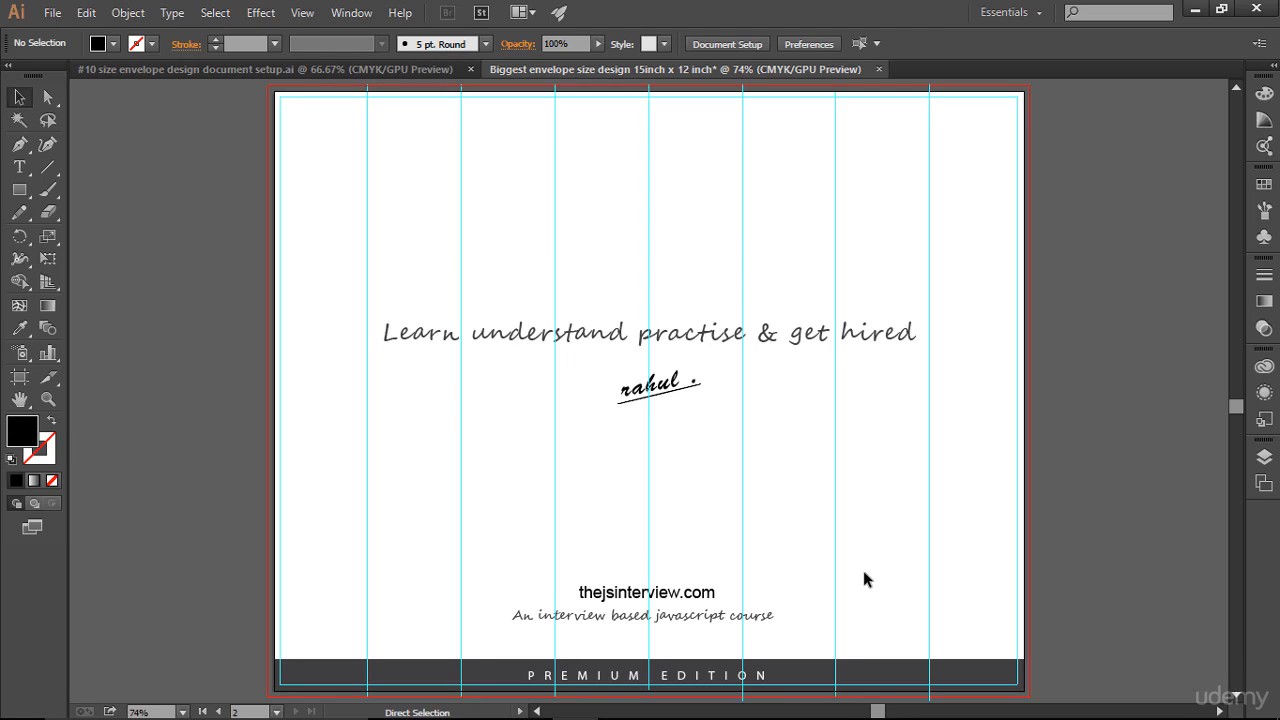
Review the front and back artboards together to compare their layouts
{"action": "key", "text": "ctrl+minus"}
{"action": "key", "text": "ctrl+minus"}
{"action": "key", "text": "ctrl+minus"}
{"action": "scroll", "coordinate": [997, 239], "scroll_direction": "up", "scroll_amount": 5}
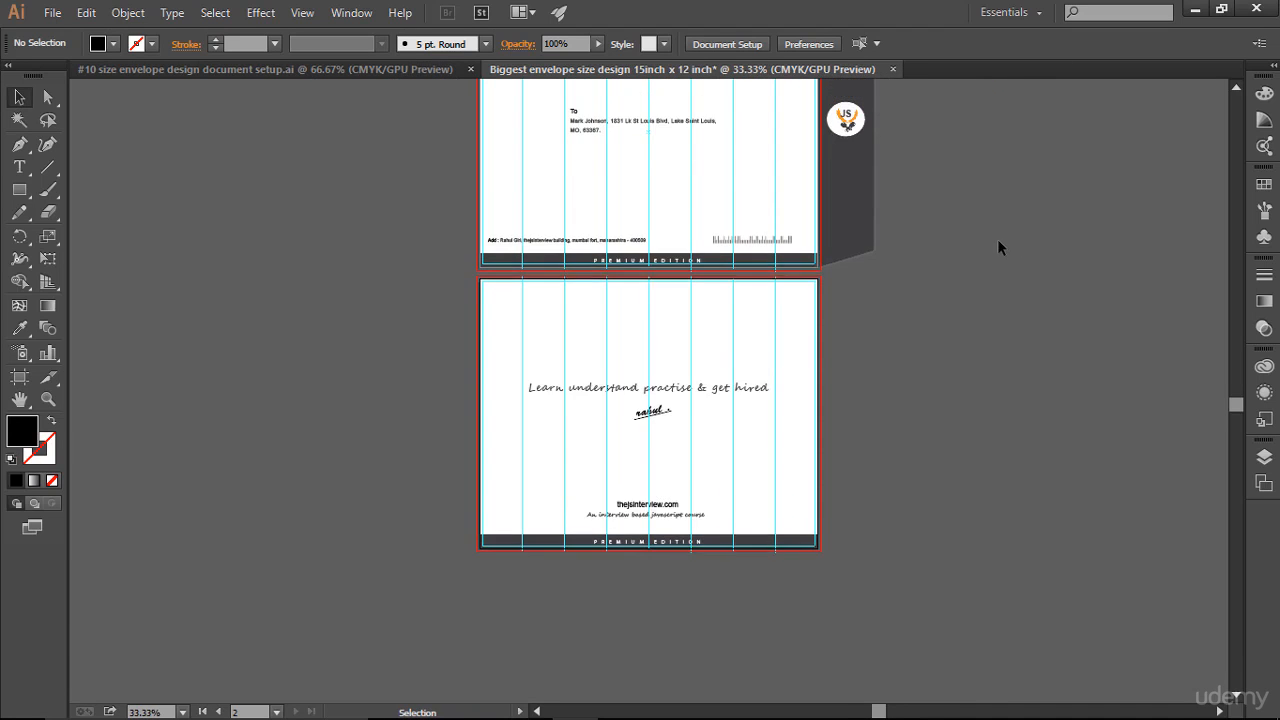
{"action": "left_click_drag", "start_coordinate": [999, 362], "coordinate": [826, 355]}
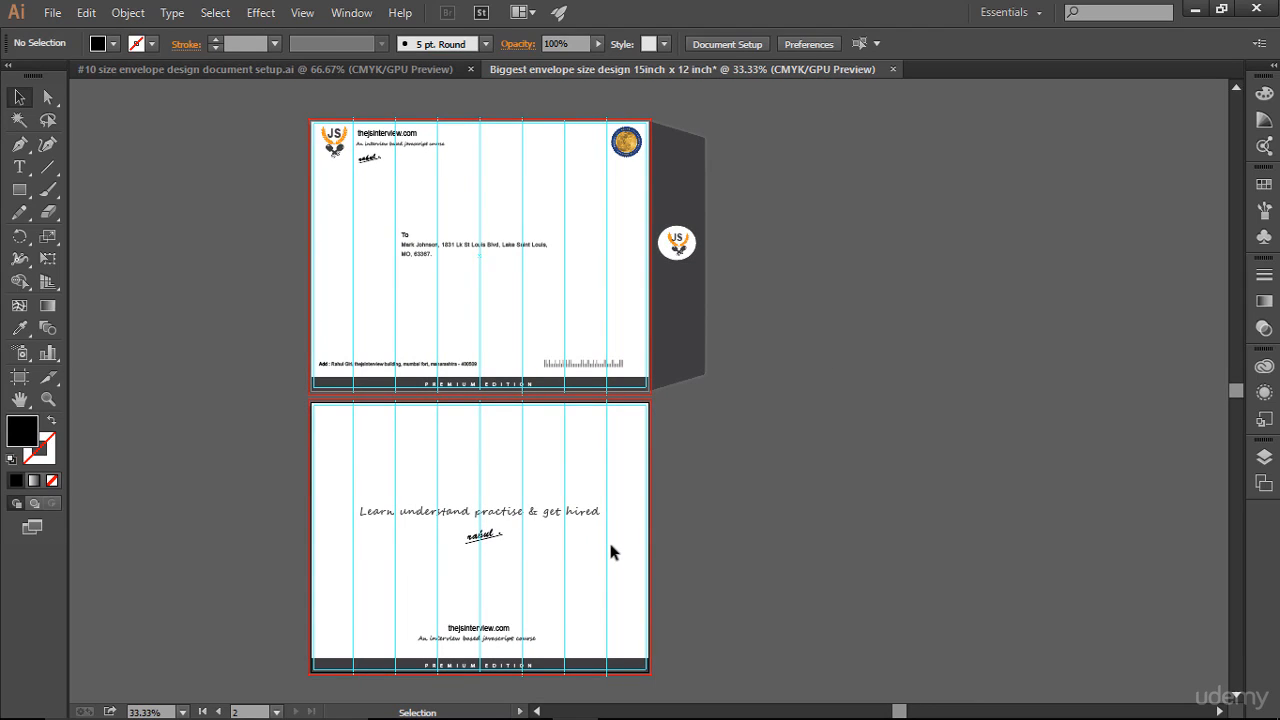
{"action": "key", "text": "ctrl+0"}
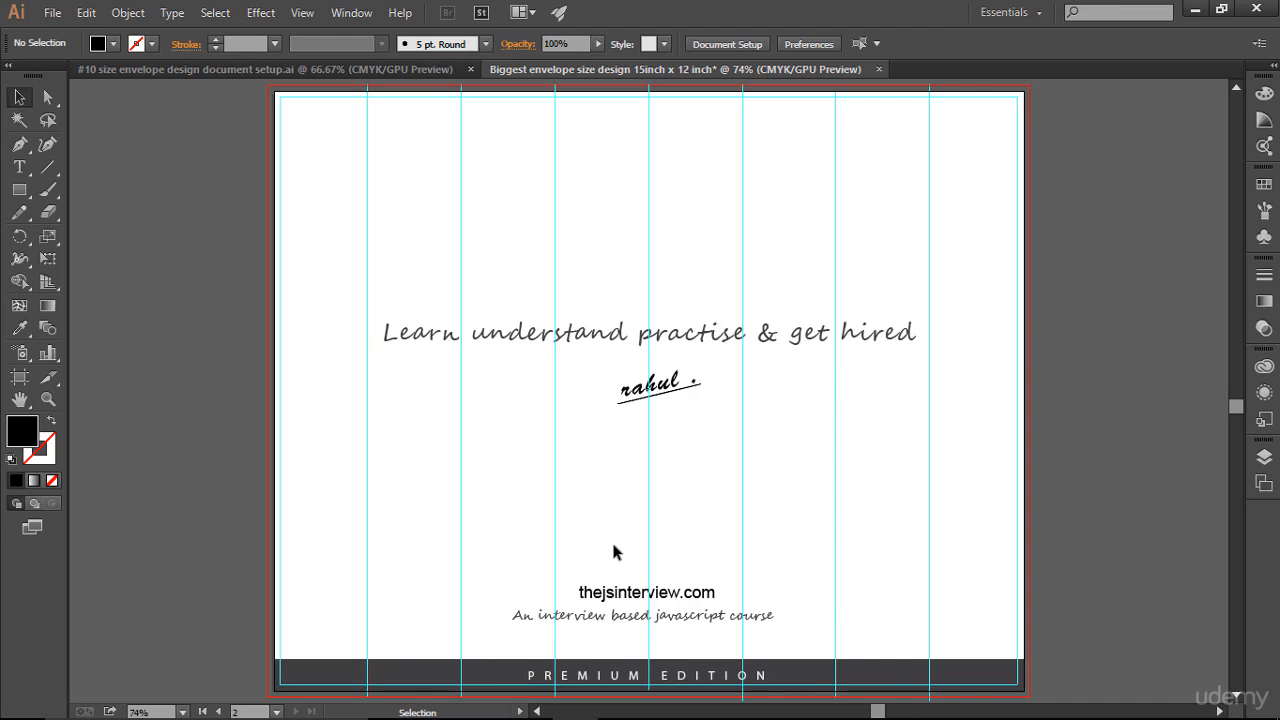
Draw a dark grey rectangle about 2.6 x 10.1 in beside the back artboard's right edge
{"action": "left_click_drag", "start_coordinate": [740, 294], "coordinate": [587, 299]}
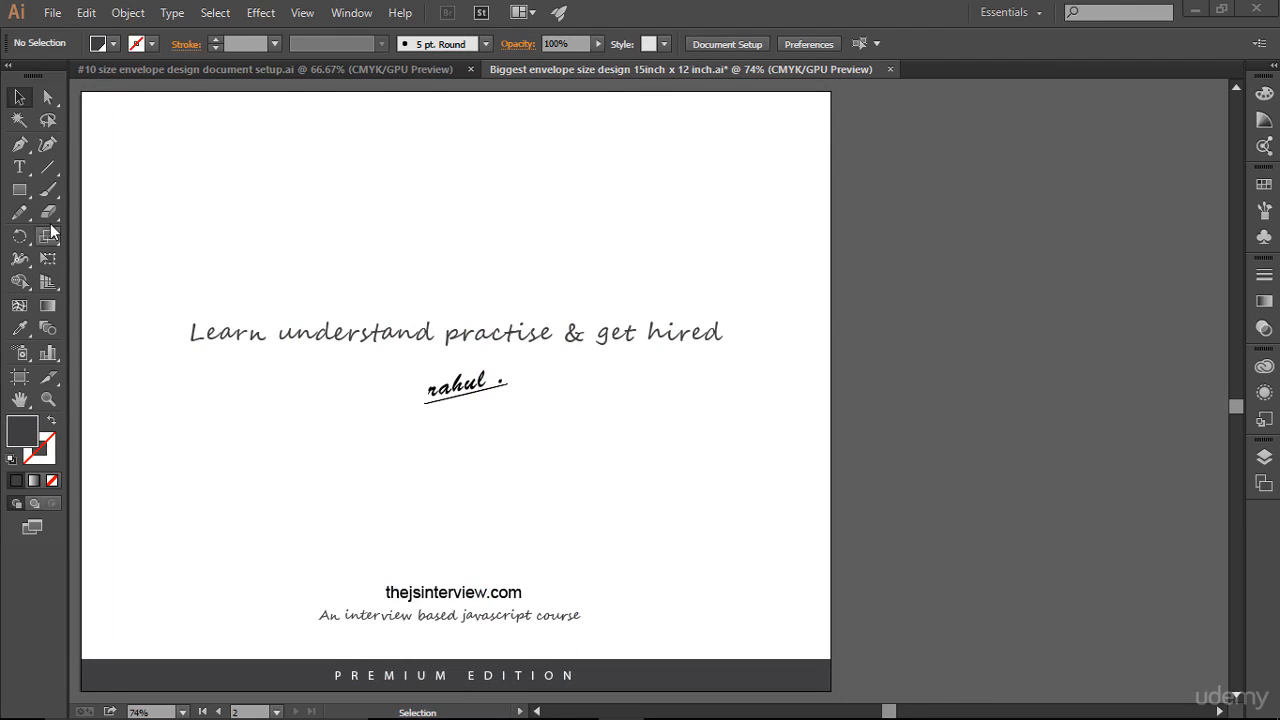
{"action": "left_click_drag", "start_coordinate": [20, 190], "coordinate": [107, 188]}
{"action": "left_click_drag", "start_coordinate": [861, 135], "coordinate": [987, 636]}
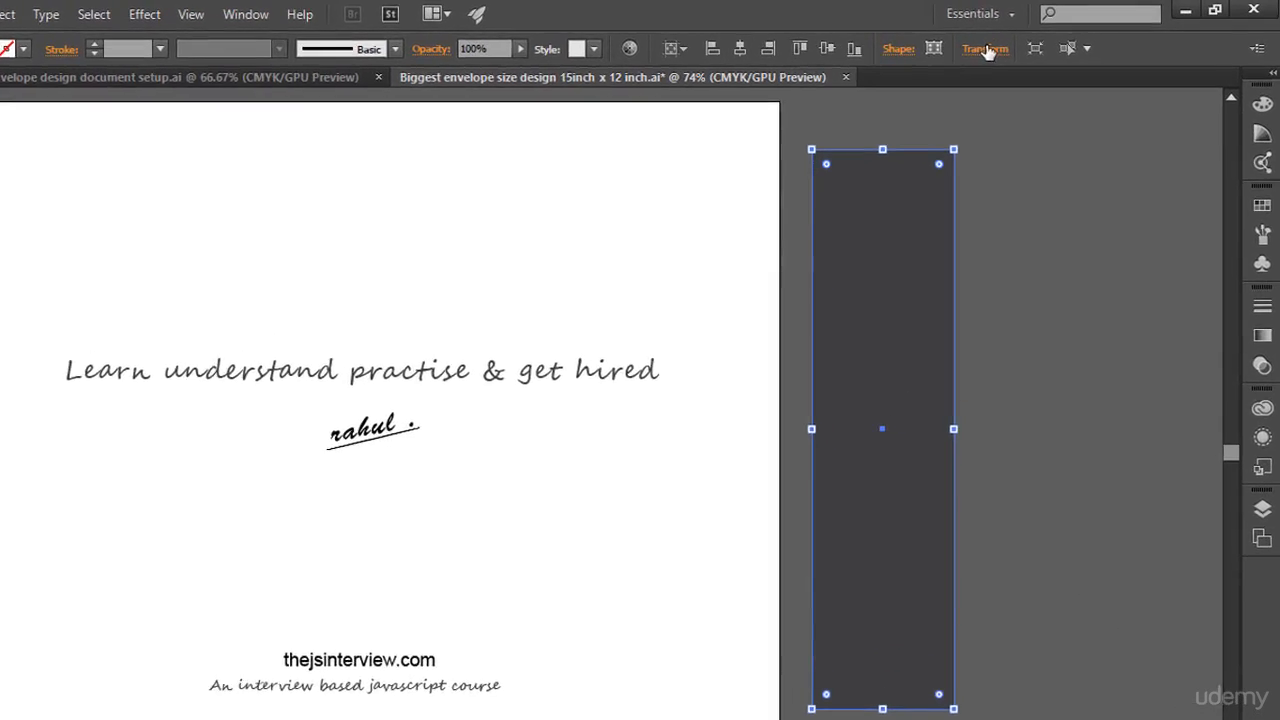
Set the rectangle's width to 2 in and its height to 12 in
{"action": "left_click", "coordinate": [985, 49]}
{"action": "left_click", "coordinate": [898, 82]}
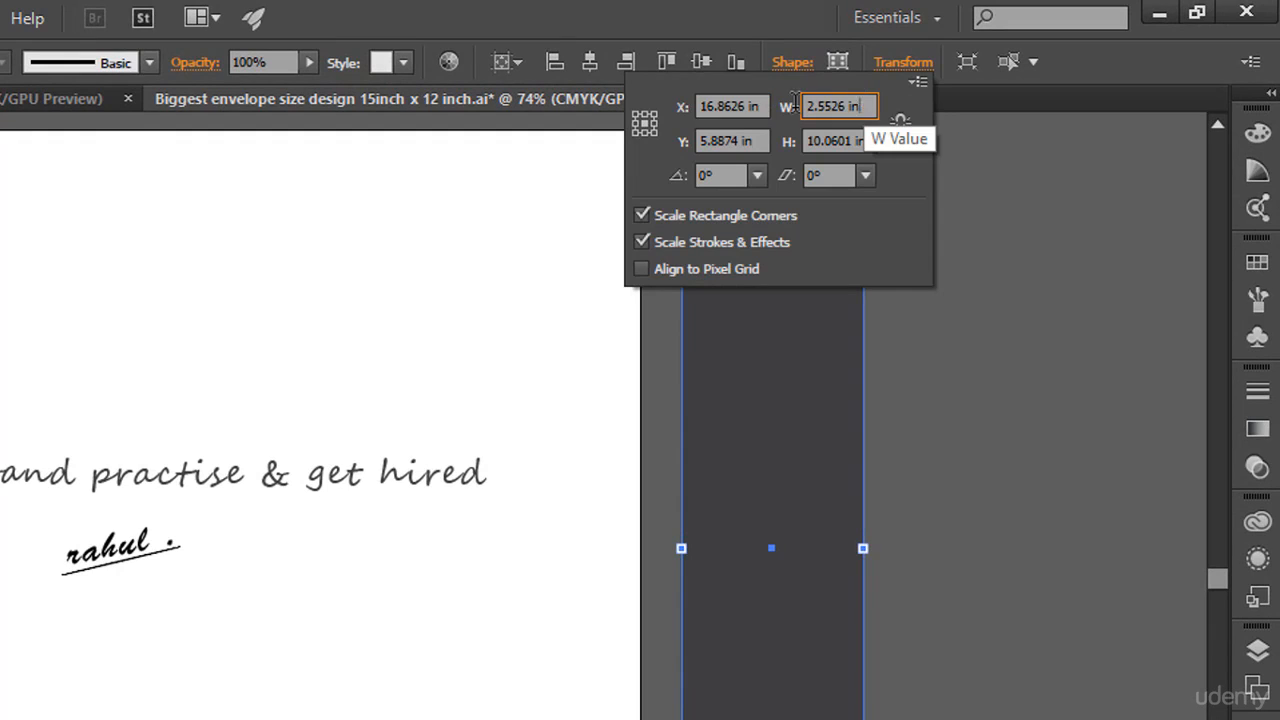
{"action": "left_click_drag", "start_coordinate": [796, 102], "coordinate": [764, 104]}
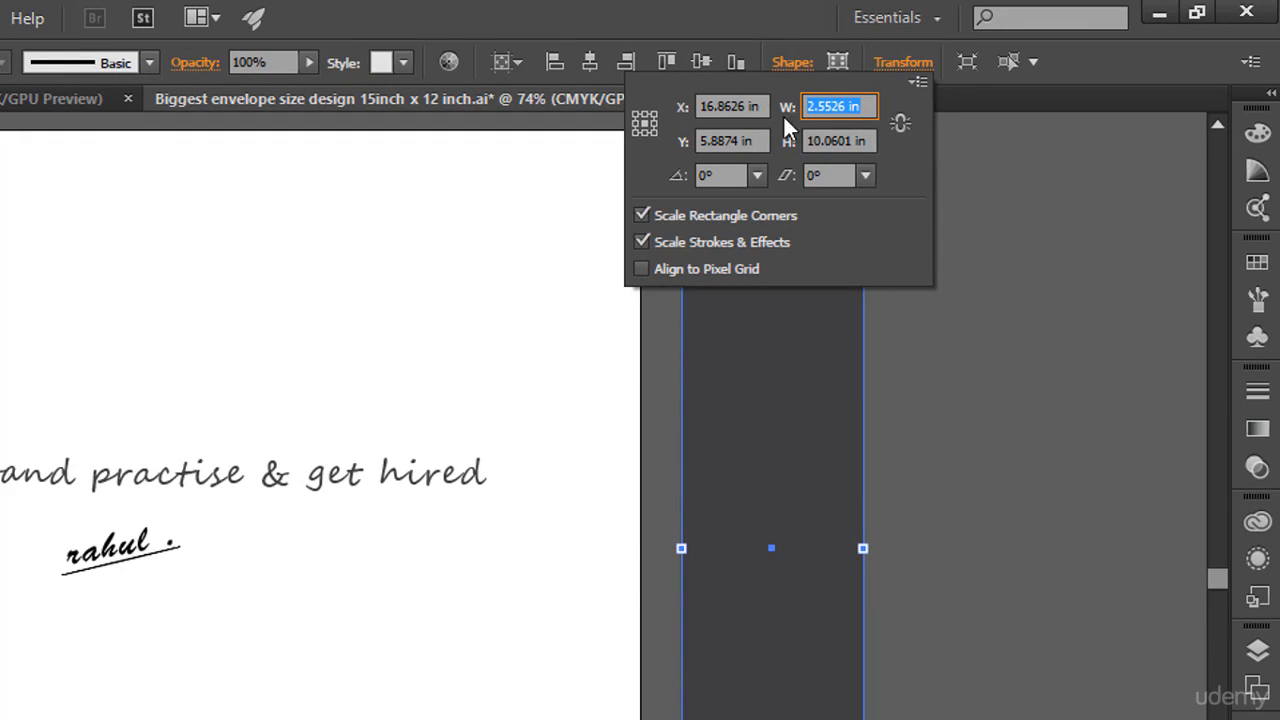
{"action": "type", "text": "2"}
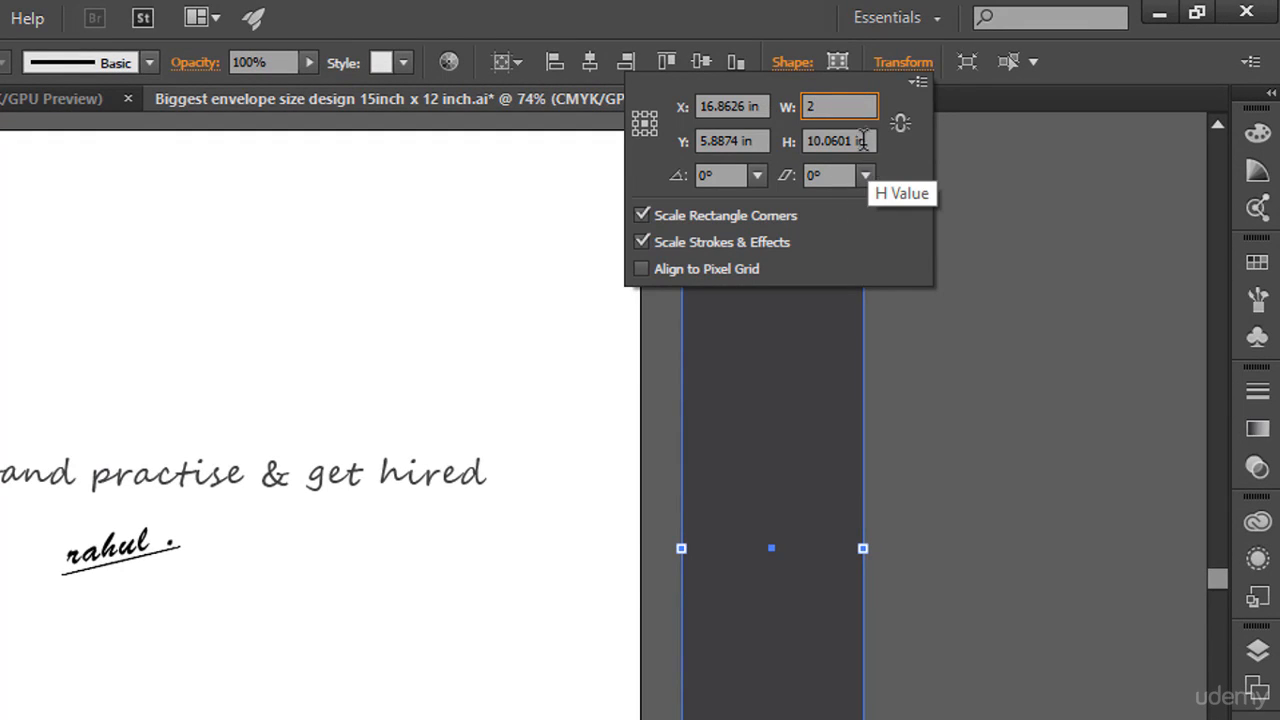
{"action": "left_click_drag", "start_coordinate": [866, 140], "coordinate": [798, 138]}
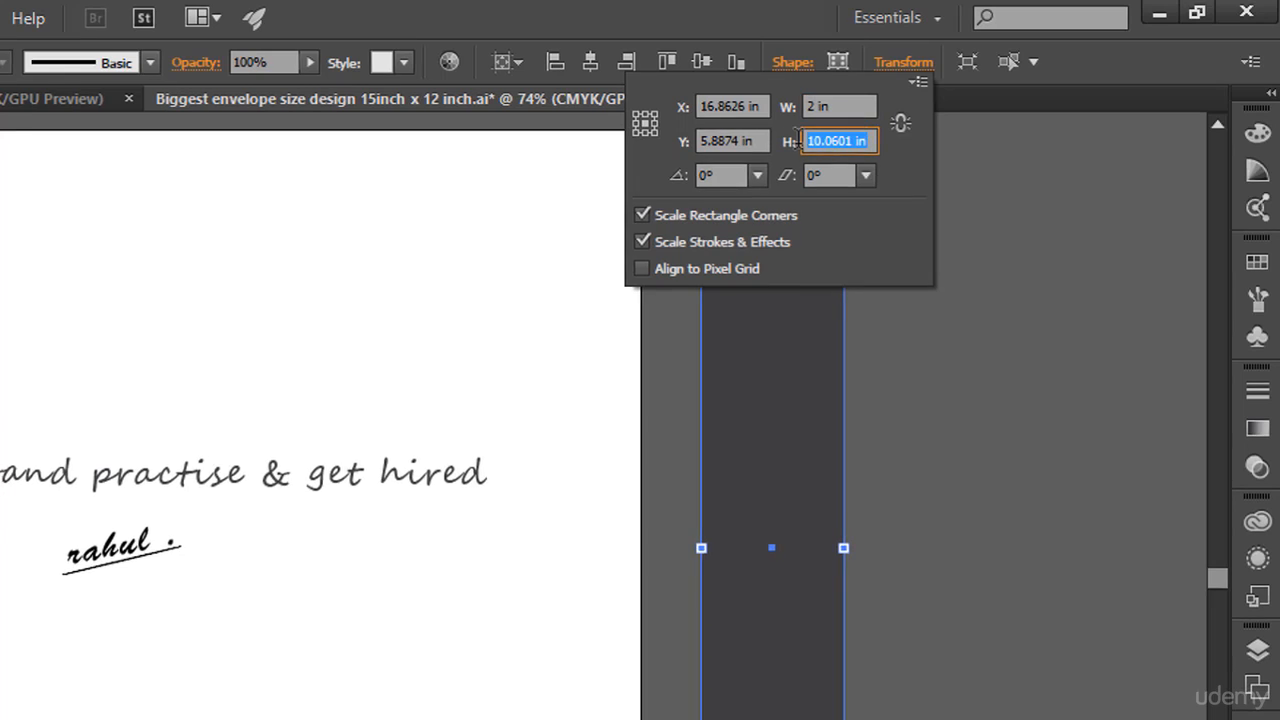
{"action": "type", "text": "12"}
{"action": "key", "text": "Return"}
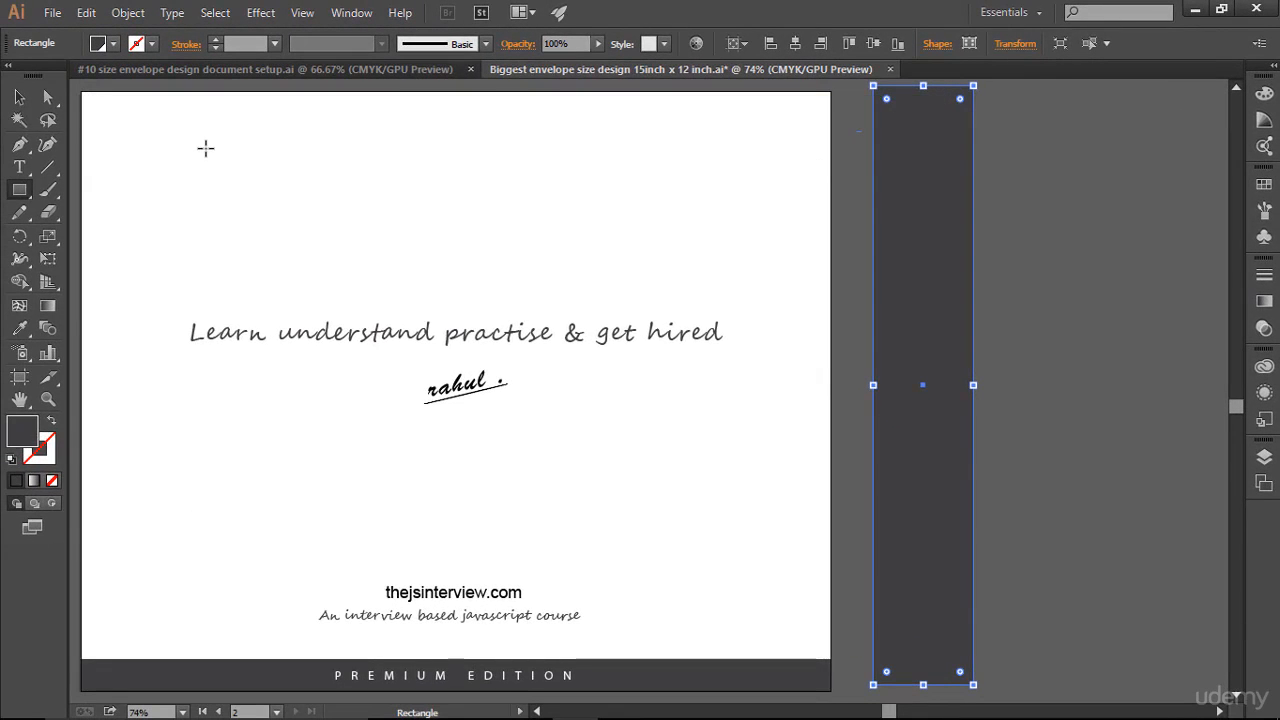
{"action": "left_click", "coordinate": [19, 97]}
Place the rectangle flush against the back artboard's right edge, aligned with its full height like the front flap
{"action": "scroll", "coordinate": [1001, 277], "scroll_direction": "up", "scroll_amount": 5}
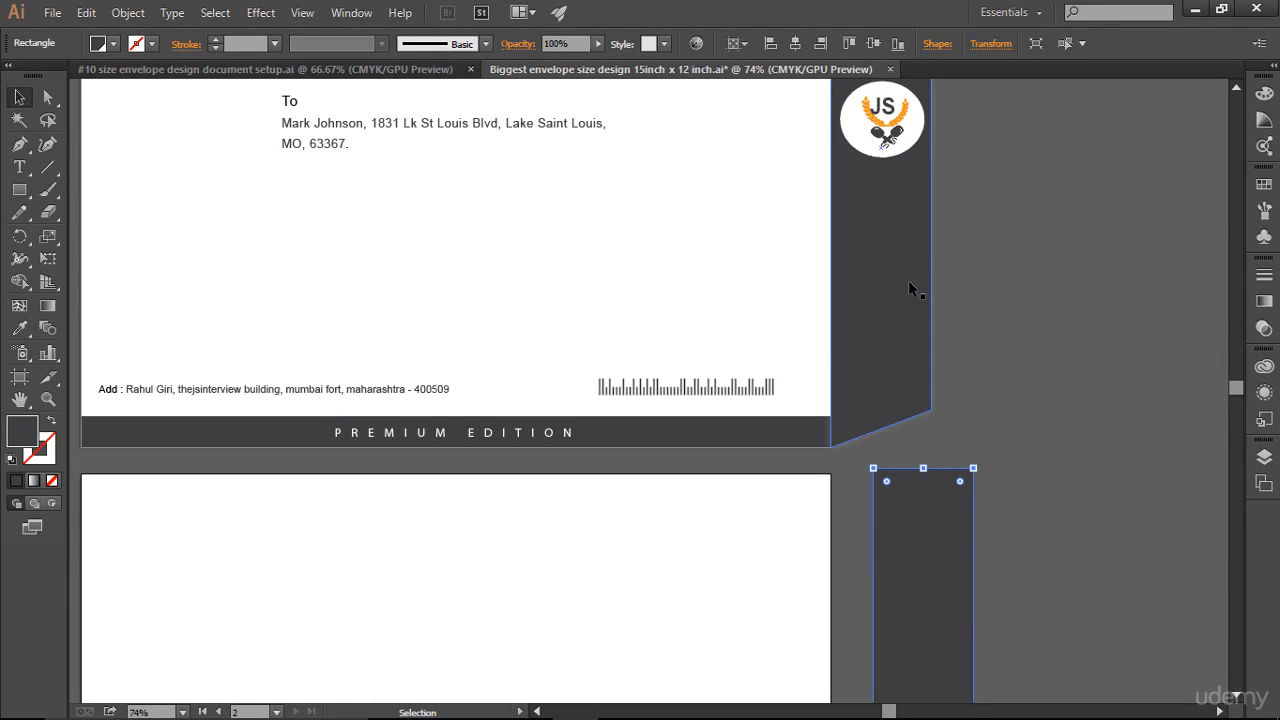
{"action": "left_click", "coordinate": [908, 280]}
{"action": "left_click", "coordinate": [1000, 312]}
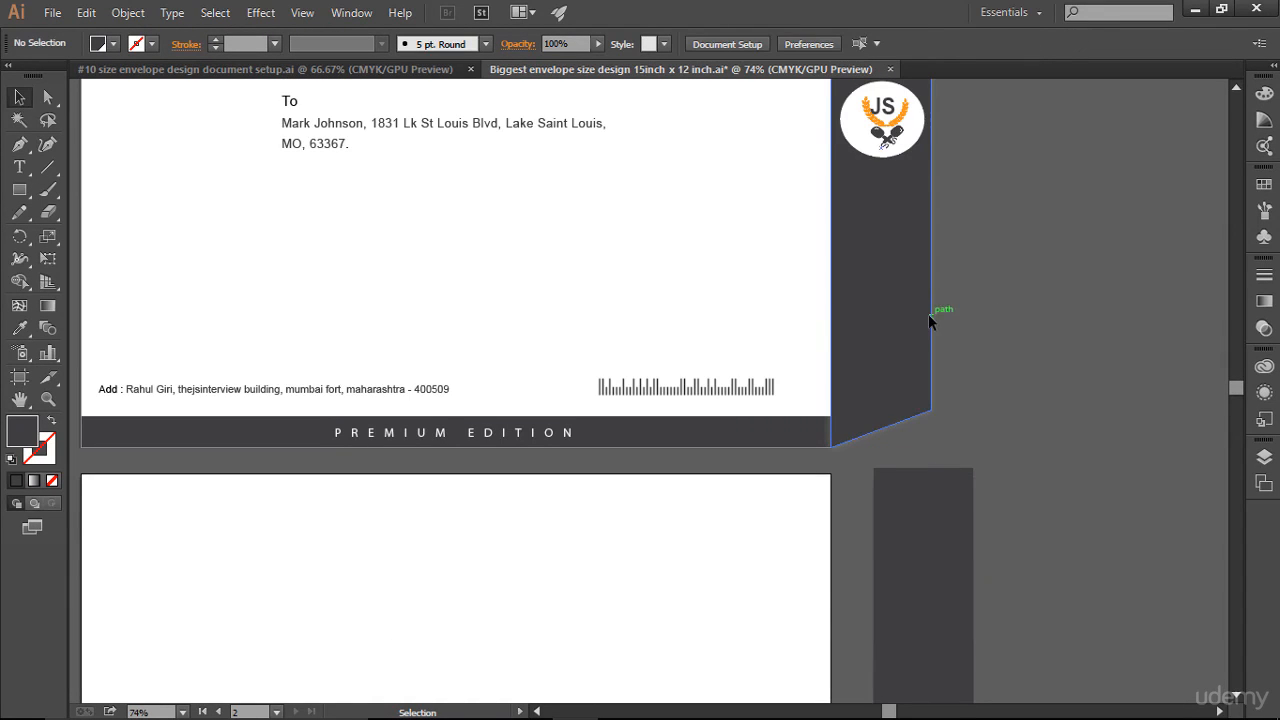
{"action": "scroll", "coordinate": [1015, 372], "scroll_direction": "down", "scroll_amount": 3}
{"action": "scroll", "coordinate": [1015, 372], "scroll_direction": "down", "scroll_amount": 2}
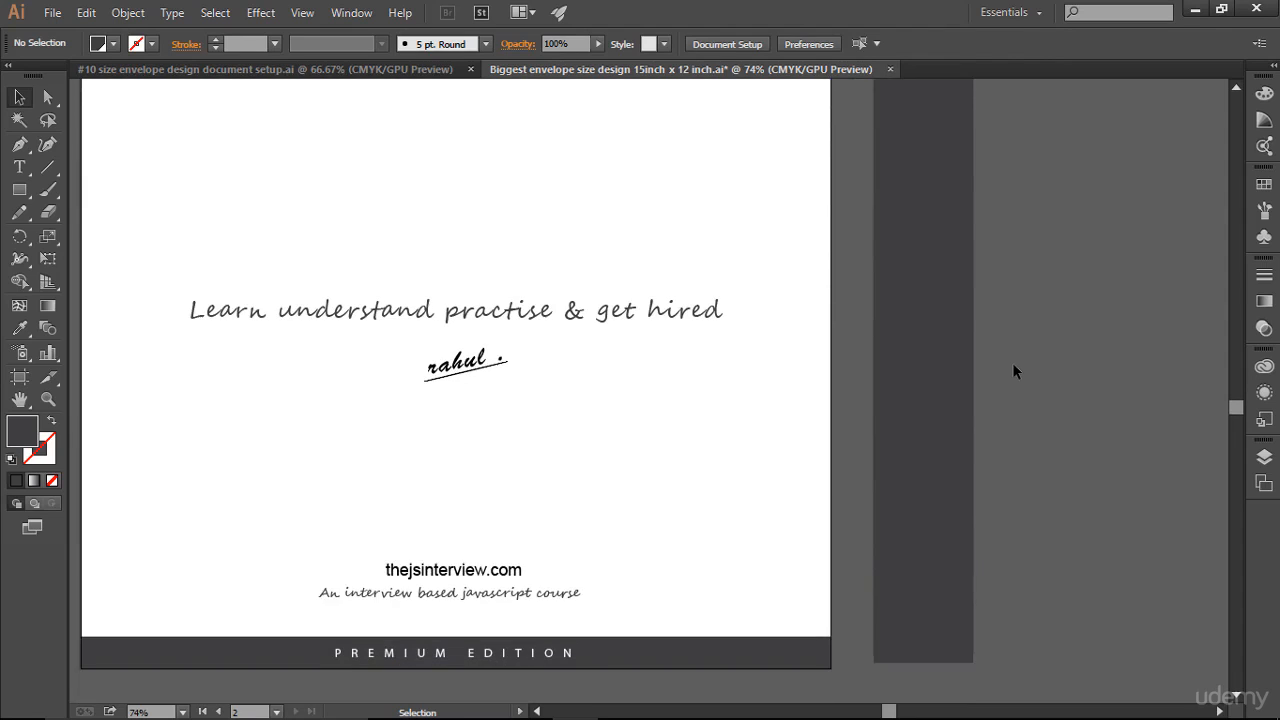
{"action": "scroll", "coordinate": [985, 390], "scroll_direction": "up", "scroll_amount": 1}
{"action": "left_click_drag", "start_coordinate": [962, 362], "coordinate": [918, 370]}
{"action": "left_click", "coordinate": [1051, 357]}
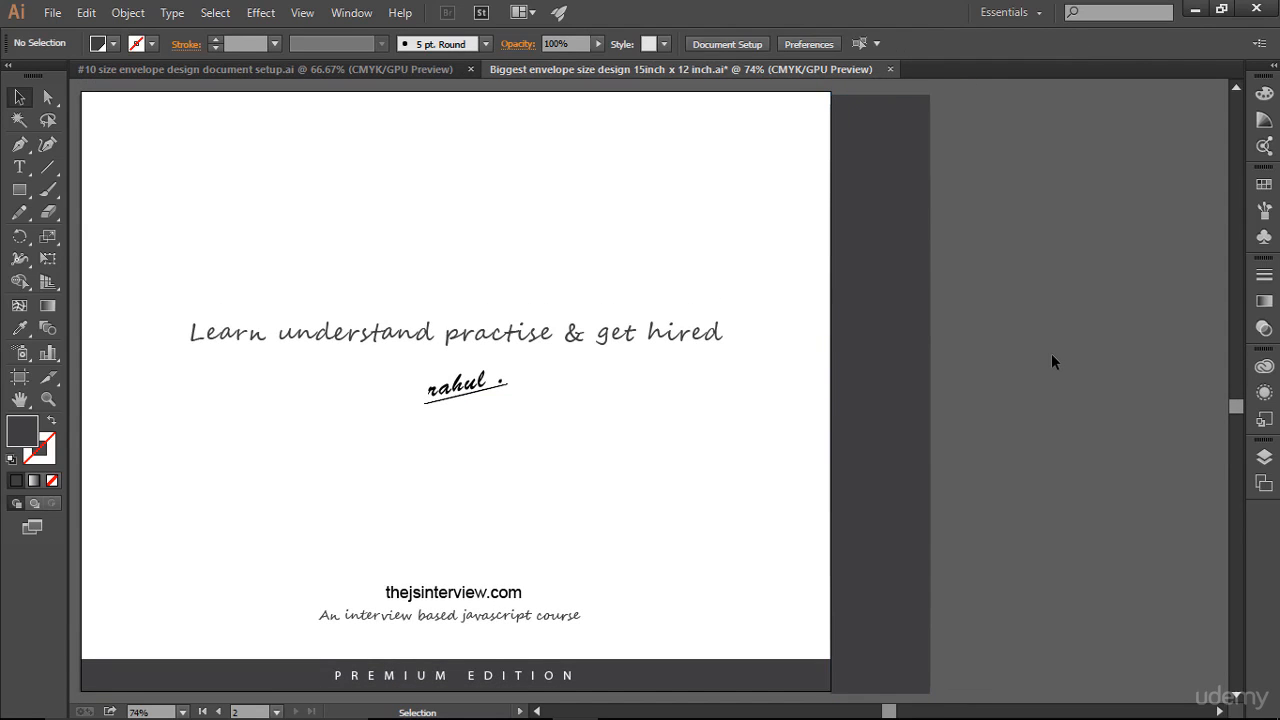
{"action": "left_click", "coordinate": [928, 362]}
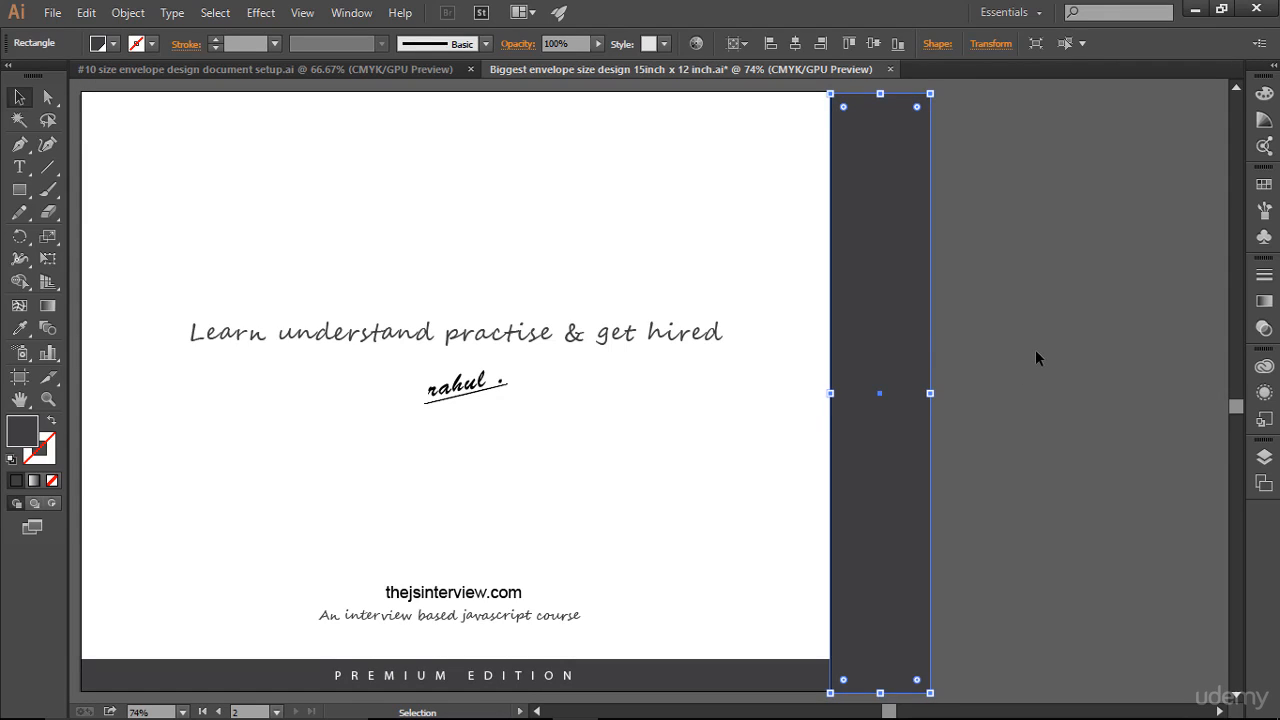
{"action": "left_click", "coordinate": [1035, 357]}
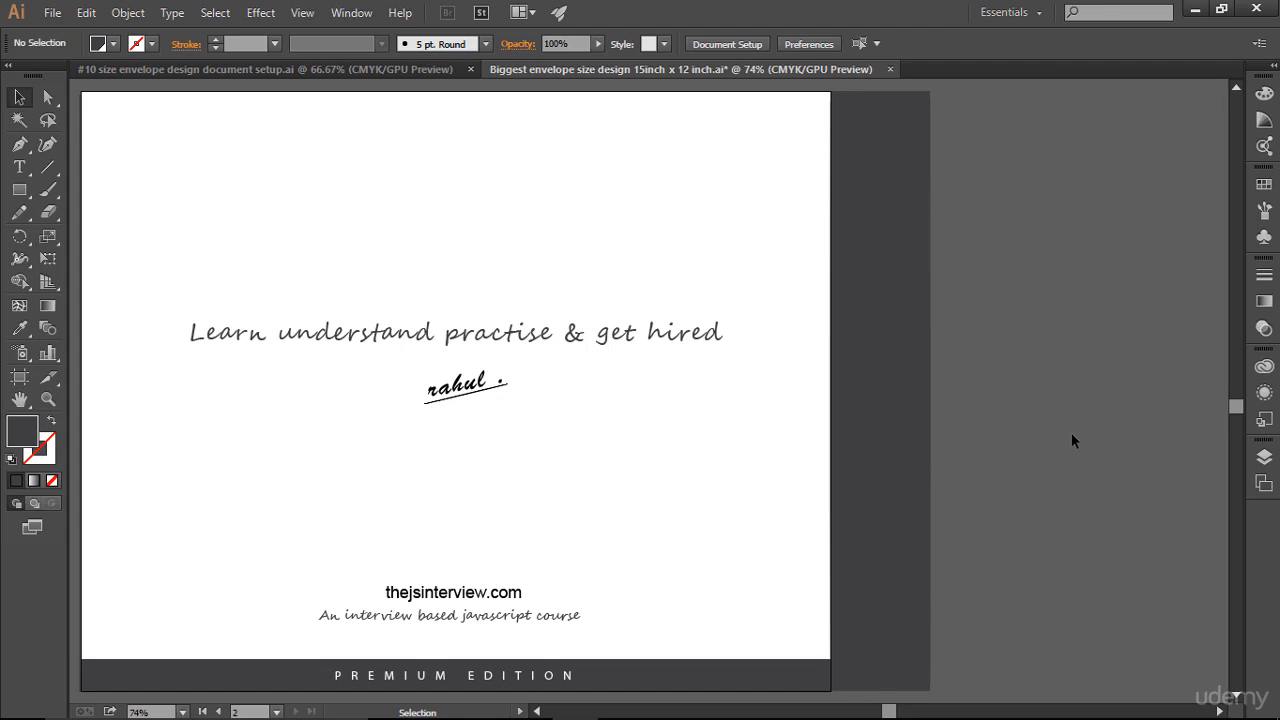
Scale the tagline down proportionally about its centre to about 24 pt
{"action": "left_click", "coordinate": [538, 334]}
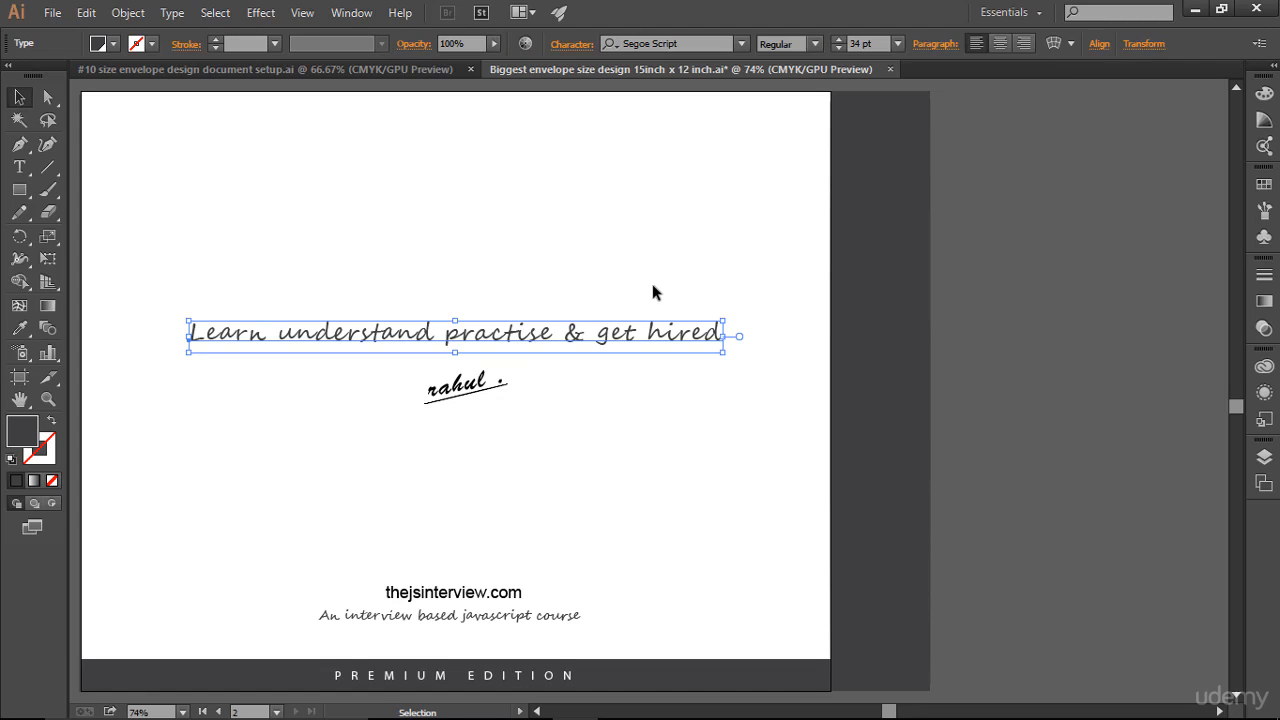
{"action": "left_click_drag", "start_coordinate": [720, 323], "coordinate": [643, 301]}
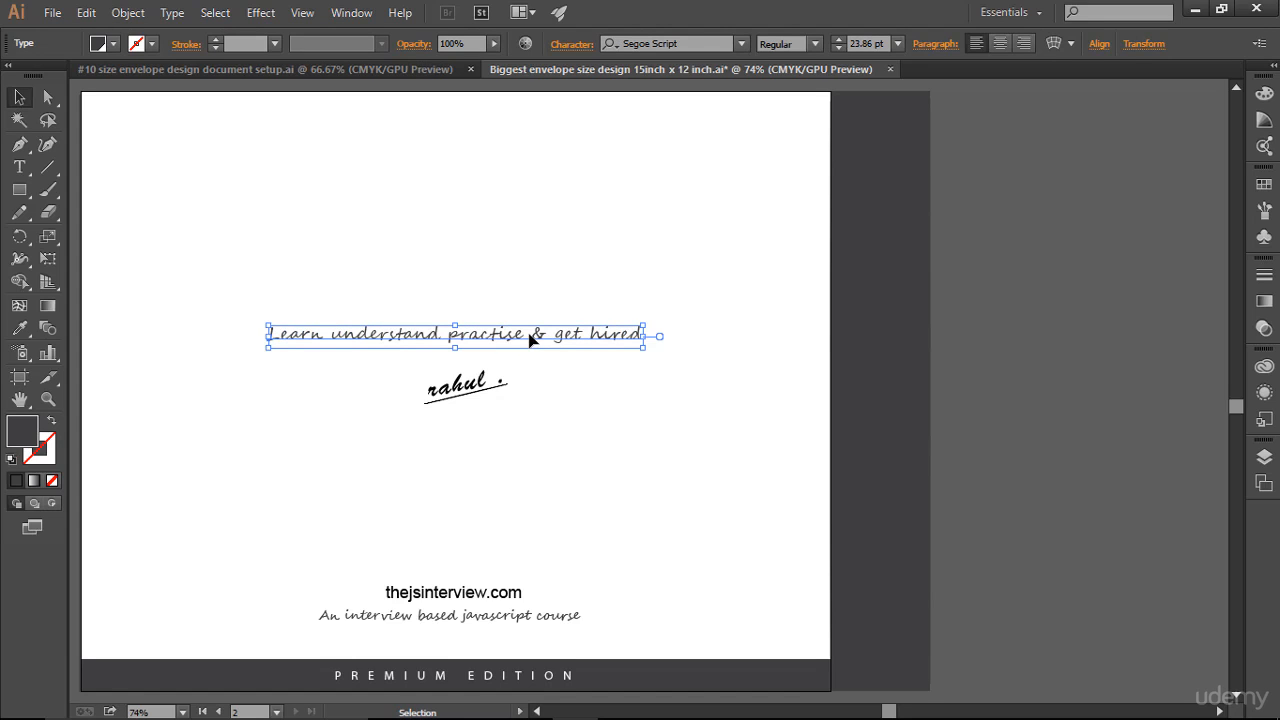
{"action": "left_click", "coordinate": [486, 498]}
Move the tagline down to just above the website name and the signature up near the artboard's upper edge
{"action": "left_click_drag", "start_coordinate": [513, 328], "coordinate": [473, 522]}
{"action": "left_click_drag", "start_coordinate": [392, 354], "coordinate": [452, 166]}
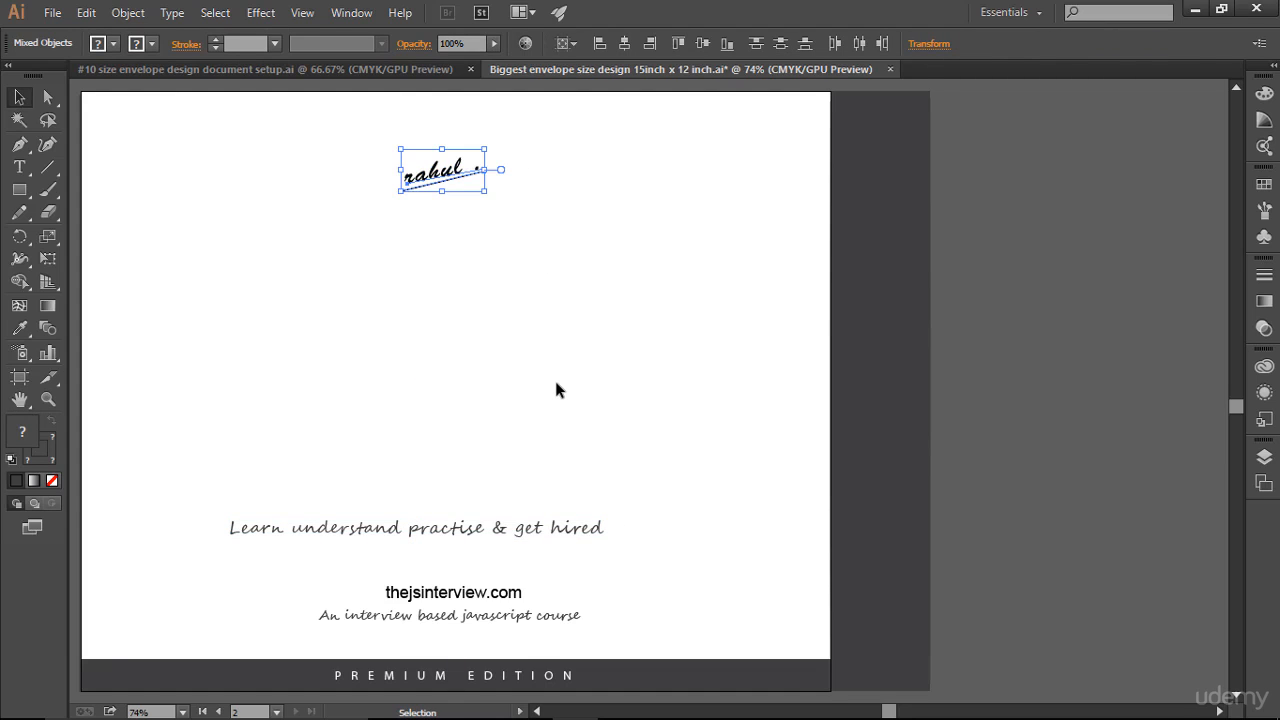
{"action": "left_click", "coordinate": [557, 389]}
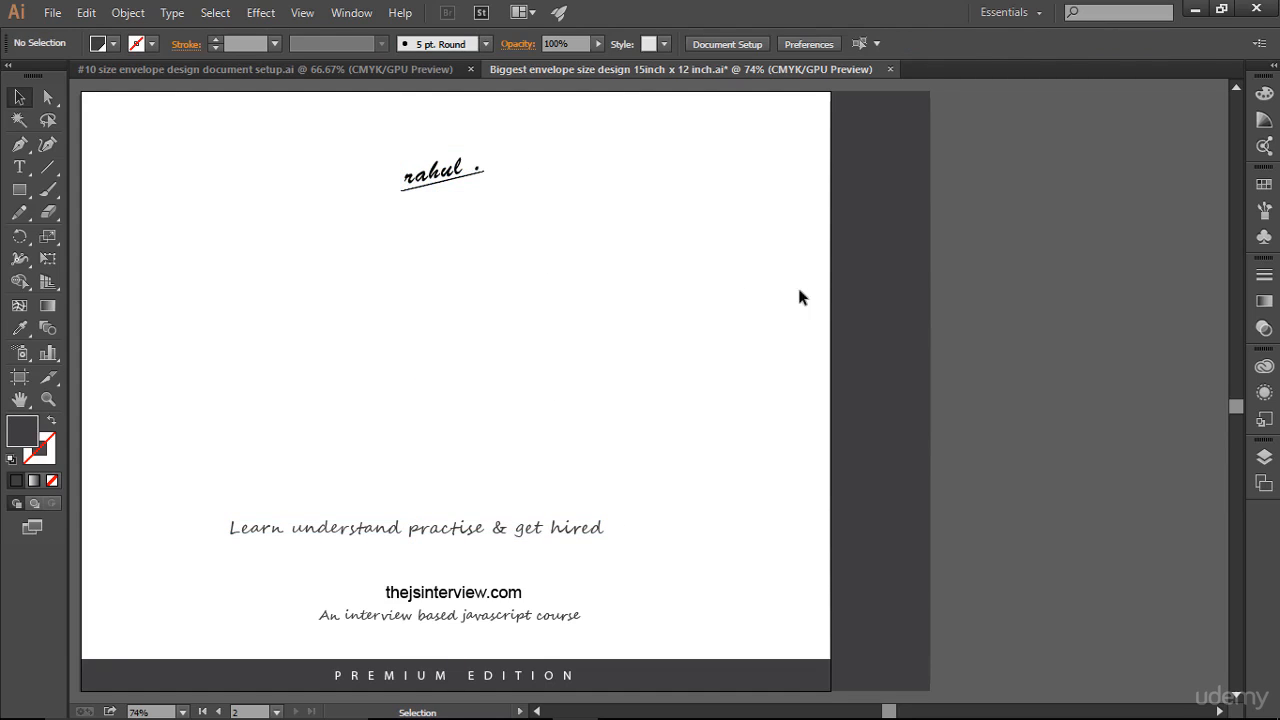
Duplicate the dark flap rectangle onto the inside of the back artboard's right edge and perspective-distort the copy into a triangle pointing inward
{"action": "left_click", "coordinate": [866, 295]}
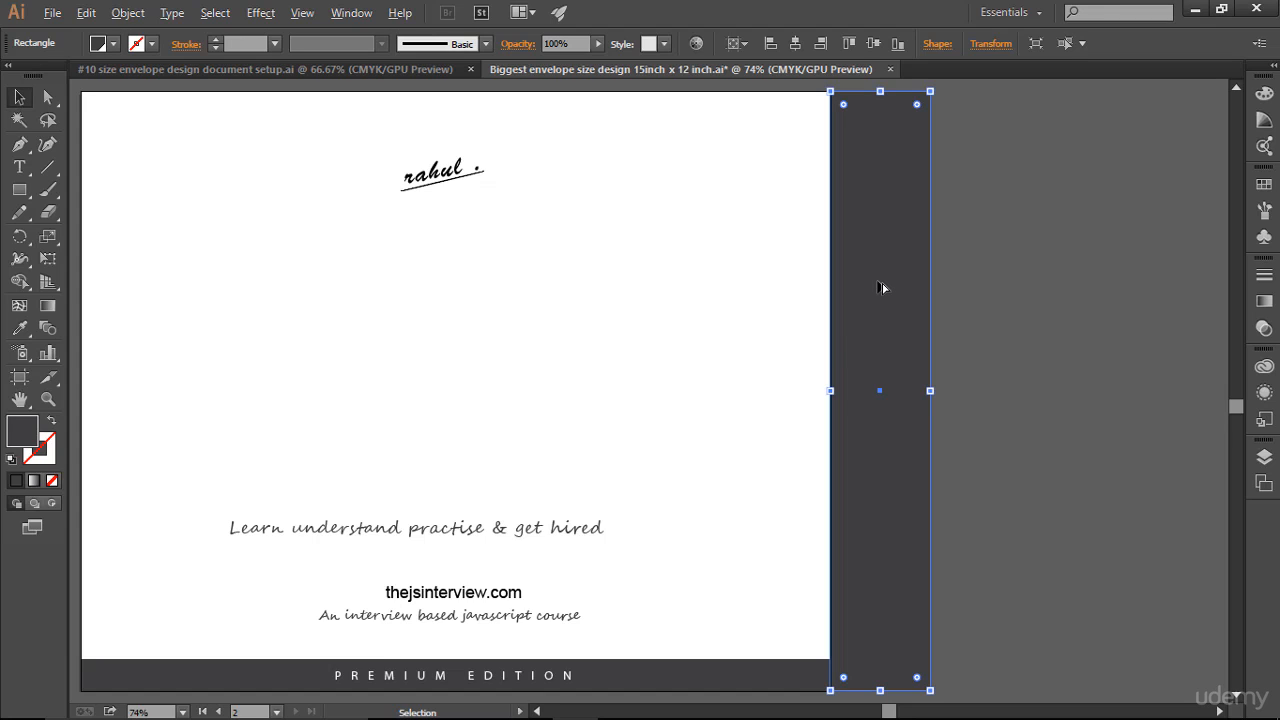
{"action": "left_click_drag", "start_coordinate": [881, 288], "coordinate": [777, 292]}
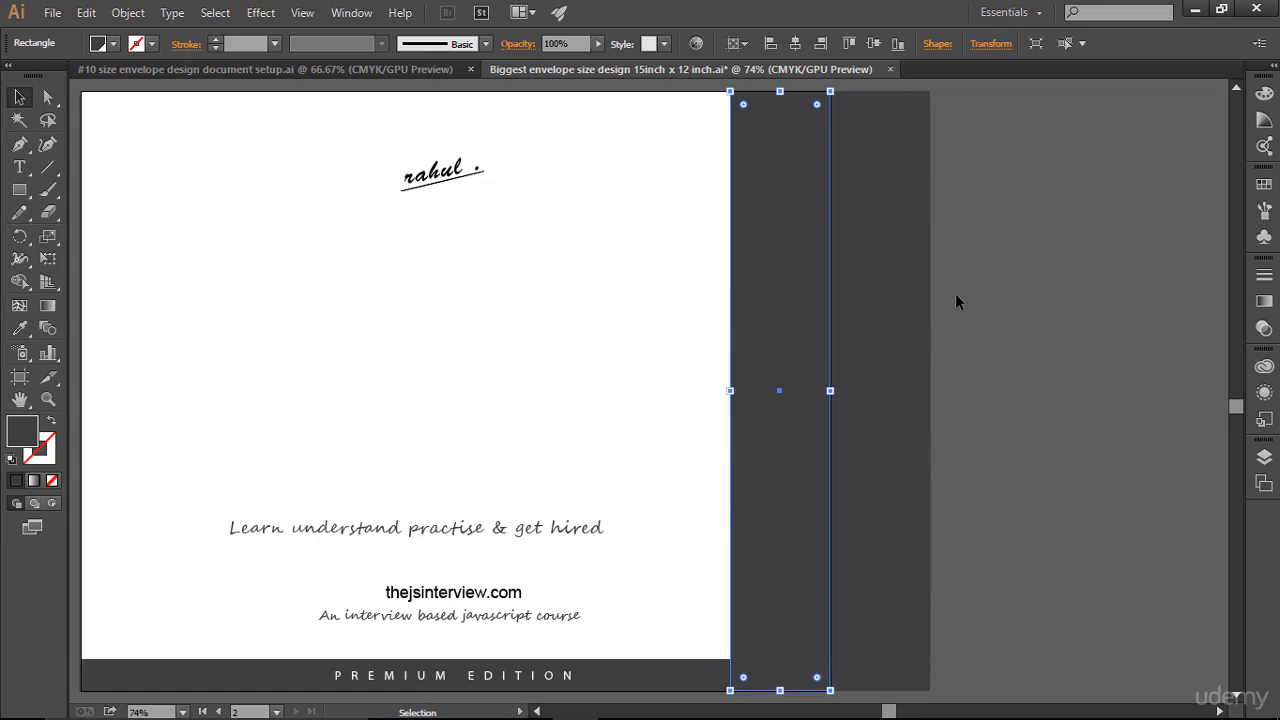
{"action": "left_click", "coordinate": [49, 262]}
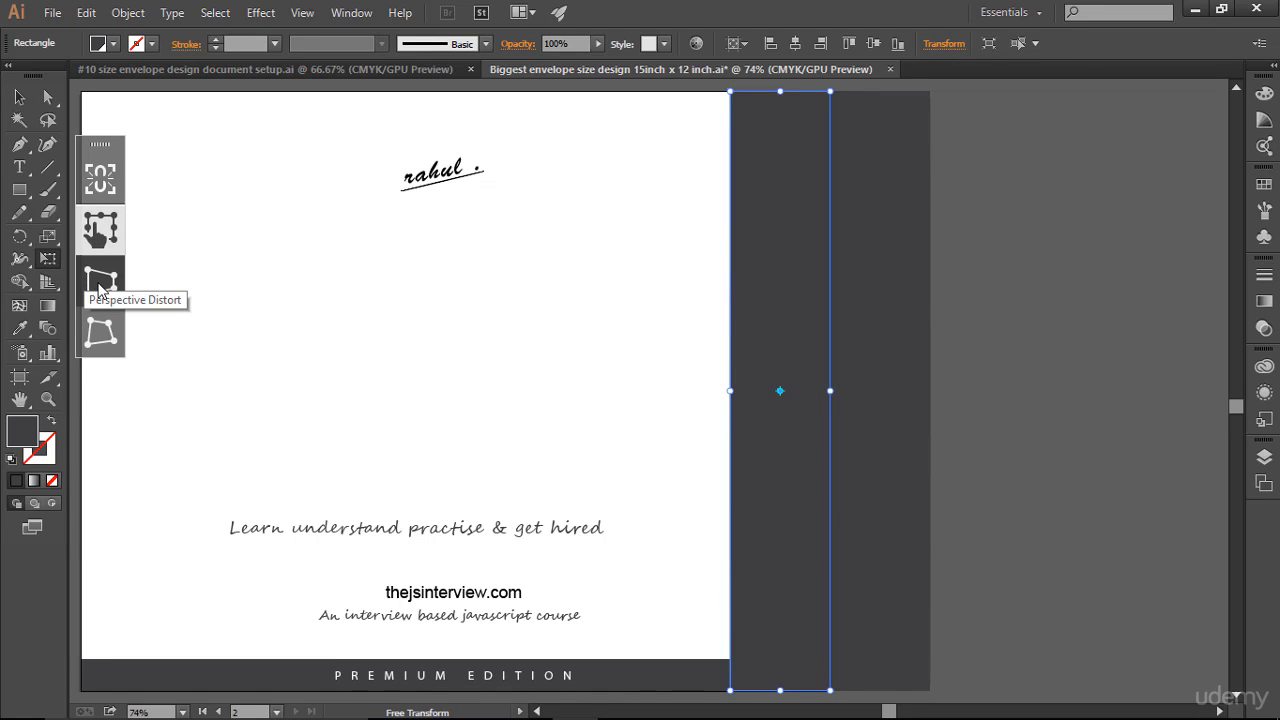
{"action": "left_click", "coordinate": [101, 284]}
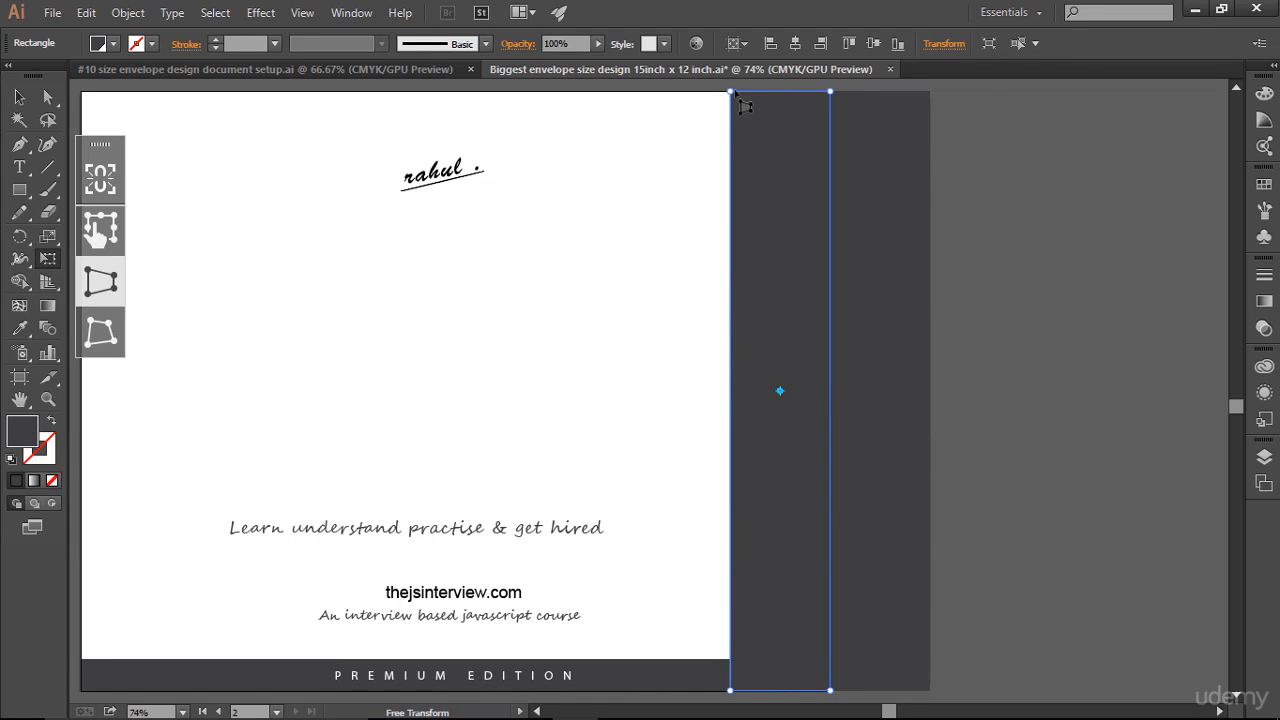
{"action": "left_click_drag", "start_coordinate": [734, 97], "coordinate": [812, 421]}
{"action": "scroll", "coordinate": [1025, 367], "scroll_direction": "down", "scroll_amount": 2}
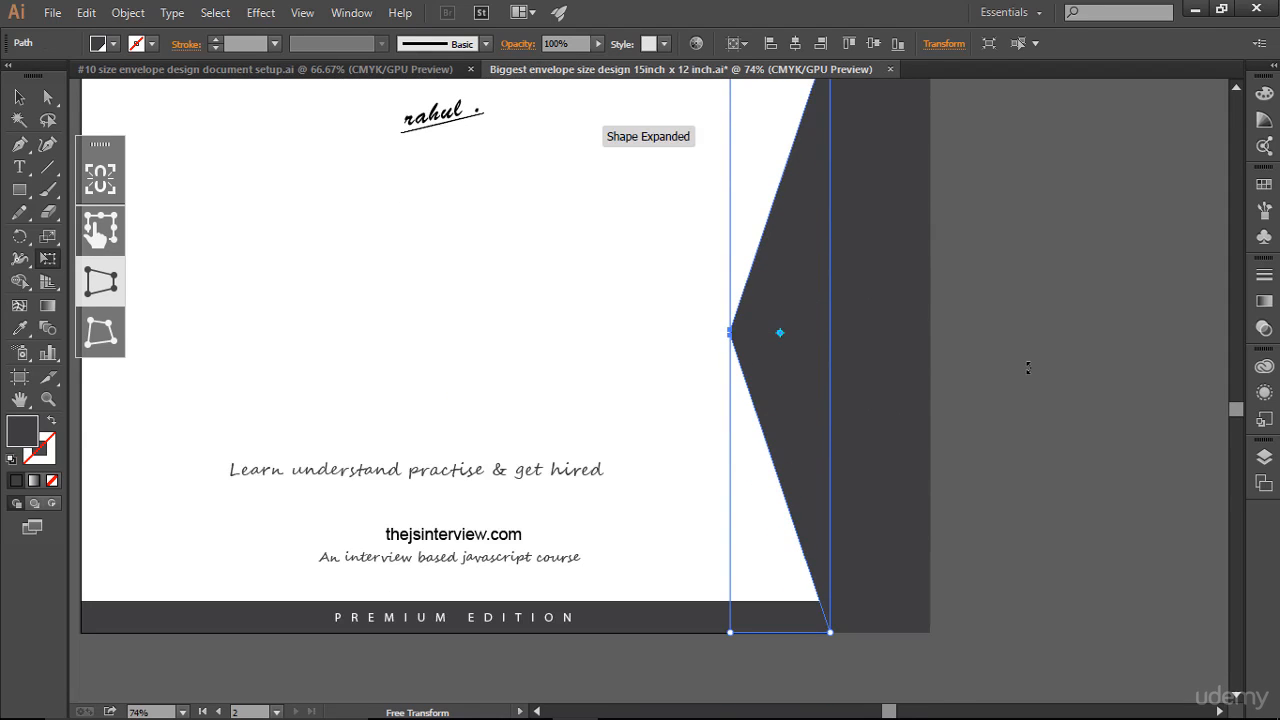
{"action": "left_click", "coordinate": [19, 97]}
{"action": "left_click", "coordinate": [1037, 275]}
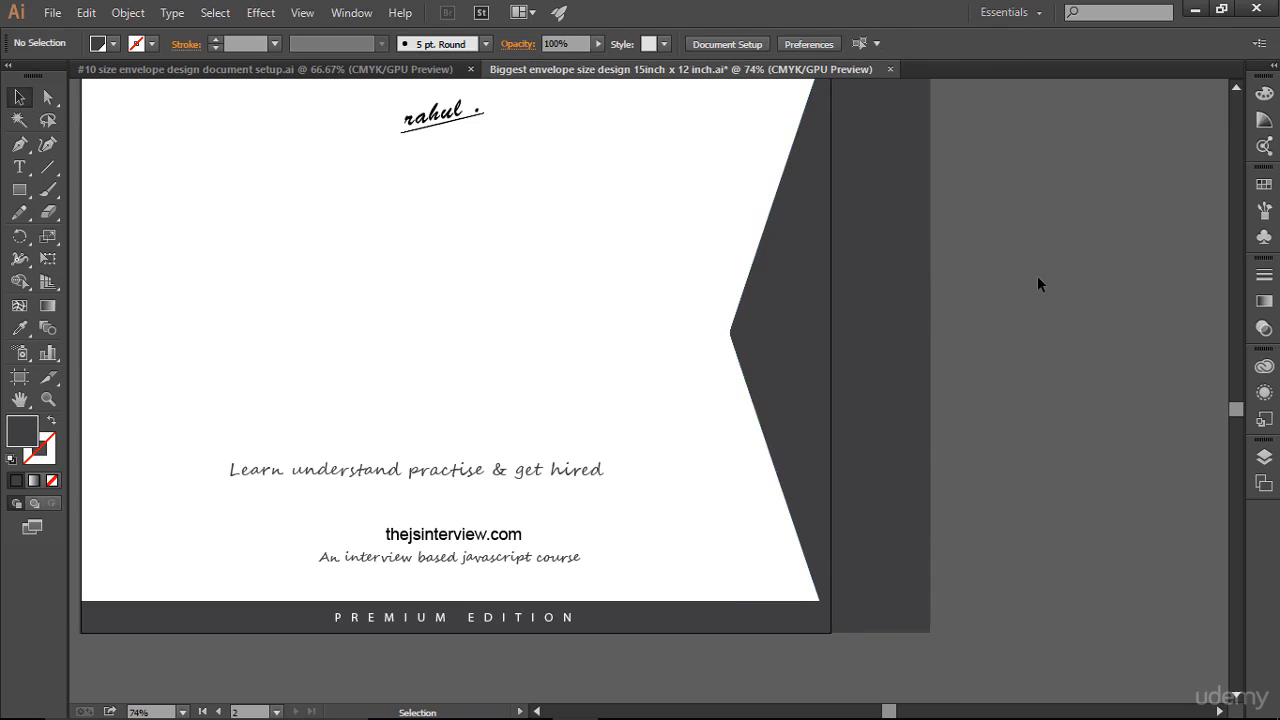
{"action": "scroll", "coordinate": [1037, 275], "scroll_direction": "up", "scroll_amount": 2}
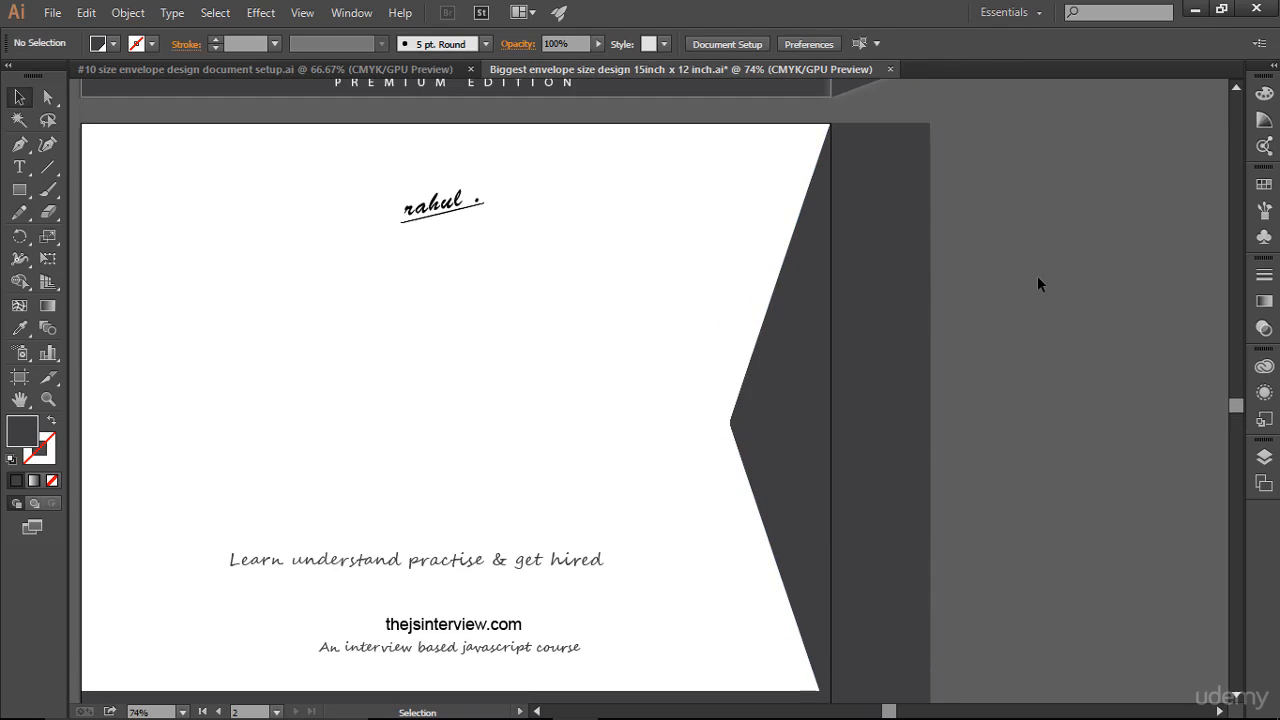
Fill the triangle on the back artboard with a very light grey swatch
{"action": "left_click", "coordinate": [796, 414]}
{"action": "left_click", "coordinate": [1261, 186]}
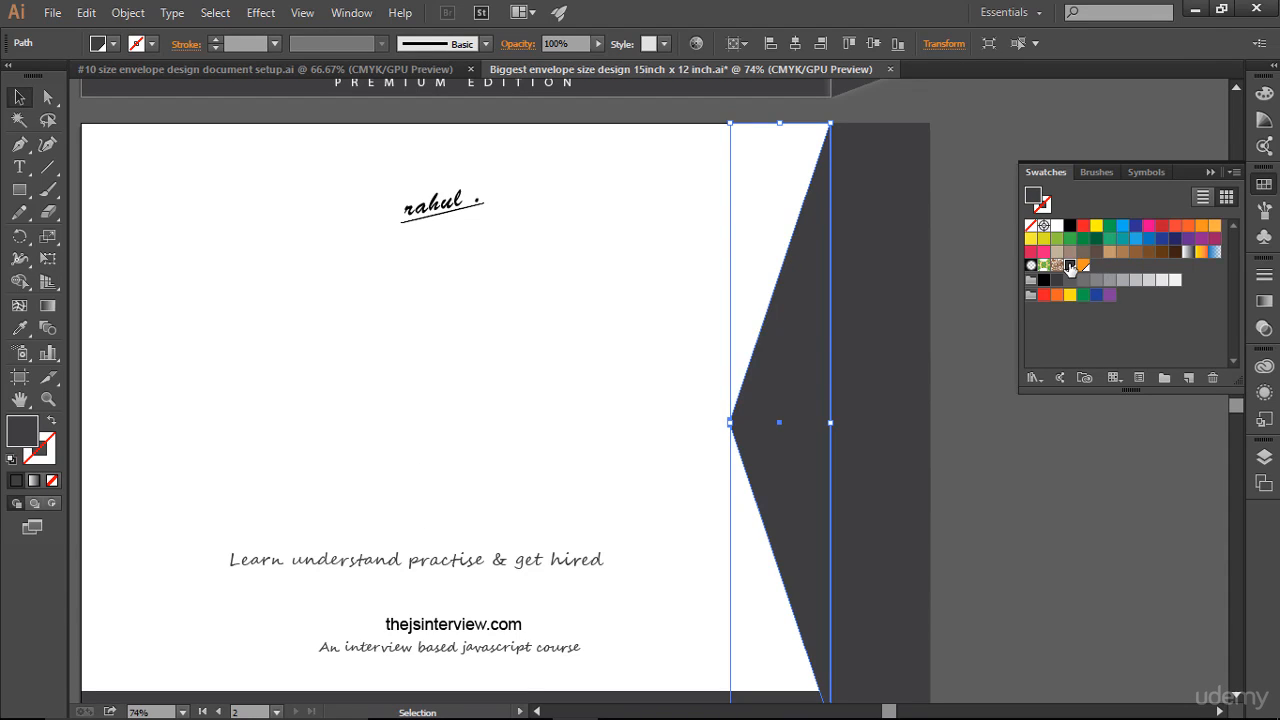
{"action": "left_click", "coordinate": [1163, 287]}
{"action": "left_click", "coordinate": [1221, 172]}
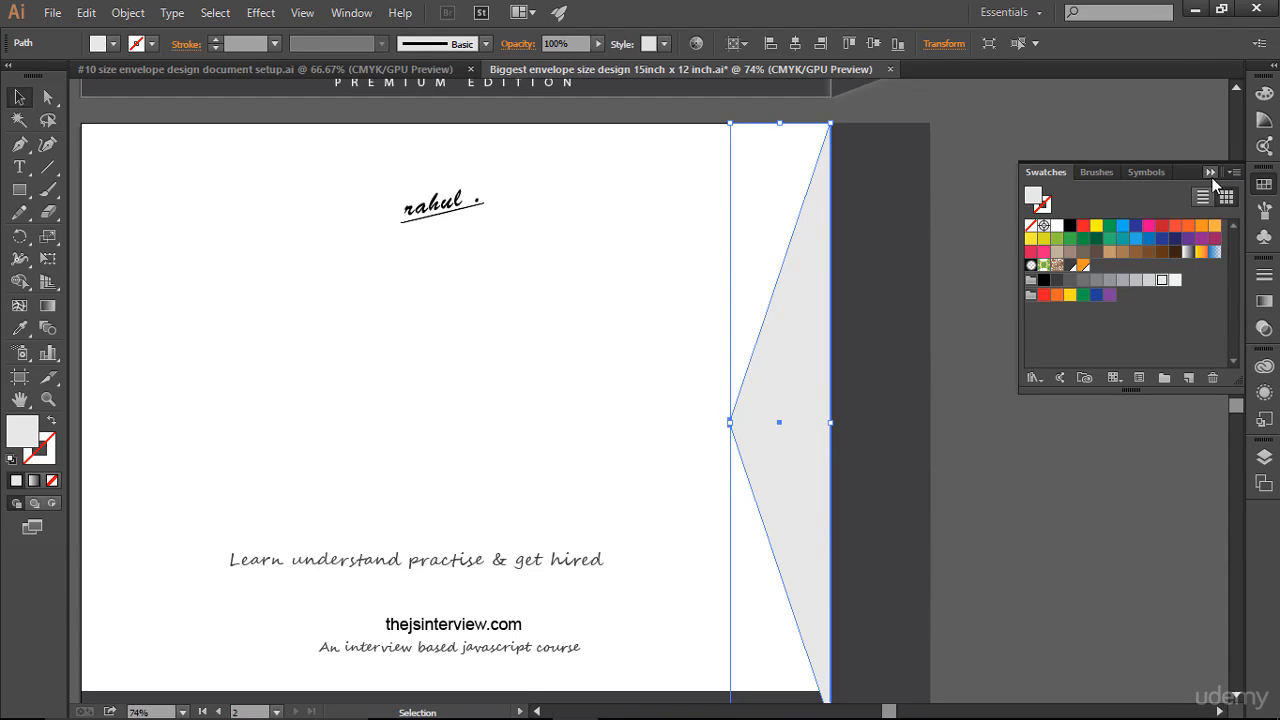
{"action": "left_click", "coordinate": [984, 415]}
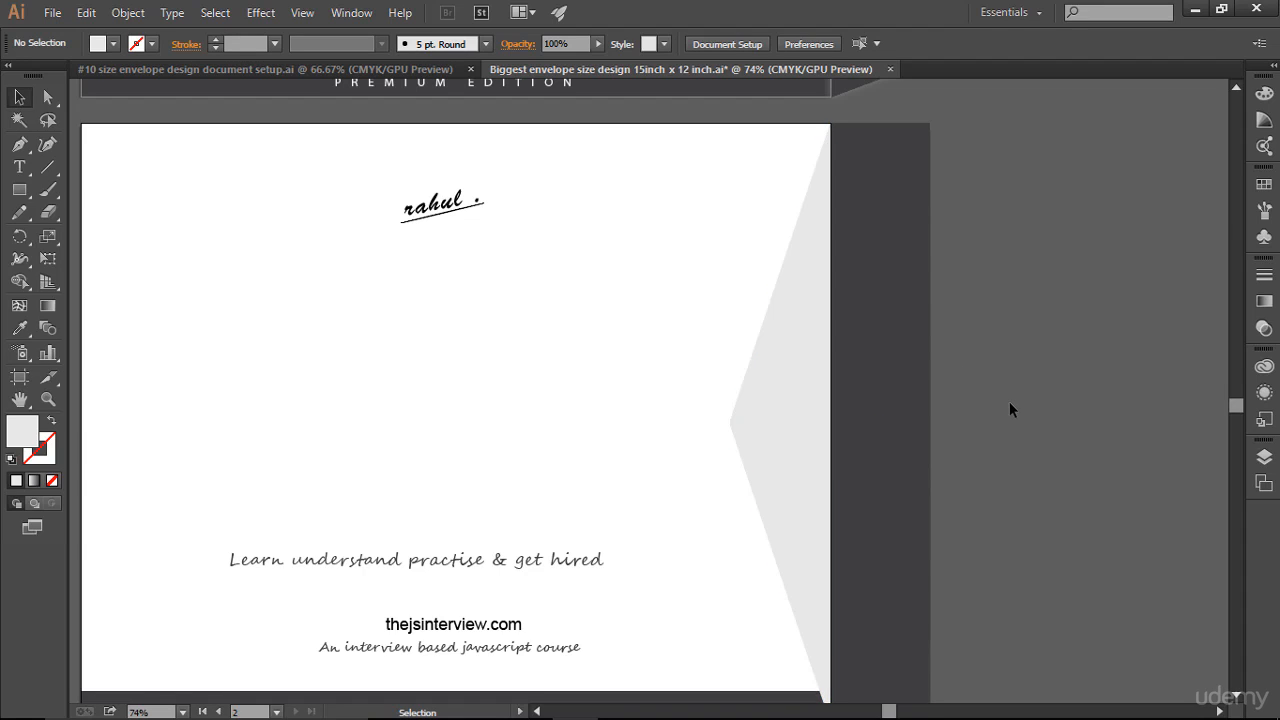
{"action": "scroll", "coordinate": [1010, 405], "scroll_direction": "down", "scroll_amount": 1}
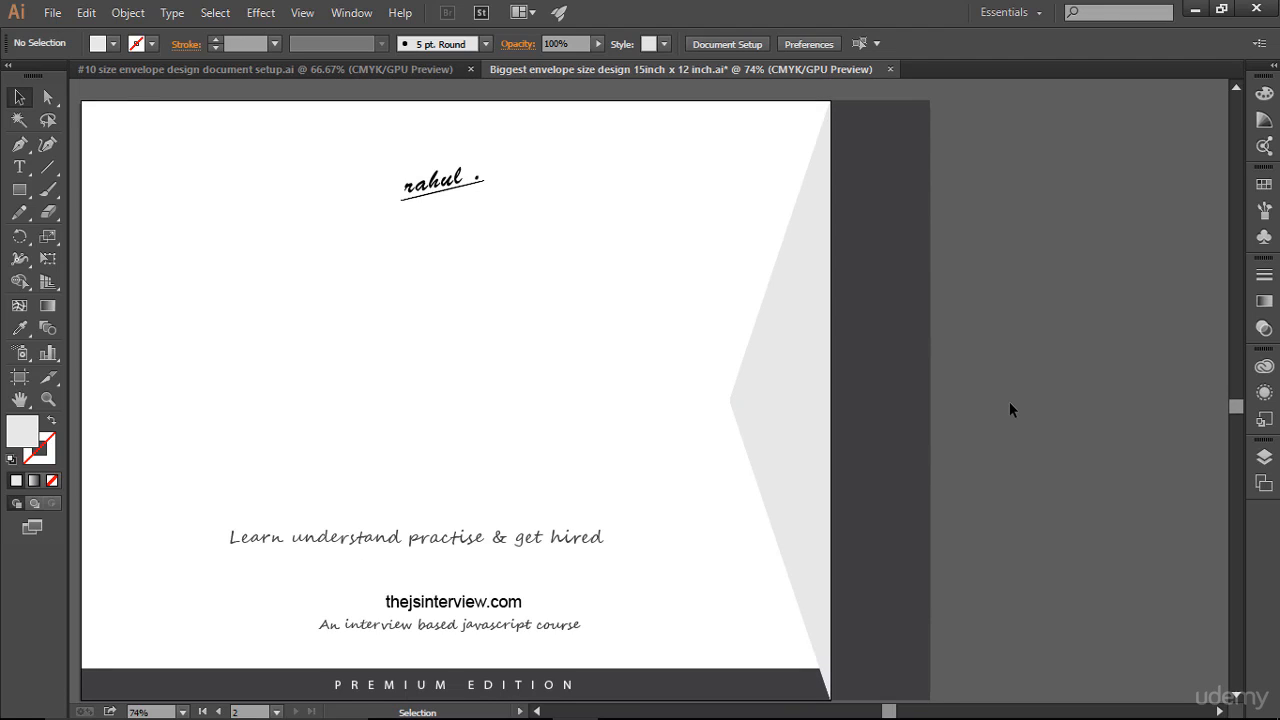
Slightly round the two outer corners of the dark flap rectangle beside the back artboard by one increment each
{"action": "left_click", "coordinate": [918, 120]}
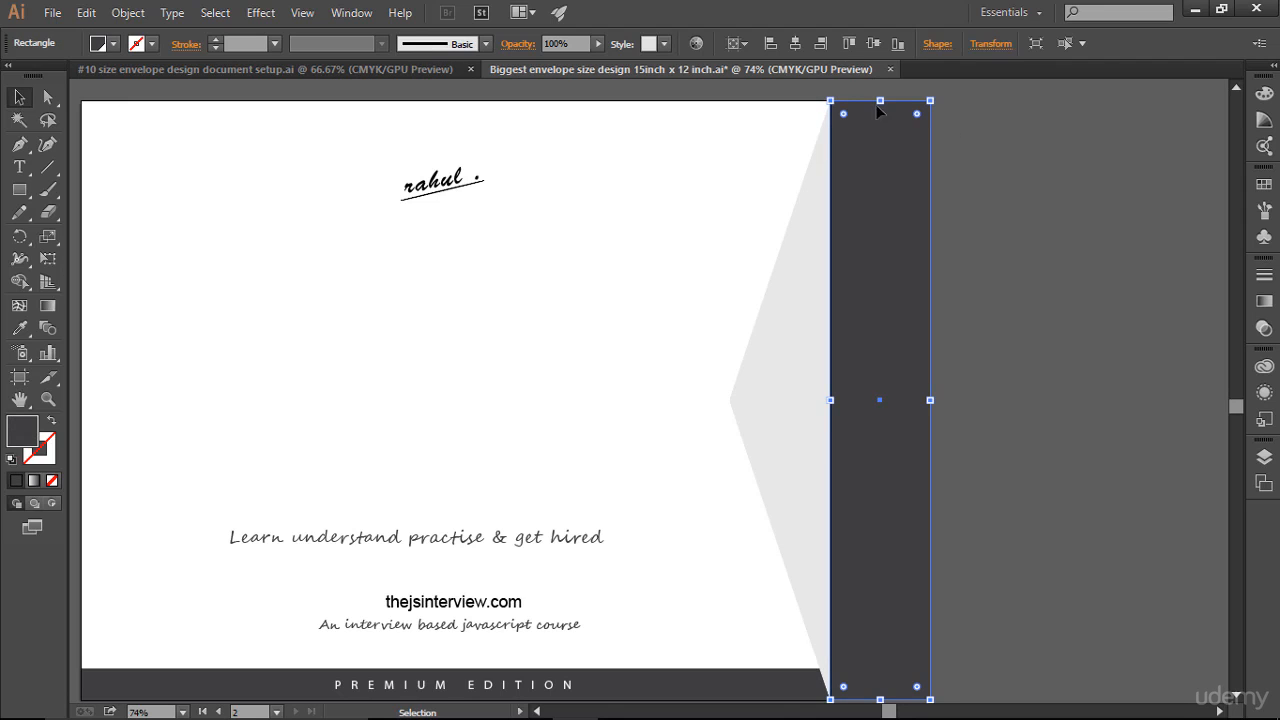
{"action": "left_click", "coordinate": [940, 44]}
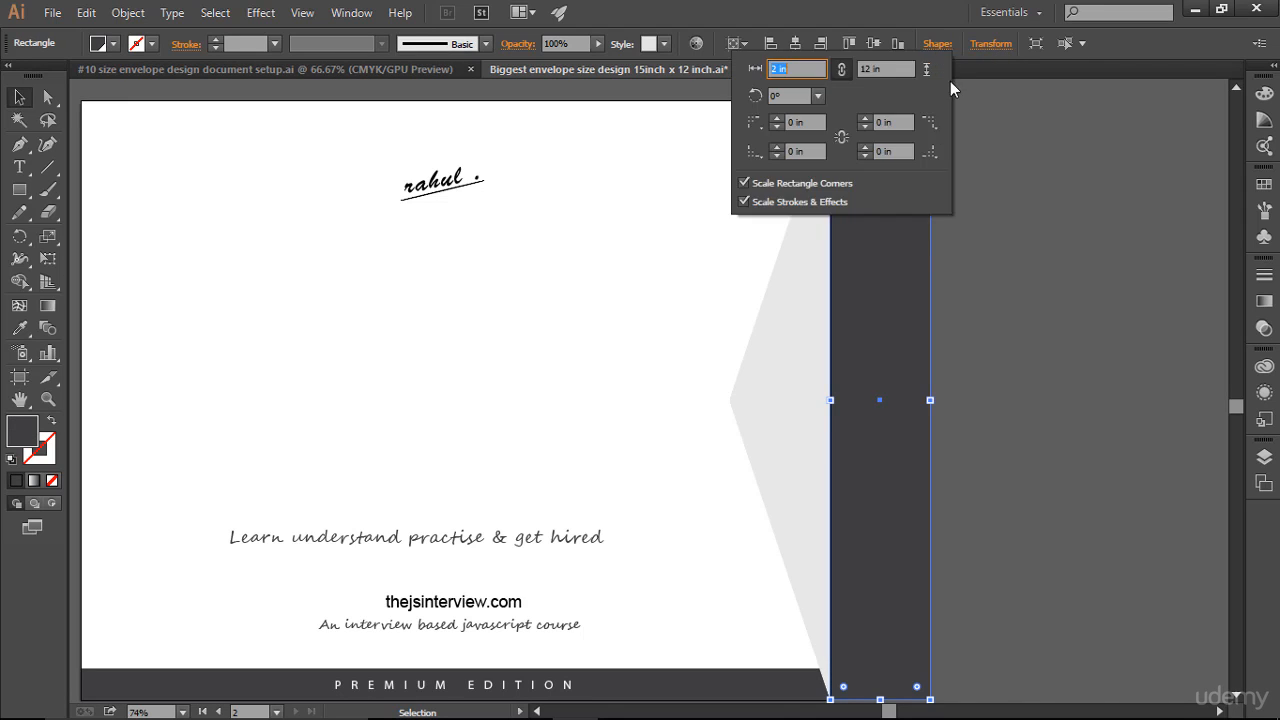
{"action": "left_click", "coordinate": [865, 118]}
{"action": "left_click", "coordinate": [865, 147]}
{"action": "left_click", "coordinate": [1107, 278]}
{"action": "scroll", "coordinate": [1107, 278], "scroll_direction": "down", "scroll_amount": 2}
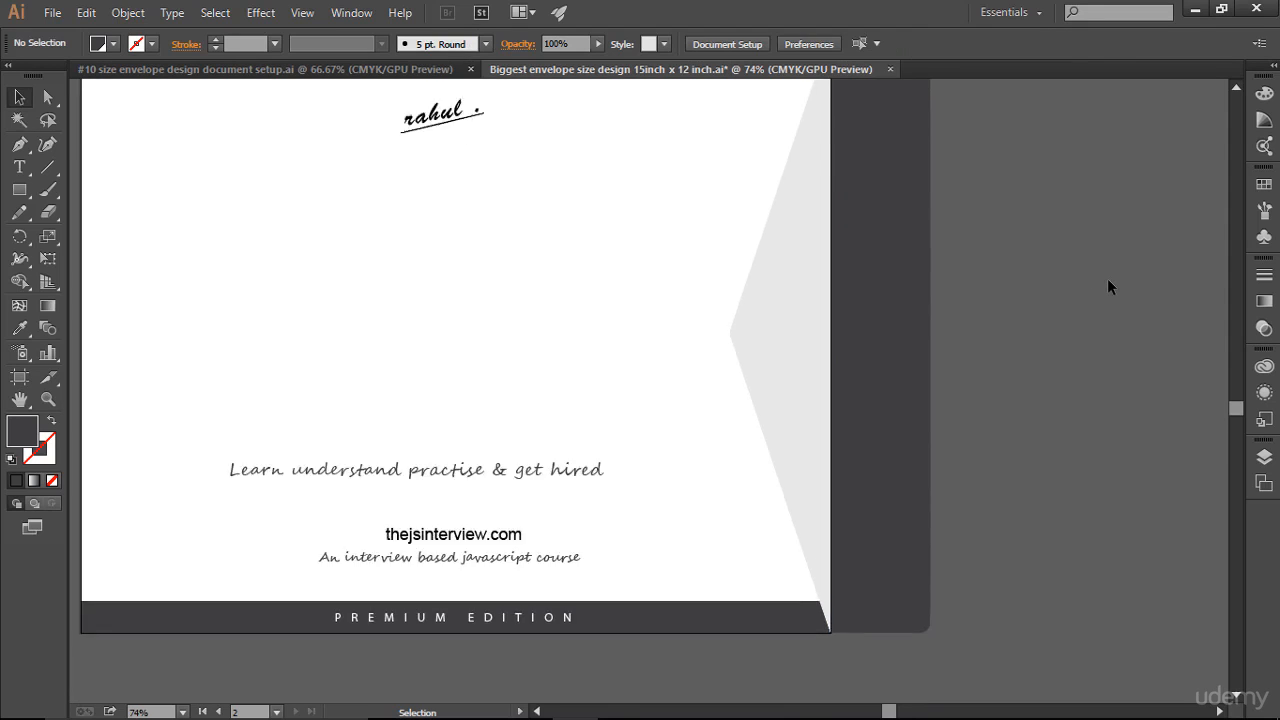
{"action": "scroll", "coordinate": [1107, 278], "scroll_direction": "up", "scroll_amount": 2}
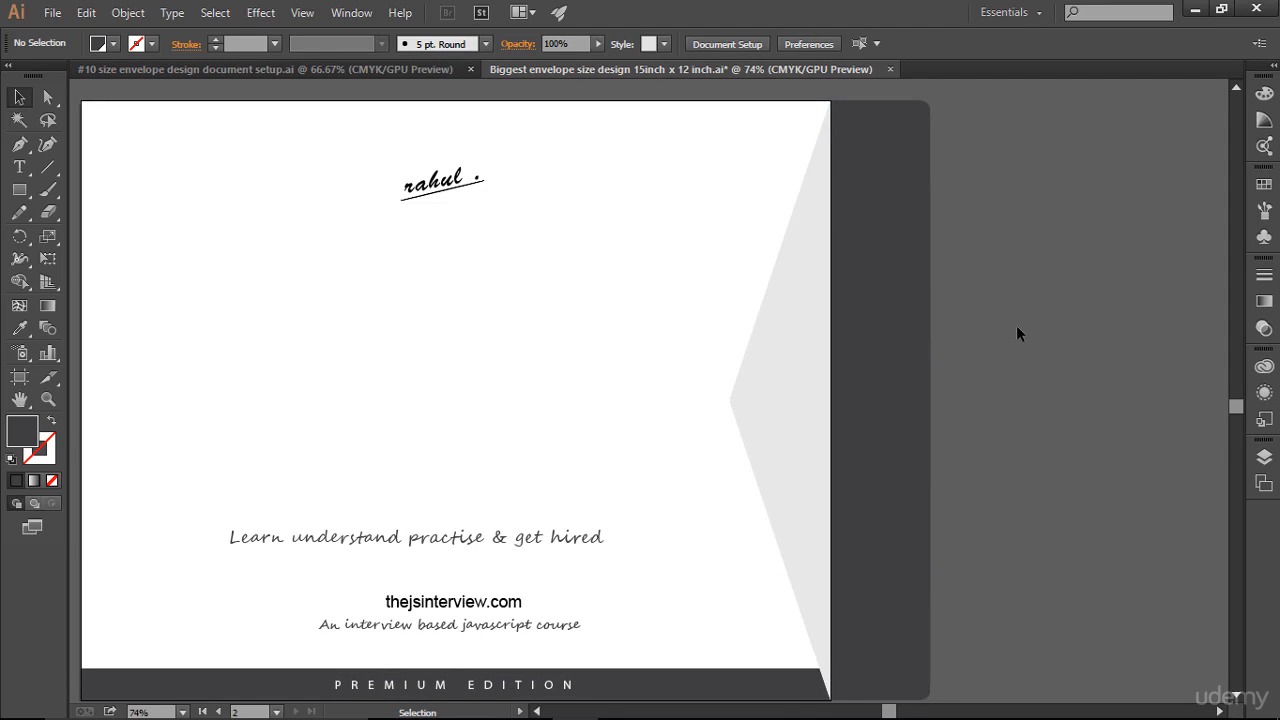
Show the guides and centre the tagline horizontally on the back artboard's middle guide, a little above the artboard's centre
{"action": "left_click_drag", "start_coordinate": [1017, 327], "coordinate": [1058, 325]}
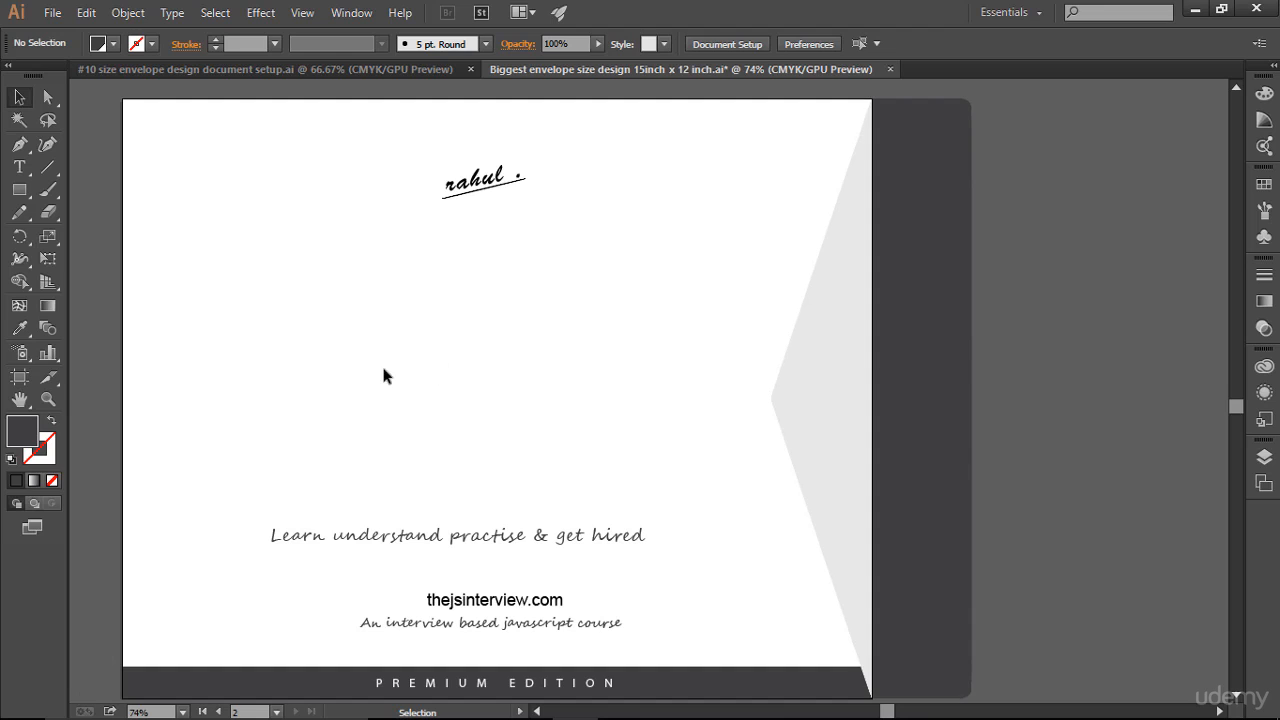
{"action": "left_click", "coordinate": [430, 540]}
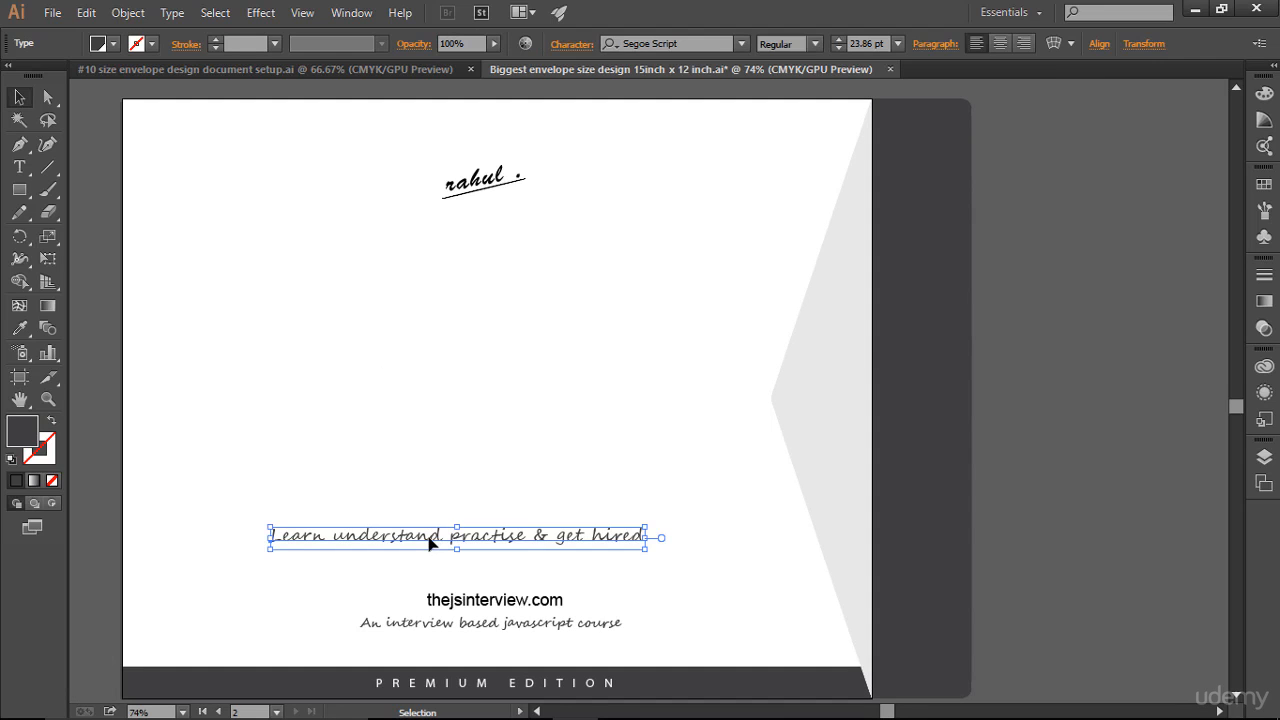
{"action": "key", "text": "ctrl+semicolon"}
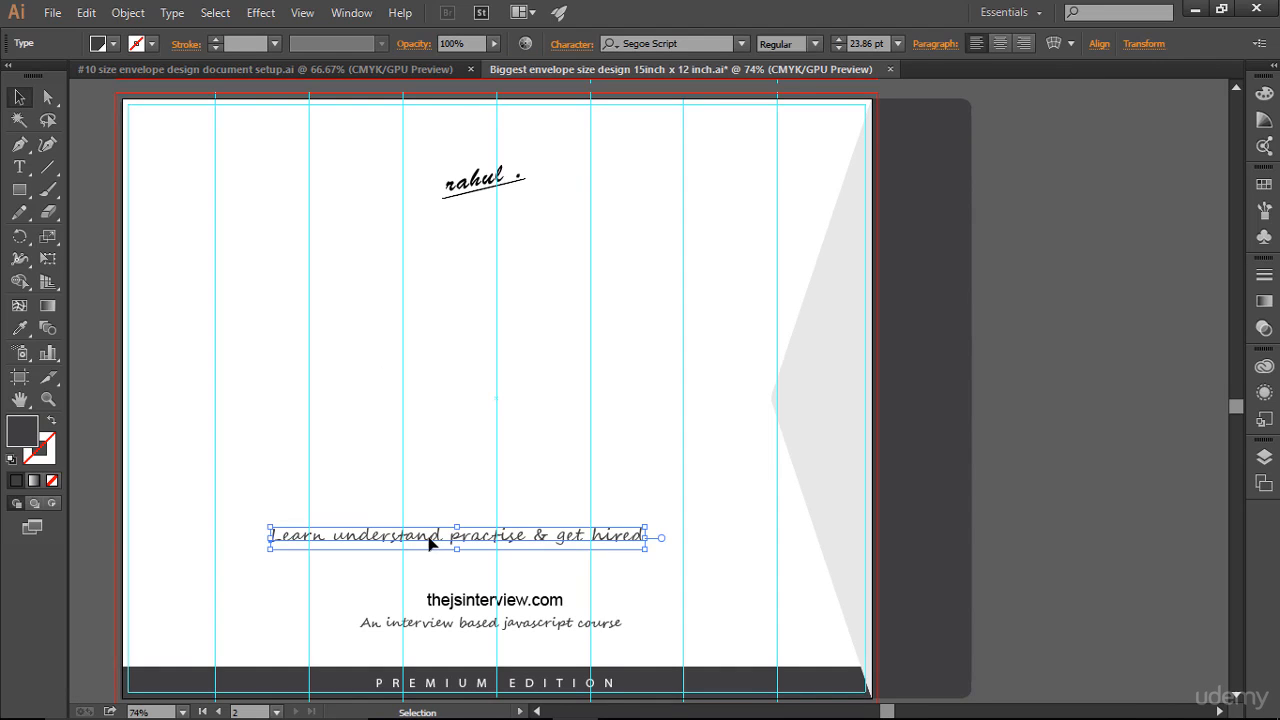
{"action": "left_click_drag", "start_coordinate": [430, 542], "coordinate": [468, 285]}
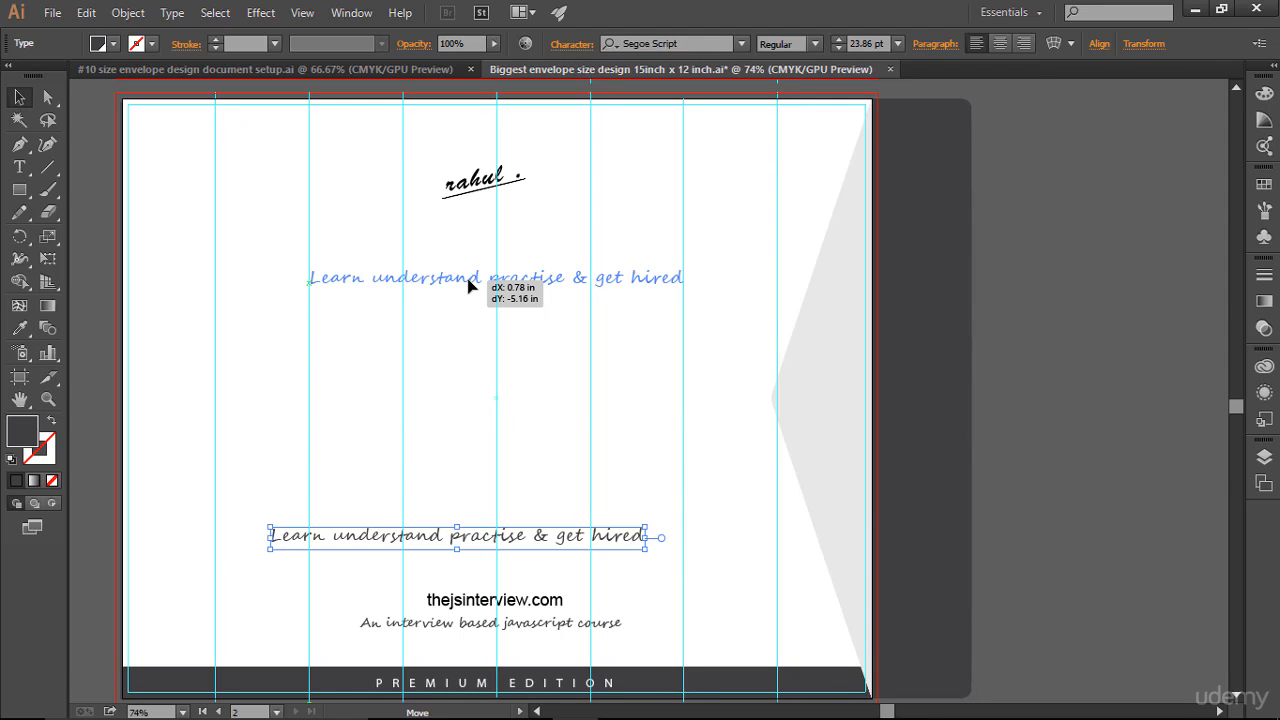
{"action": "left_click_drag", "start_coordinate": [468, 285], "coordinate": [469, 286]}
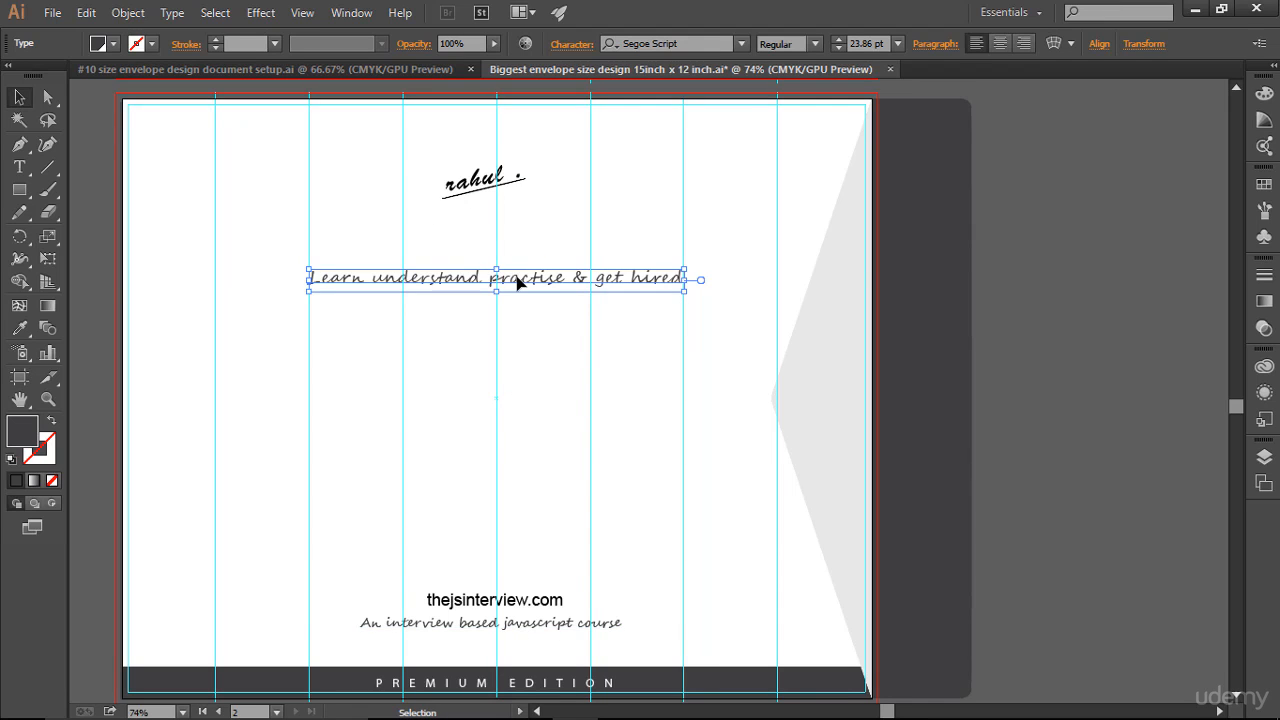
{"action": "left_click_drag", "start_coordinate": [517, 283], "coordinate": [516, 327]}
Move the signature to just below the tagline near the centre guide, and hide the guides
{"action": "left_click", "coordinate": [488, 183]}
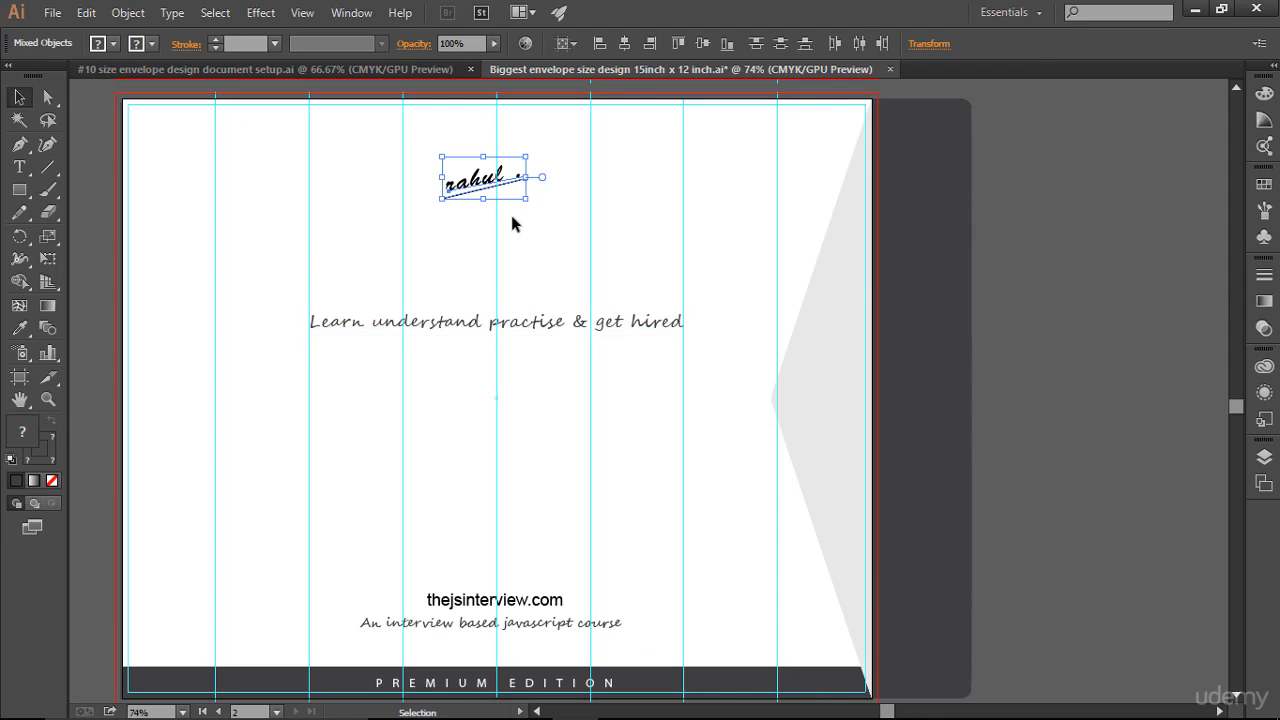
{"action": "left_click_drag", "start_coordinate": [492, 180], "coordinate": [509, 372]}
{"action": "left_click", "coordinate": [621, 442]}
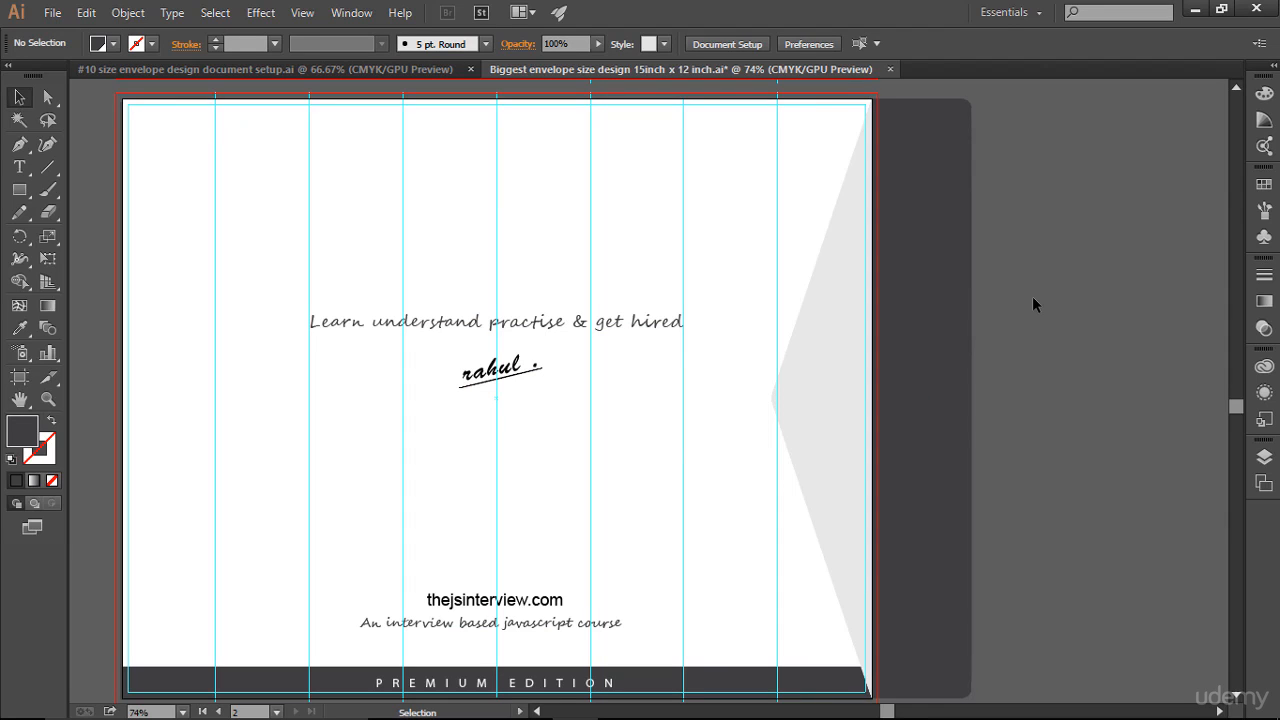
{"action": "key", "text": "ctrl+semicolon"}
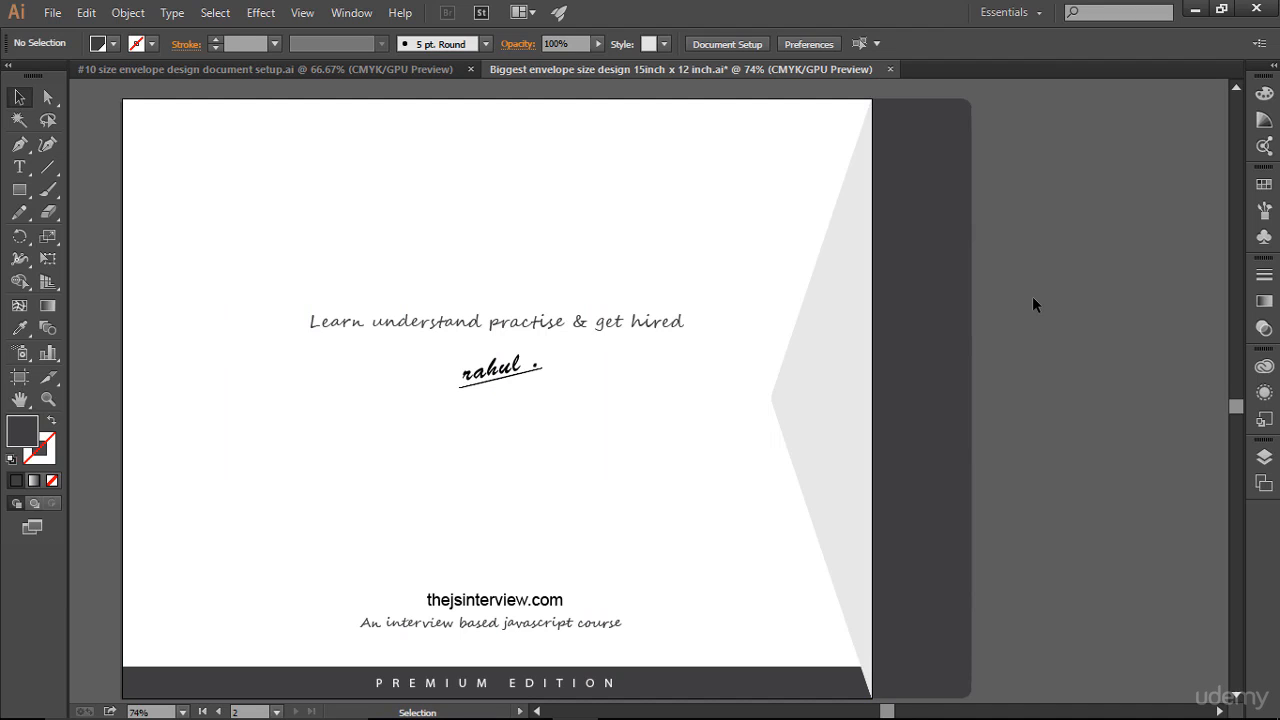
Review the overall layout of the front and back envelope artboards together with their flaps
{"action": "key", "text": "ctrl+minus"}
{"action": "key", "text": "ctrl+minus"}
{"action": "key", "text": "ctrl+minus"}
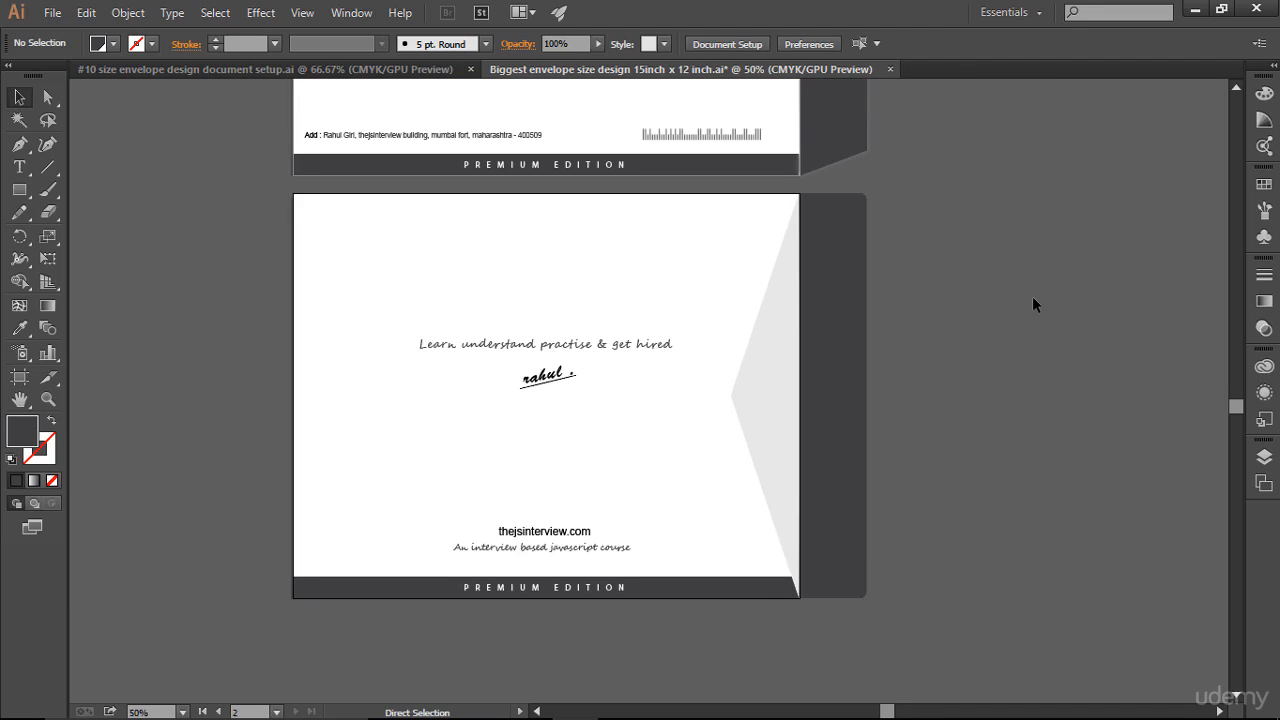
{"action": "scroll", "coordinate": [1032, 296], "scroll_direction": "up", "scroll_amount": 4}
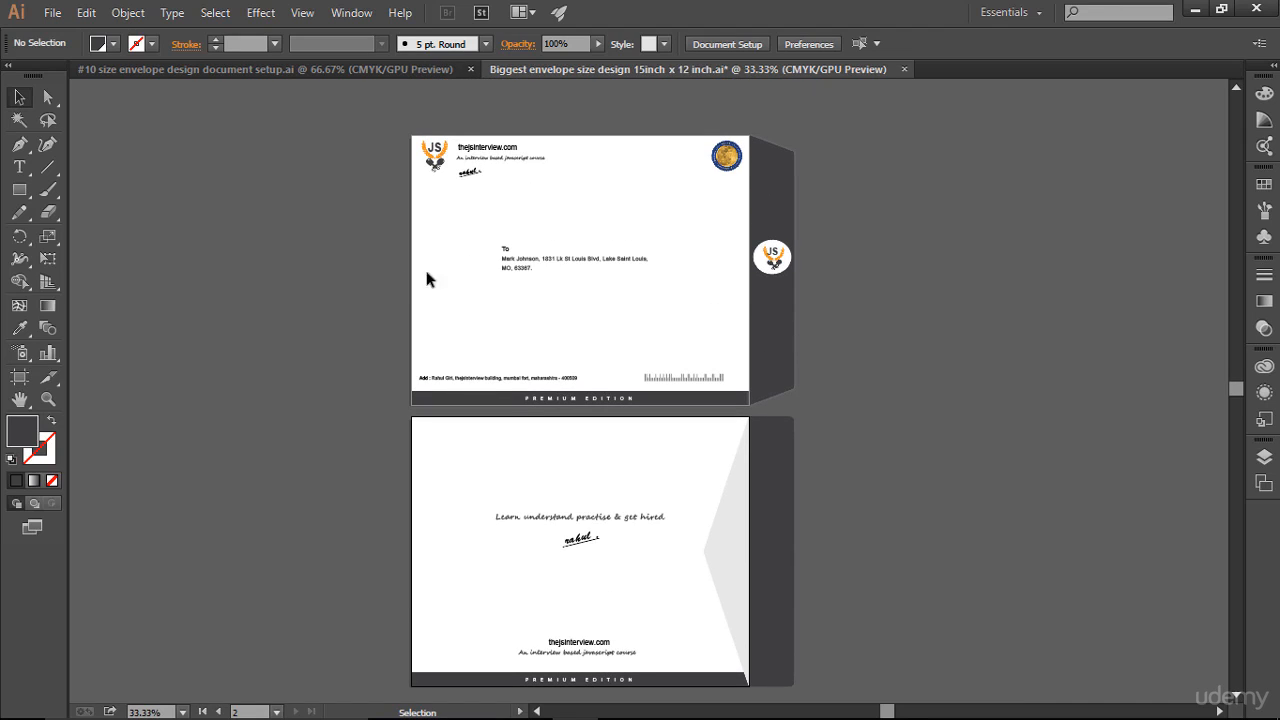
{"action": "scroll", "coordinate": [640, 443], "scroll_direction": "down", "scroll_amount": 3}
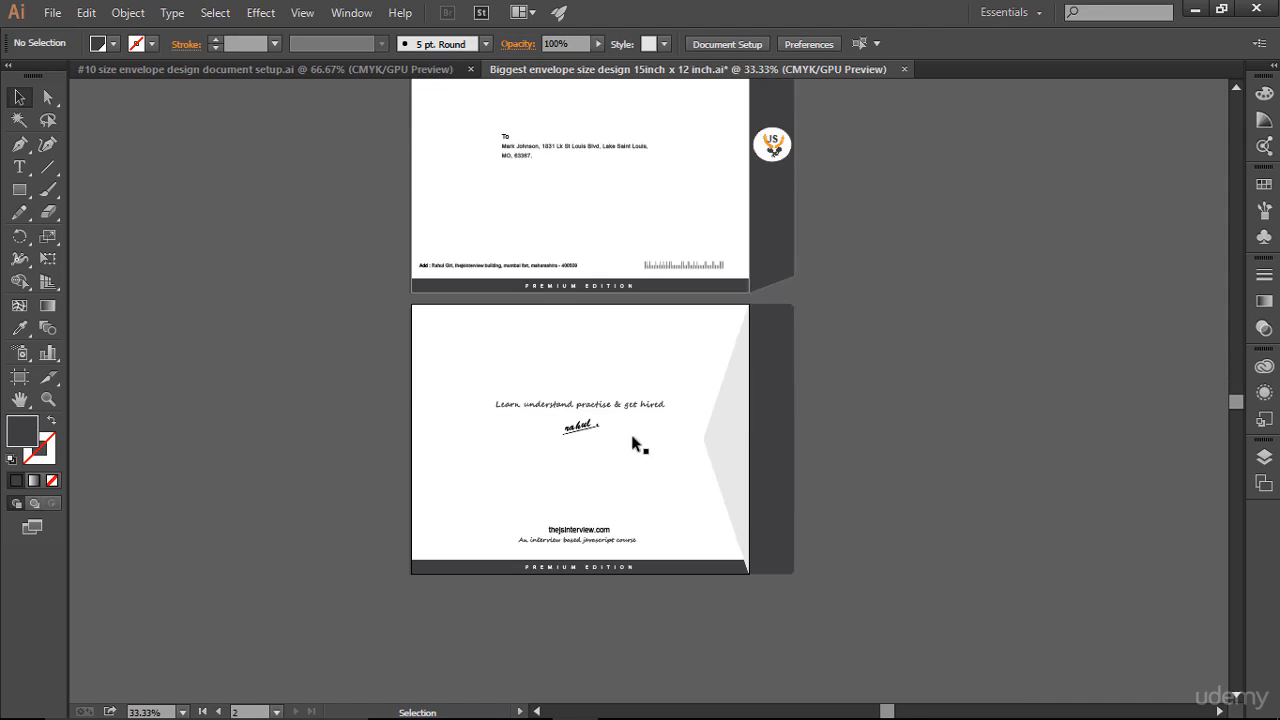
{"action": "left_click_drag", "start_coordinate": [367, 368], "coordinate": [1026, 549]}
{"action": "left_click", "coordinate": [1055, 384]}
{"action": "scroll", "coordinate": [931, 318], "scroll_direction": "up", "scroll_amount": 2}
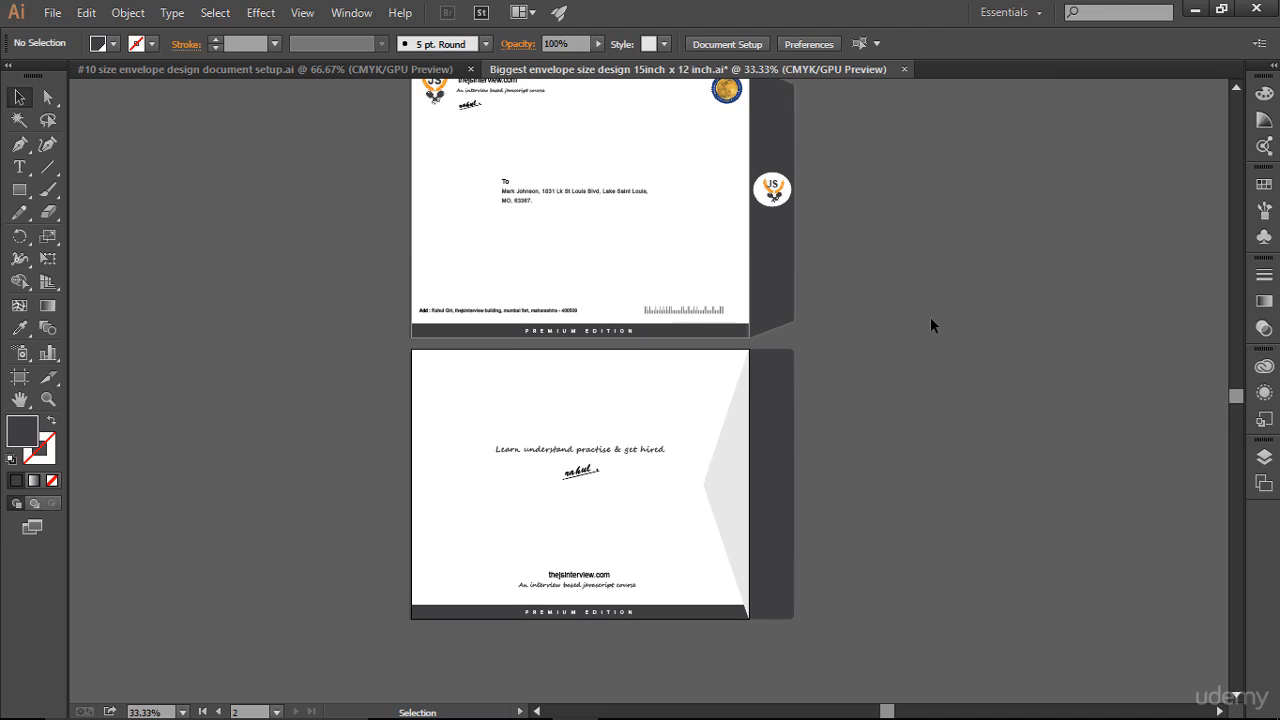